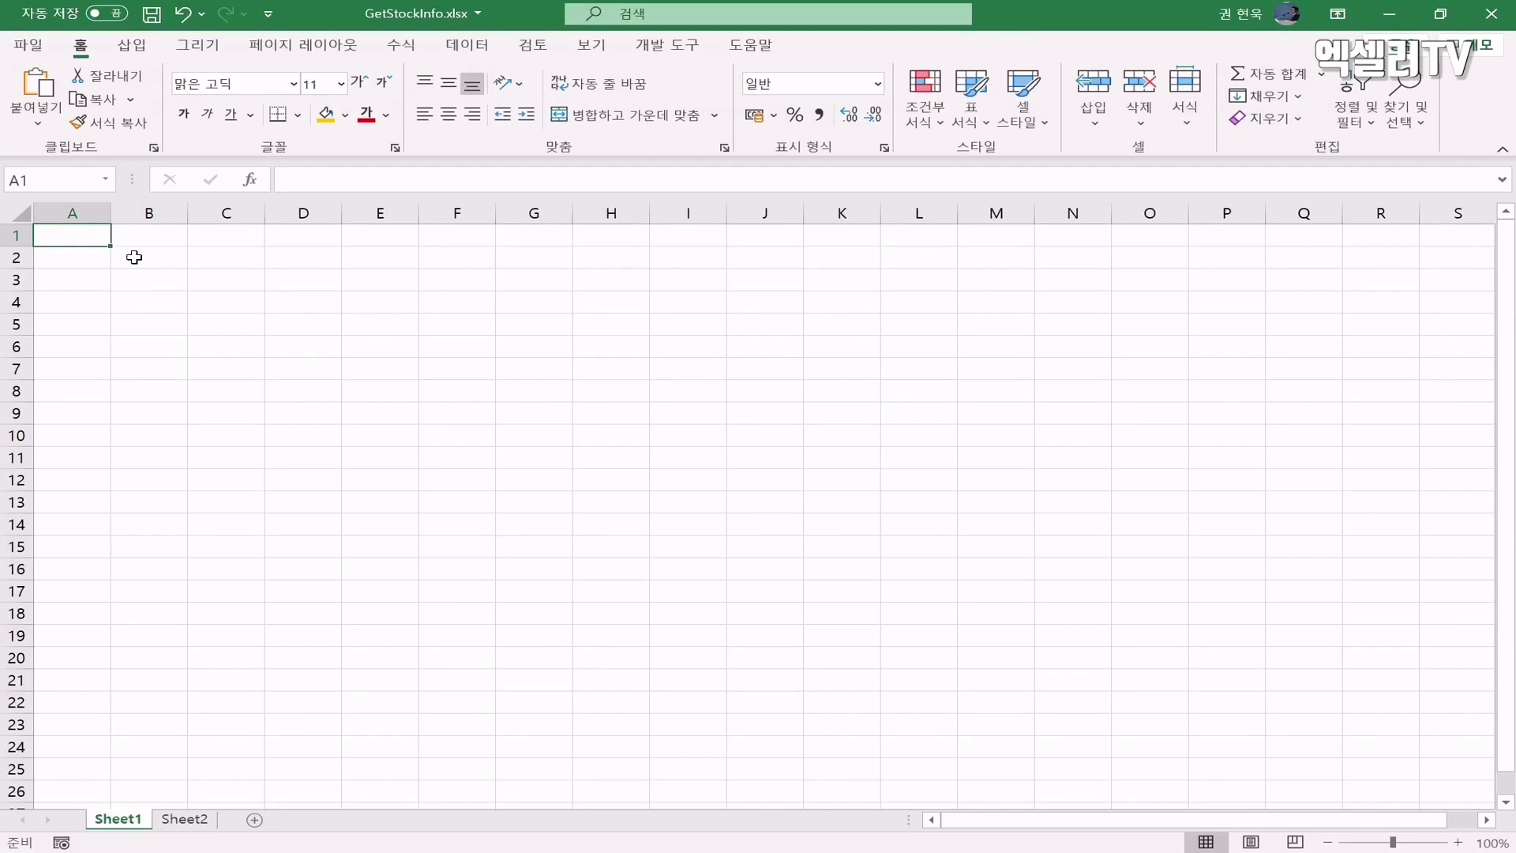
Enter the company name "tesla" in cell B2
left_click(134, 257)
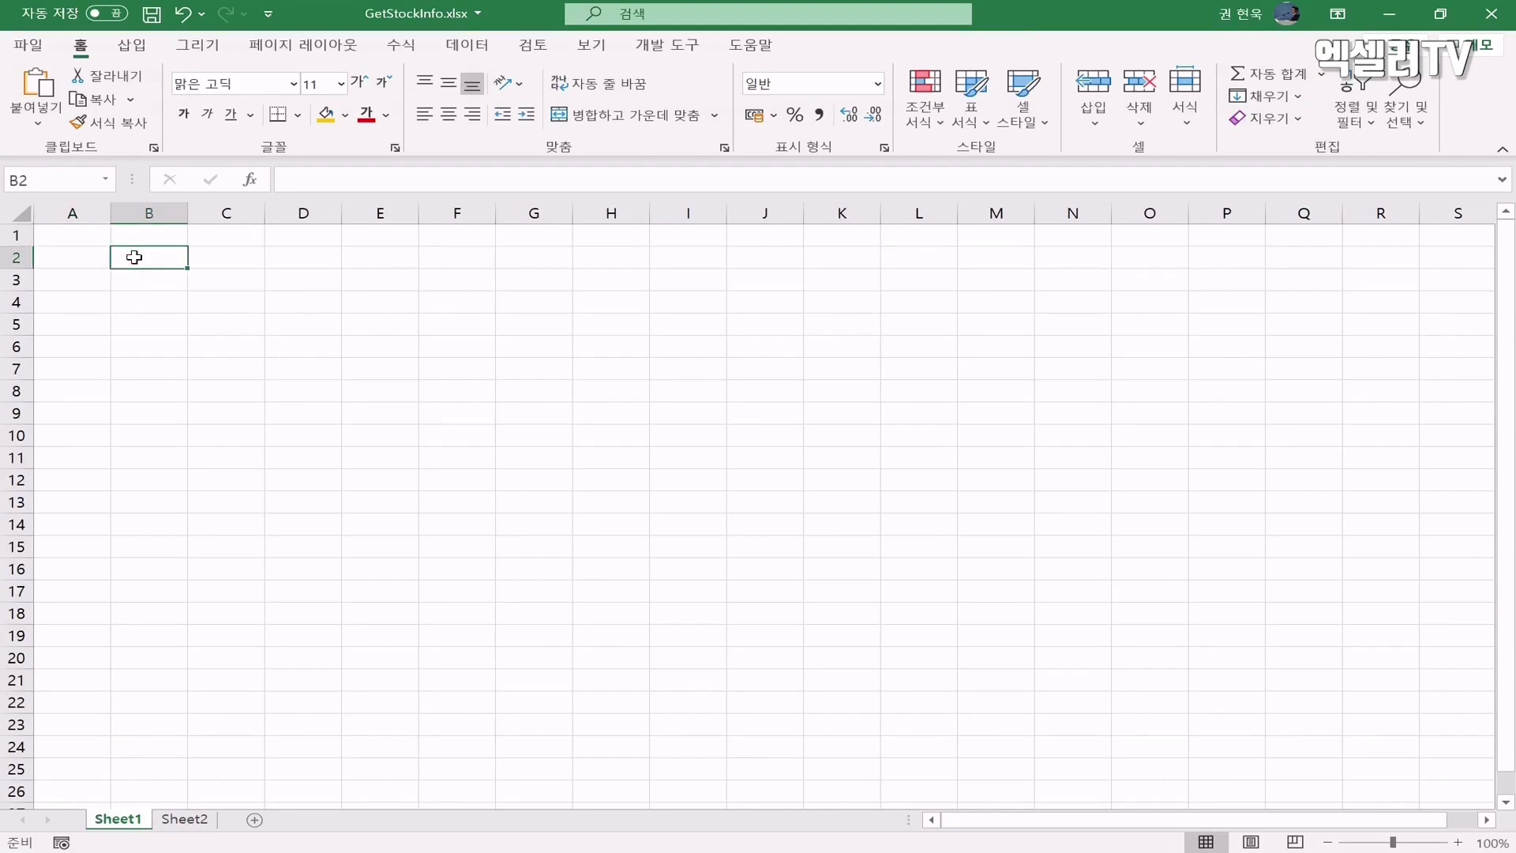
type("te")
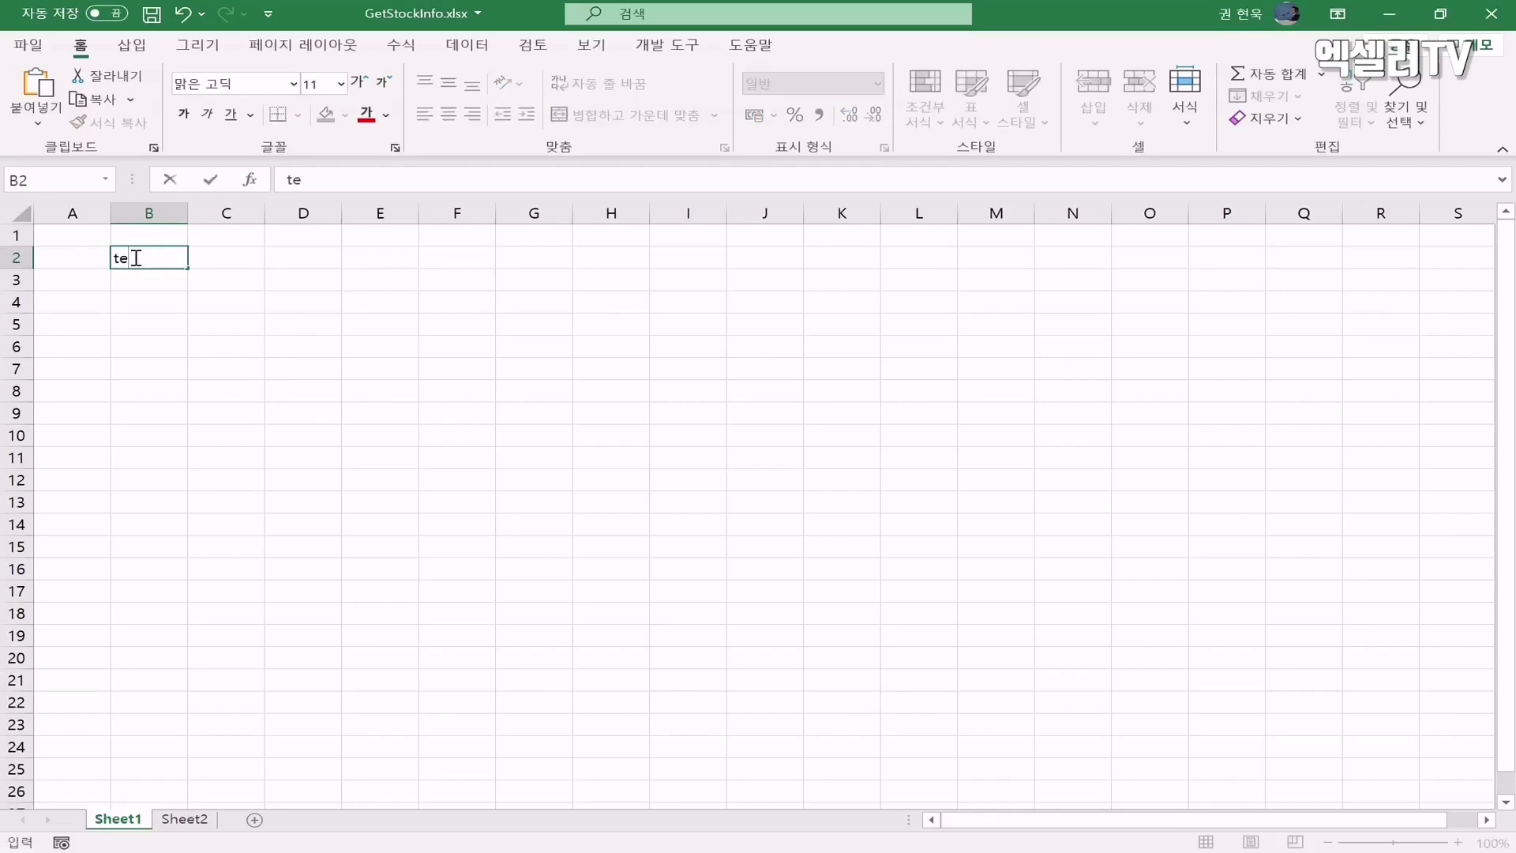
type("sla")
key("Return")
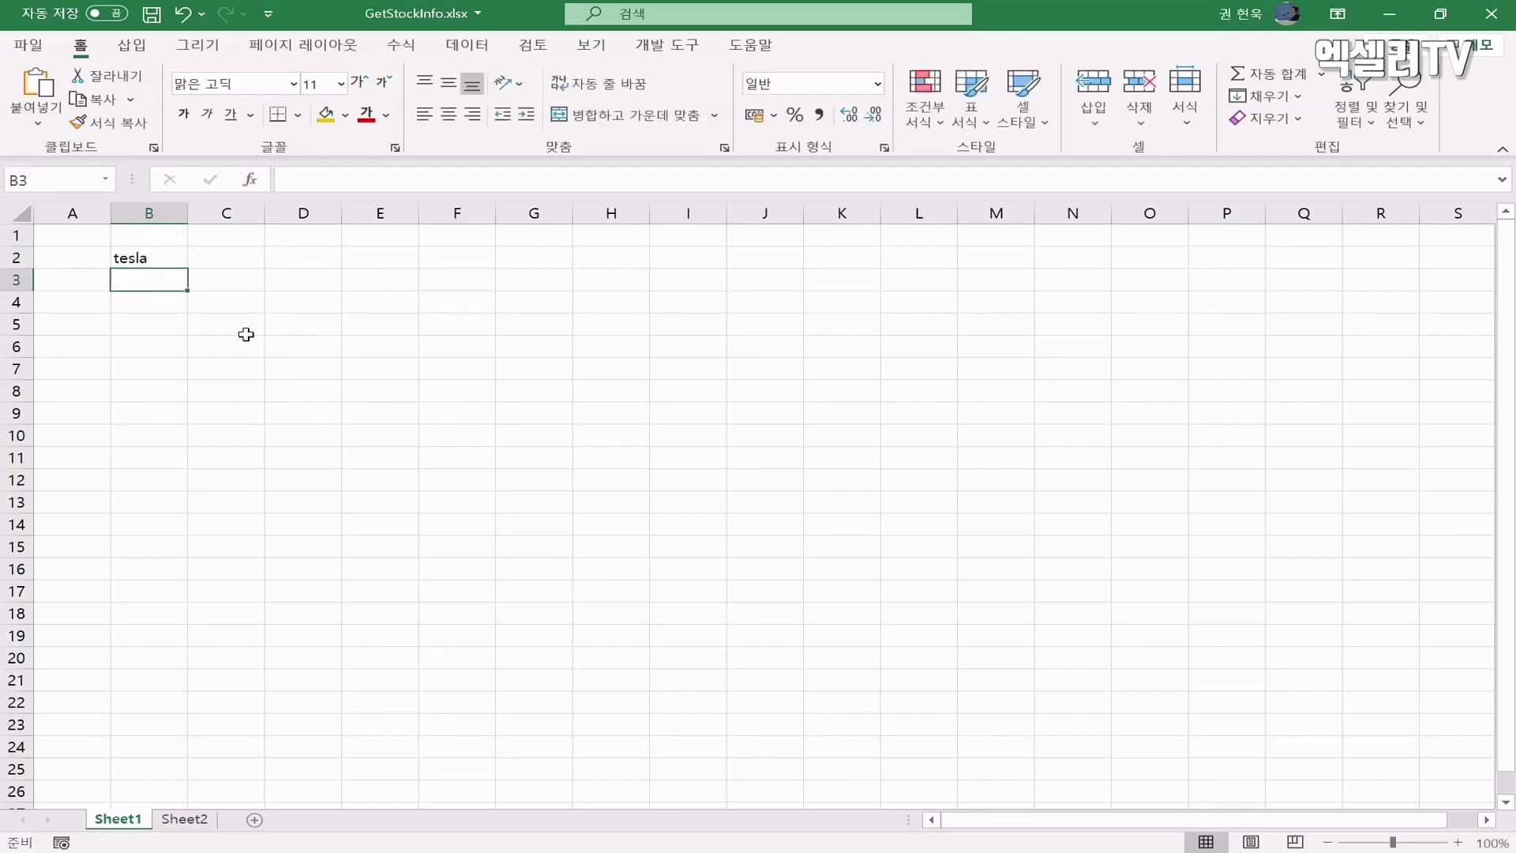
Convert cell B2 to the Stocks data type and match it to the Nasdaq-listed TESLA, INC. stock
left_click(162, 258)
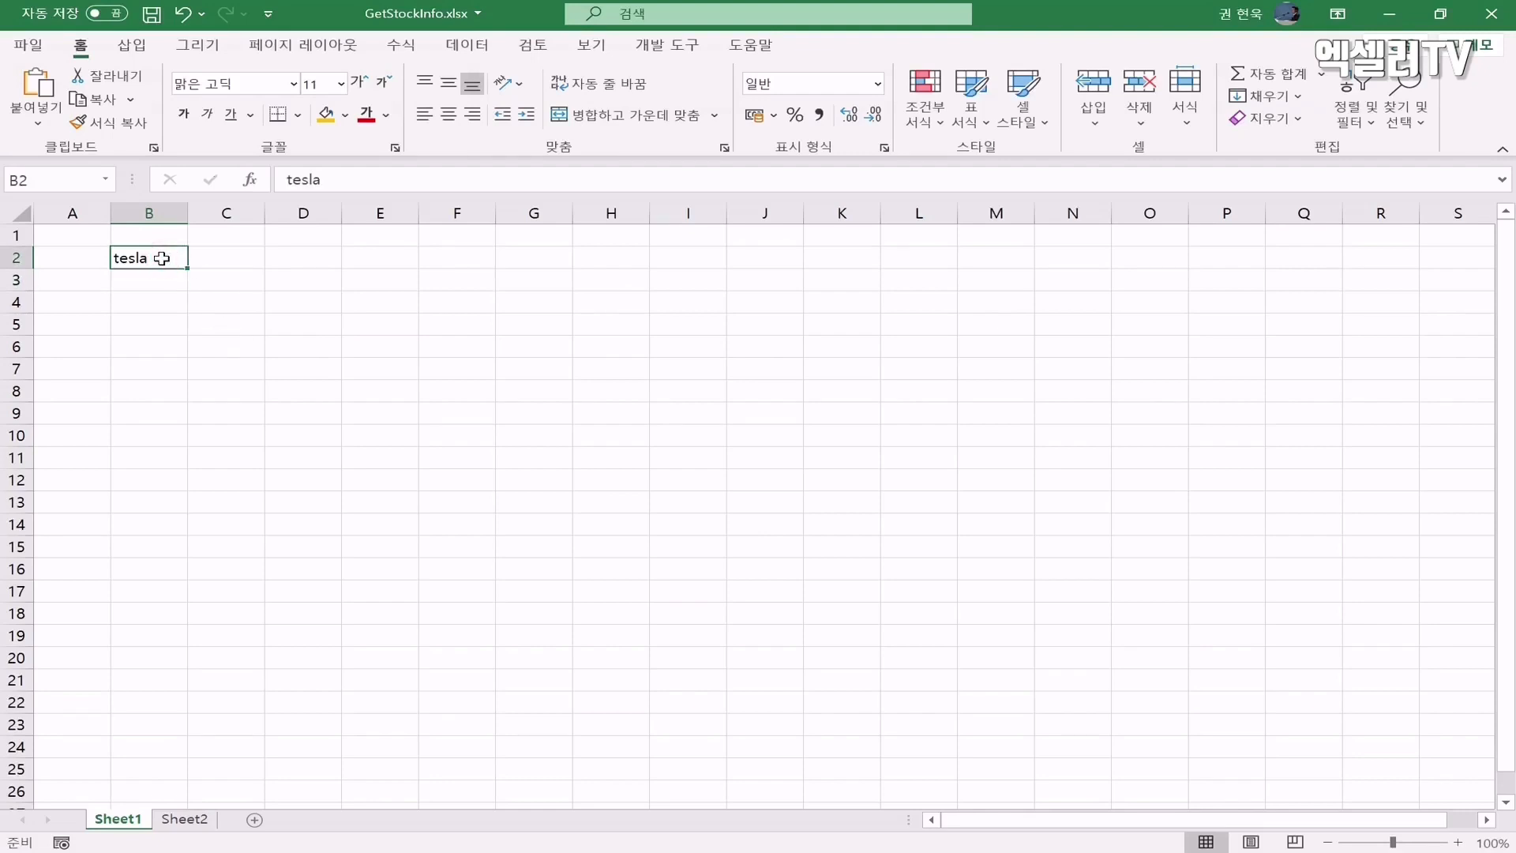
left_click(478, 45)
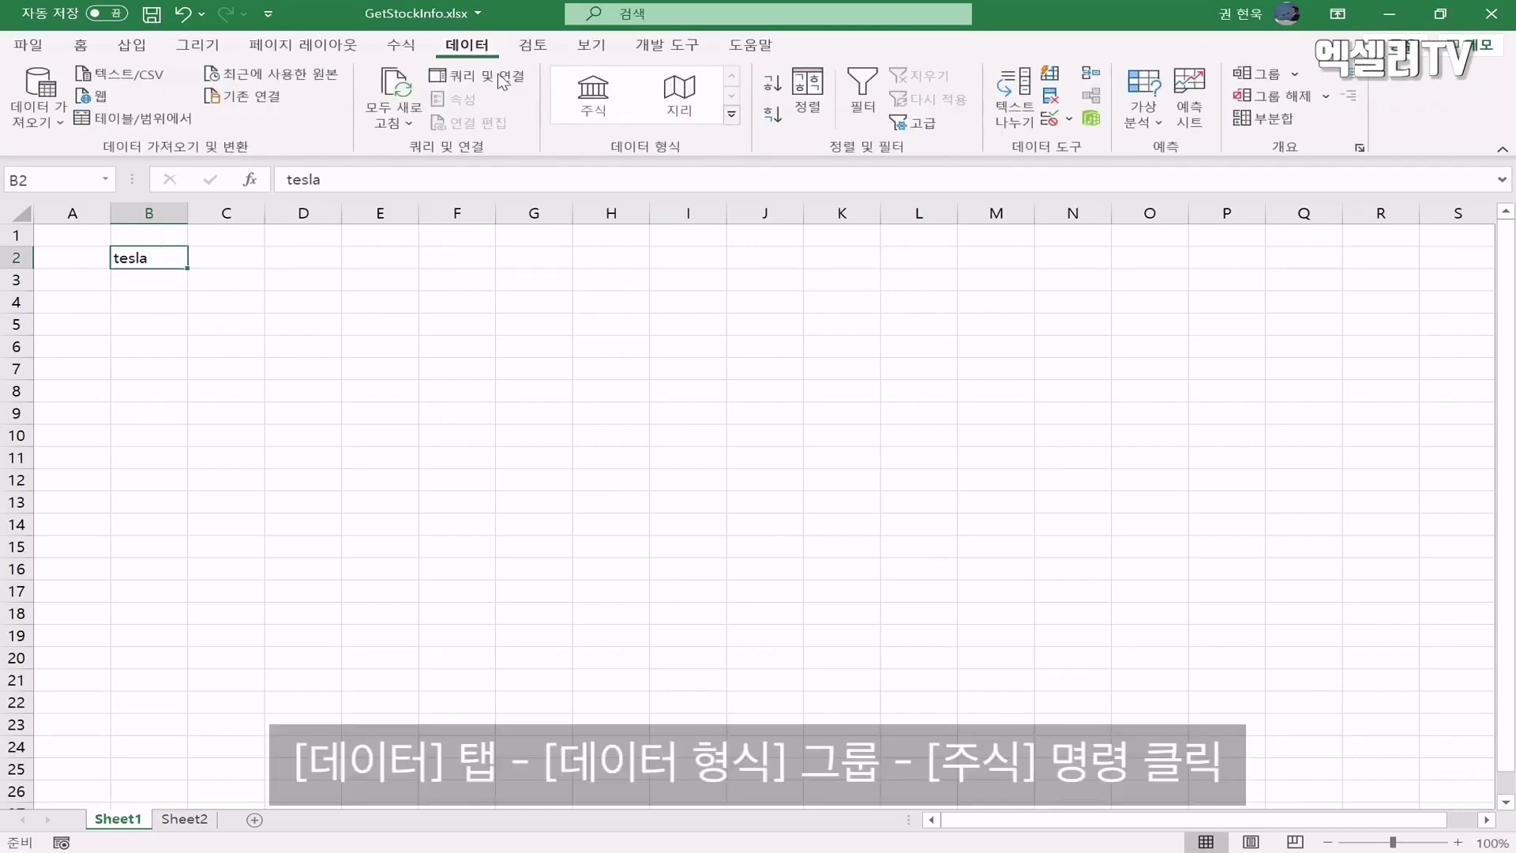
left_click(589, 93)
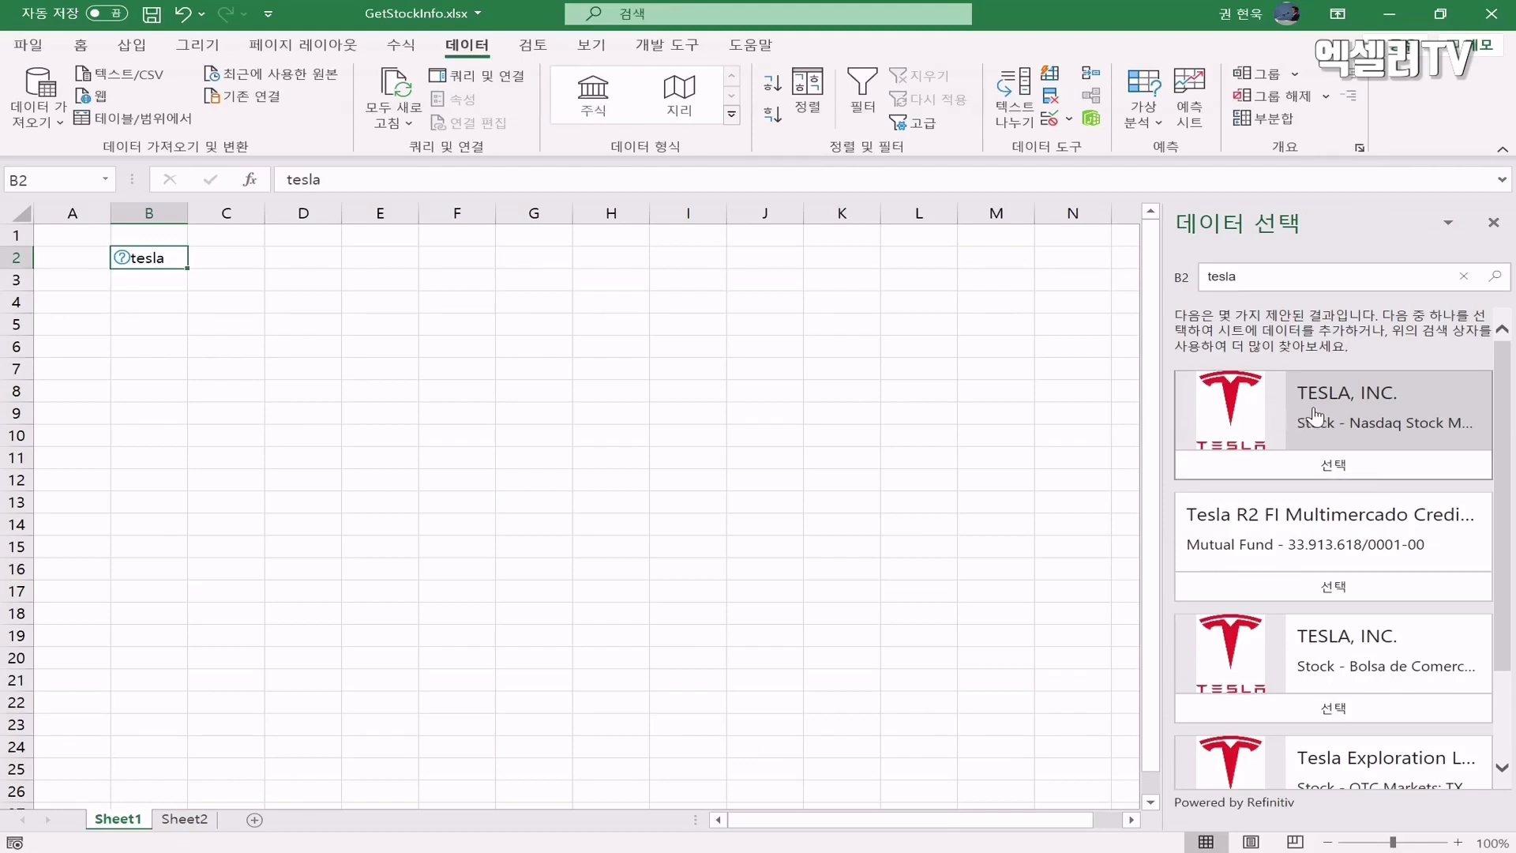
left_click(1342, 467)
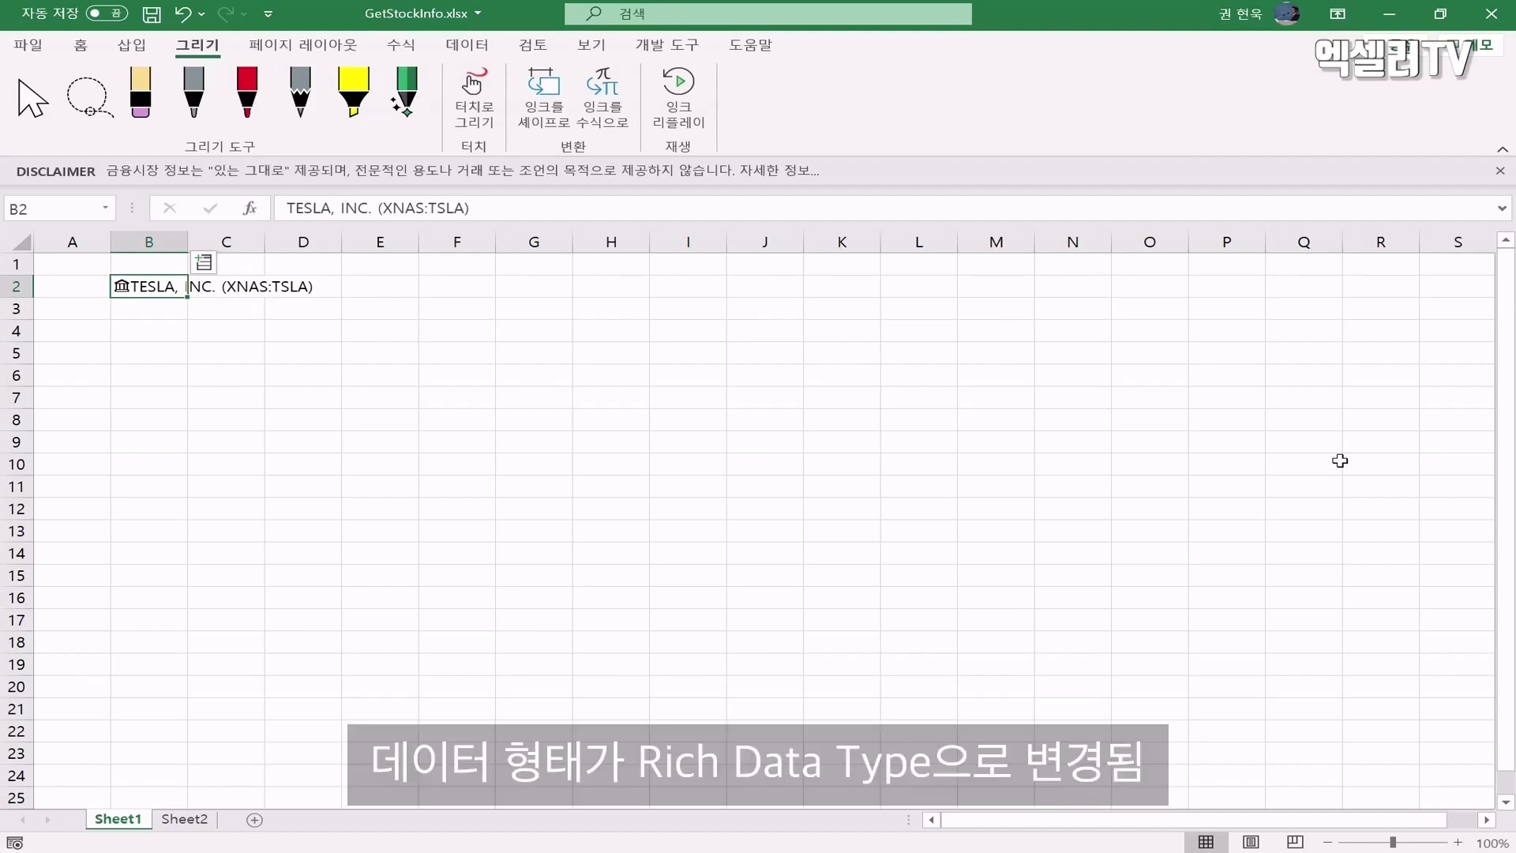
Handwrite "Rich Data Types" with the gray pen beside the Tesla entry, circle the cell's stock icon and link it with an arrow
left_click(194, 95)
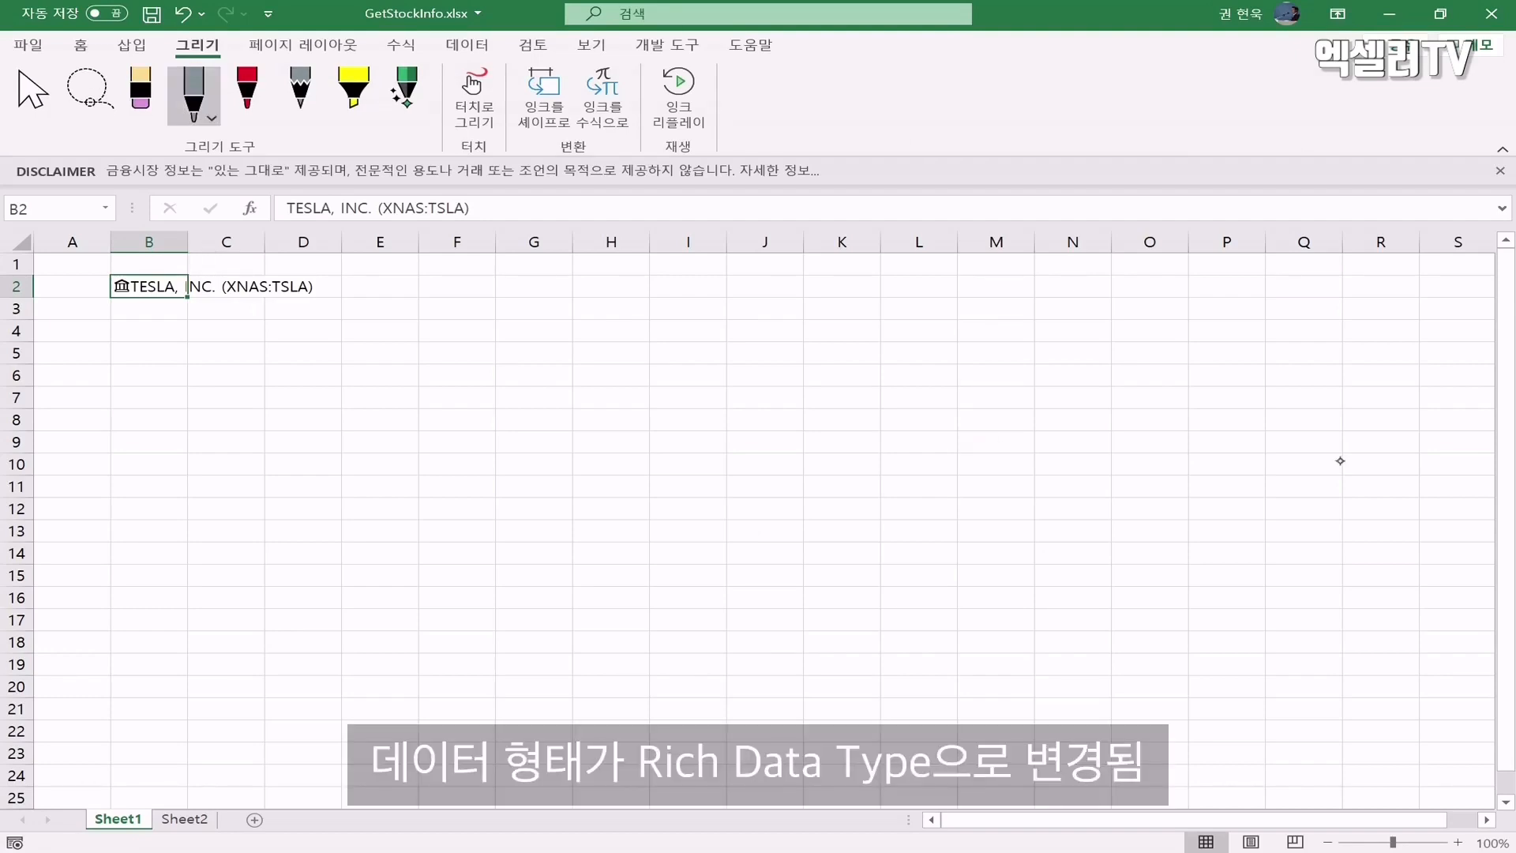
left_click_drag(567, 285, 564, 337)
mouse_move(564, 289)
left_mouse_down()
mouse_move(583, 331)
mouse_move(632, 333)
left_mouse_up()
left_click(597, 303)
mouse_move(641, 288)
left_mouse_down()
mouse_move(640, 335)
mouse_move(665, 335)
left_mouse_up()
mouse_move(728, 289)
left_mouse_down()
mouse_move(730, 335)
mouse_move(780, 327)
left_mouse_up()
mouse_move(792, 288)
left_mouse_down()
mouse_move(803, 332)
mouse_move(840, 328)
mouse_move(814, 287)
mouse_move(926, 281)
left_mouse_up()
mouse_move(902, 290)
left_mouse_down()
mouse_move(899, 334)
mouse_move(930, 355)
mouse_move(973, 326)
left_mouse_up()
mouse_move(975, 321)
left_mouse_down()
mouse_move(997, 310)
mouse_move(1008, 327)
left_mouse_up()
left_click_drag(1028, 303, 1000, 338)
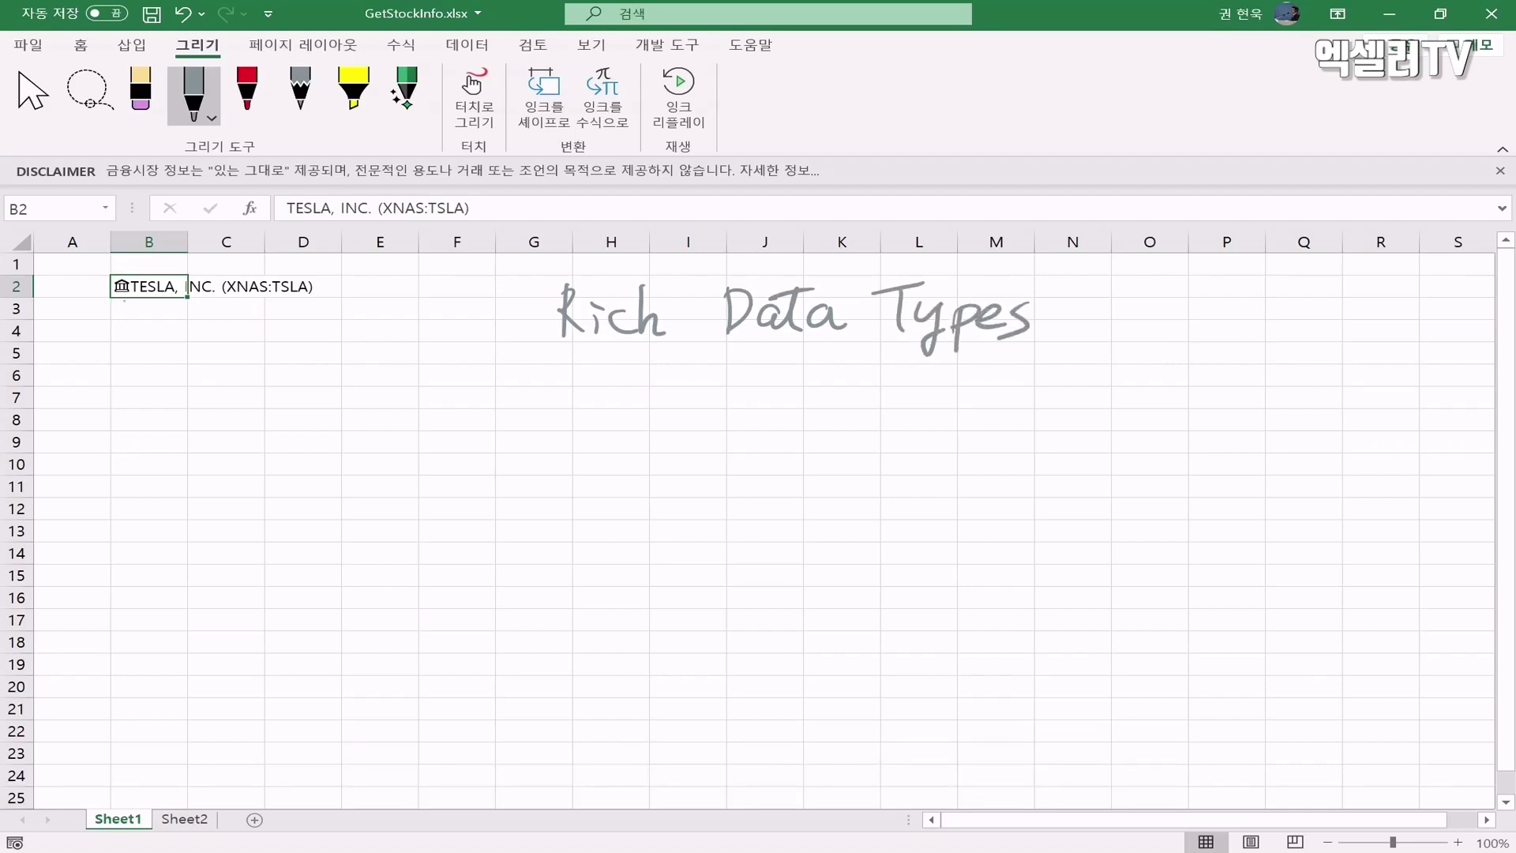
mouse_move(126, 303)
left_mouse_down()
mouse_move(98, 271)
mouse_move(138, 288)
mouse_move(125, 302)
left_mouse_up()
mouse_move(134, 296)
left_mouse_down()
mouse_move(252, 319)
mouse_move(535, 314)
mouse_move(486, 334)
left_mouse_up()
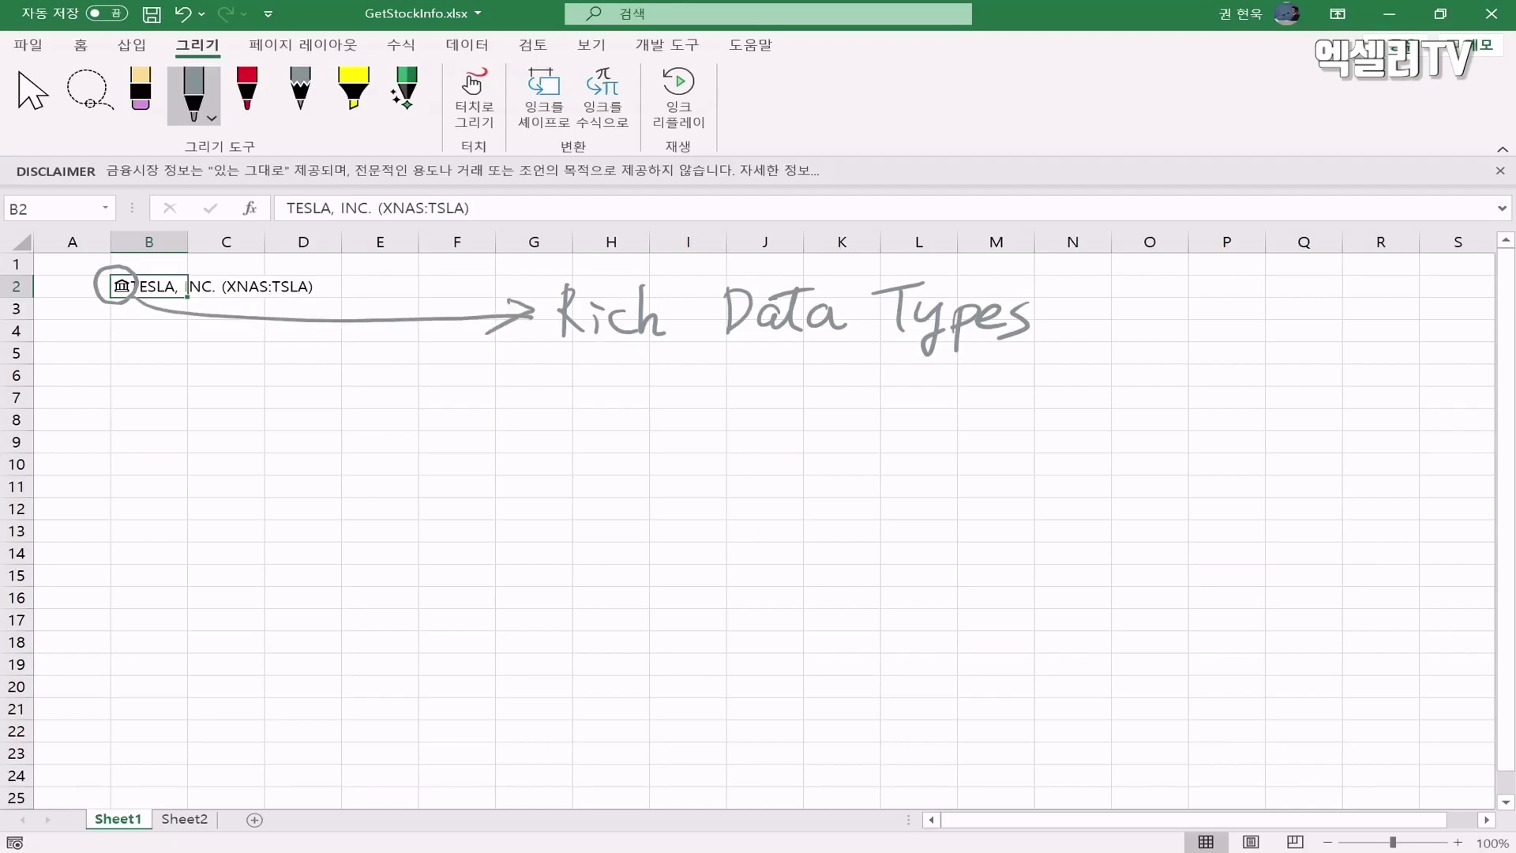
Undo all the ink strokes of the "Rich Data Types" annotation, its circle and its arrow
key("ctrl+z")
key("ctrl+z")
key("ctrl+z")
key("ctrl+z")
key("ctrl+z")
key("ctrl+z")
key("ctrl+z")
key("ctrl+z")
key("ctrl+z")
key("ctrl+z")
key("ctrl+z")
key("ctrl+z")
key("ctrl+z")
key("ctrl+z")
key("ctrl+z")
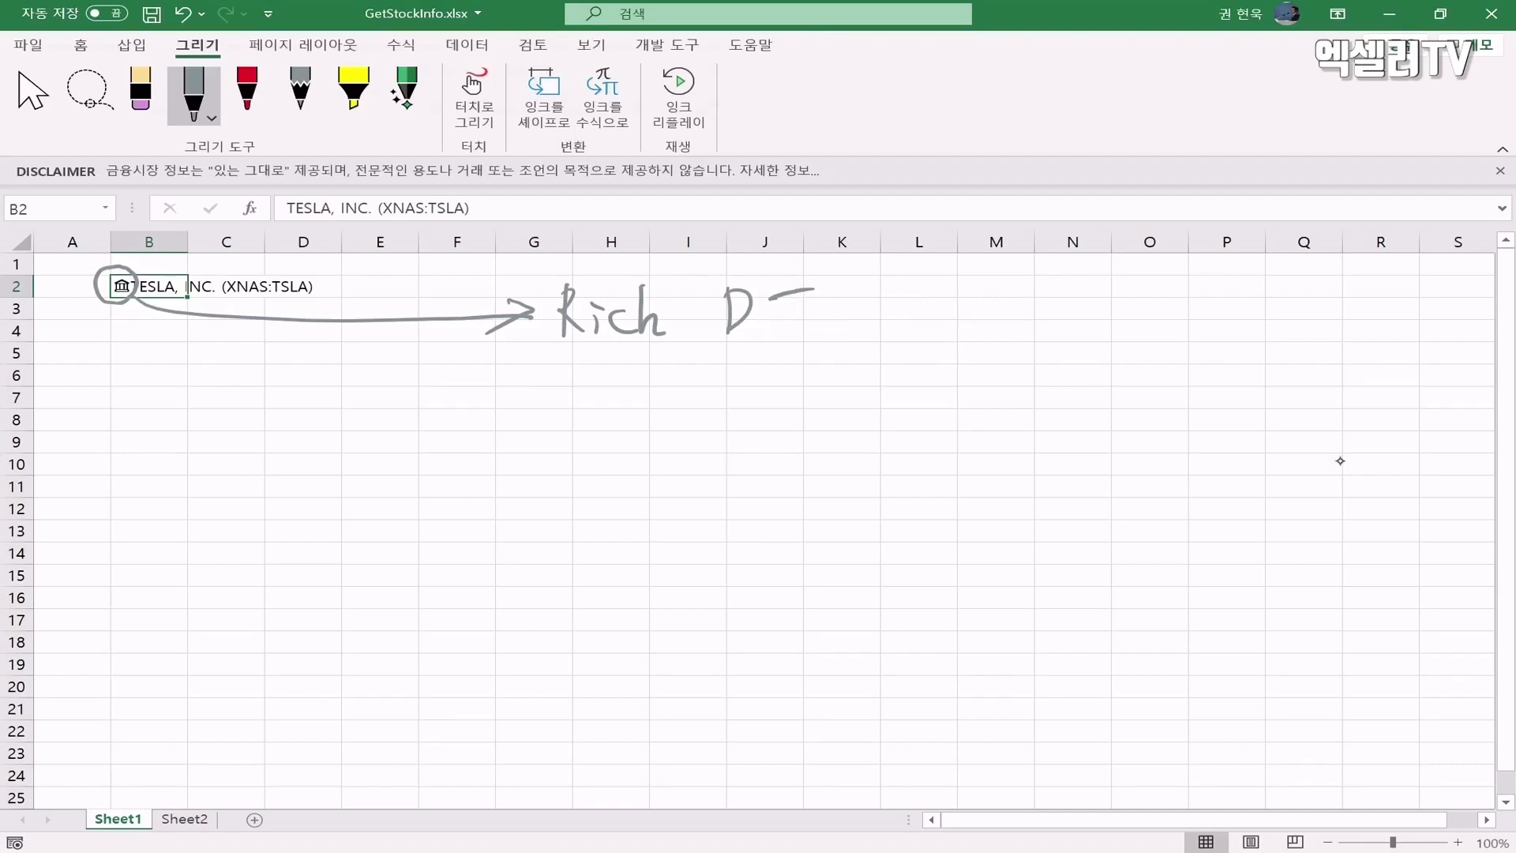
key("ctrl+z")
key("ctrl+z")
key("ctrl+z")
key("ctrl+z")
key("ctrl+z")
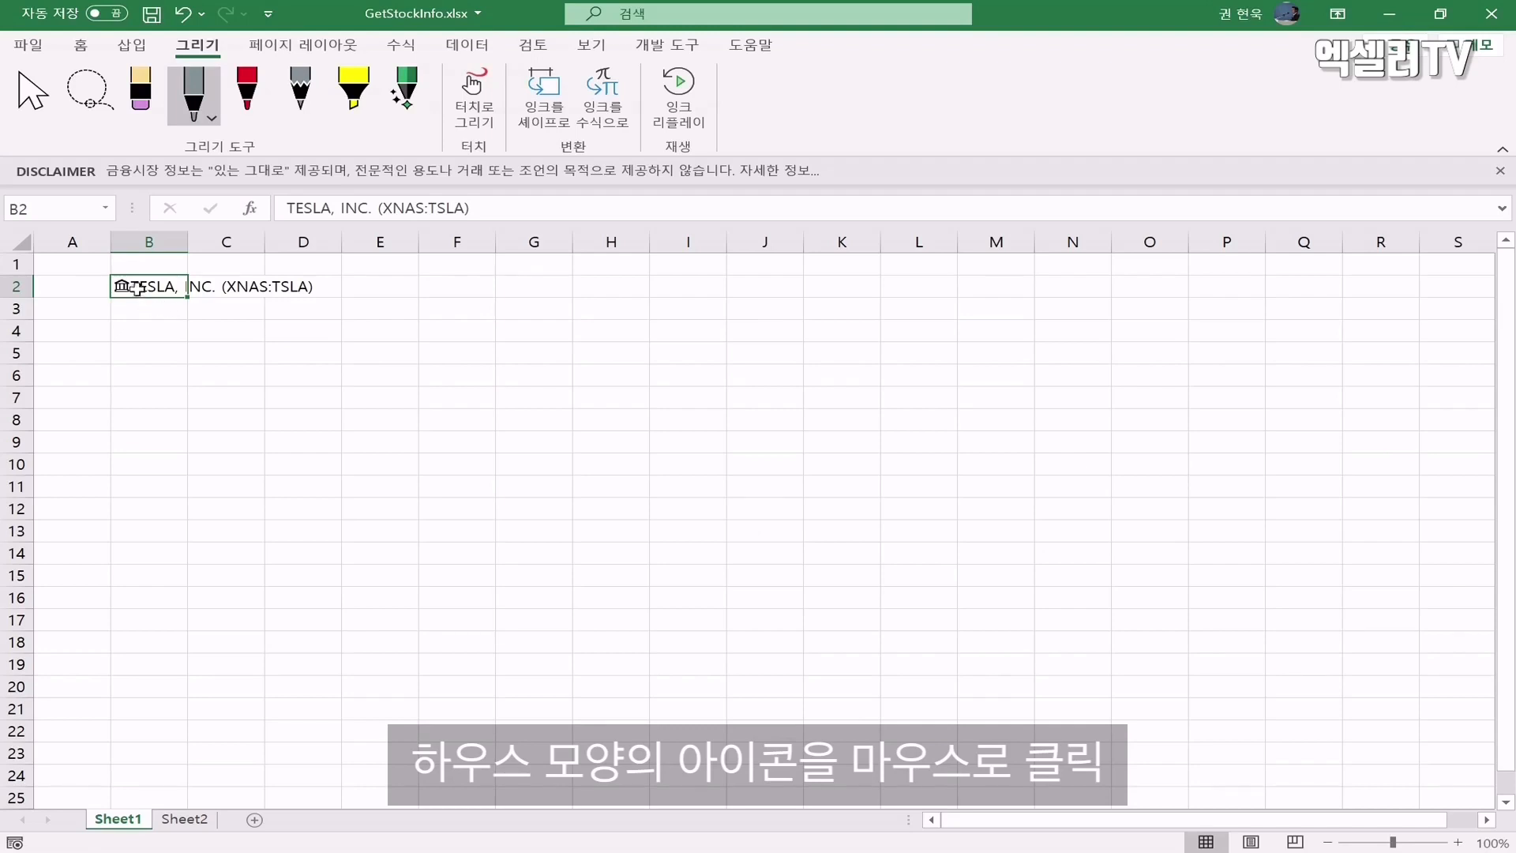
Look through the Tesla stock data card and extract its Price field into the cell beside B2
left_click(123, 288)
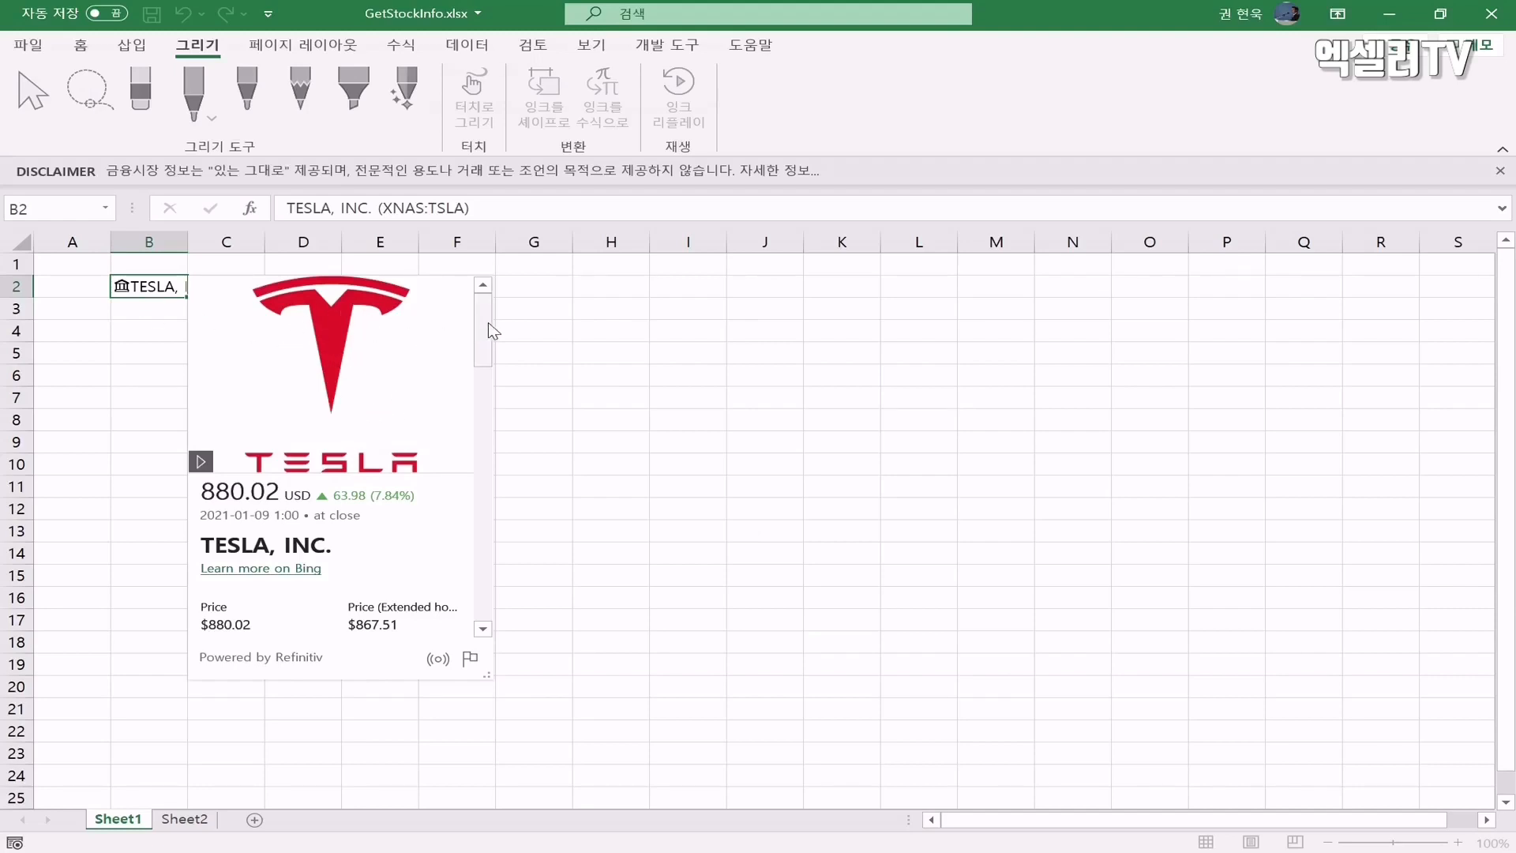
left_click_drag(484, 330, 489, 369)
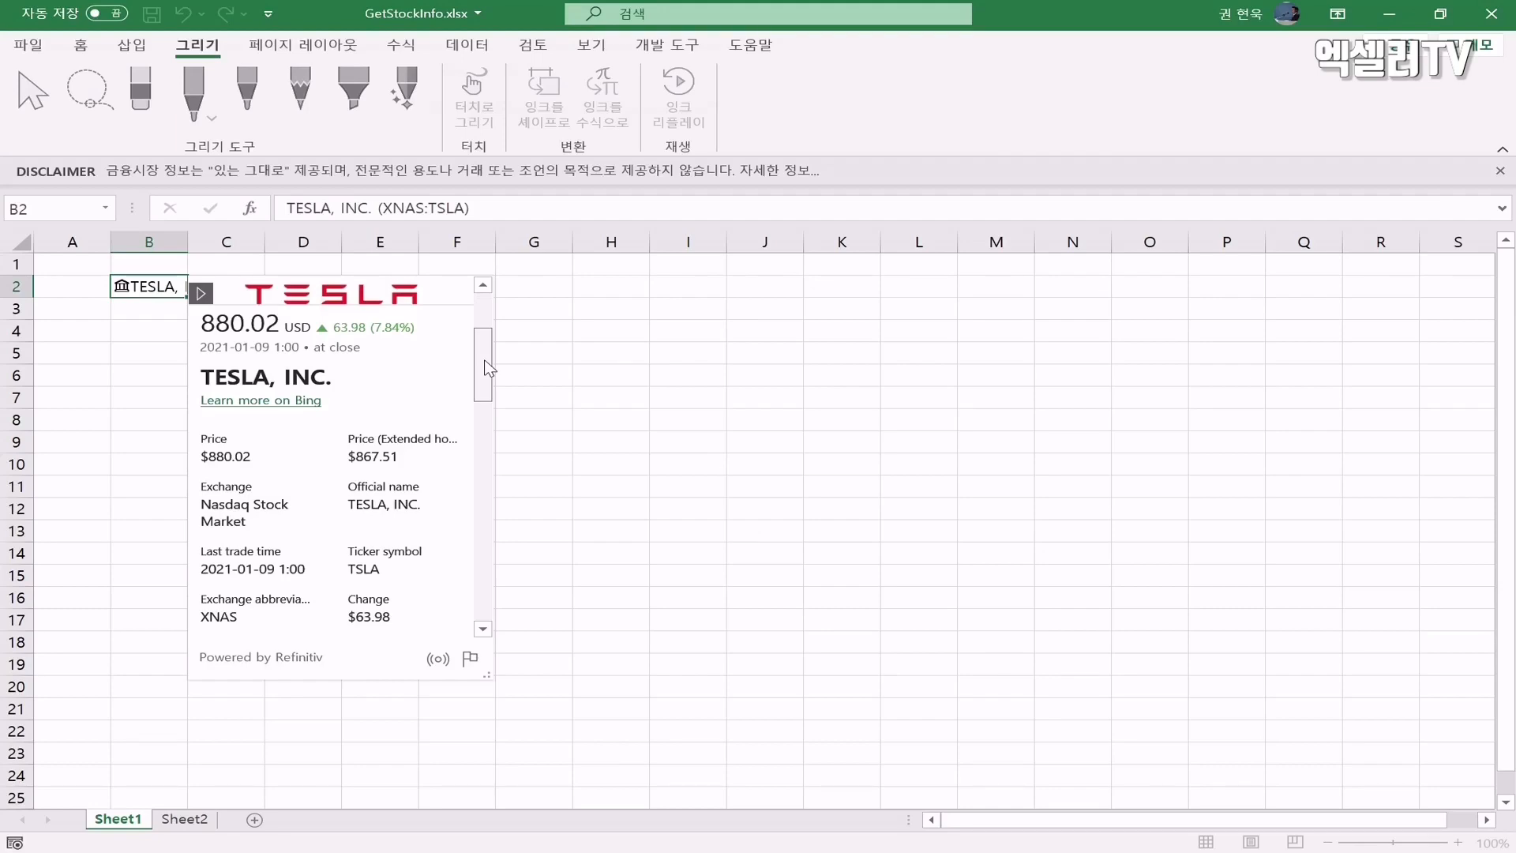
scroll(332, 553, "down", 7)
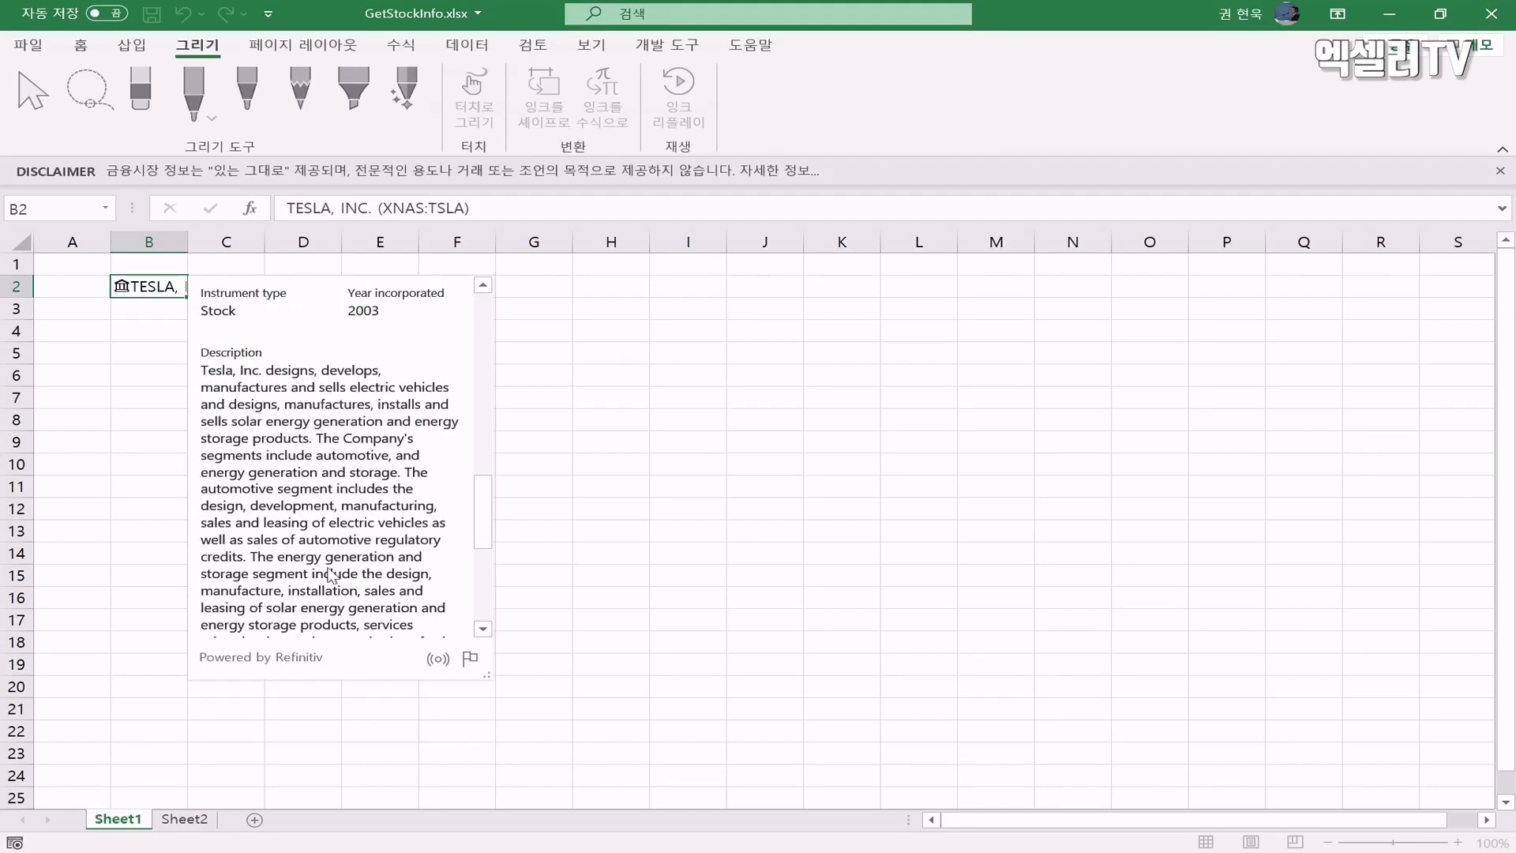
scroll(330, 575, "up", 4)
scroll(330, 575, "up", 5)
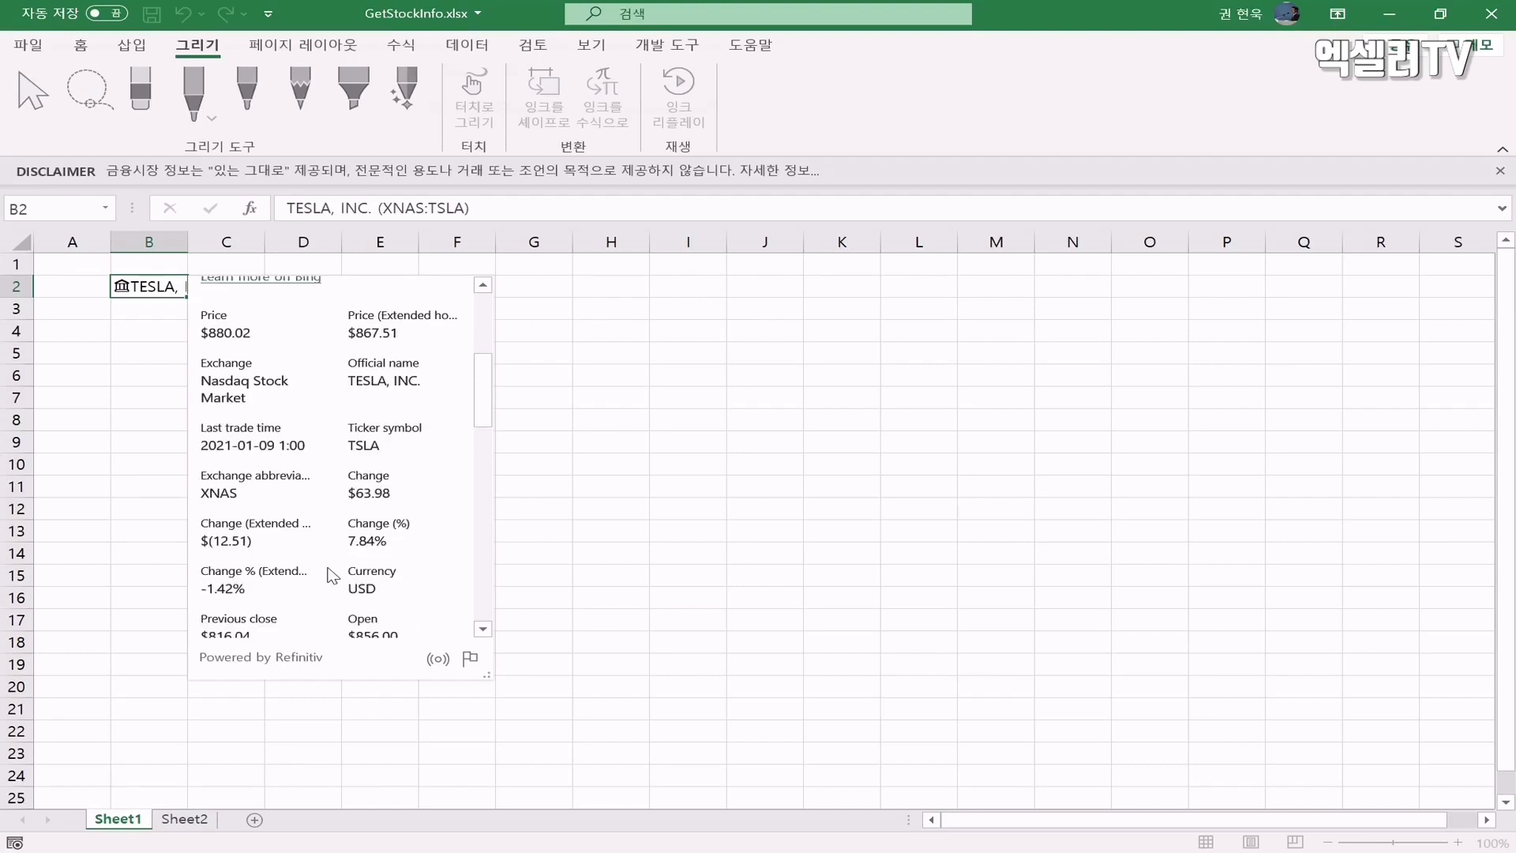
scroll(330, 575, "down", 2)
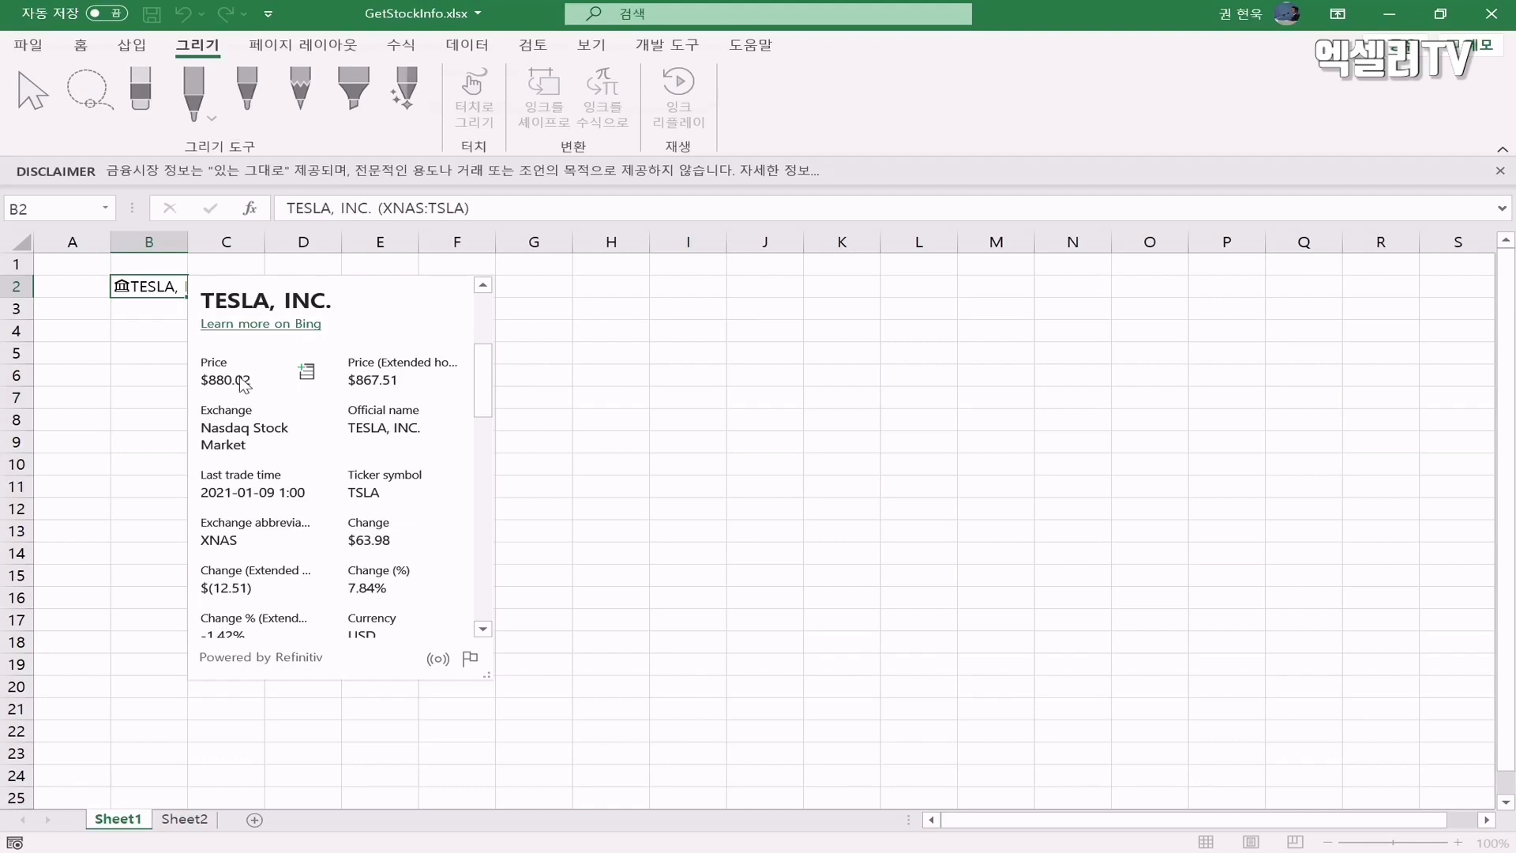
left_click(307, 377)
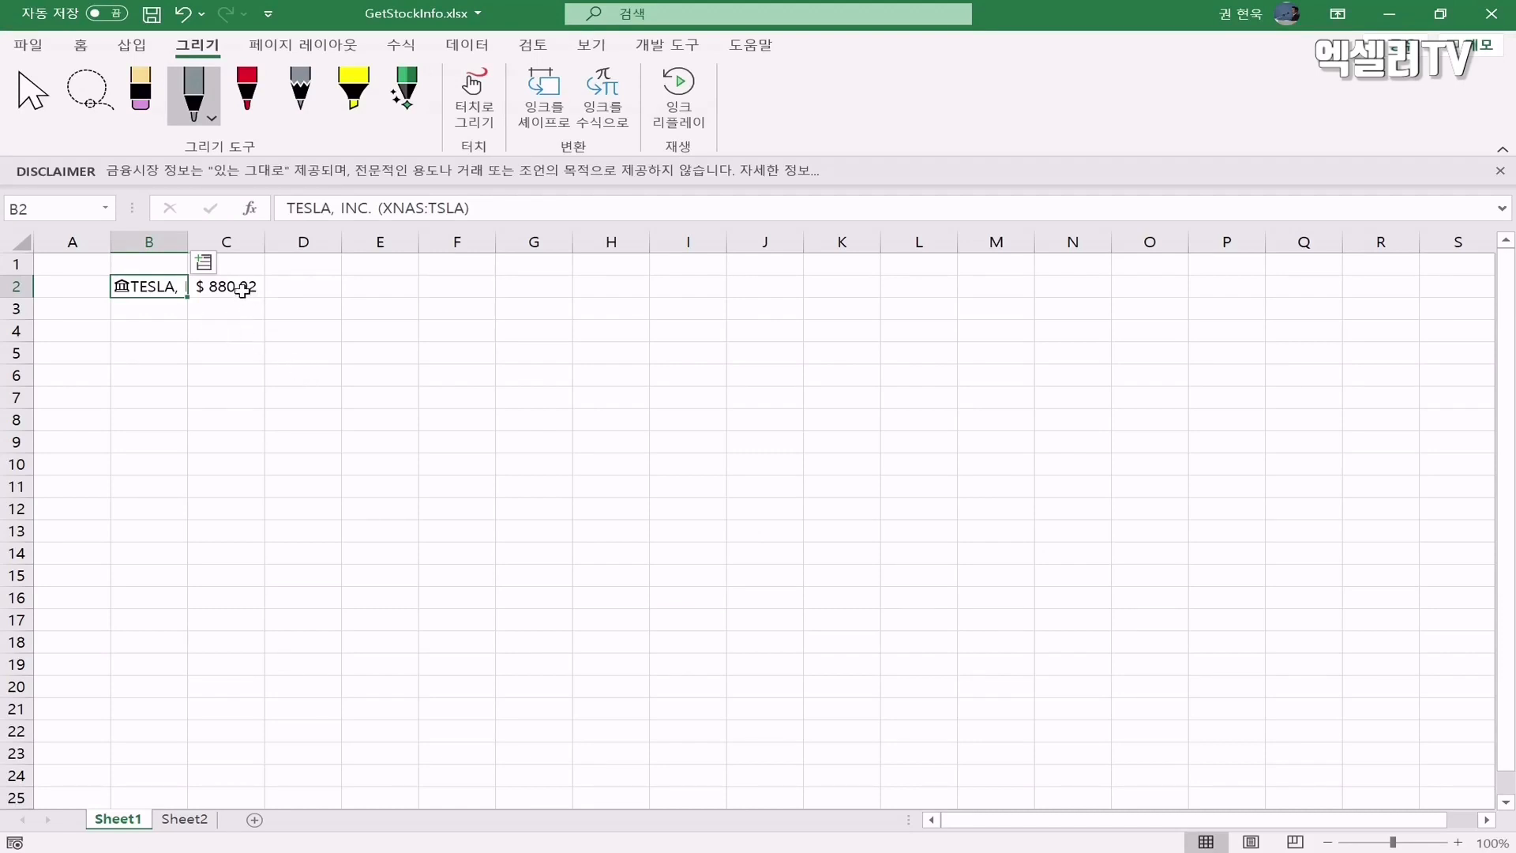
Insert the Employees field of the Tesla stock entry into cell D2
left_click(205, 268)
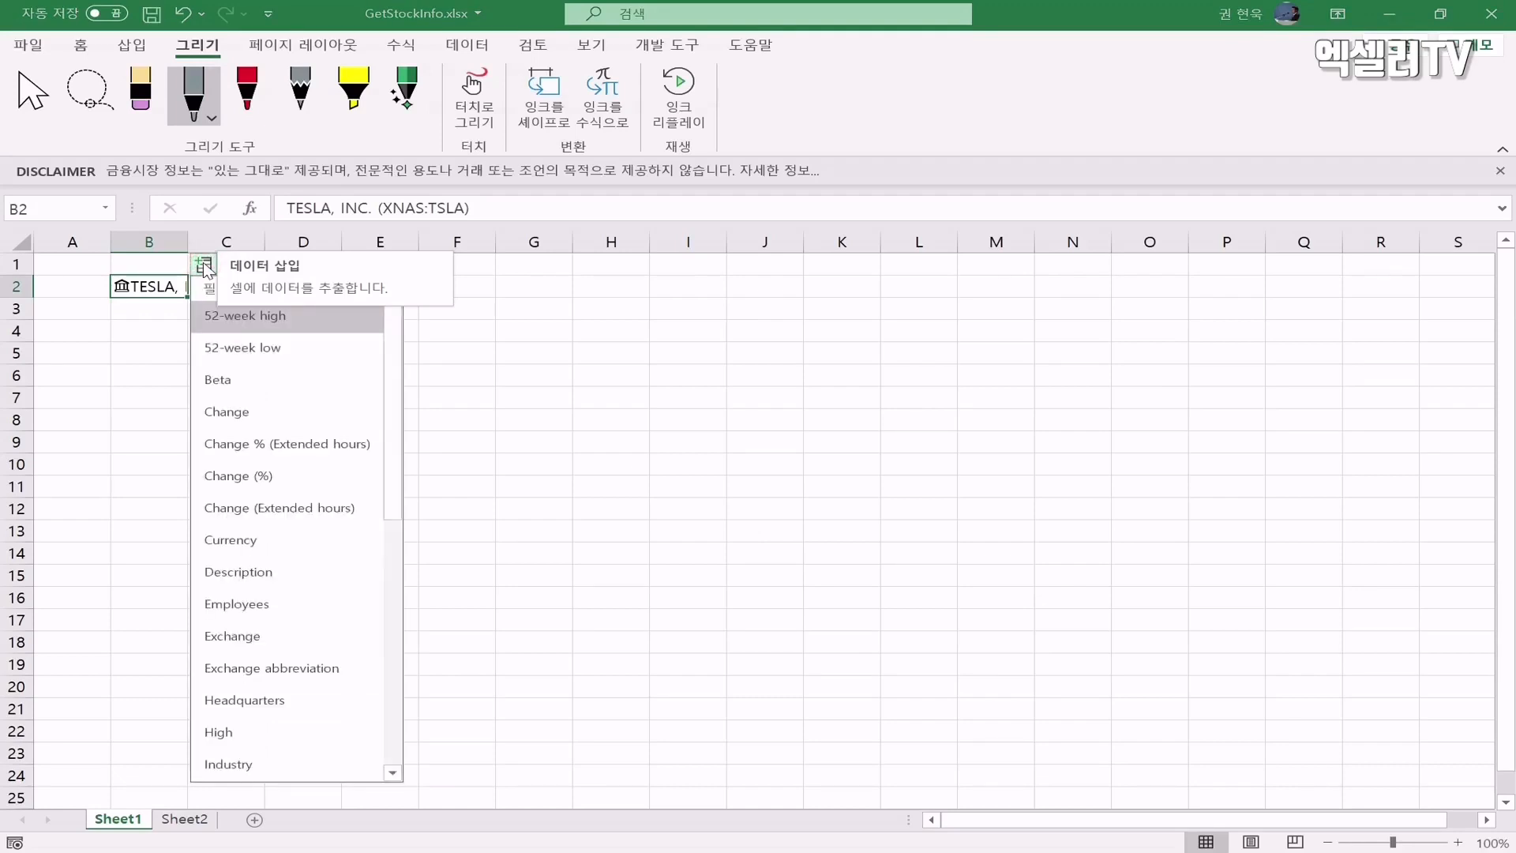
left_click_drag(393, 404, 295, 613)
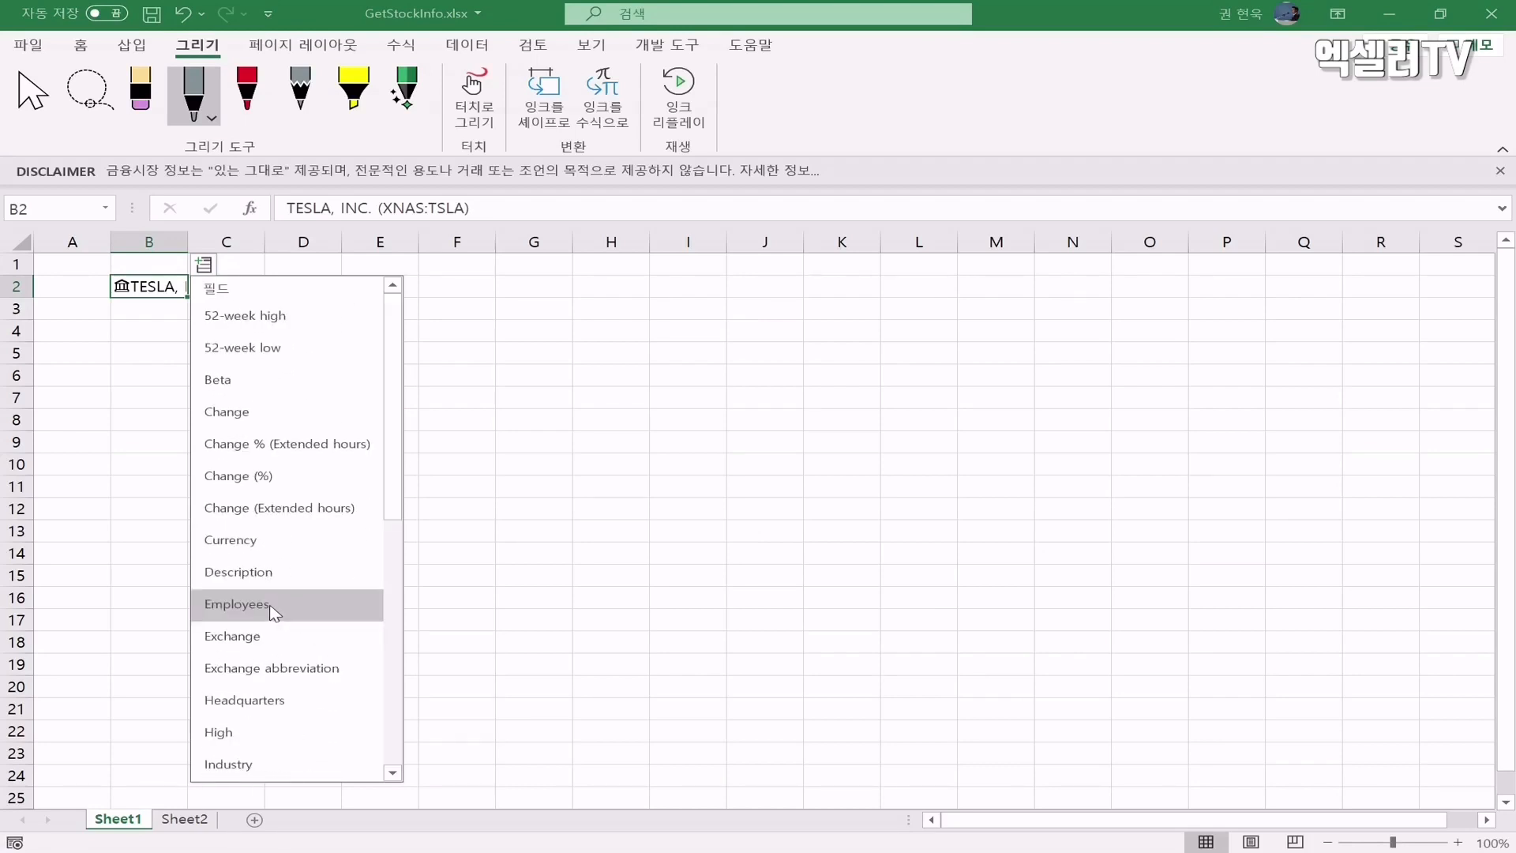
left_click(289, 607)
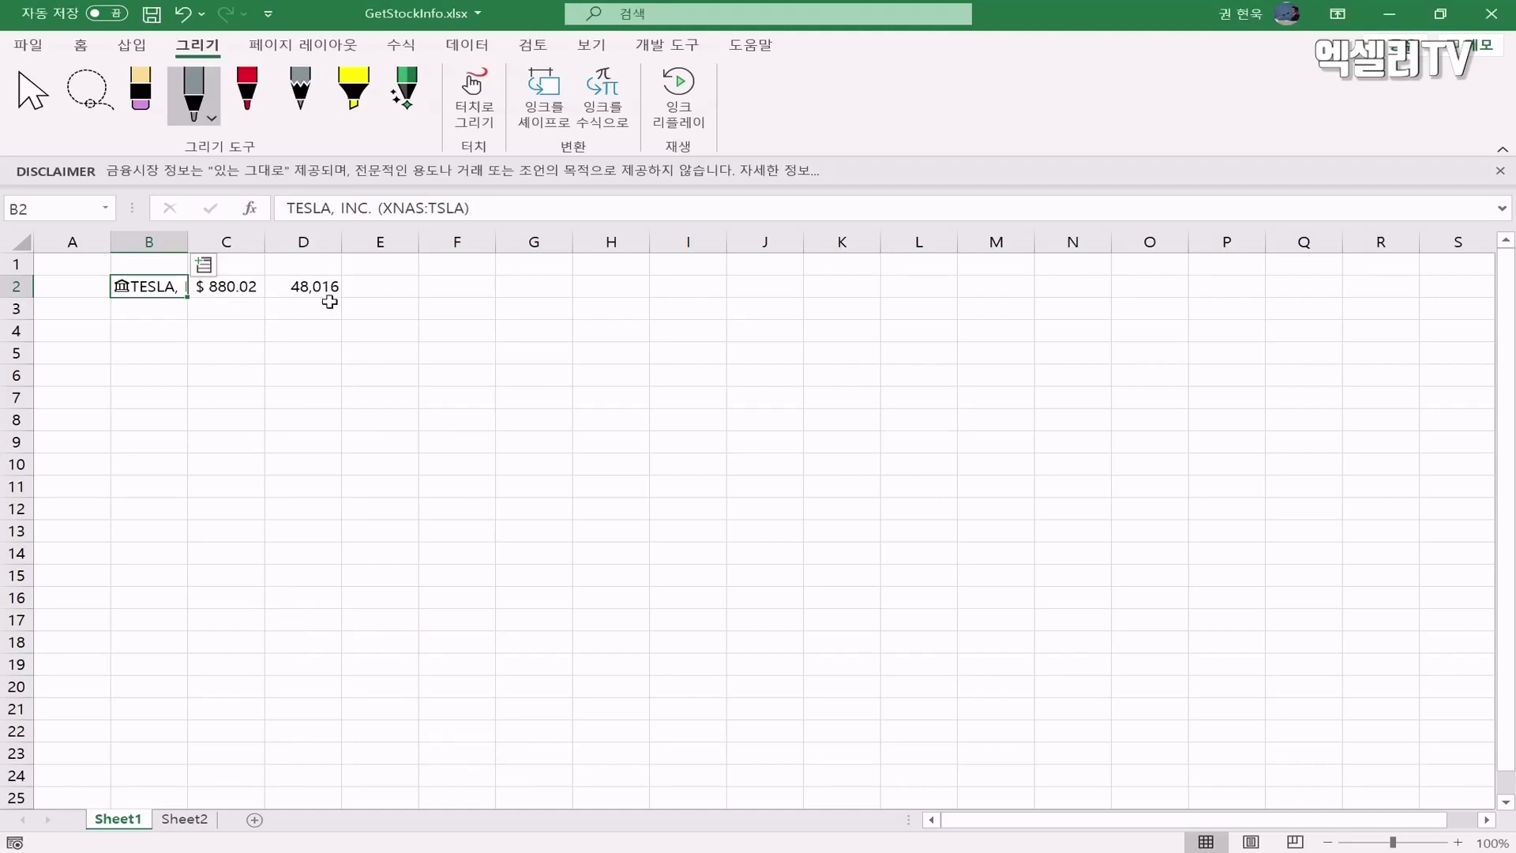
left_click(285, 289)
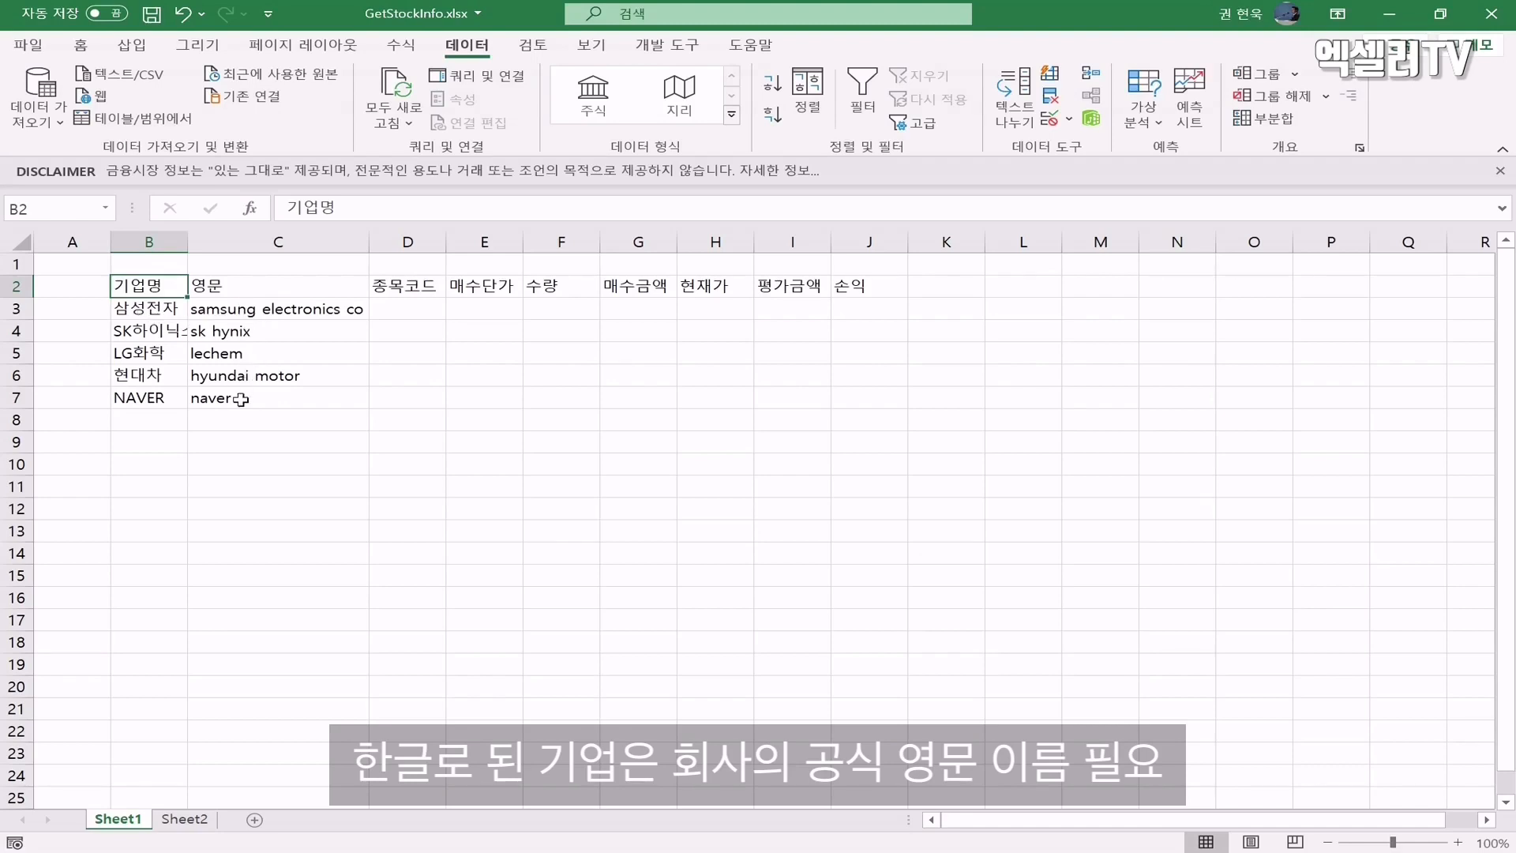
Handwrite "Ticker Symbol" in ink in the empty area beside the Korean stock table
left_click(407, 309)
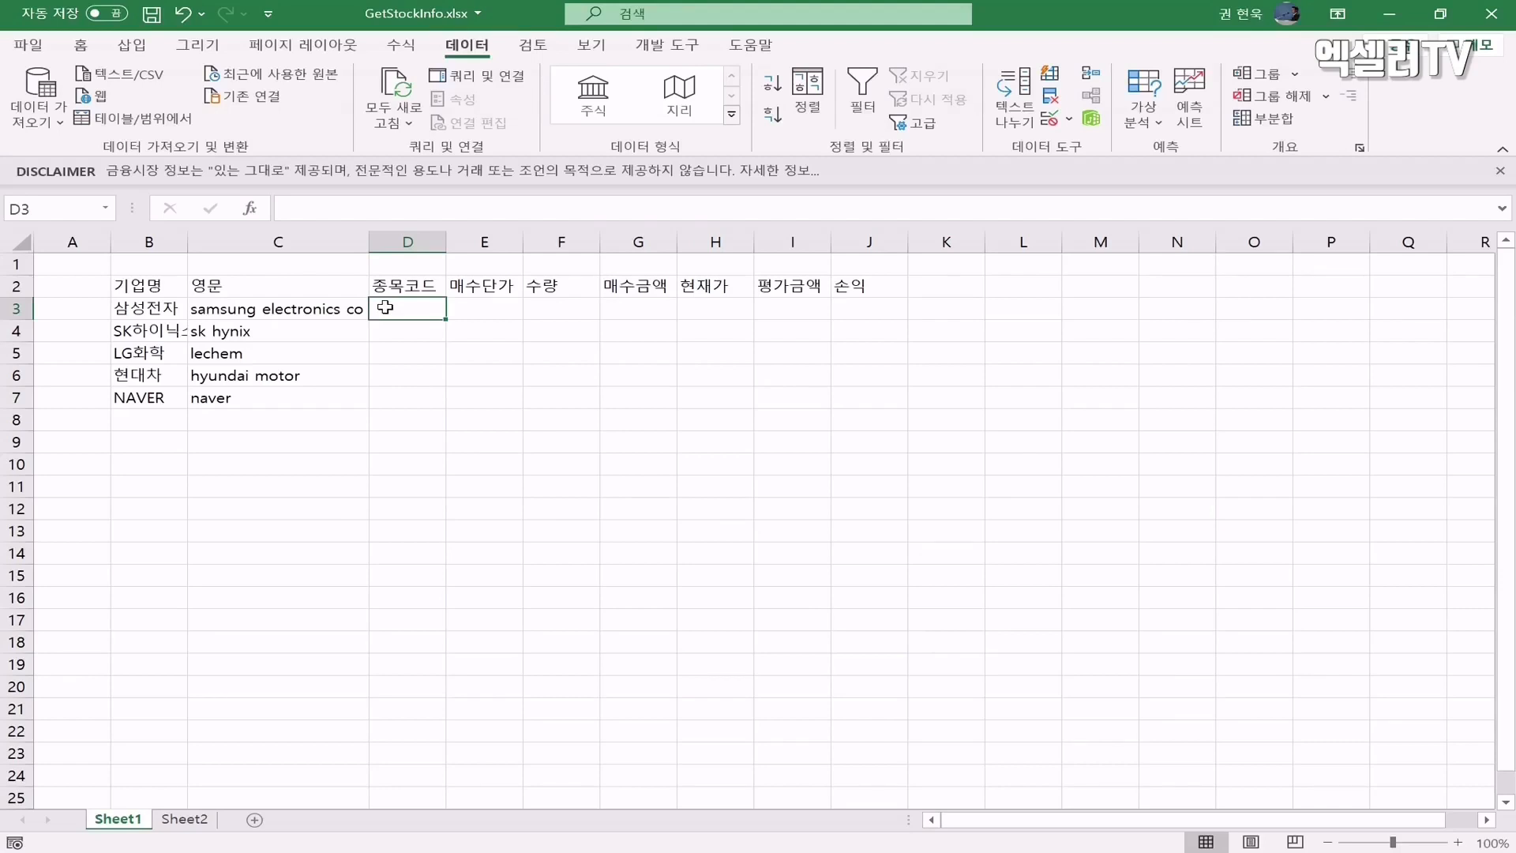
left_click(1350, 491)
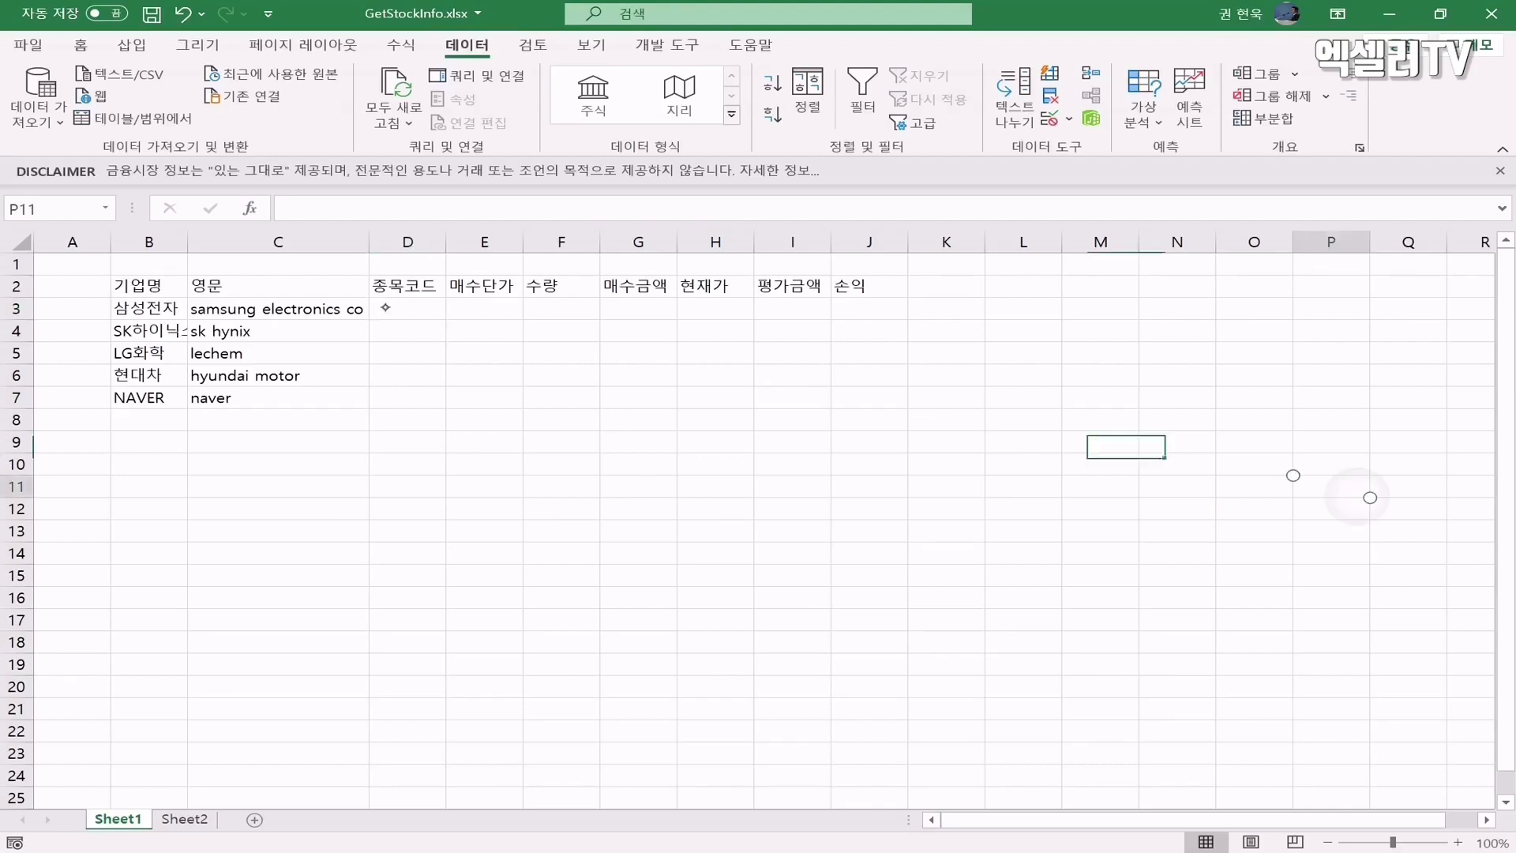
left_click_drag(998, 354, 1042, 341)
mouse_move(1021, 346)
left_mouse_down()
mouse_move(1017, 394)
mouse_move(1039, 390)
left_mouse_up()
left_click_drag(1031, 359, 1071, 386)
mouse_move(1087, 336)
left_mouse_down()
mouse_move(1085, 386)
mouse_move(1125, 384)
left_mouse_up()
mouse_move(1132, 365)
left_mouse_down()
mouse_move(1135, 388)
mouse_move(1159, 361)
mouse_move(1184, 380)
left_mouse_up()
mouse_move(1207, 356)
left_mouse_down()
mouse_move(1216, 395)
mouse_move(1251, 360)
mouse_move(1275, 371)
left_mouse_up()
left_click_drag(1273, 368, 1303, 363)
left_click_drag(1329, 308, 1325, 373)
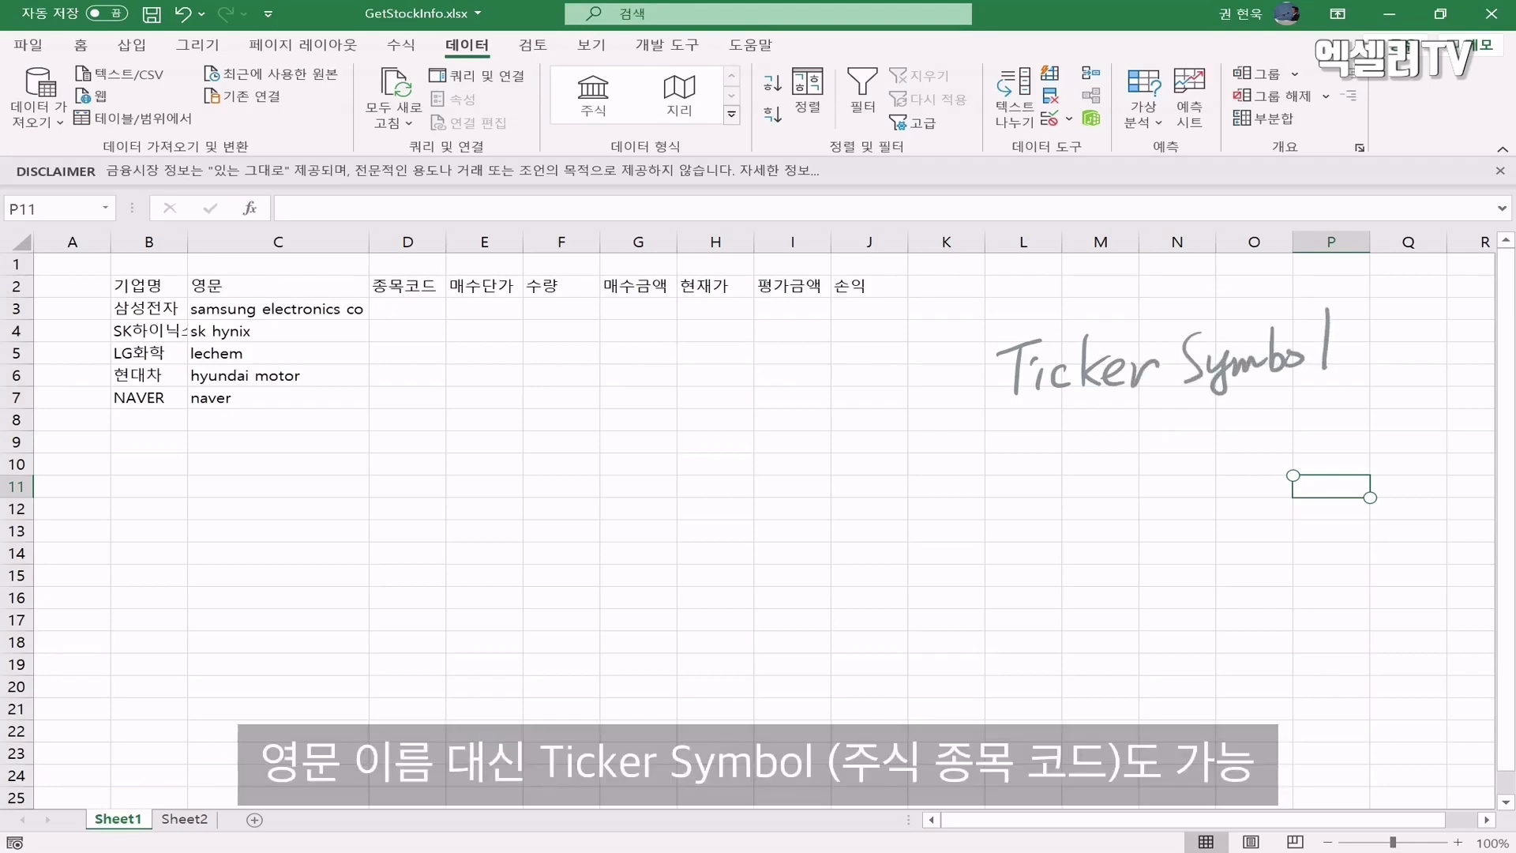
Underline the handwritten "Ticker Symbol" and write "종목코드" in ink beneath it
left_click_drag(1018, 430, 1317, 380)
left_click_drag(1053, 447, 1076, 442)
mouse_move(1071, 444)
left_mouse_down()
mouse_move(1057, 467)
mouse_move(1086, 475)
left_mouse_up()
mouse_move(1080, 474)
left_mouse_down()
mouse_move(1095, 483)
mouse_move(1117, 460)
mouse_move(1118, 488)
left_mouse_up()
mouse_move(1120, 444)
left_mouse_down()
mouse_move(1147, 449)
mouse_move(1145, 474)
mouse_move(1194, 458)
left_mouse_up()
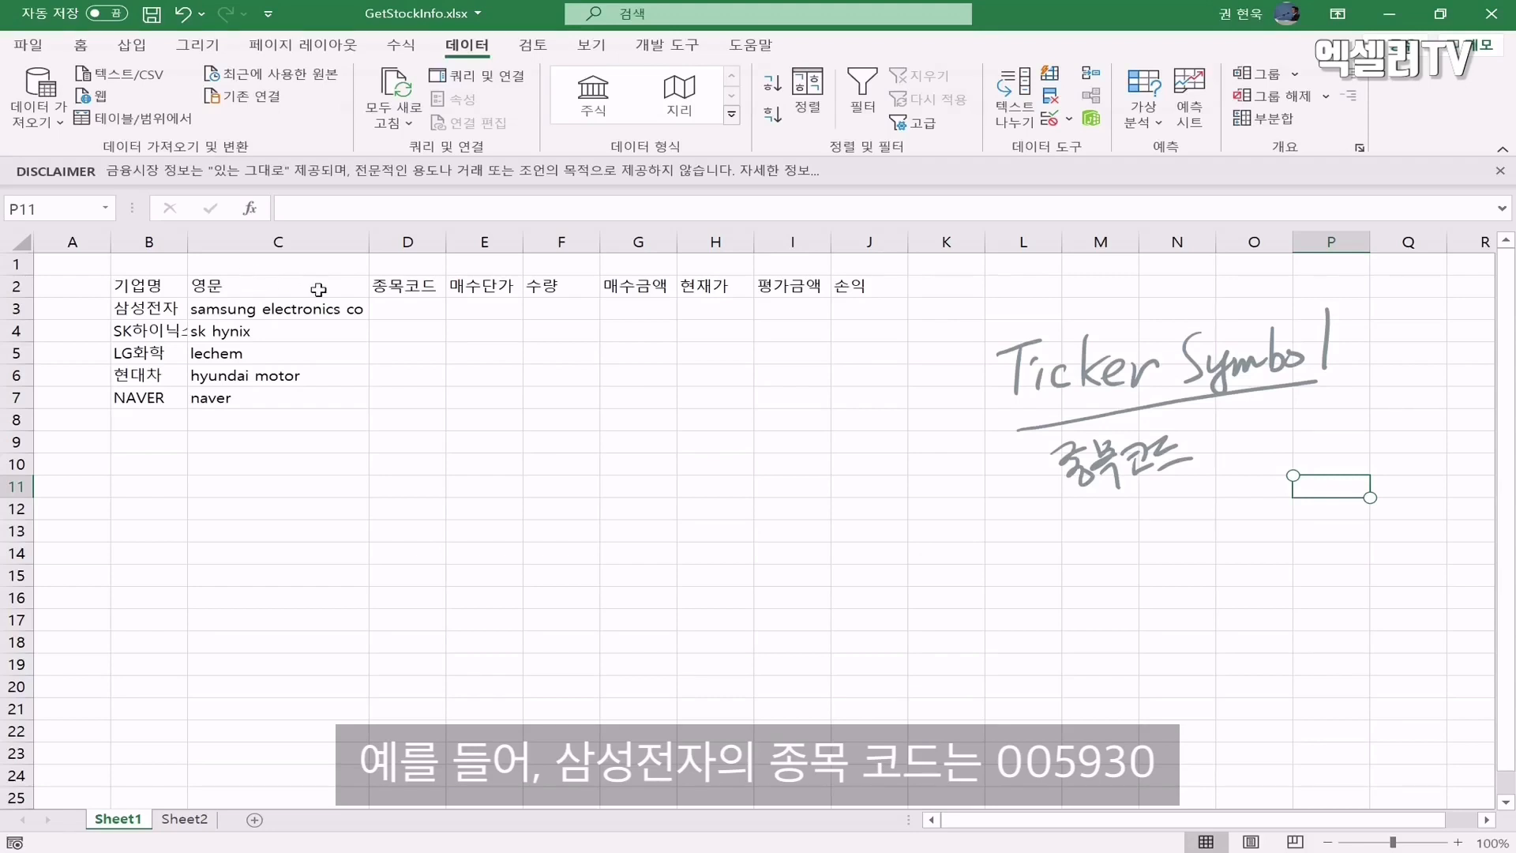
Enter 005930 as the 종목코드 for 삼성전자 in cell D3
left_click(417, 313)
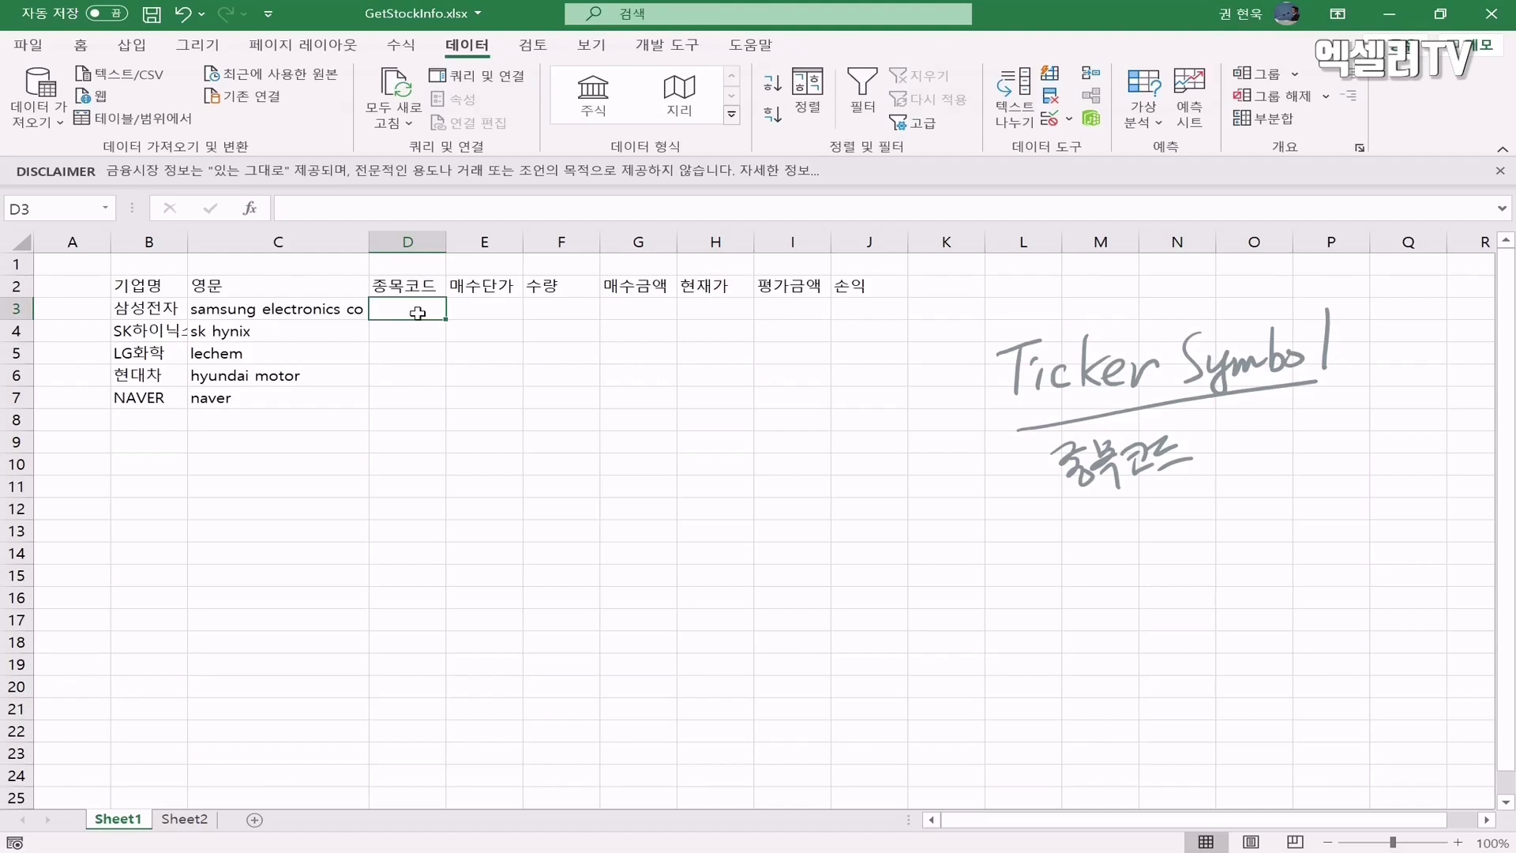
type("00")
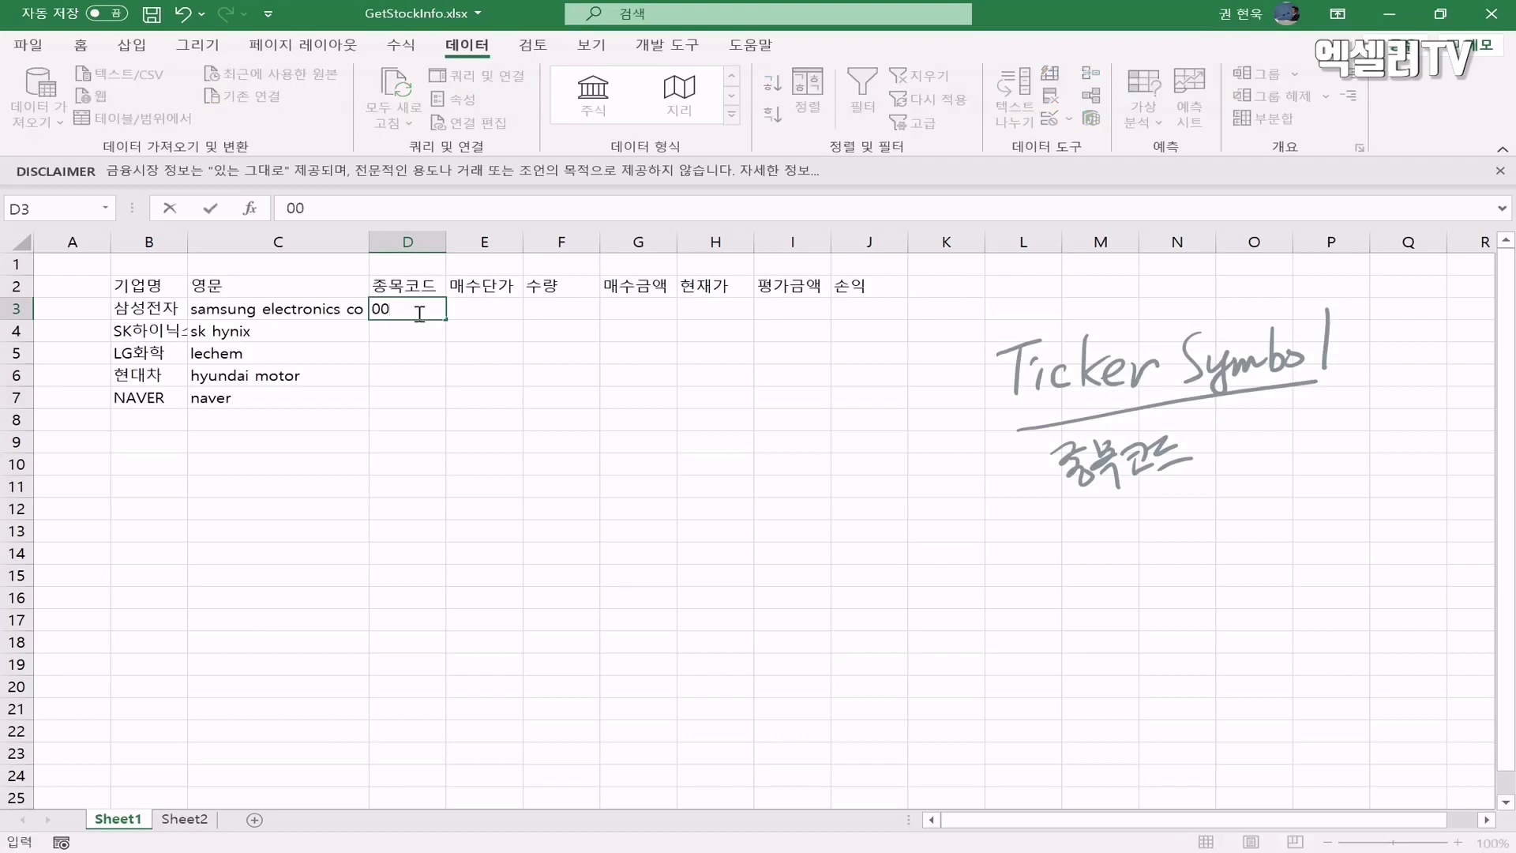
type("5930")
key("Return")
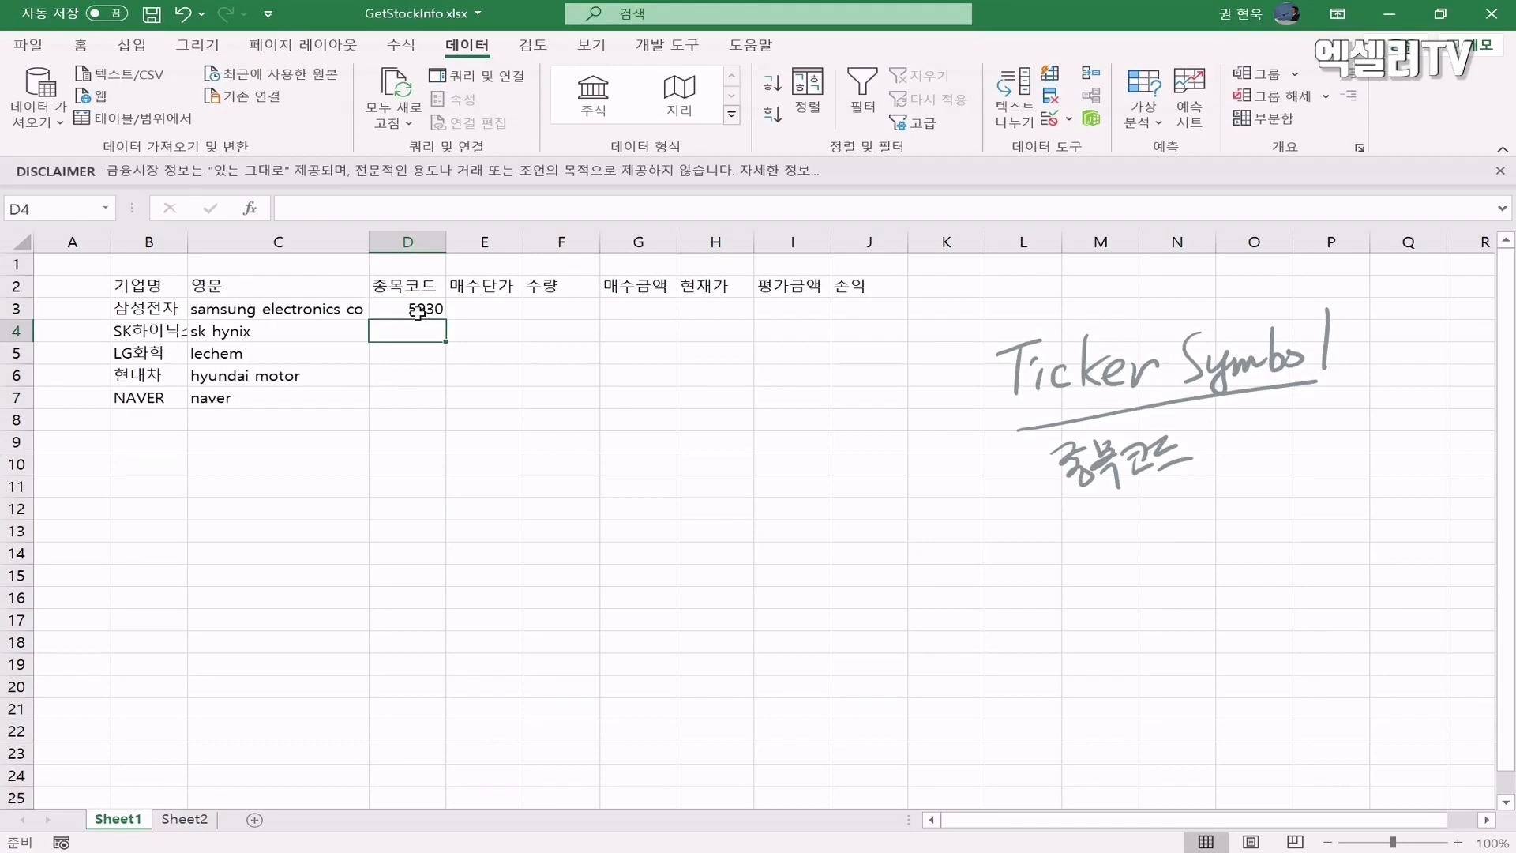
Change the 삼성전자 code in D3 to text by correcting the entry to '005930 with a leading apostrophe
left_click(418, 312)
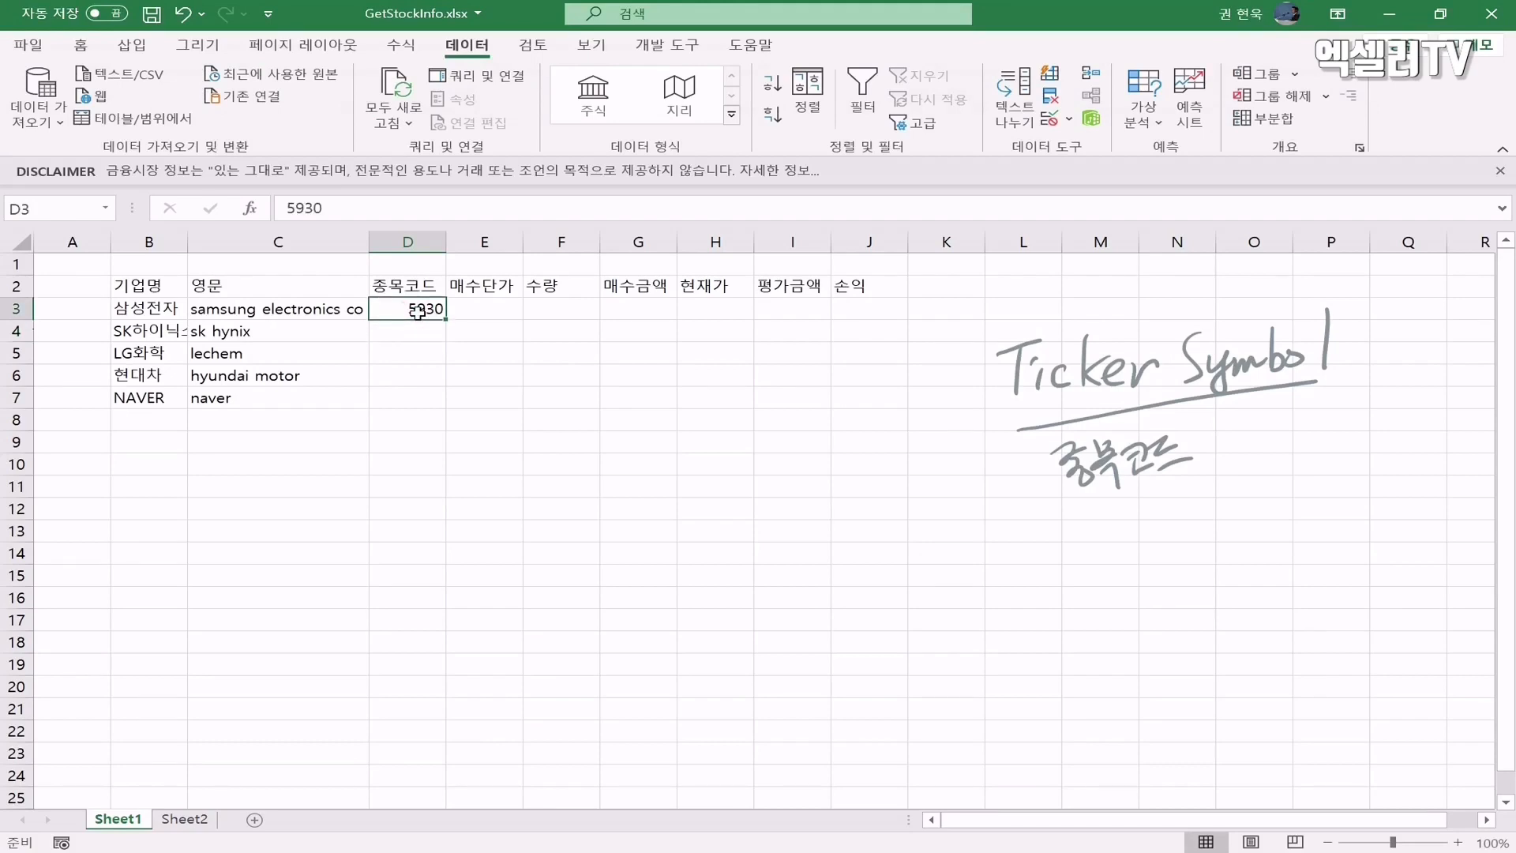
left_click(287, 207)
type("'")
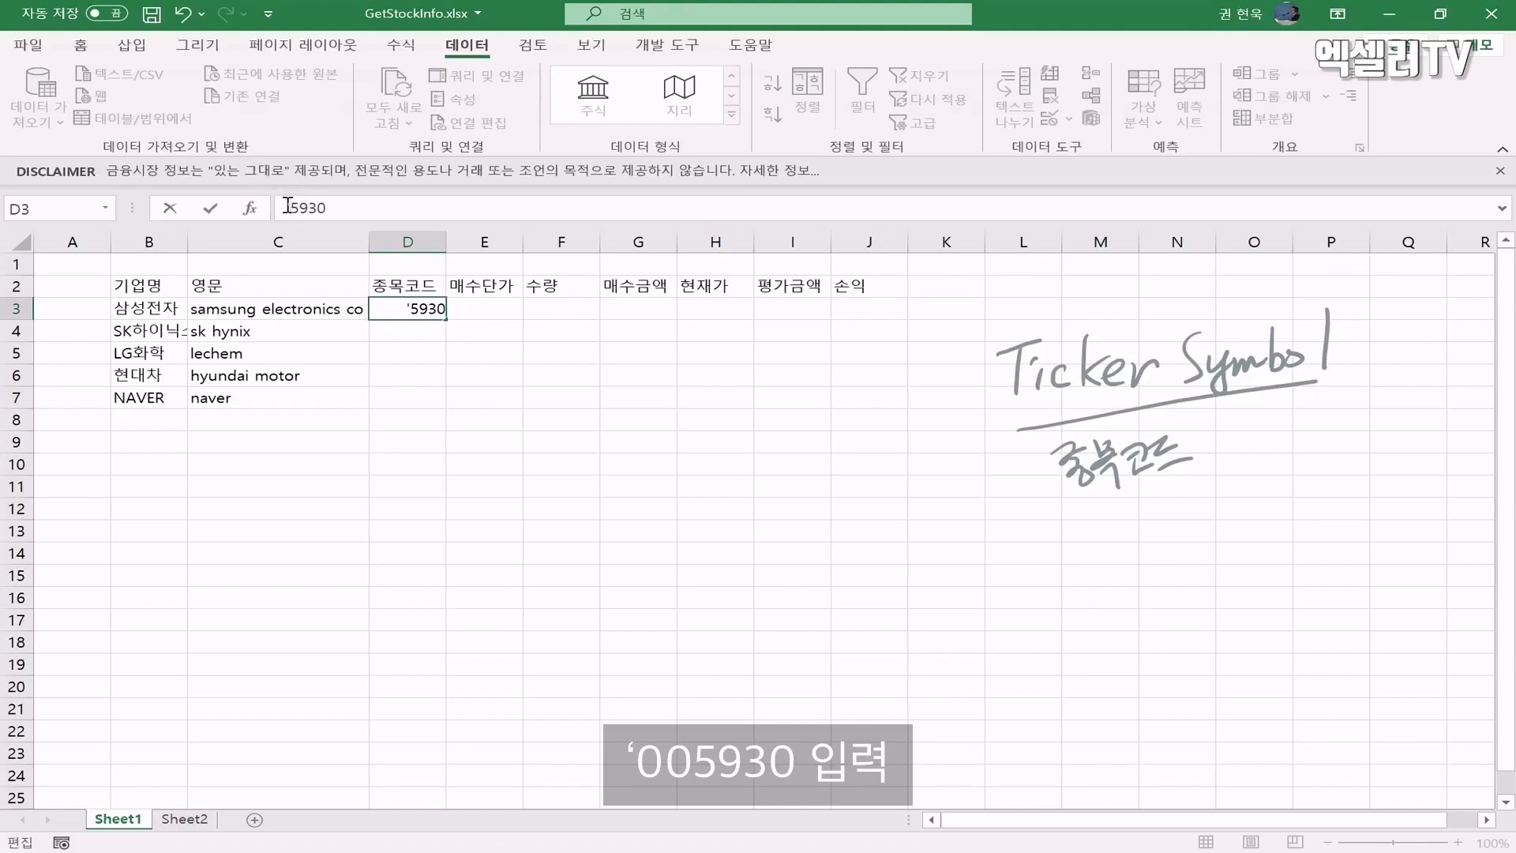
type("00")
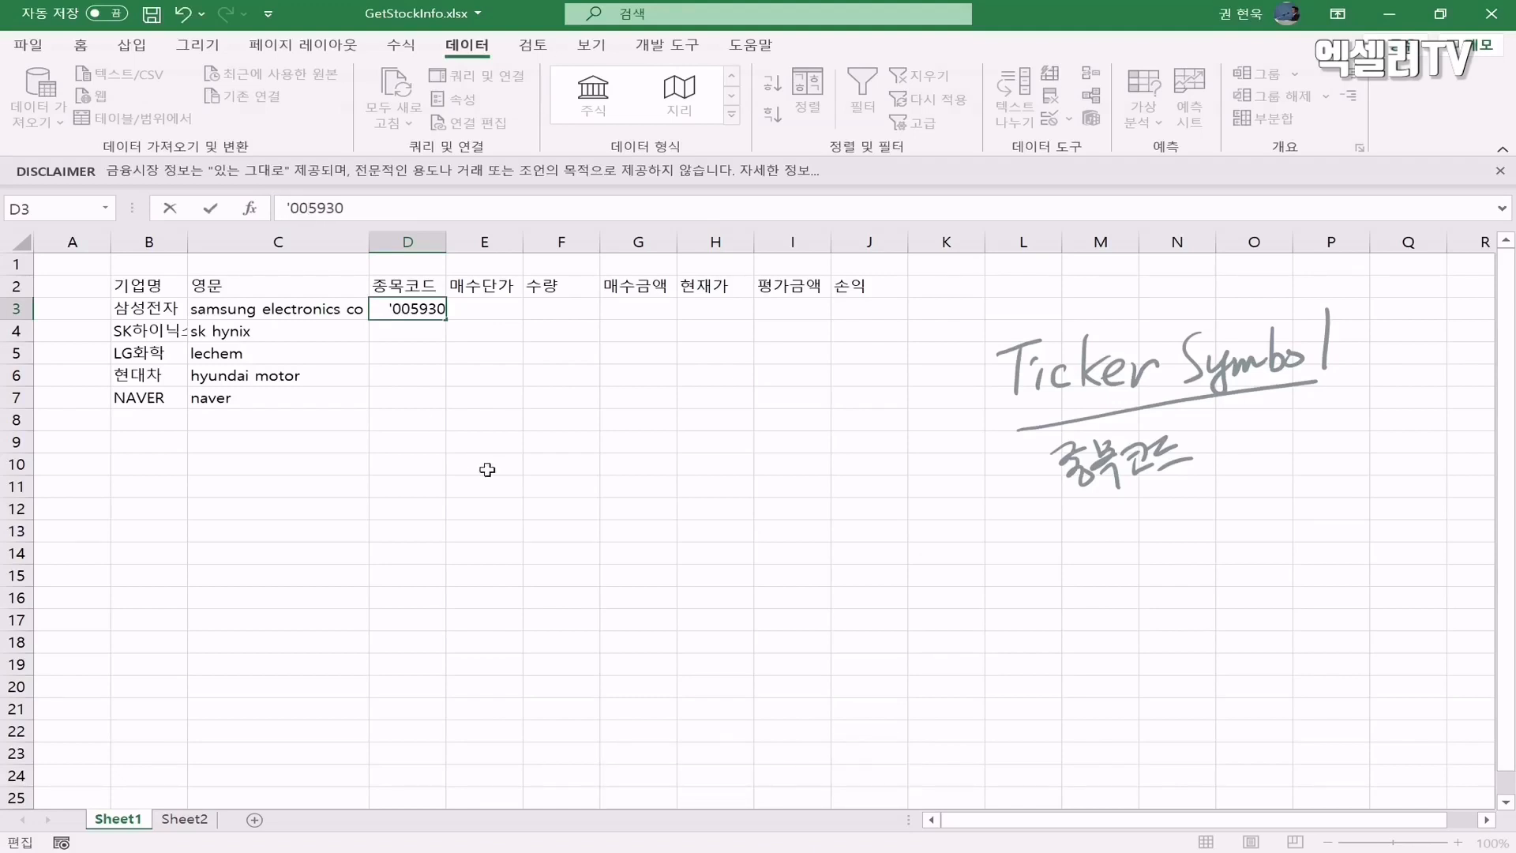
key("Return")
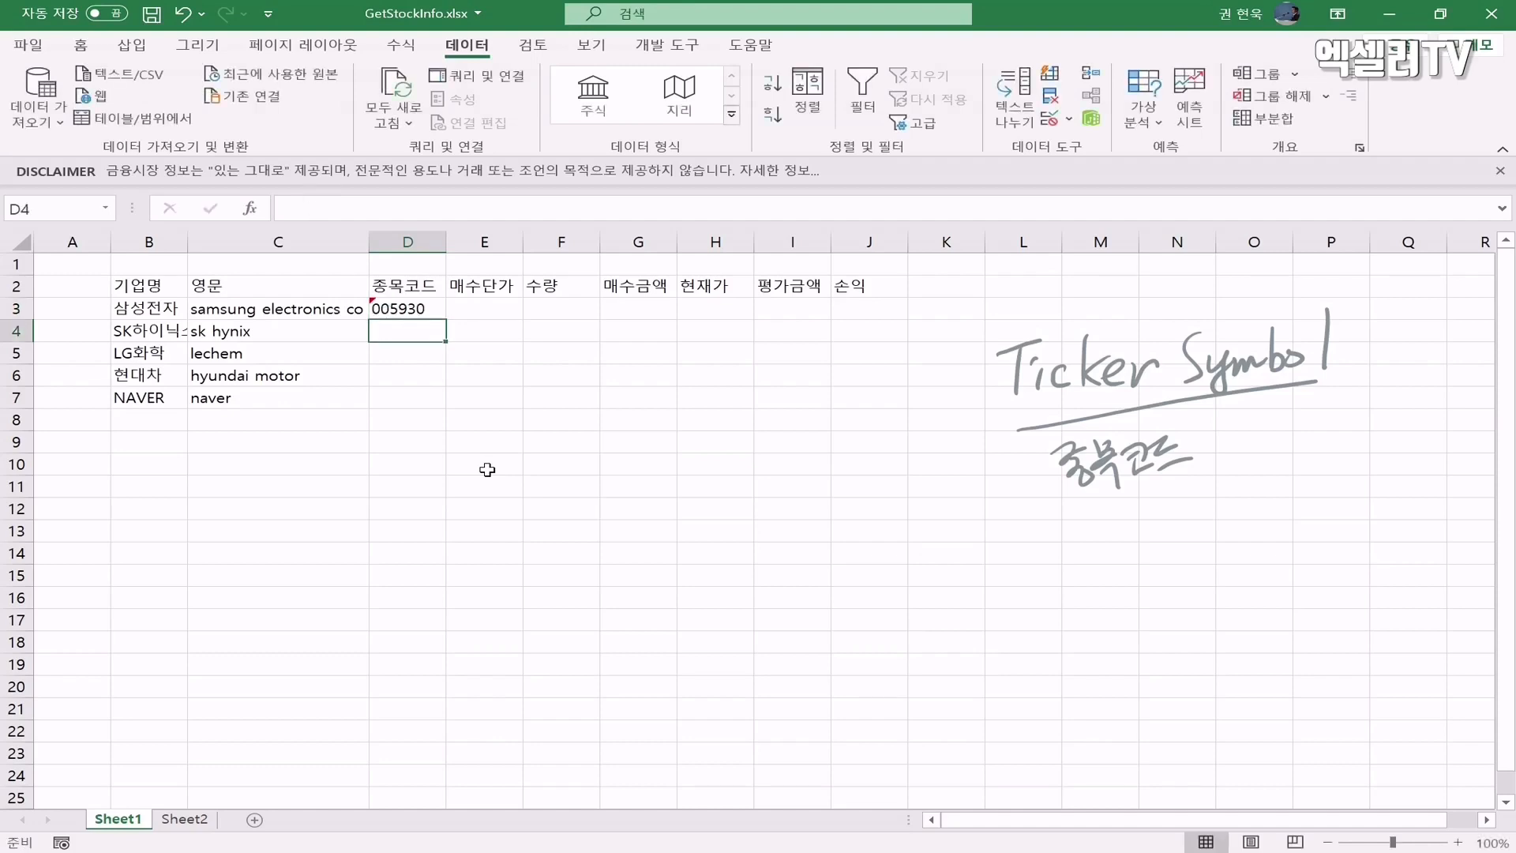
Autofit column B to its company names and enter '000660 as text for SK하이닉스 in D4
double_click(189, 244)
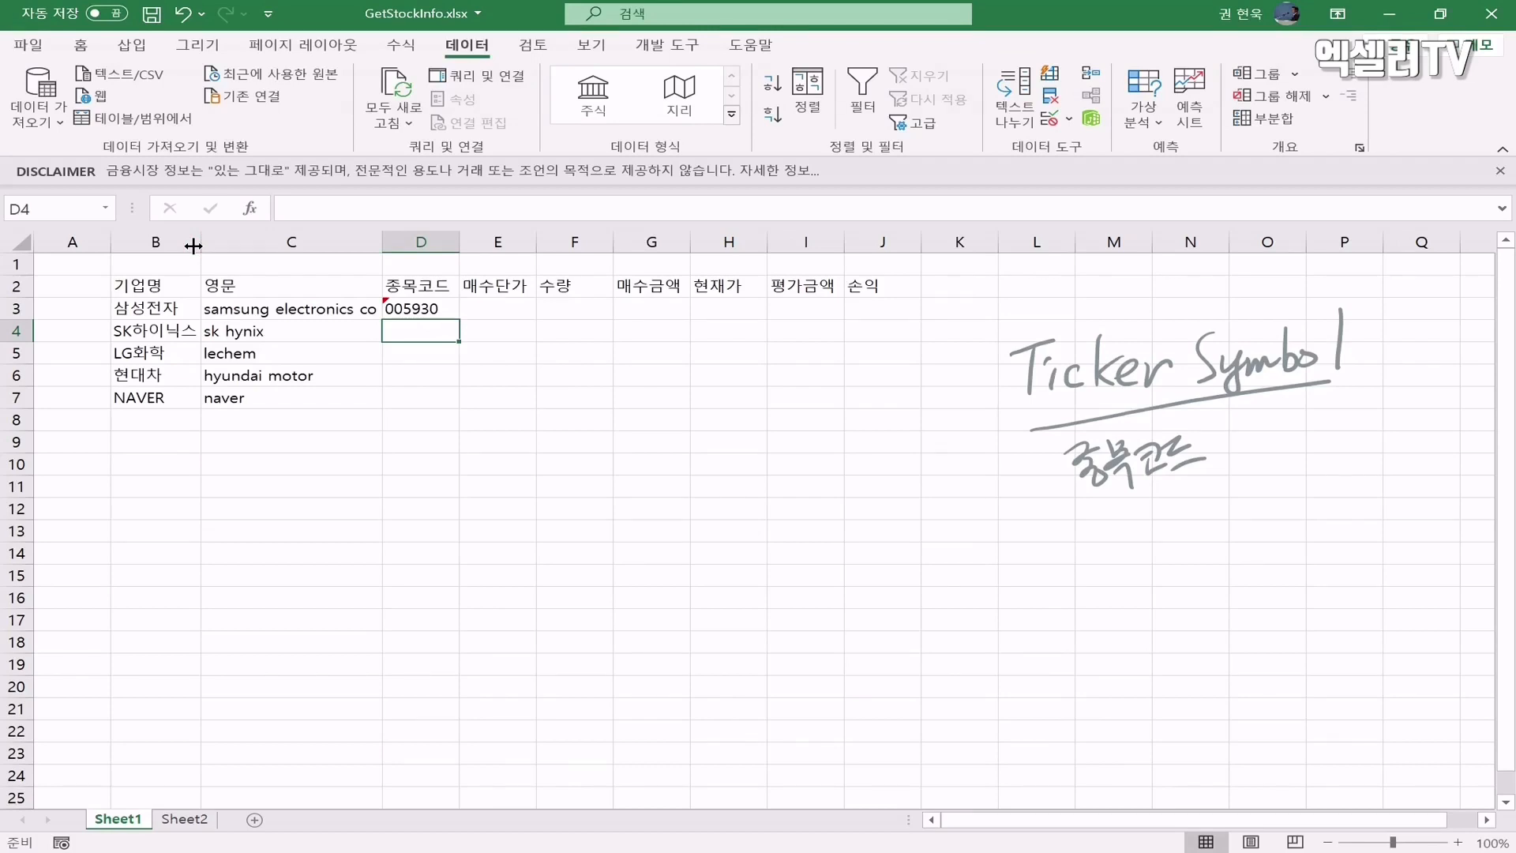
type("'000660")
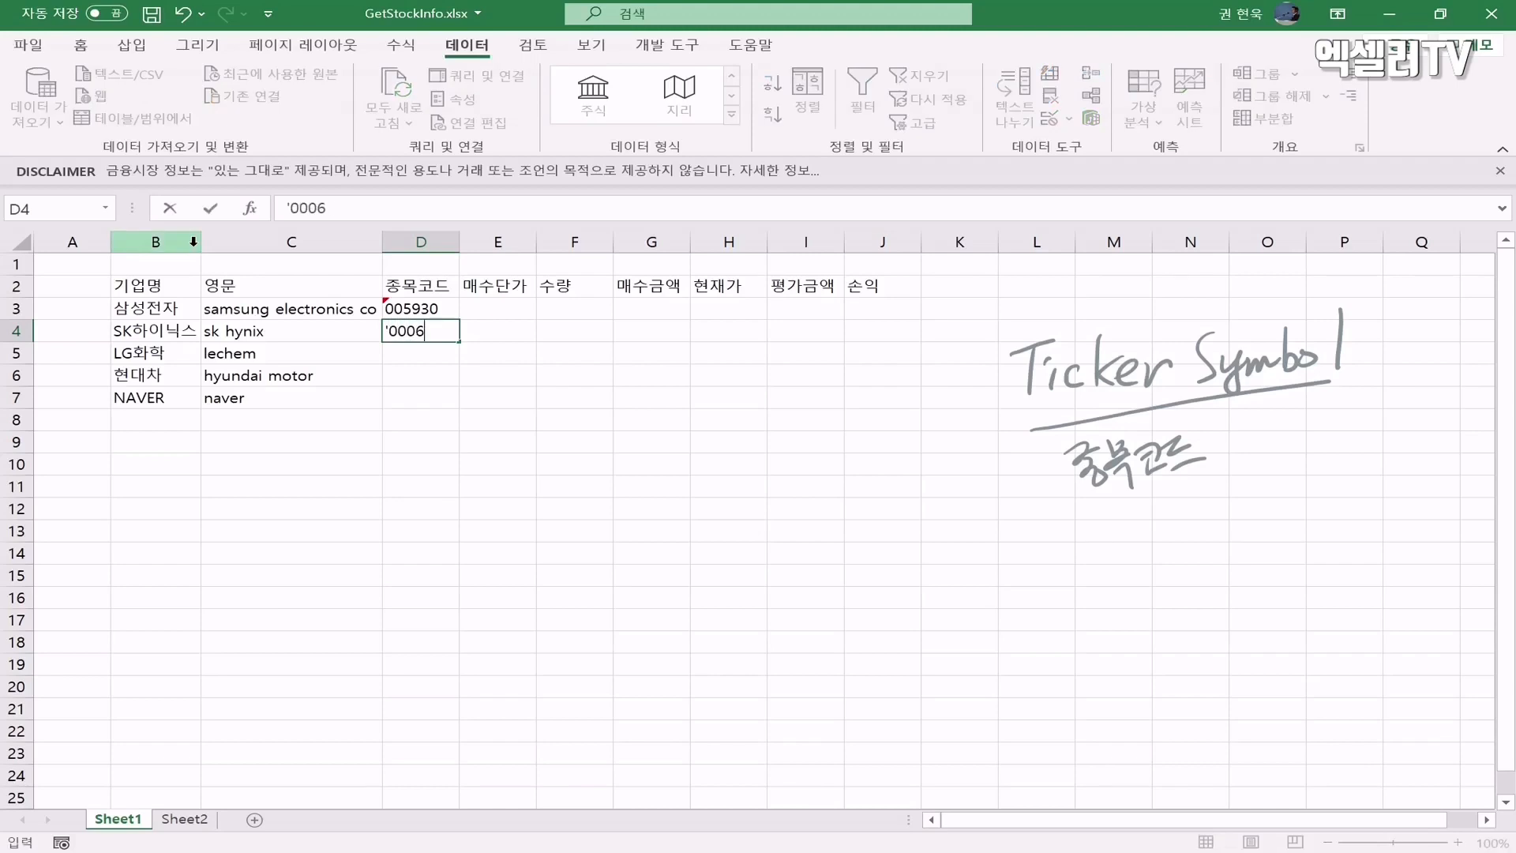
key("Return")
Enter the text codes '051910 for LG화학, '005380 for 현대차 and '035420 for NAVER in cells D5 to D7
type("'05190")
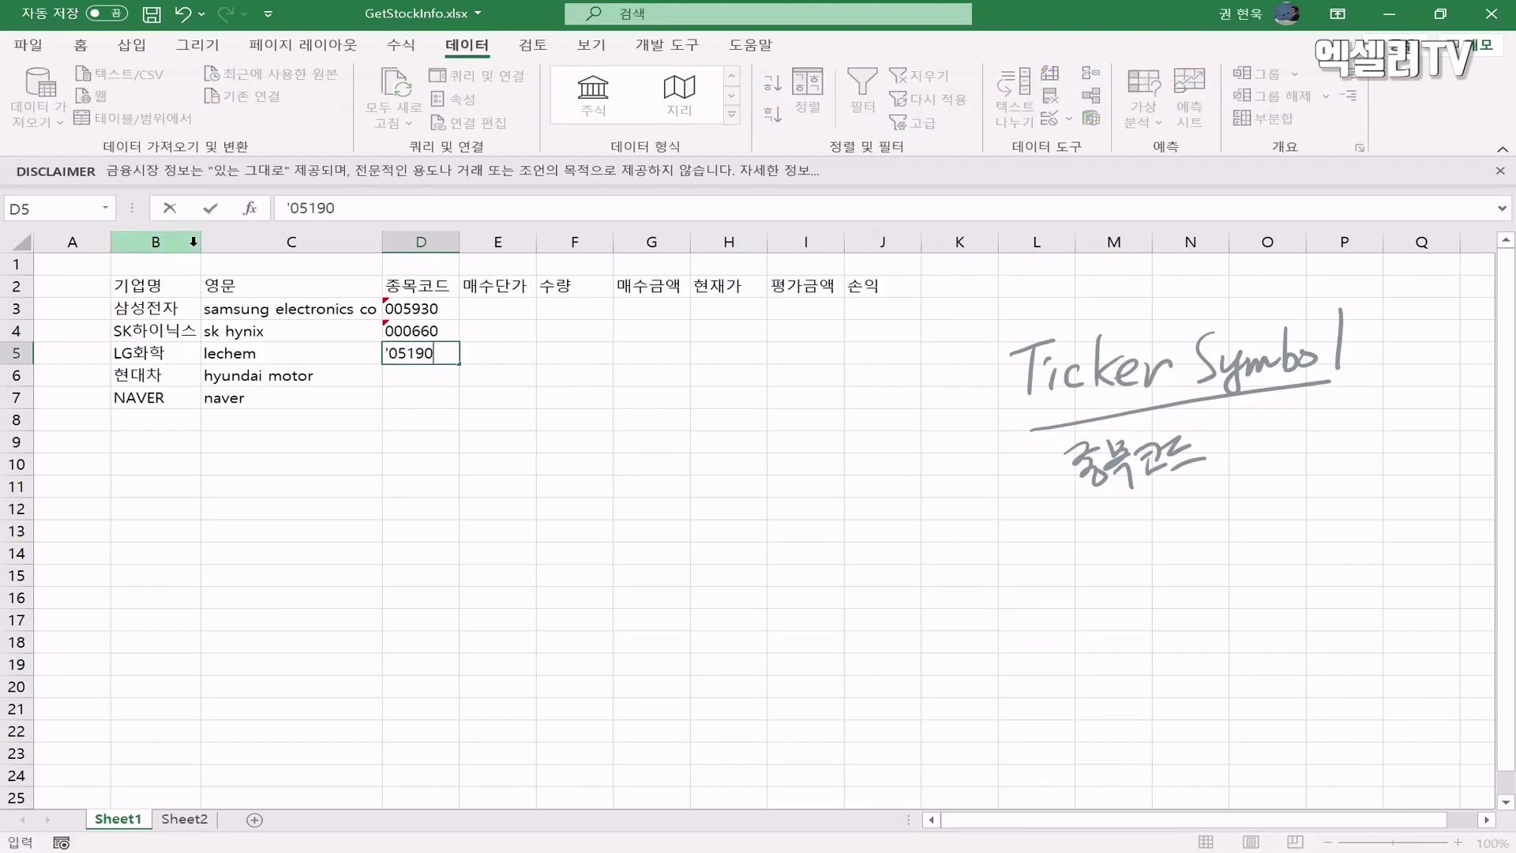
key("BackSpace")
type("10")
key("Return")
type("'")
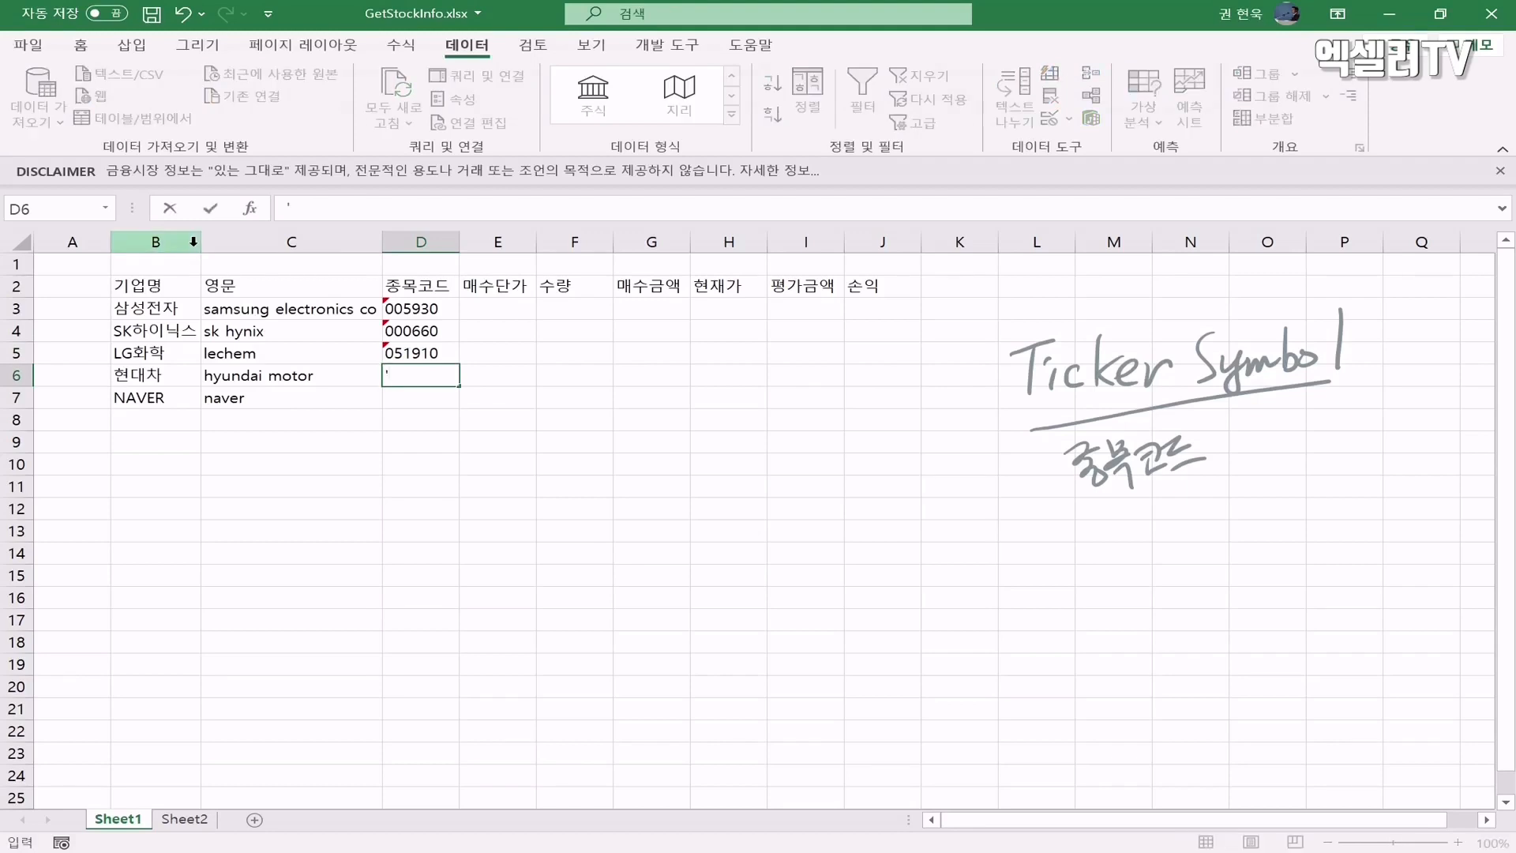
type("005380")
key("Return")
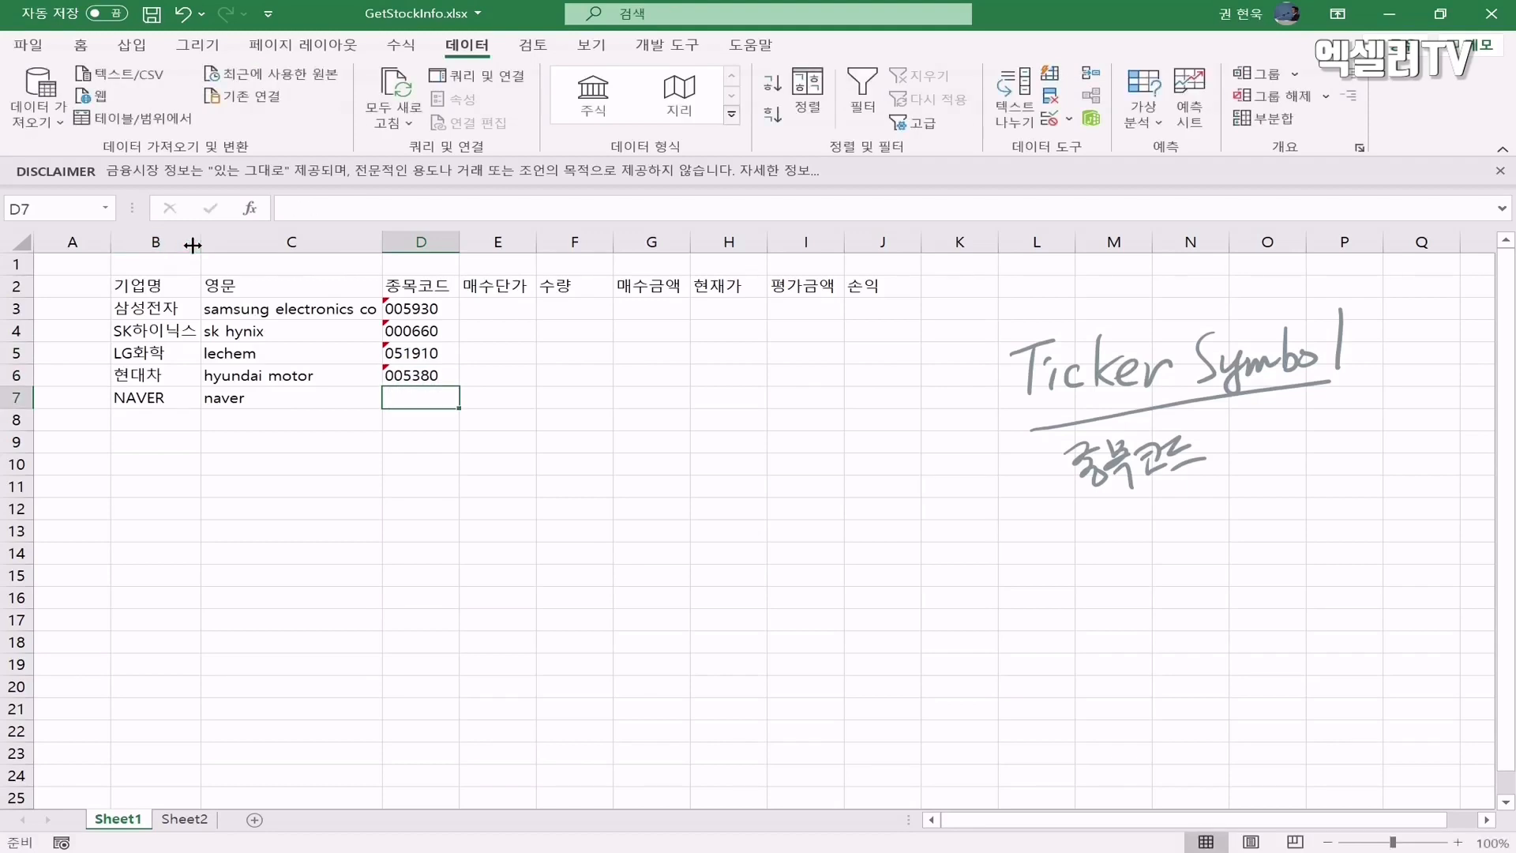
type("'035420")
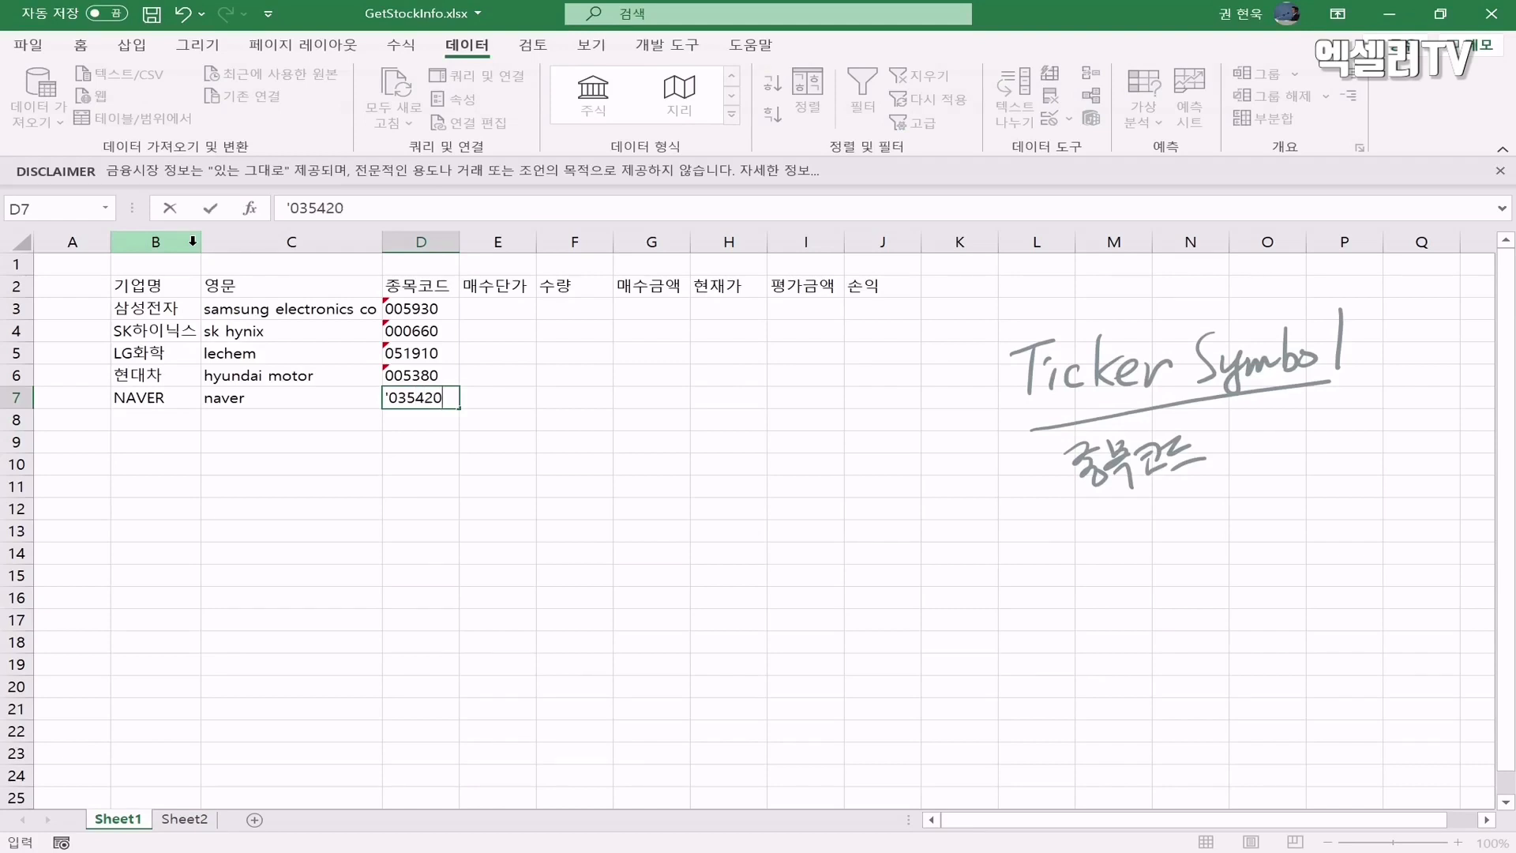
key("Return")
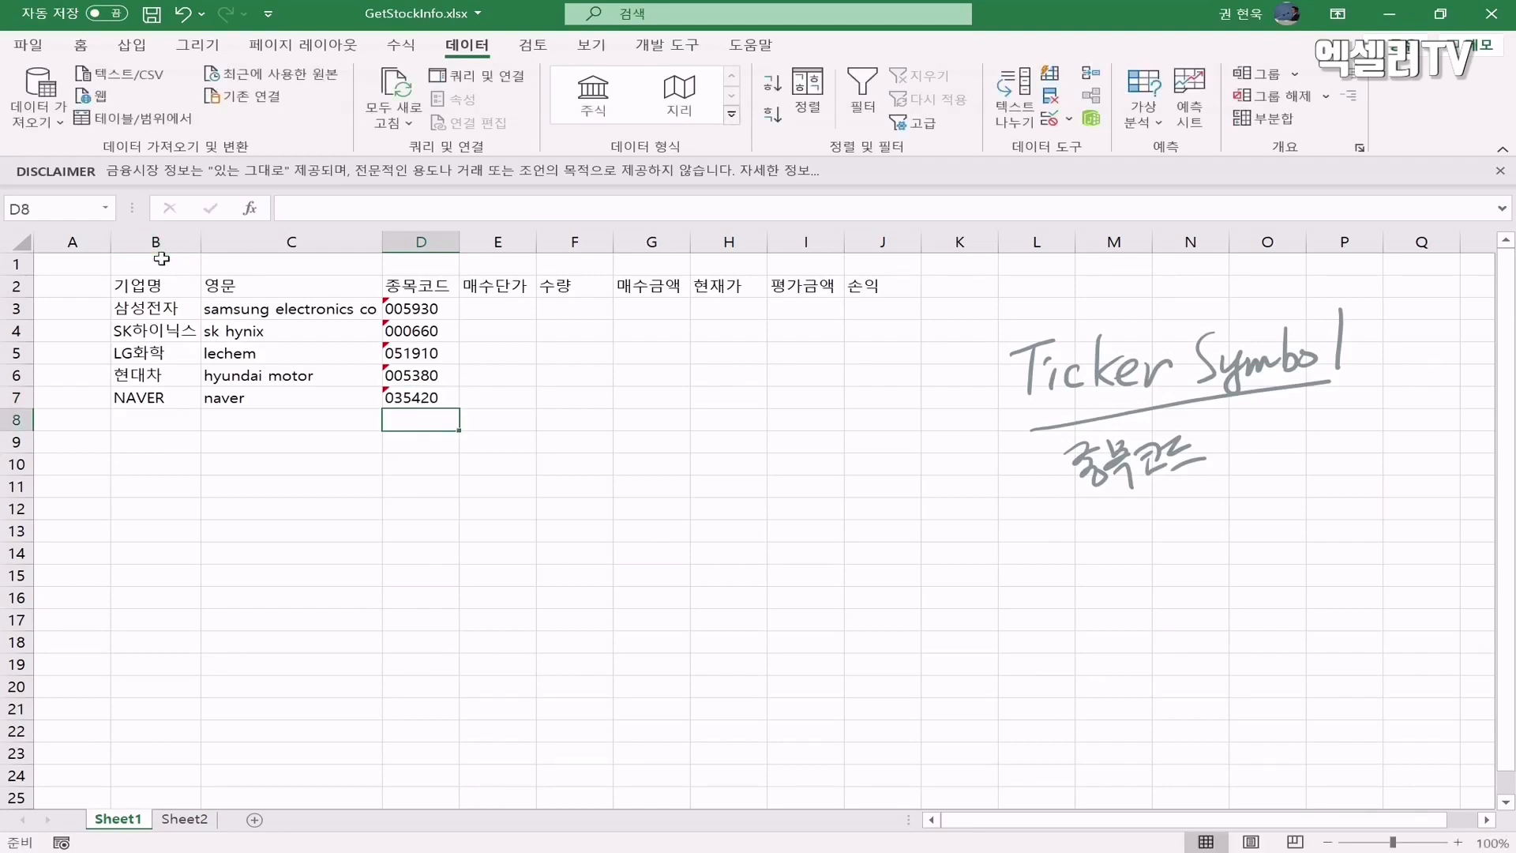
Convert the ticker codes in D3:D7 to the Stocks (주식) data type and autofit column D
left_click(424, 311)
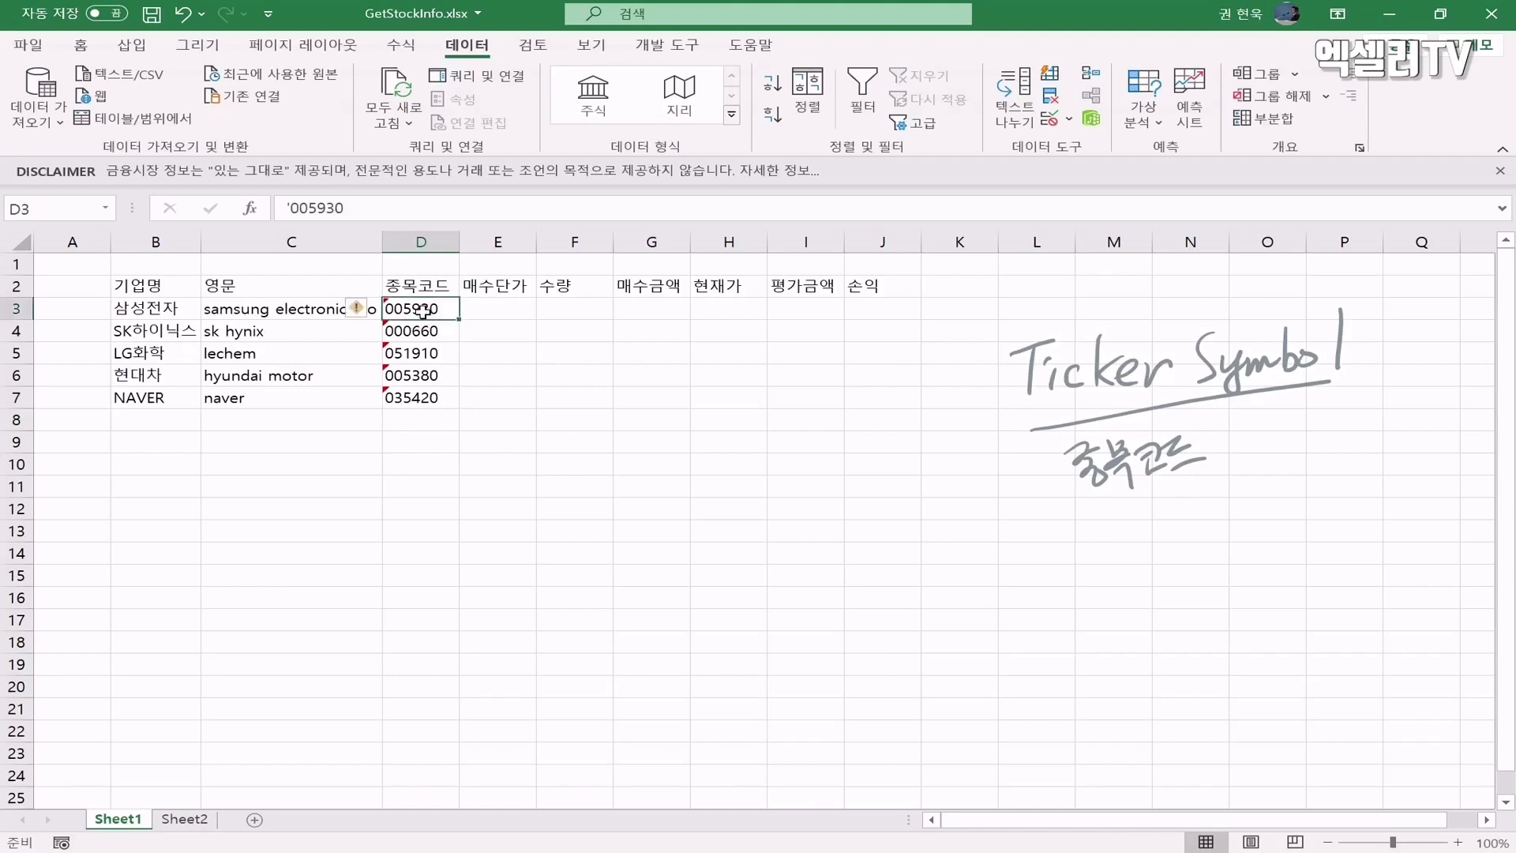
left_click_drag(424, 311, 433, 398)
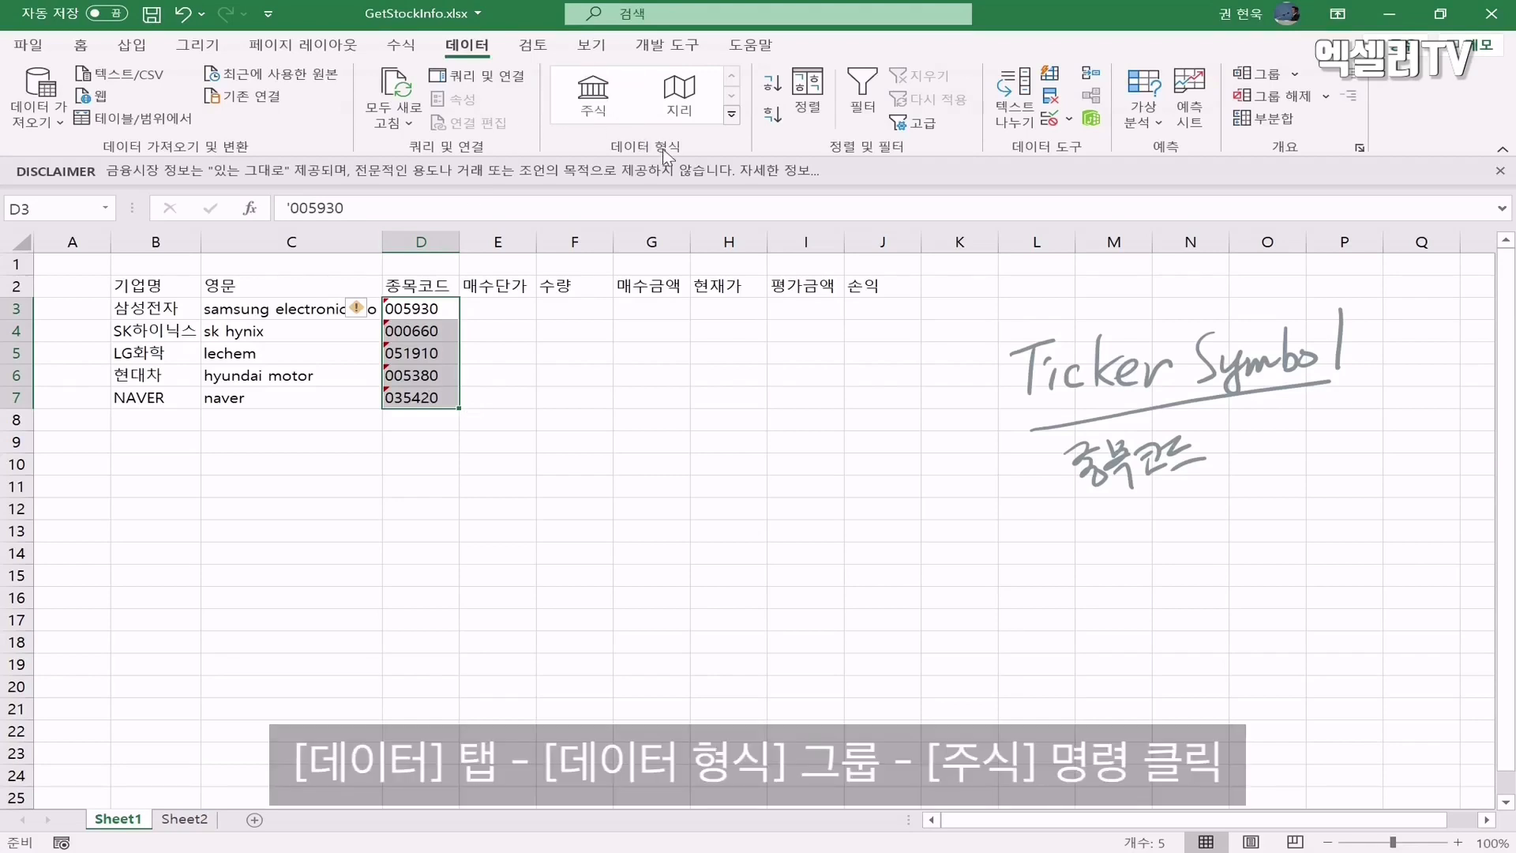
left_click(592, 102)
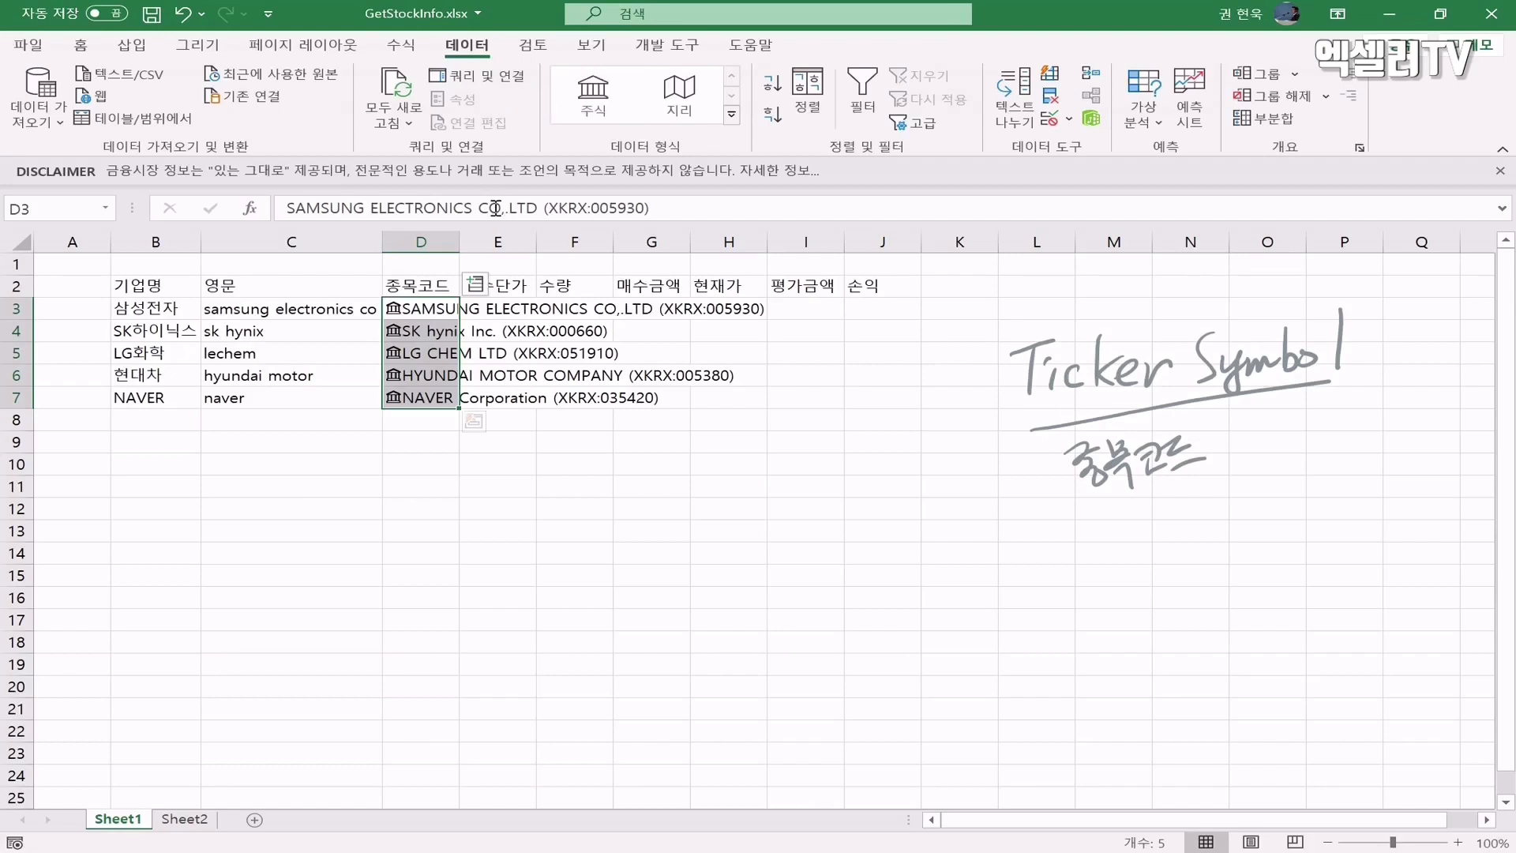
double_click(459, 241)
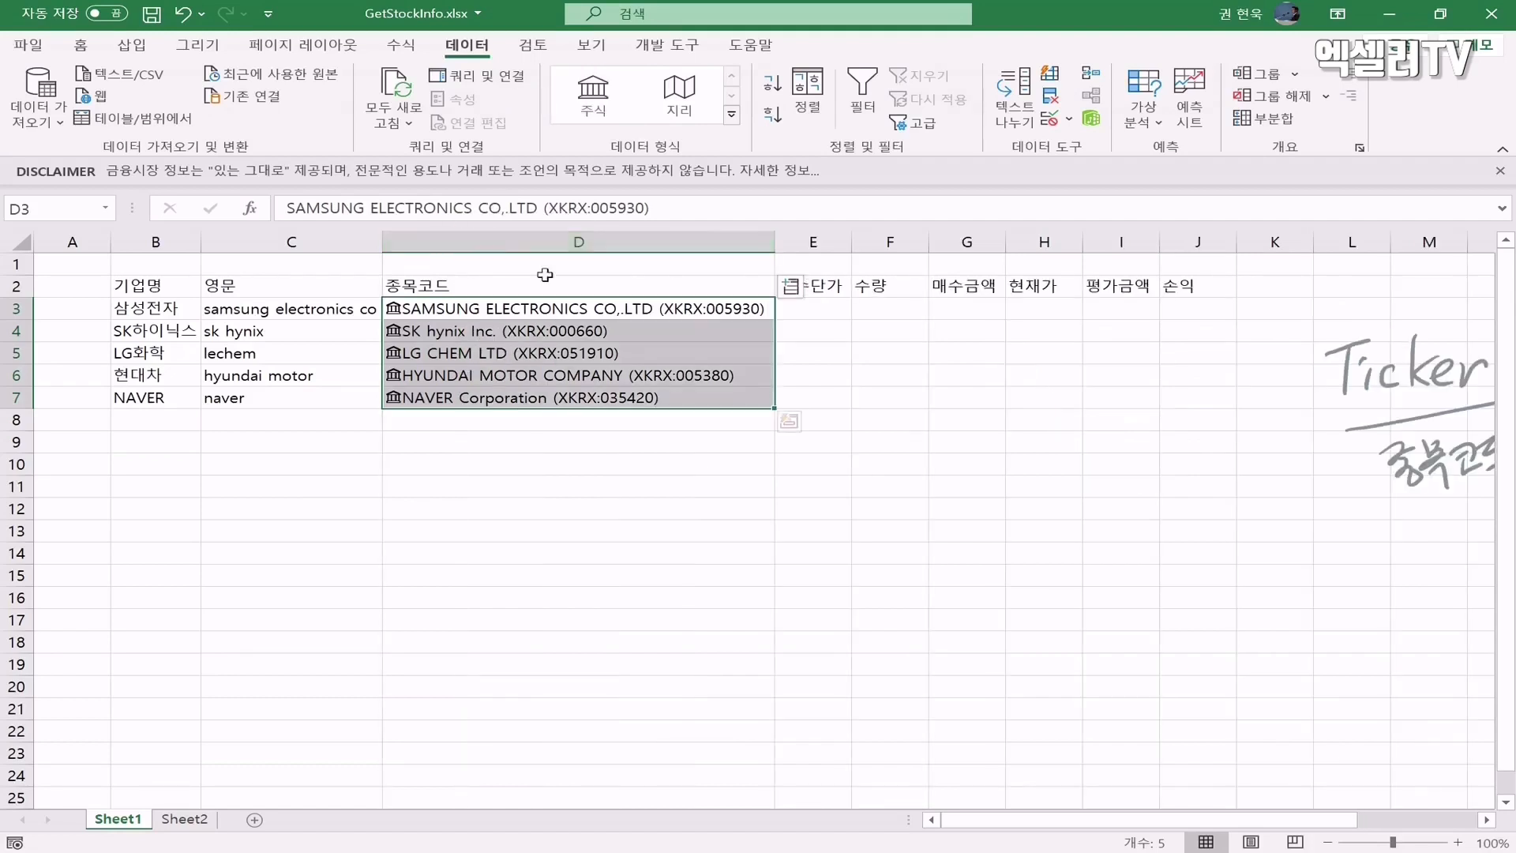
left_click(594, 326)
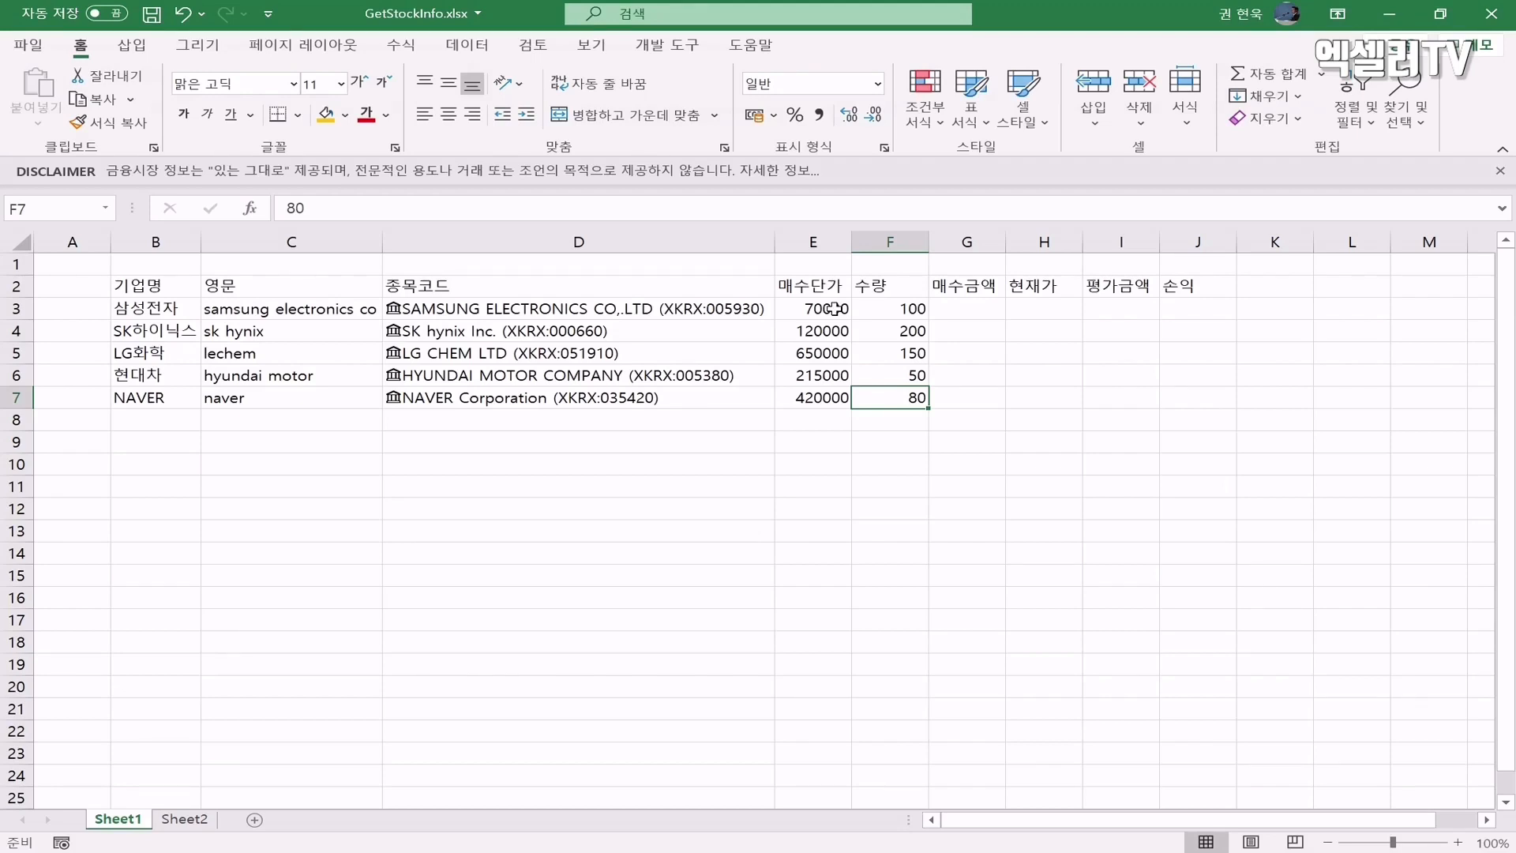
Calculate the 매수금액 for 삼성전자 in G3 with the formula =E3*F3
left_click(981, 308)
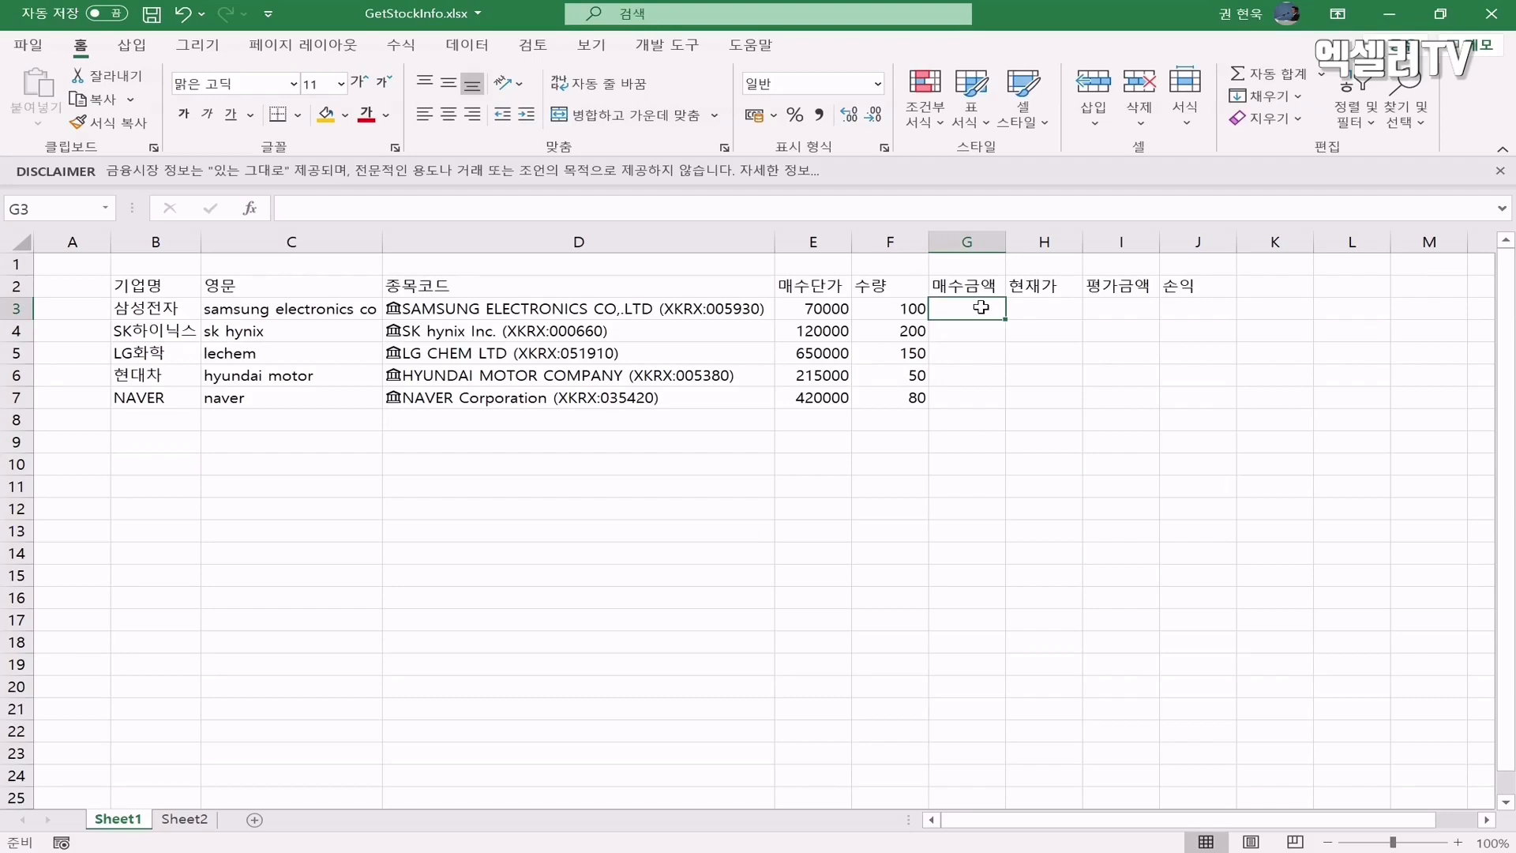
type("=")
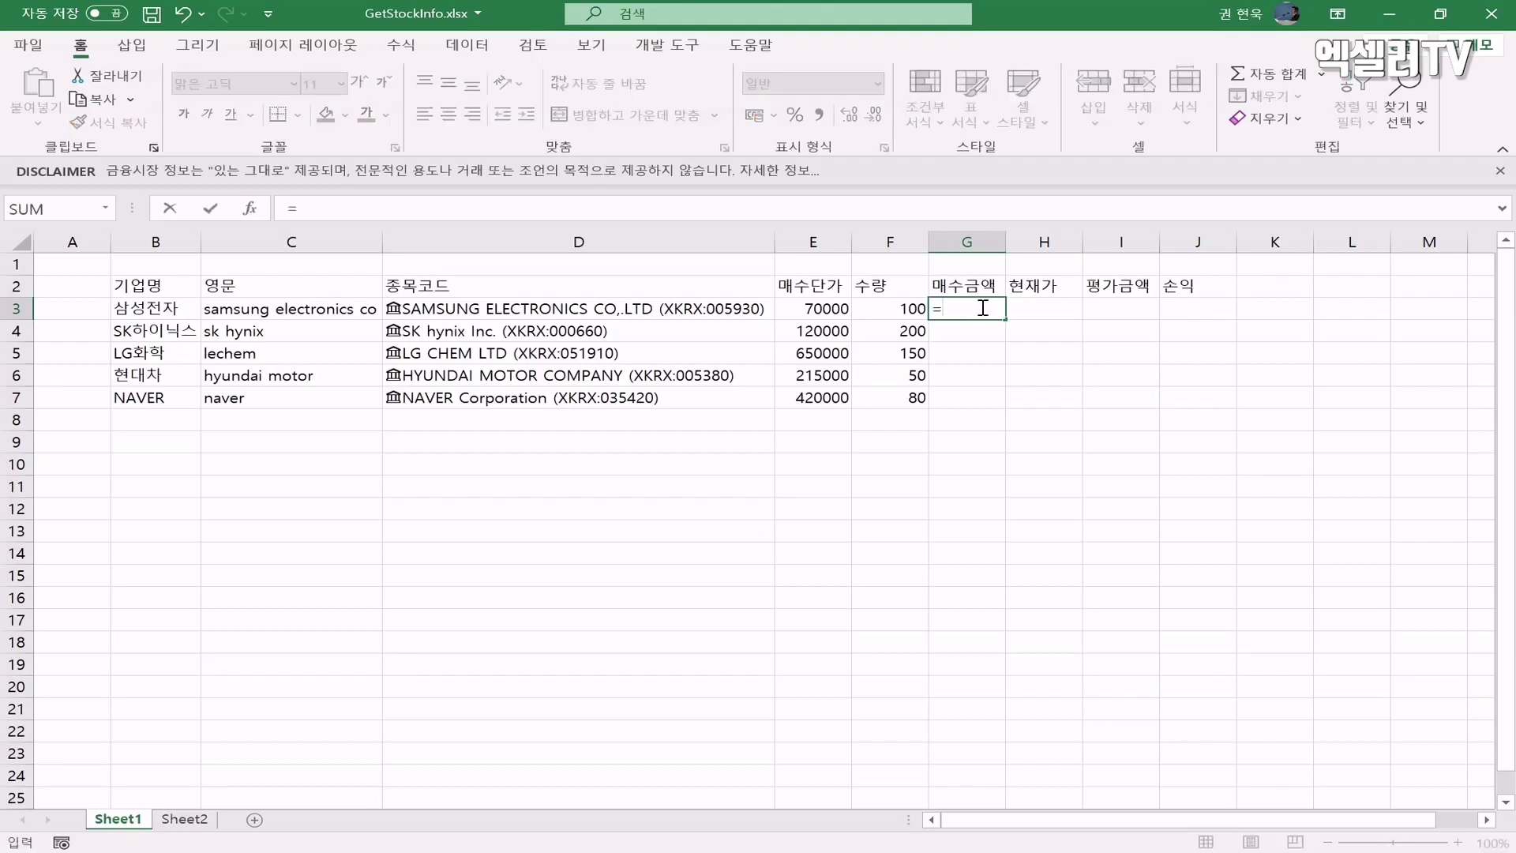
left_click(836, 309)
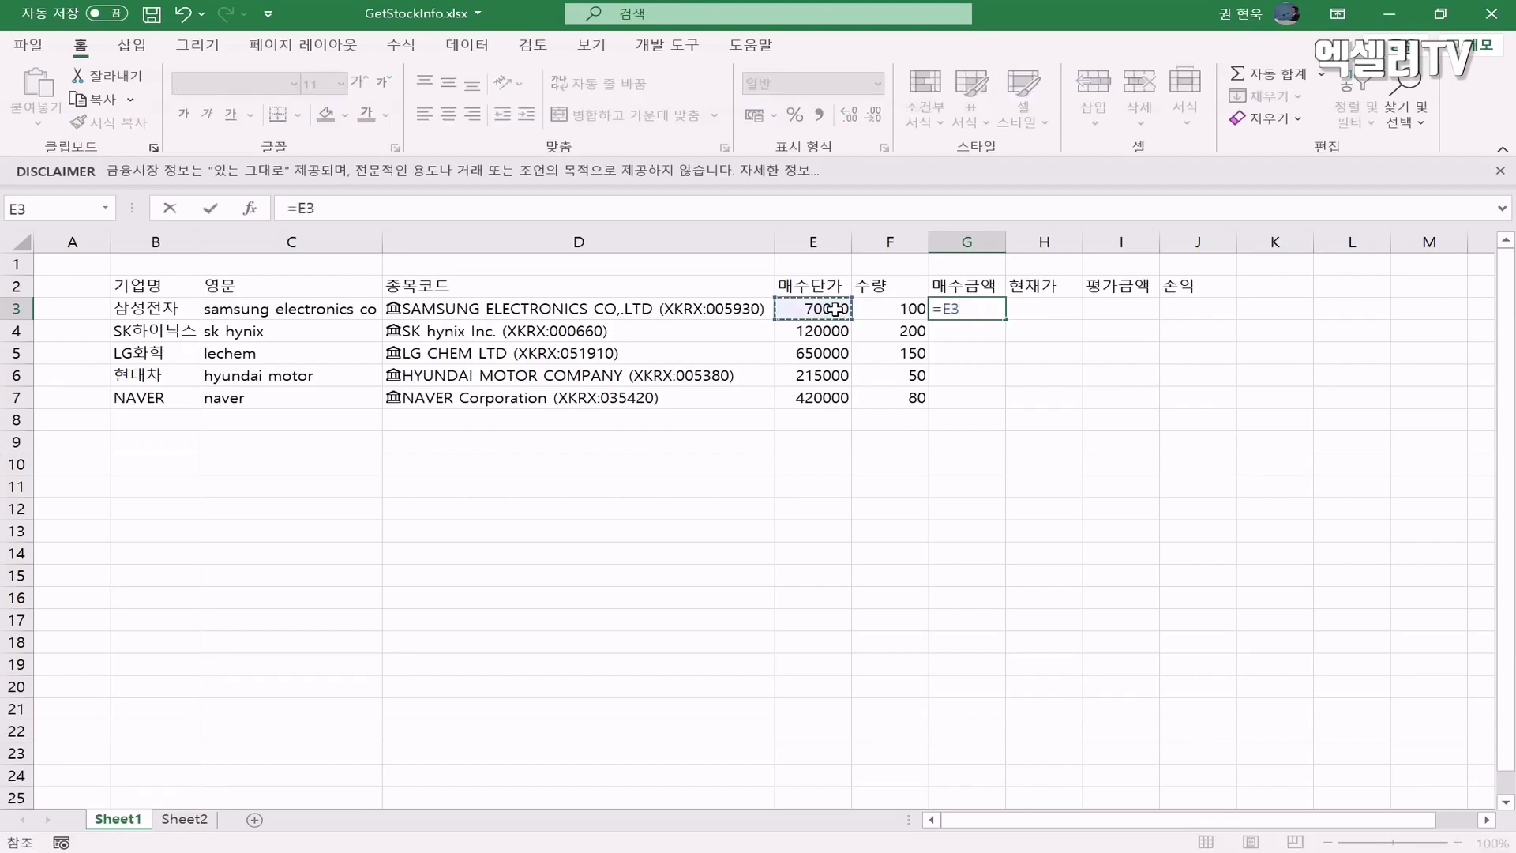
type("*")
left_click(861, 310)
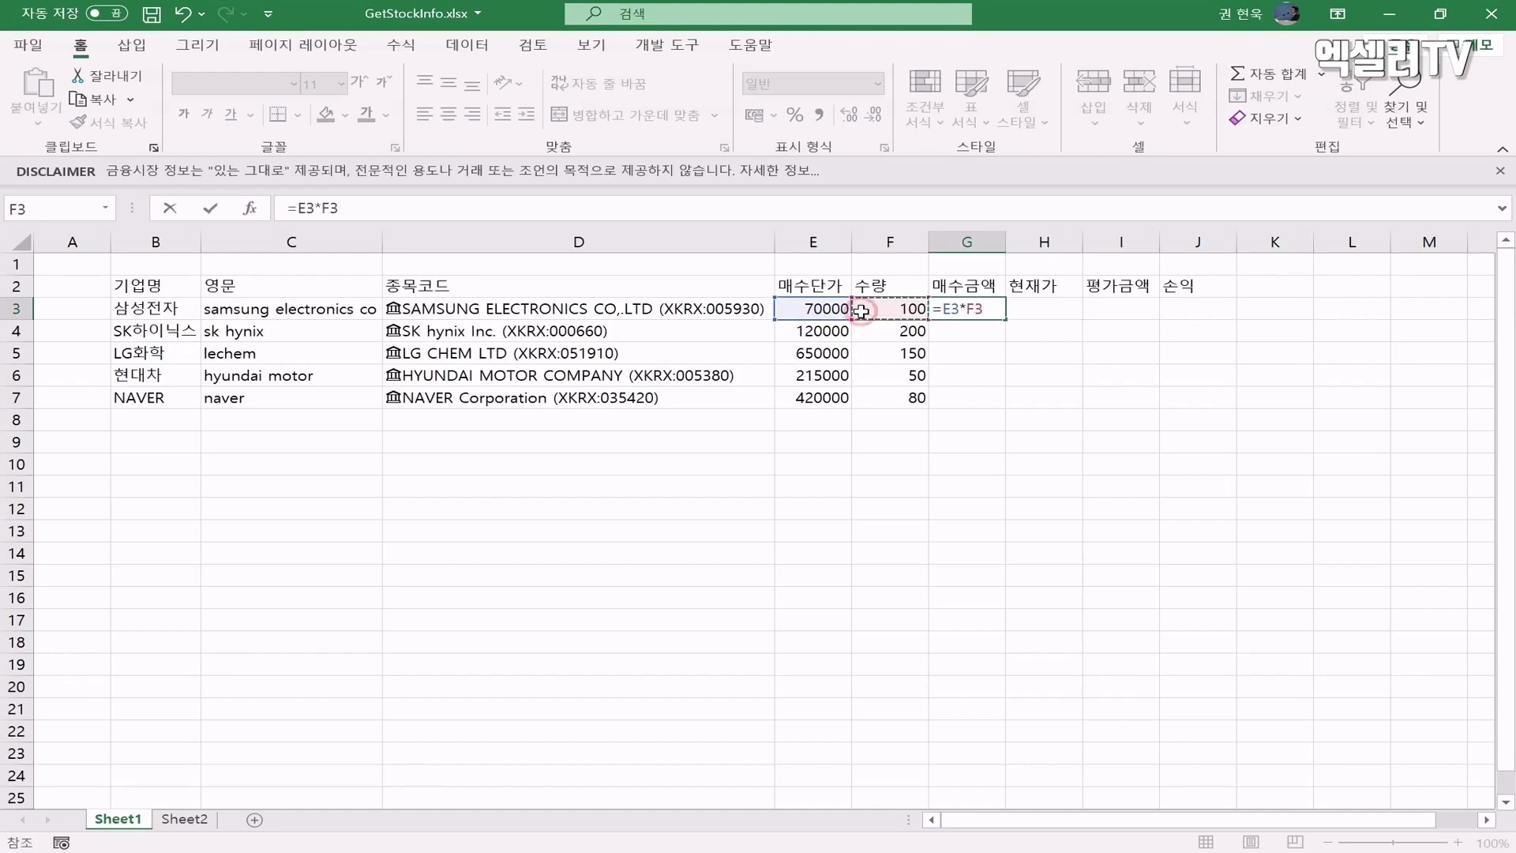
key("Return")
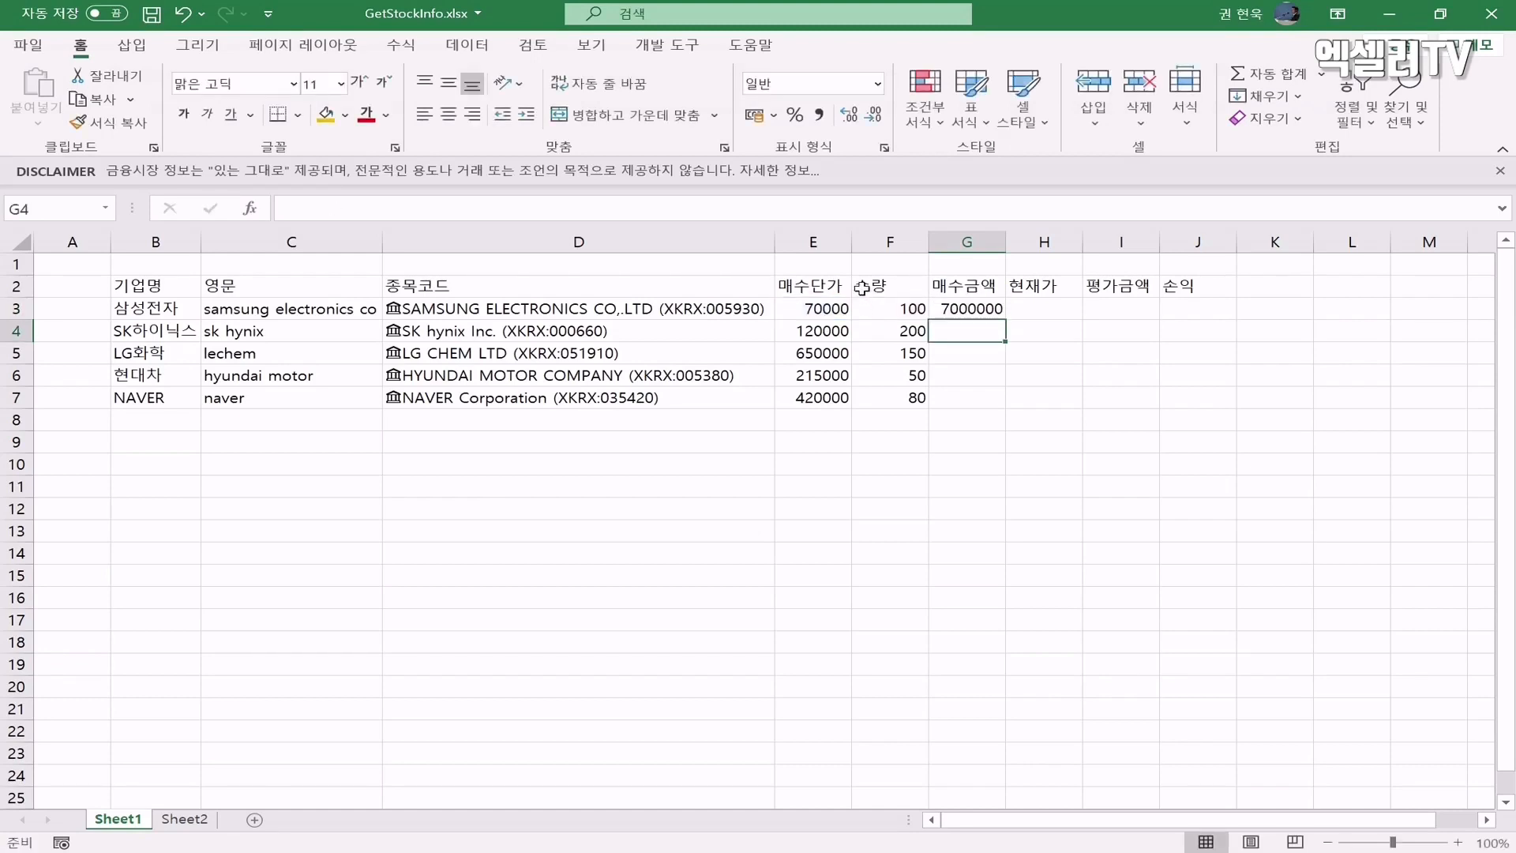
Copy the 매수금액 formula from G3 down to G7 and apply the comma style to E3:J7
left_click(965, 304)
left_click_drag(1008, 324, 999, 399)
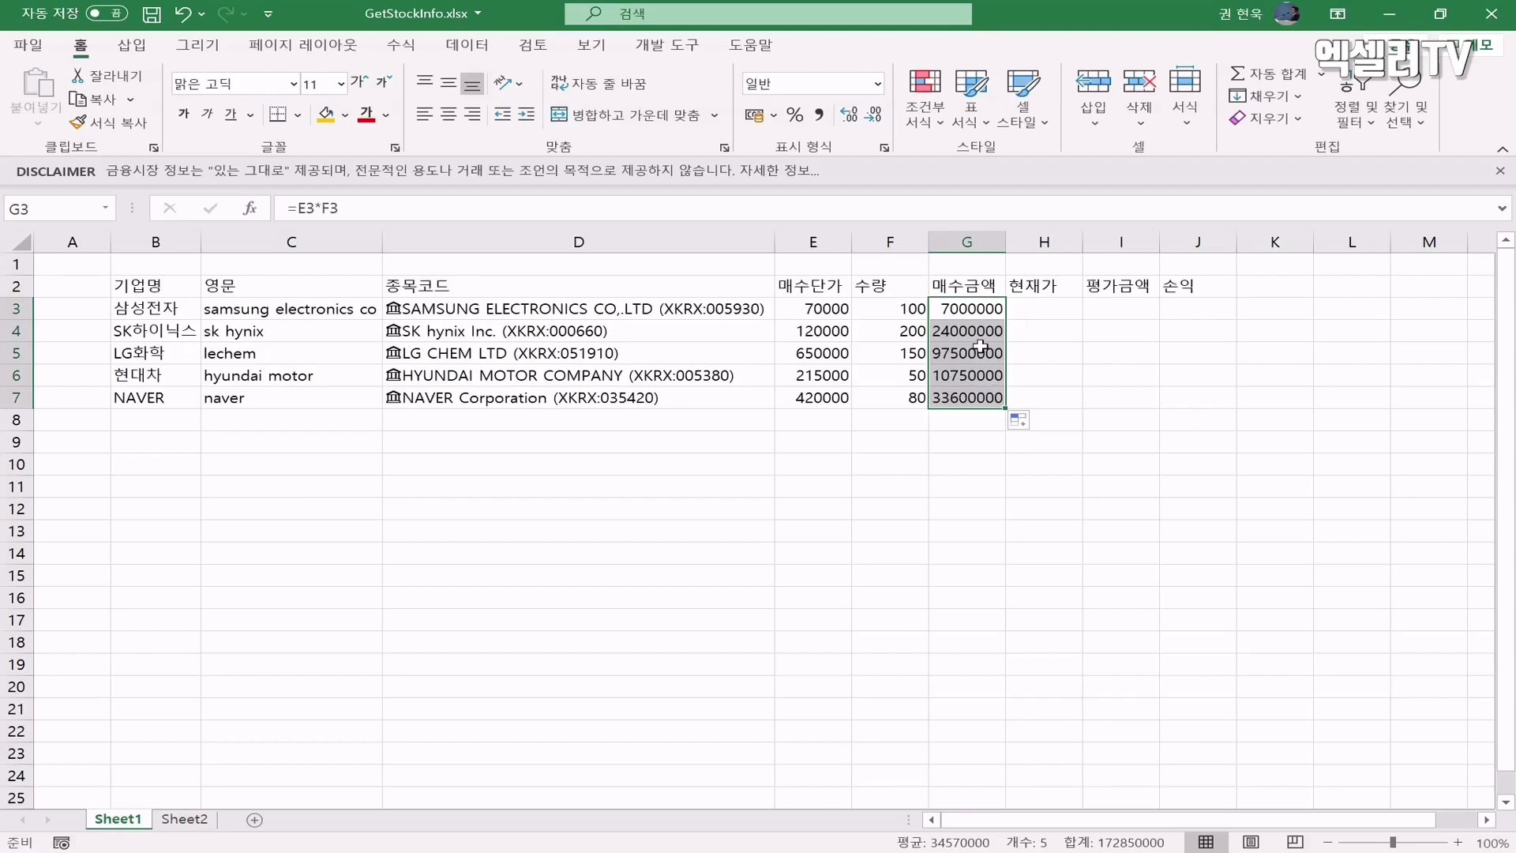
left_click_drag(821, 308, 1164, 401)
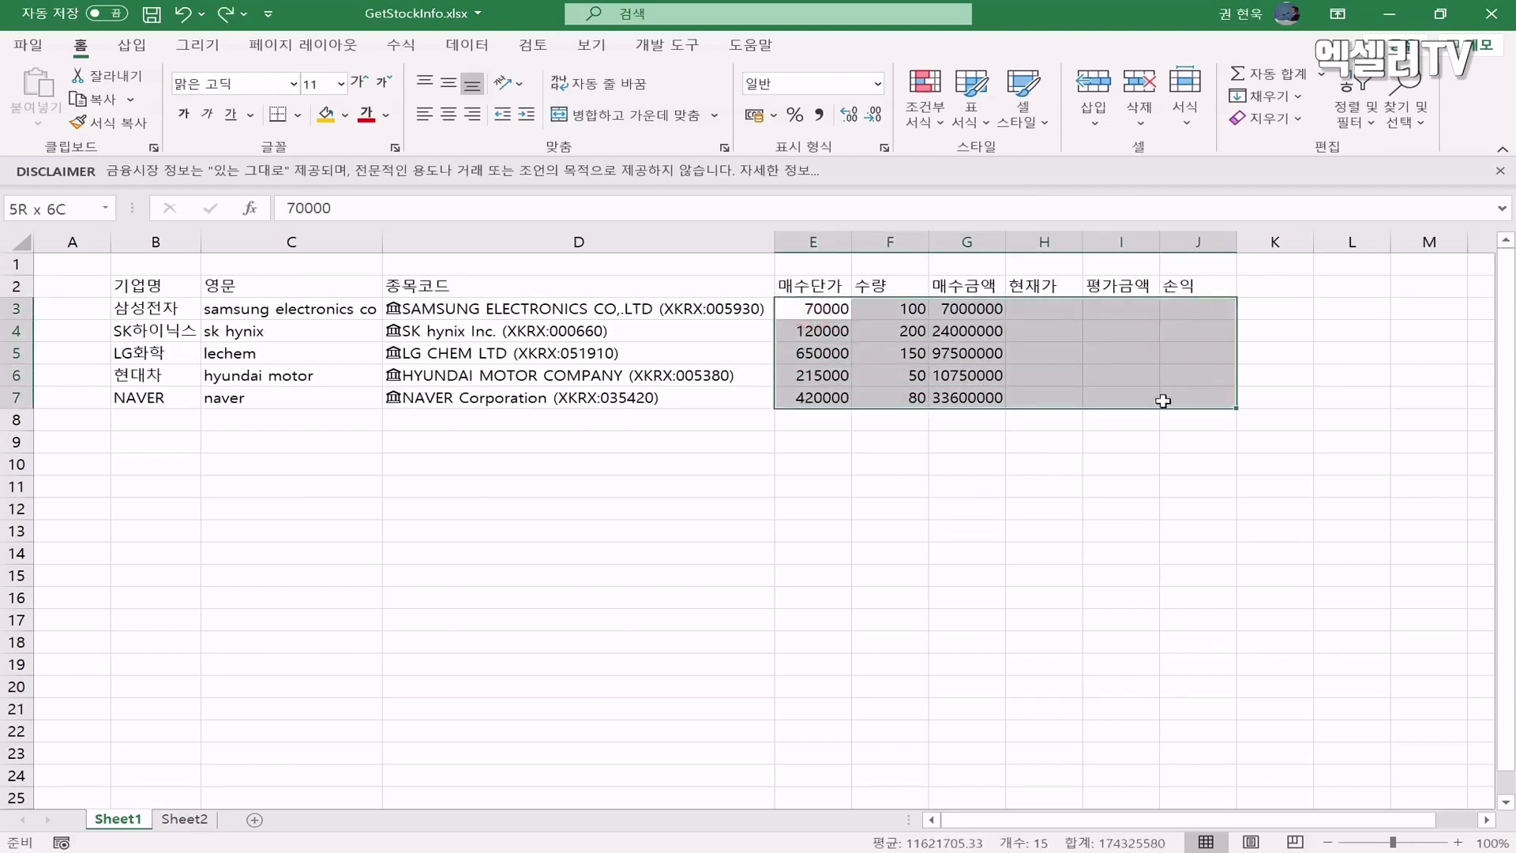
left_click(822, 117)
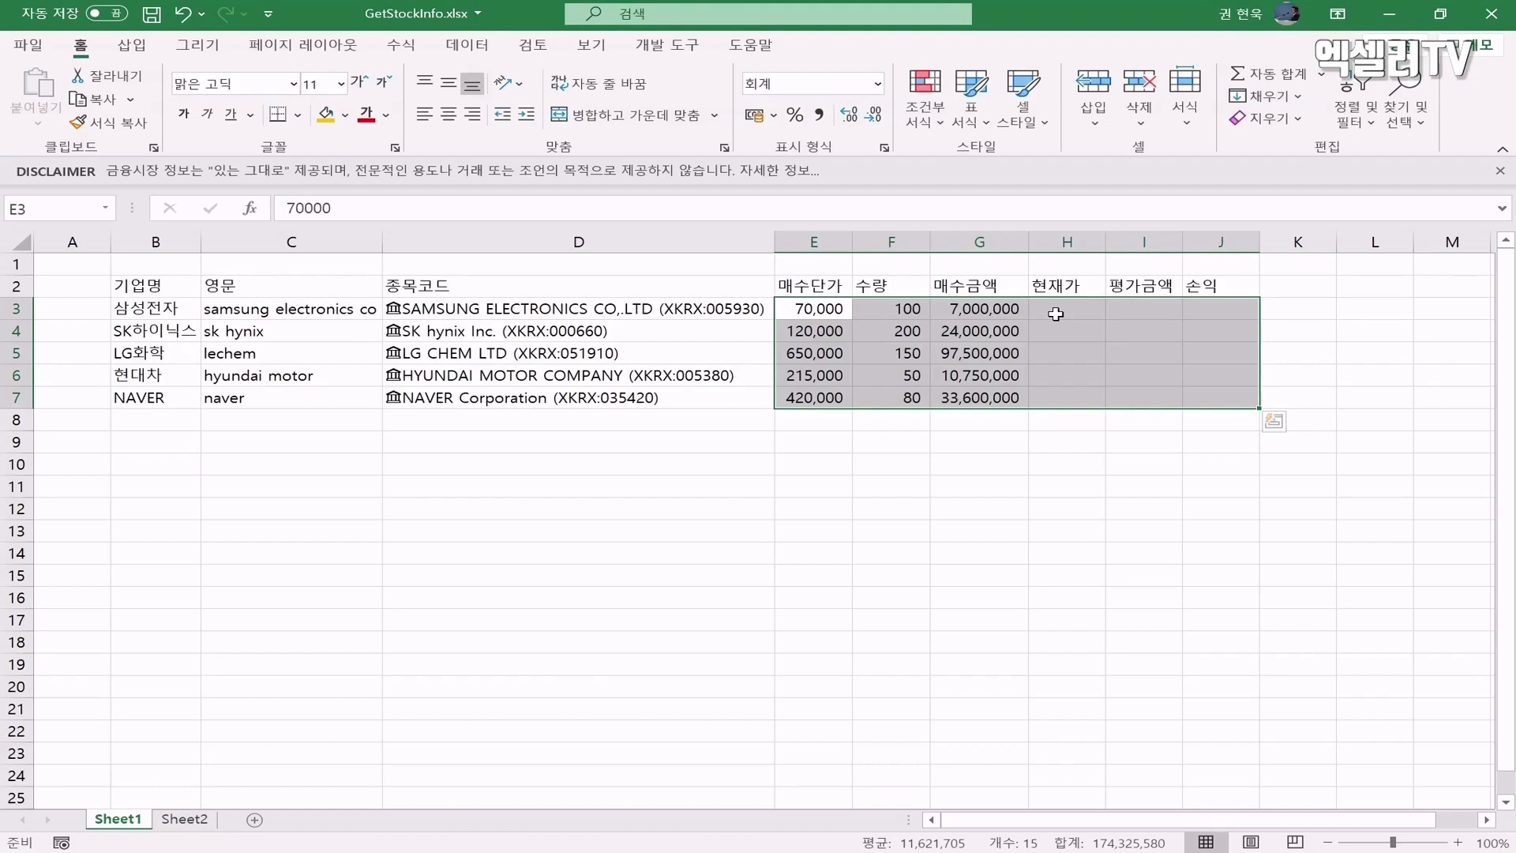
Extract the Price field from the stock entries in D3:D7 into the 현재가 column, H3:H7
left_click(616, 312)
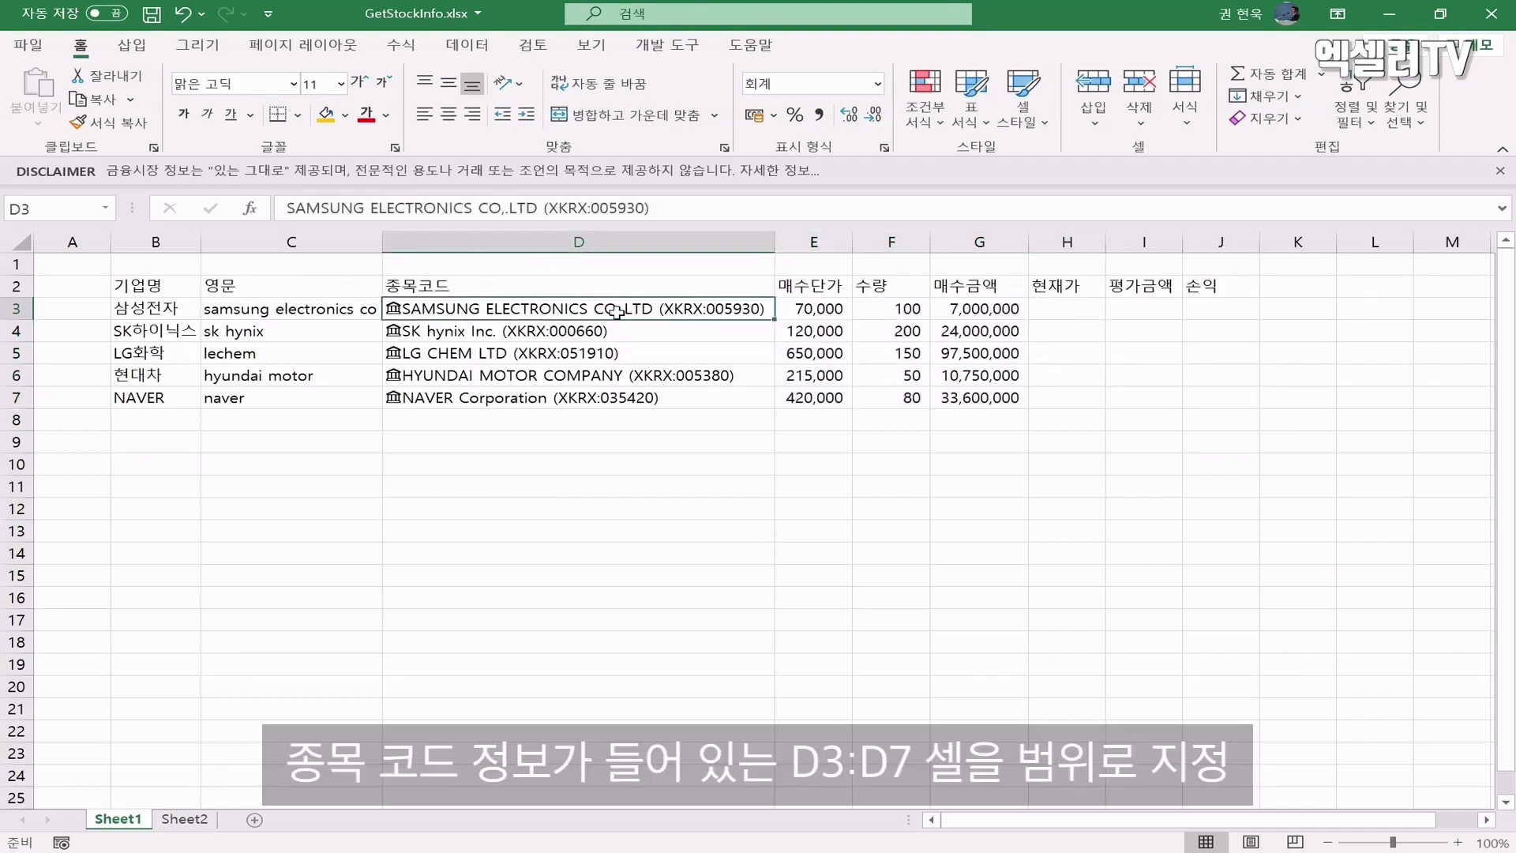
left_click_drag(617, 312, 619, 394)
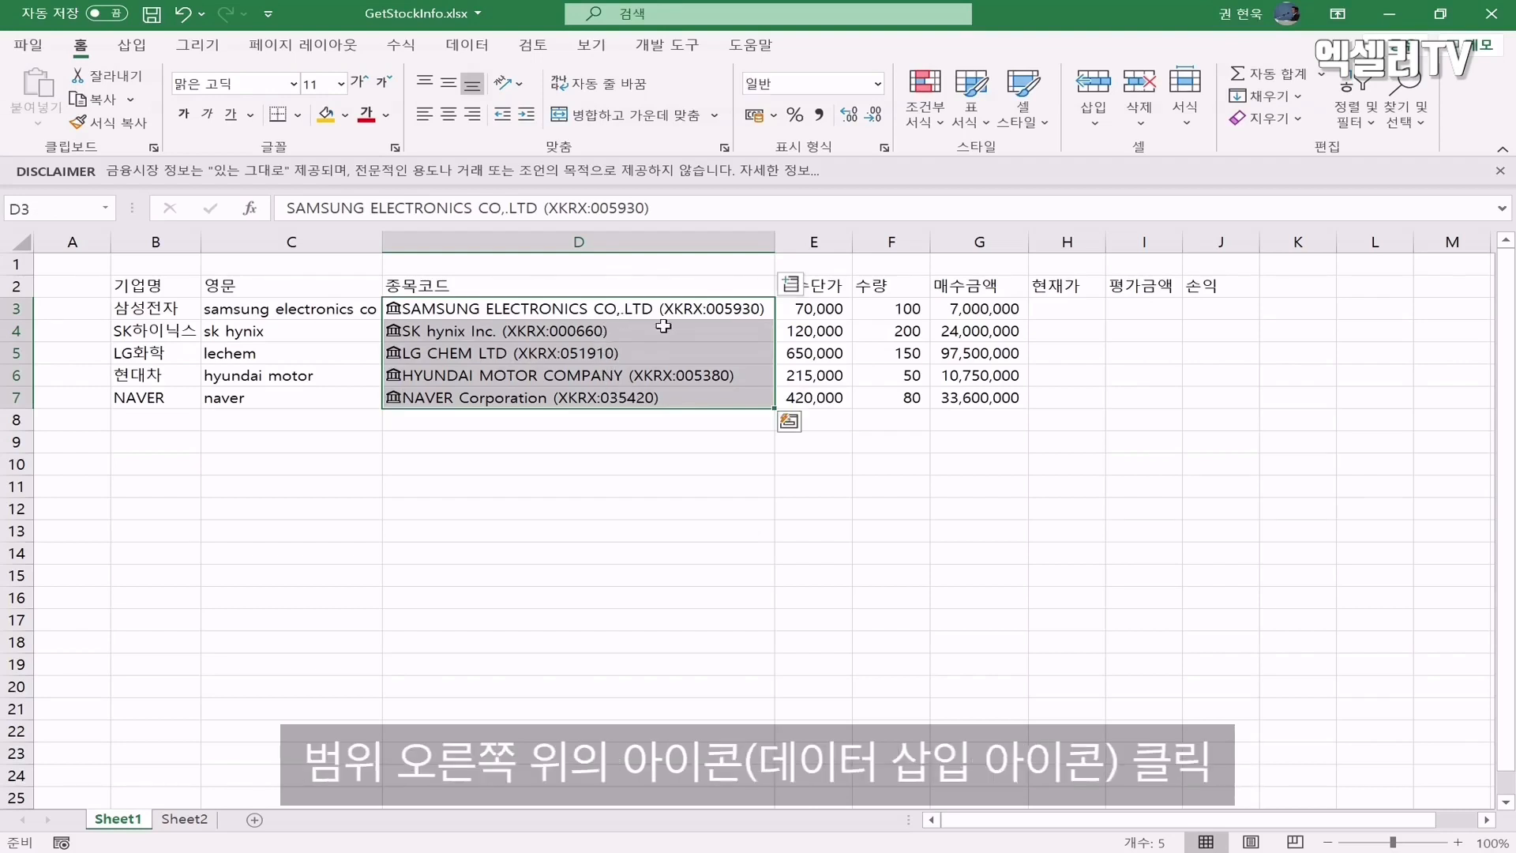
left_click(792, 286)
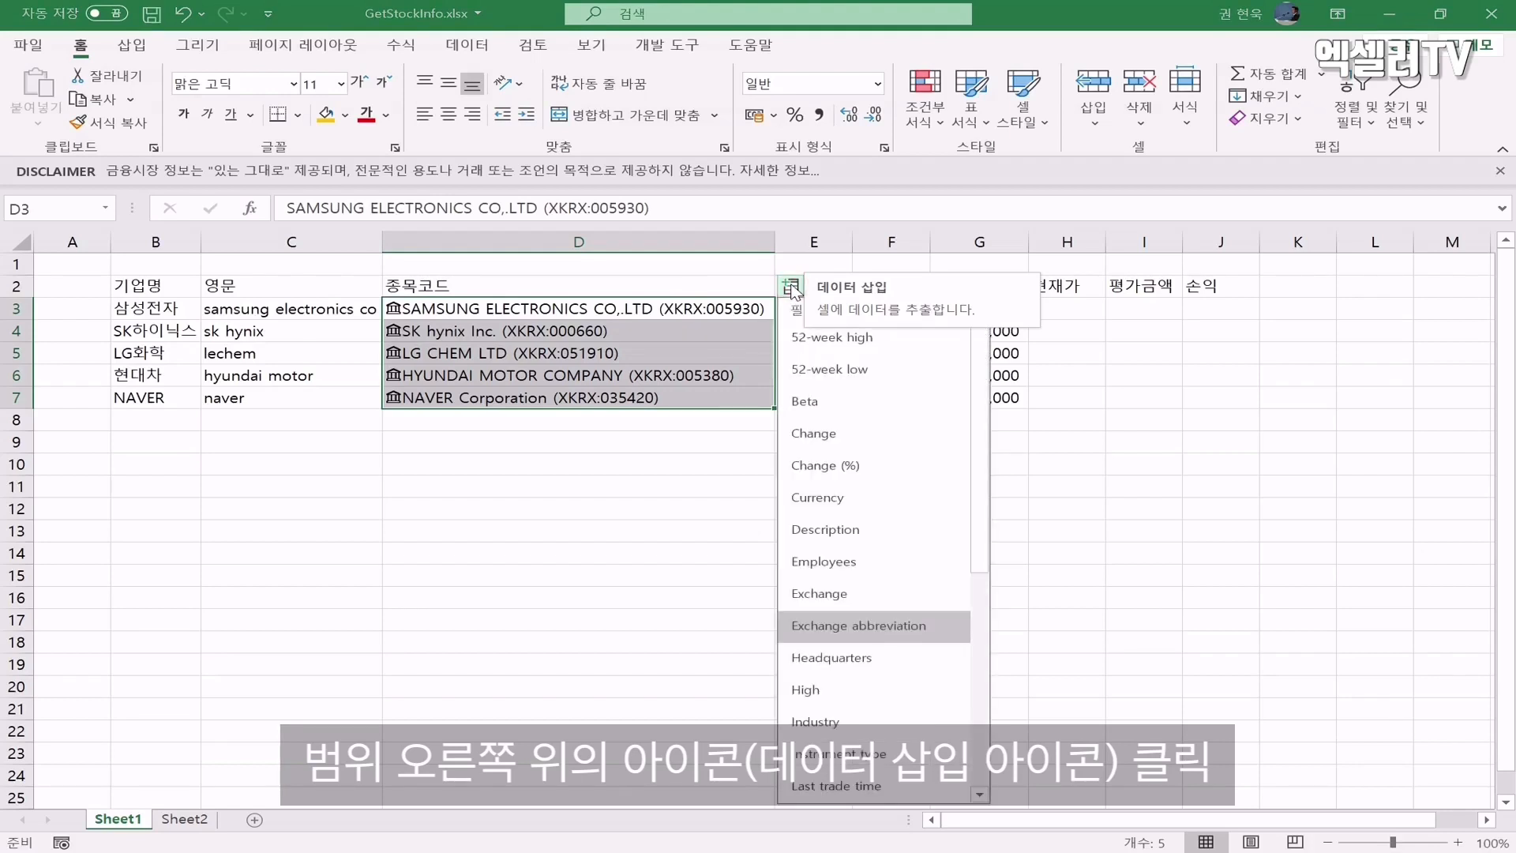
scroll(952, 466, "down", 3)
left_click_drag(980, 469, 973, 566)
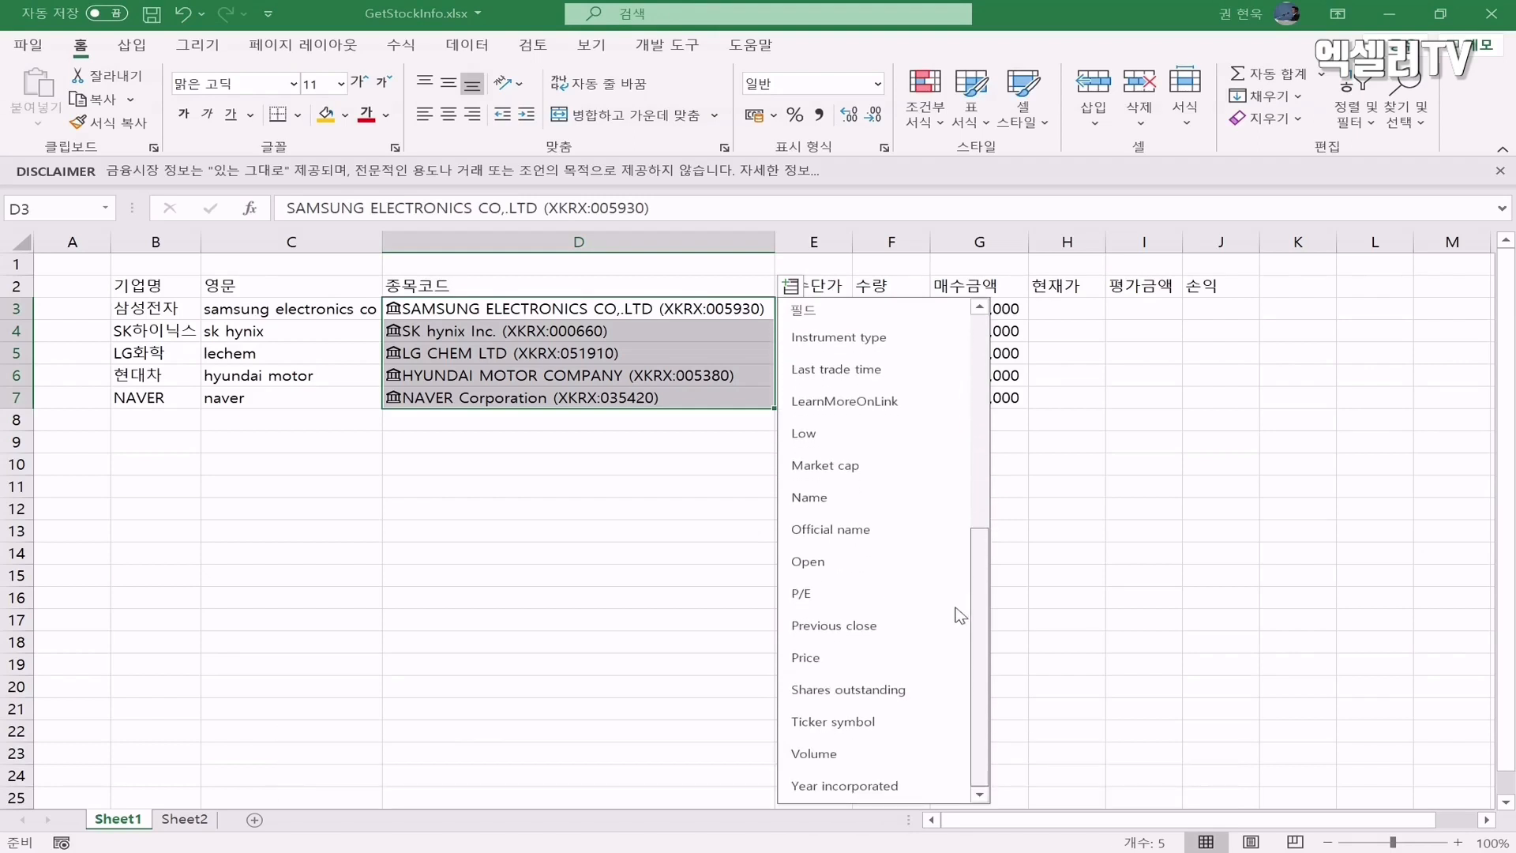
left_click(816, 660)
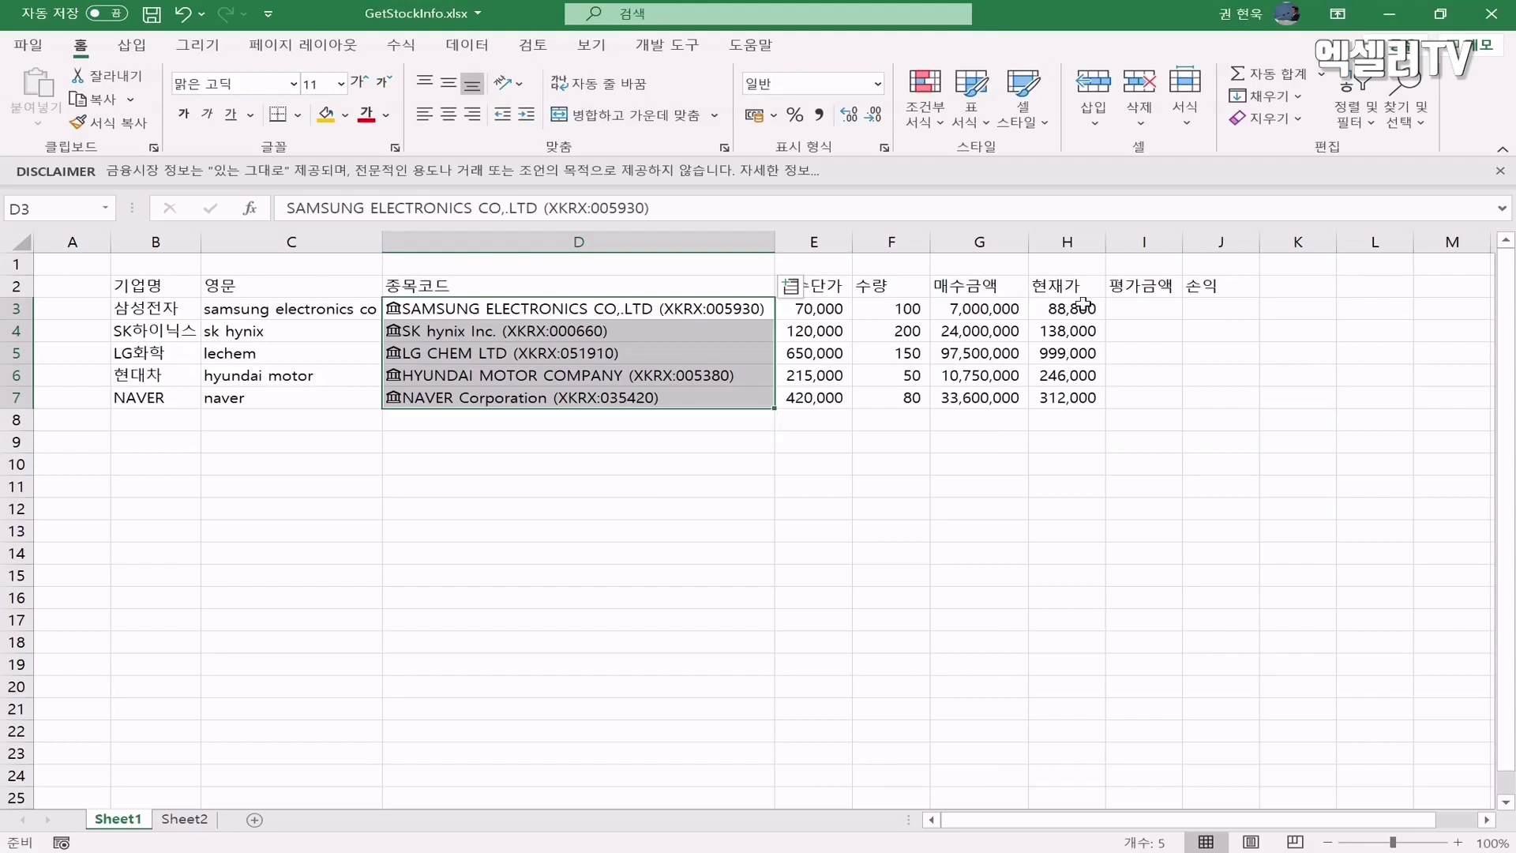
left_click(1046, 309)
left_click_drag(1048, 316, 1055, 401)
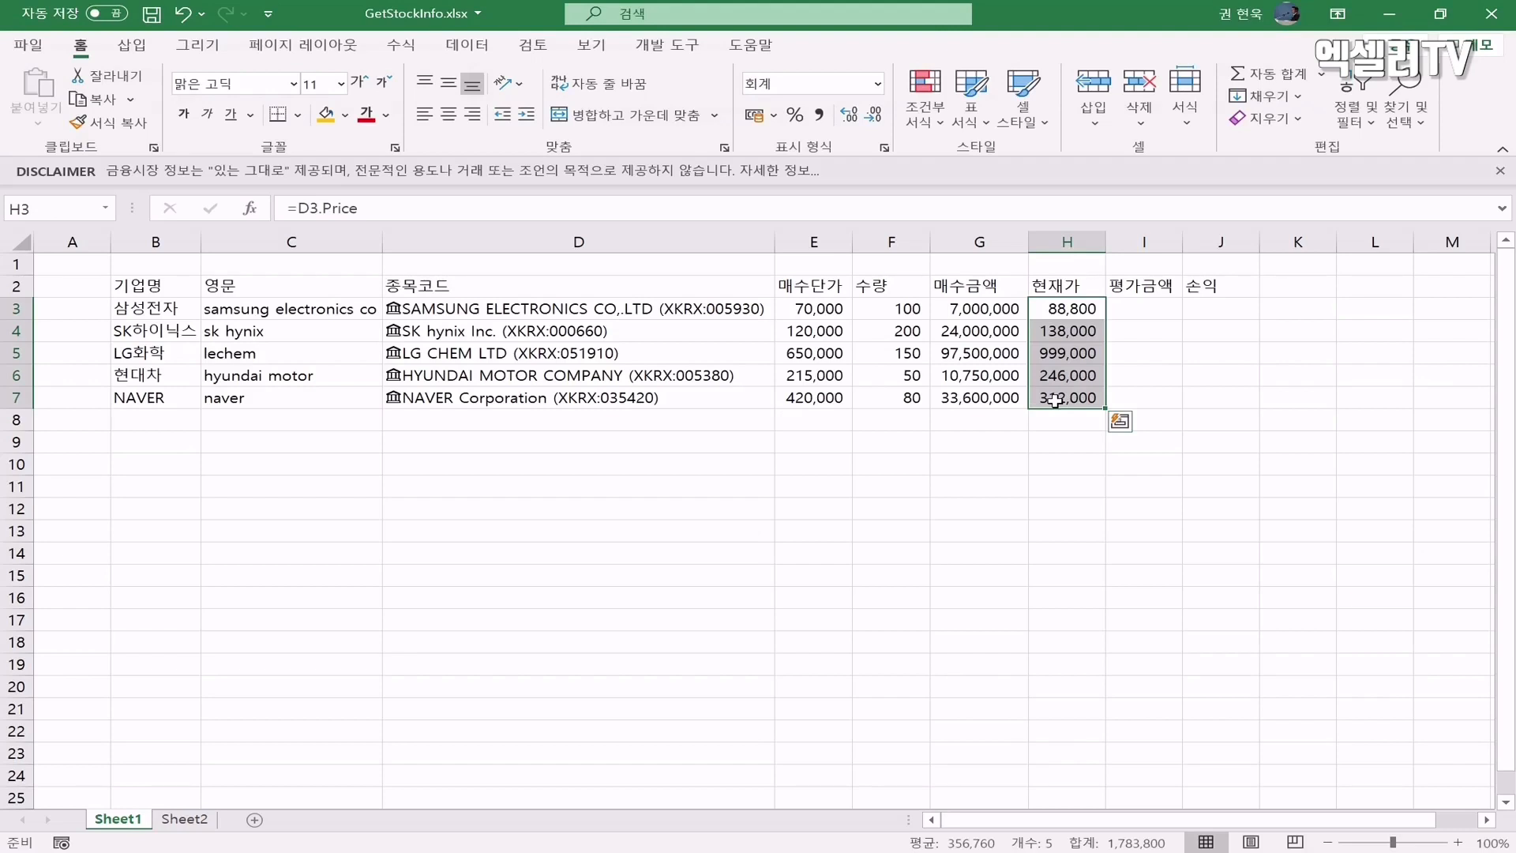
Calculate the 평가금액 for 삼성전자 in I3 with the formula =H3*F3
left_click(1137, 307)
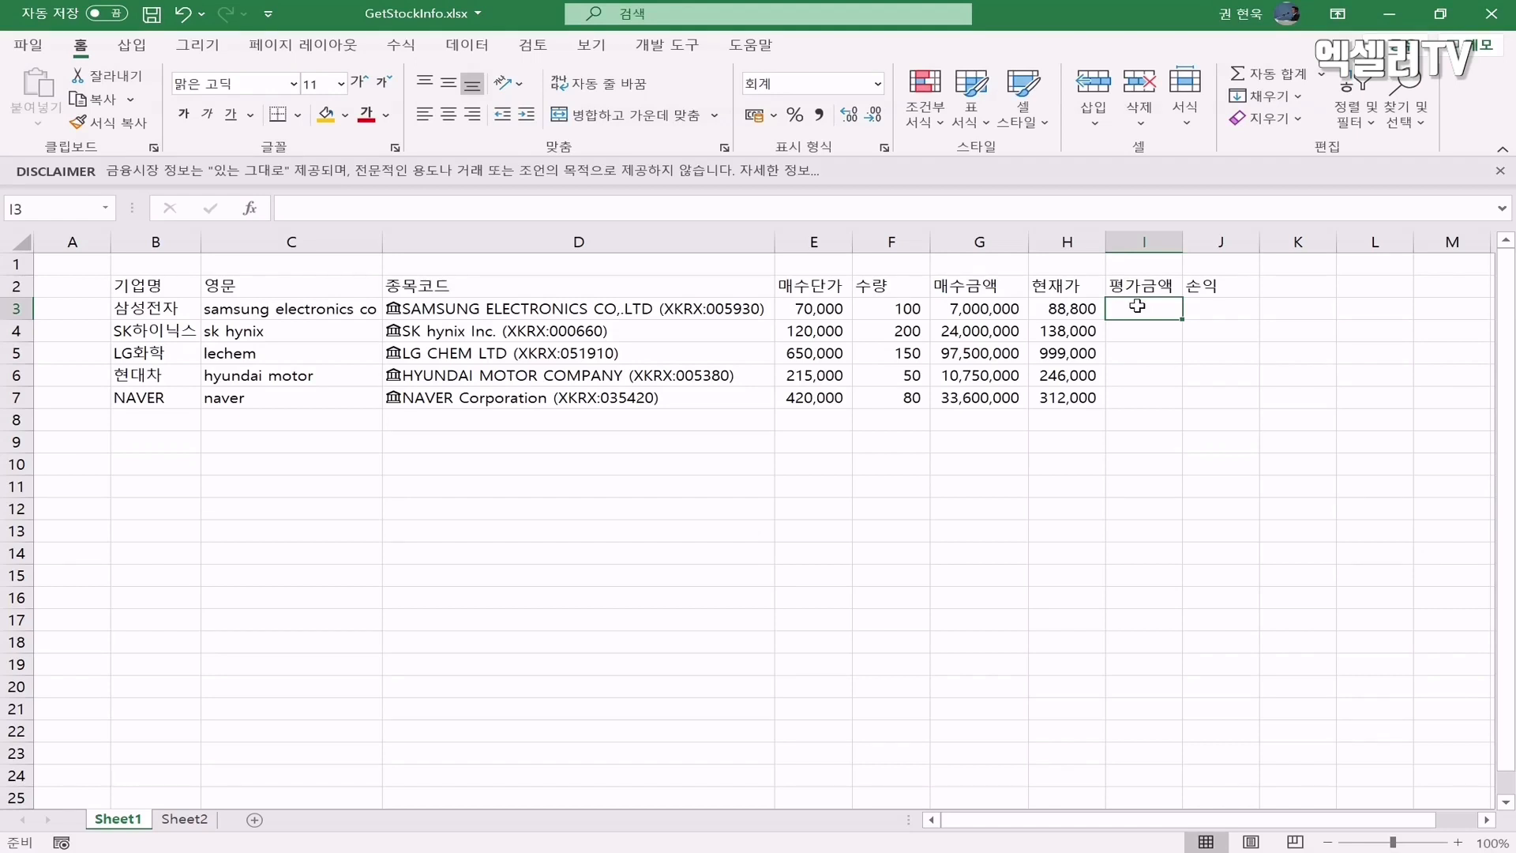
type("=")
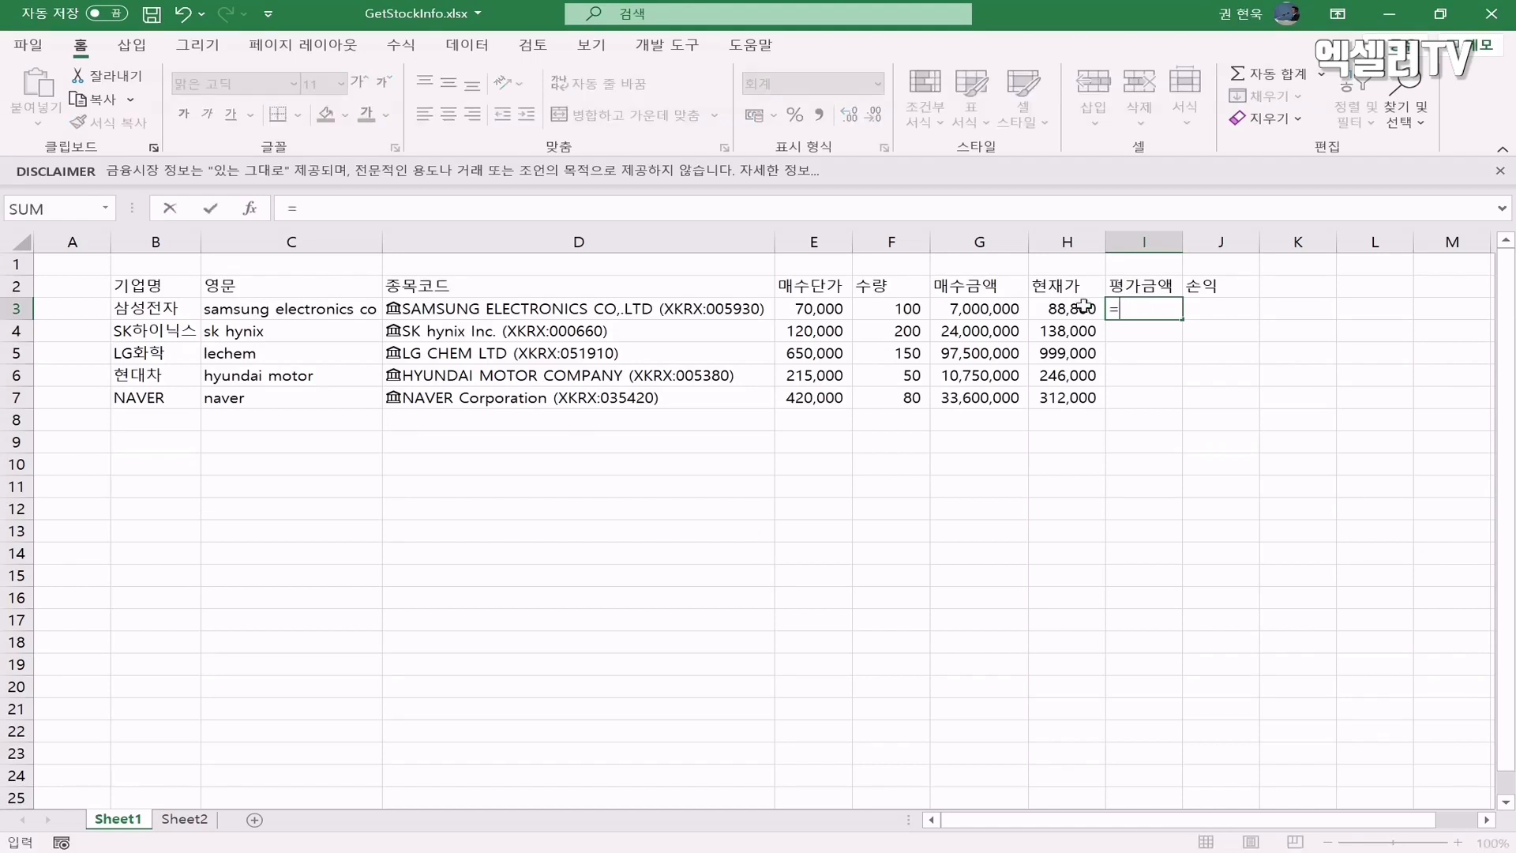
left_click(1056, 308)
type("*")
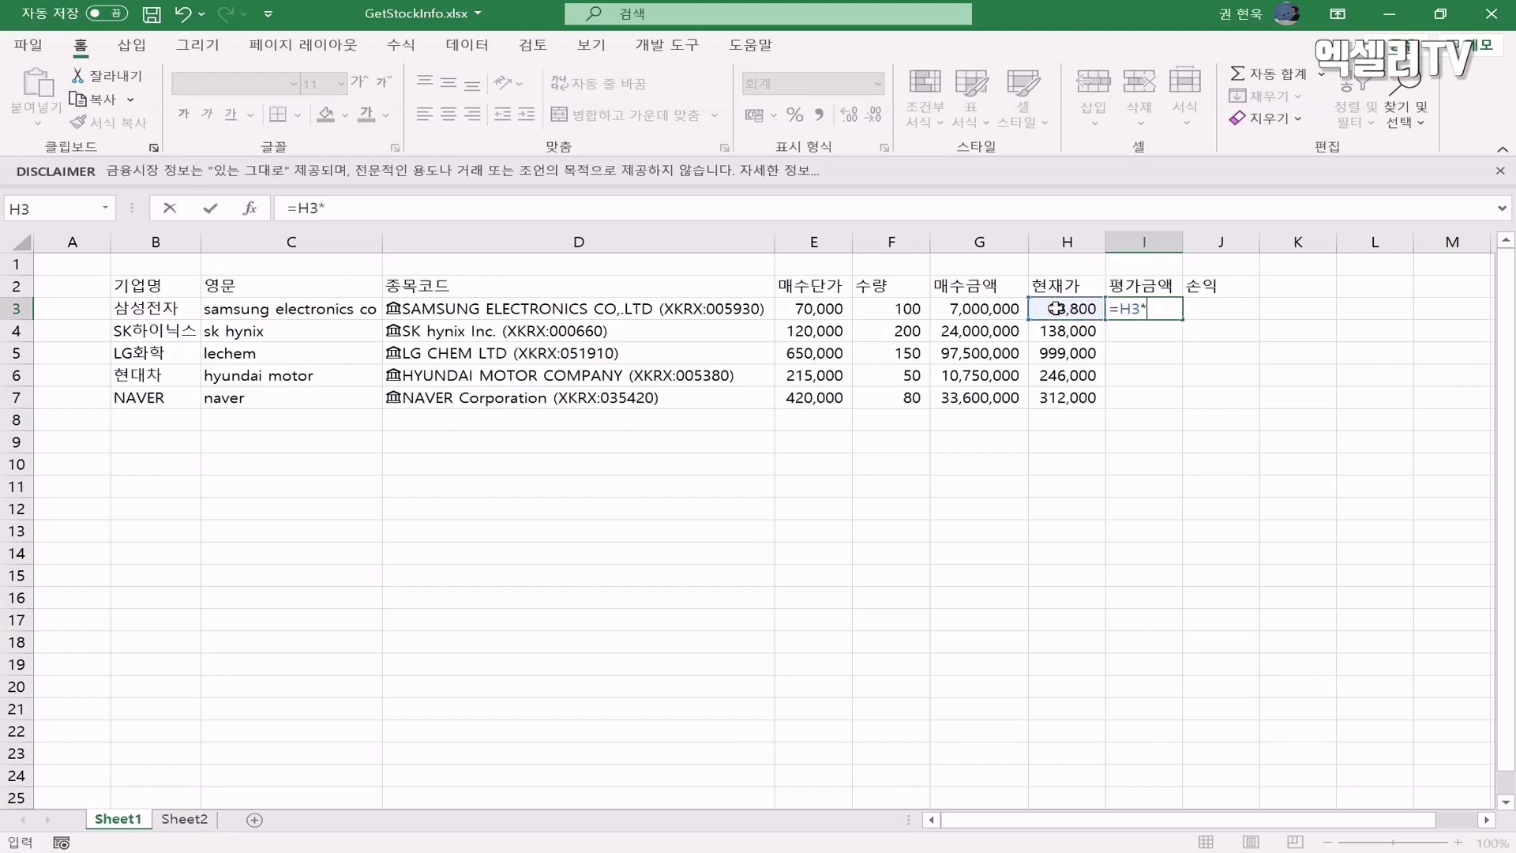
left_click(906, 309)
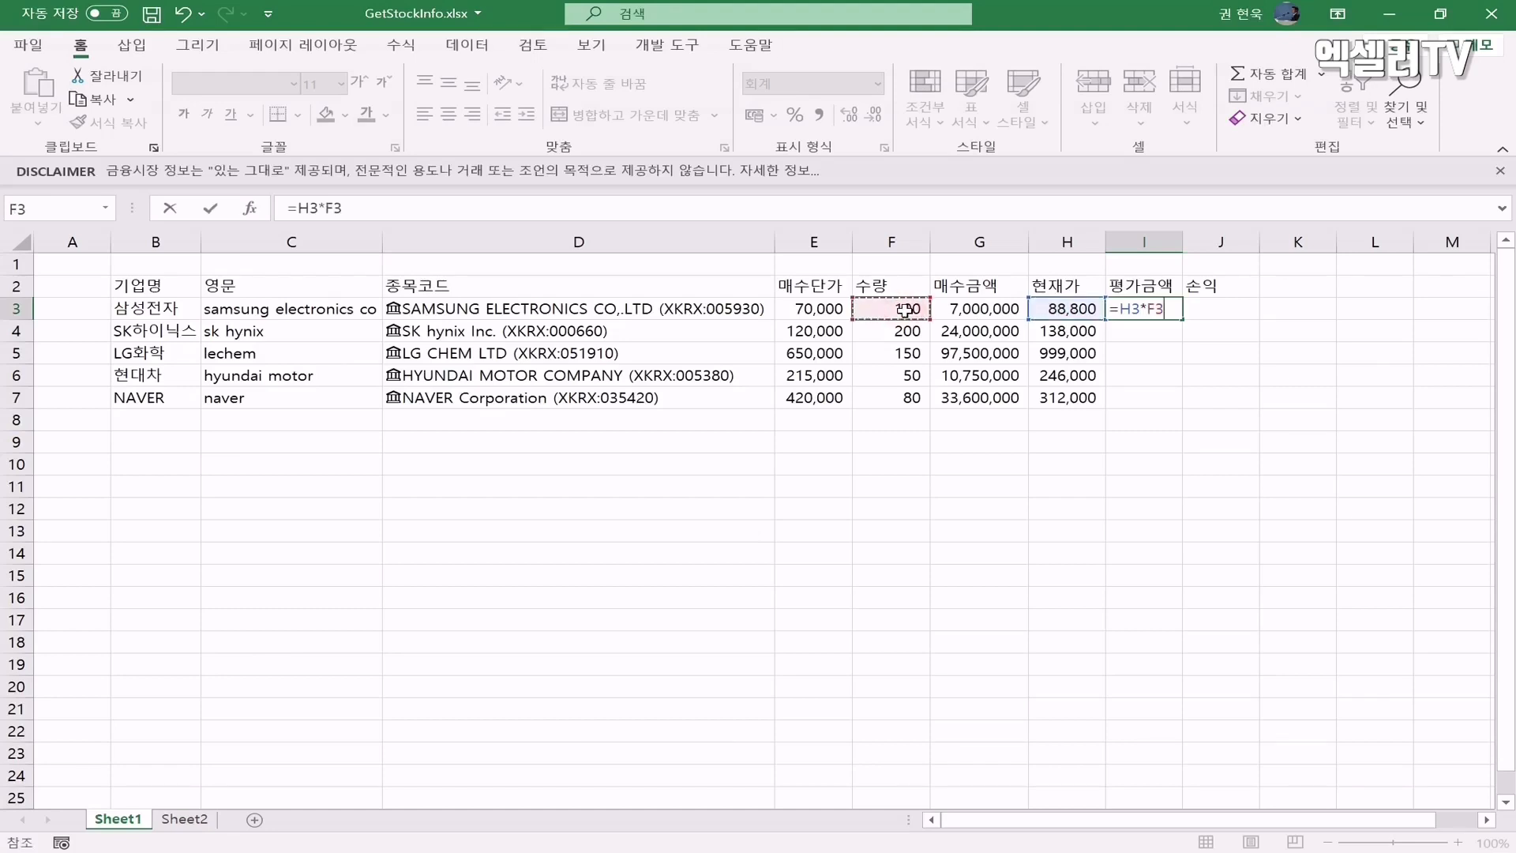
key("Return")
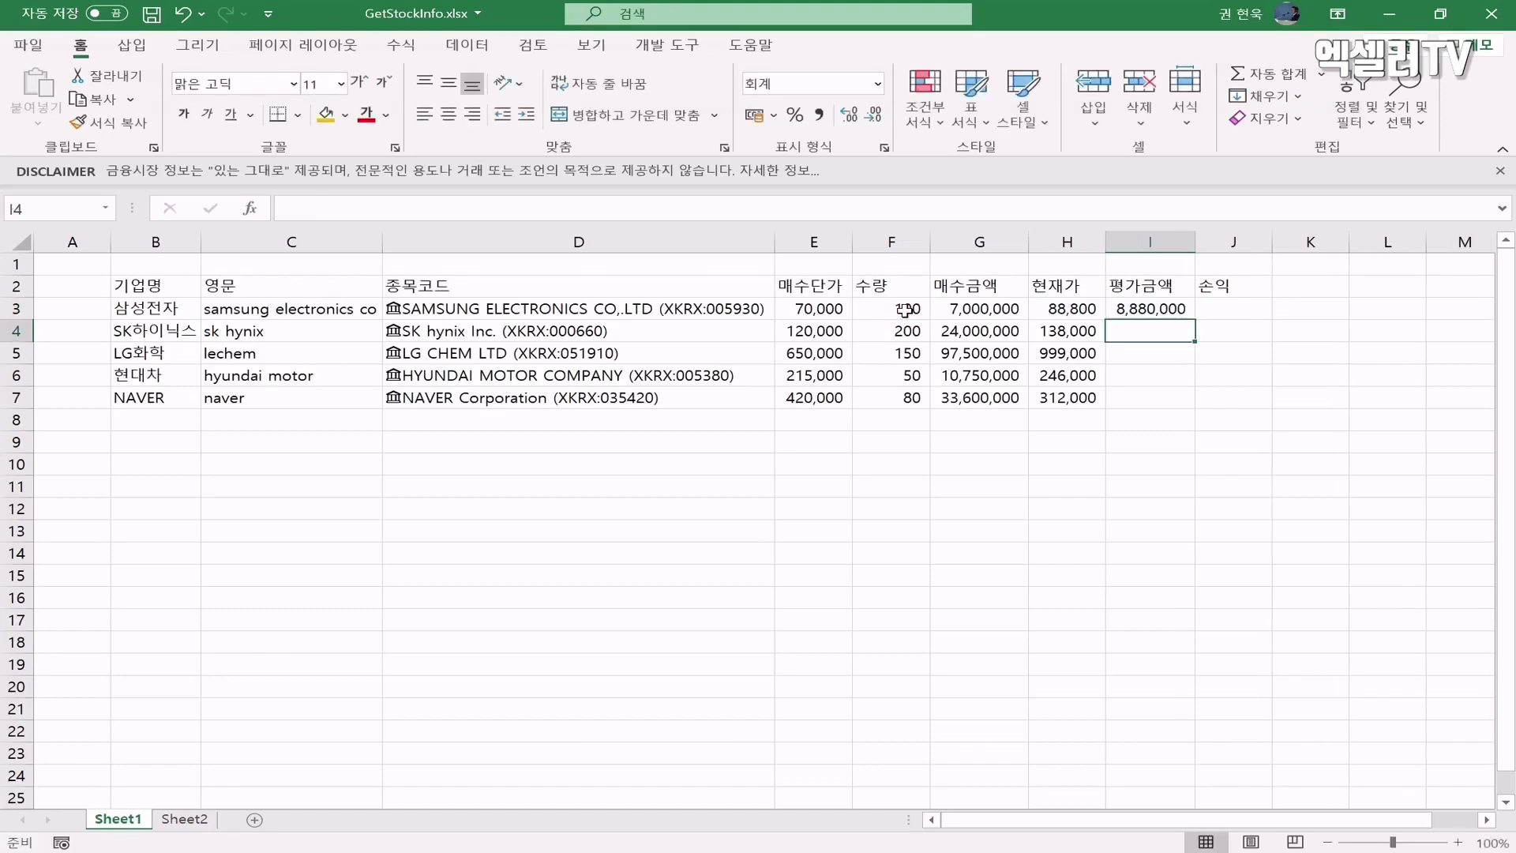
Fill the 평가금액 formula from I3 down to I7 and autofit column I
left_click(1160, 313)
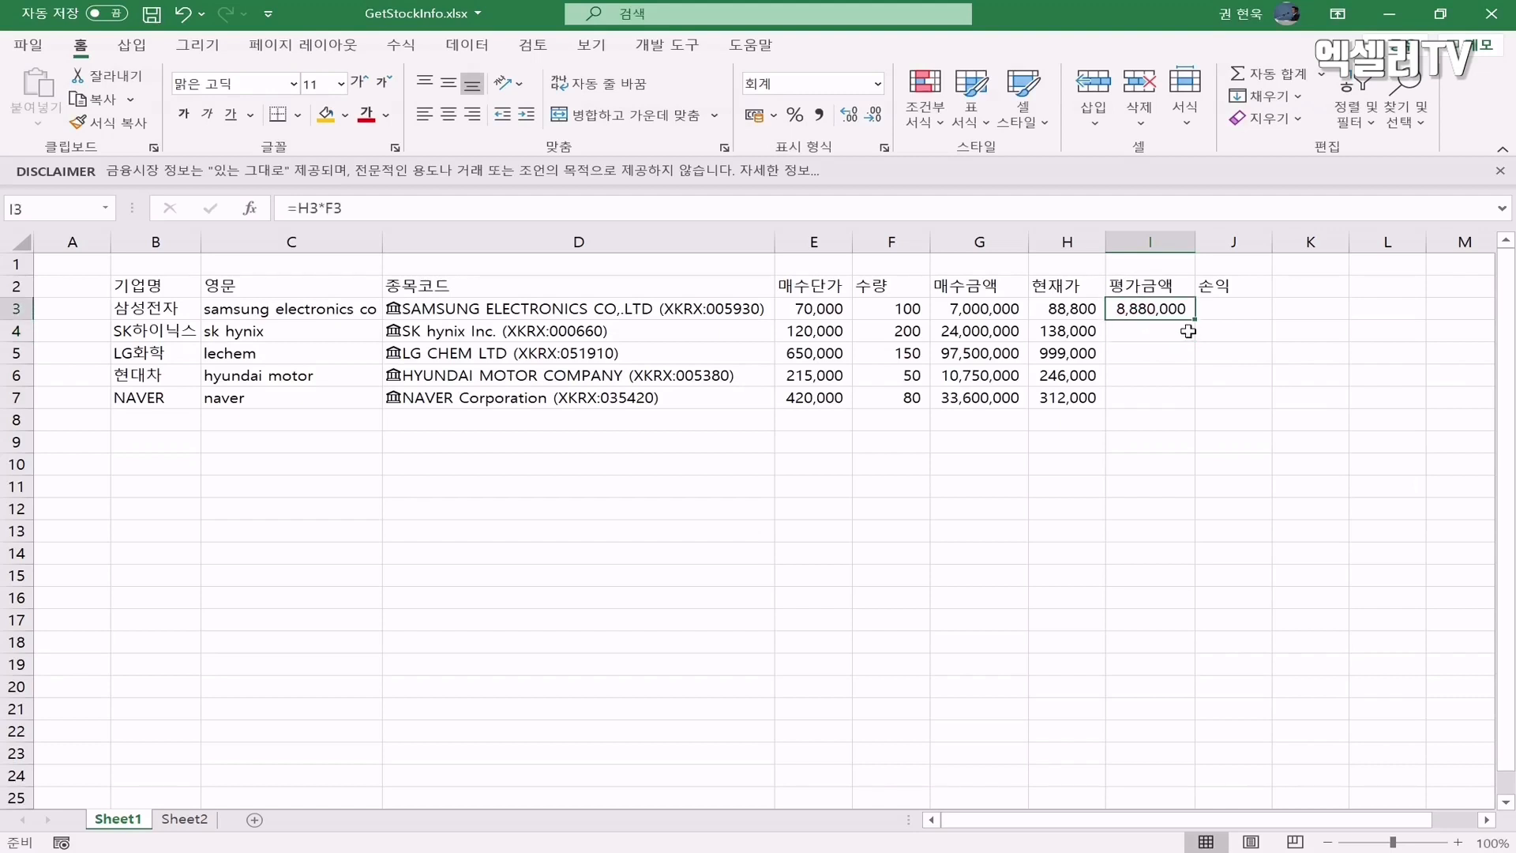
double_click(1195, 318)
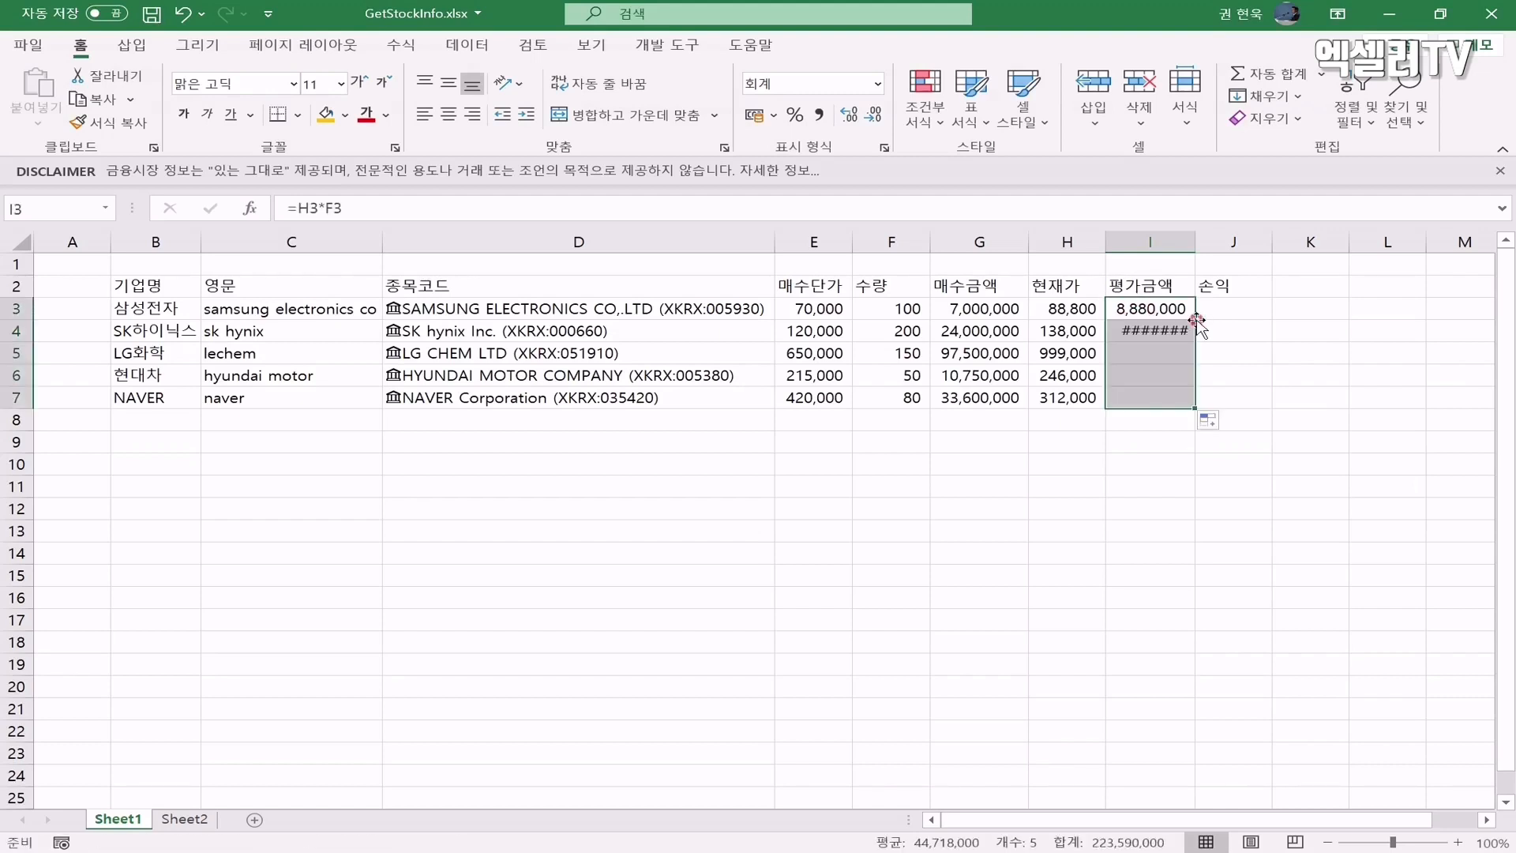
double_click(1195, 242)
Calculate the 손익 column in J3:J7 by filling down the formula =I3-G3 from J3, and autofit column J
left_click(1226, 310)
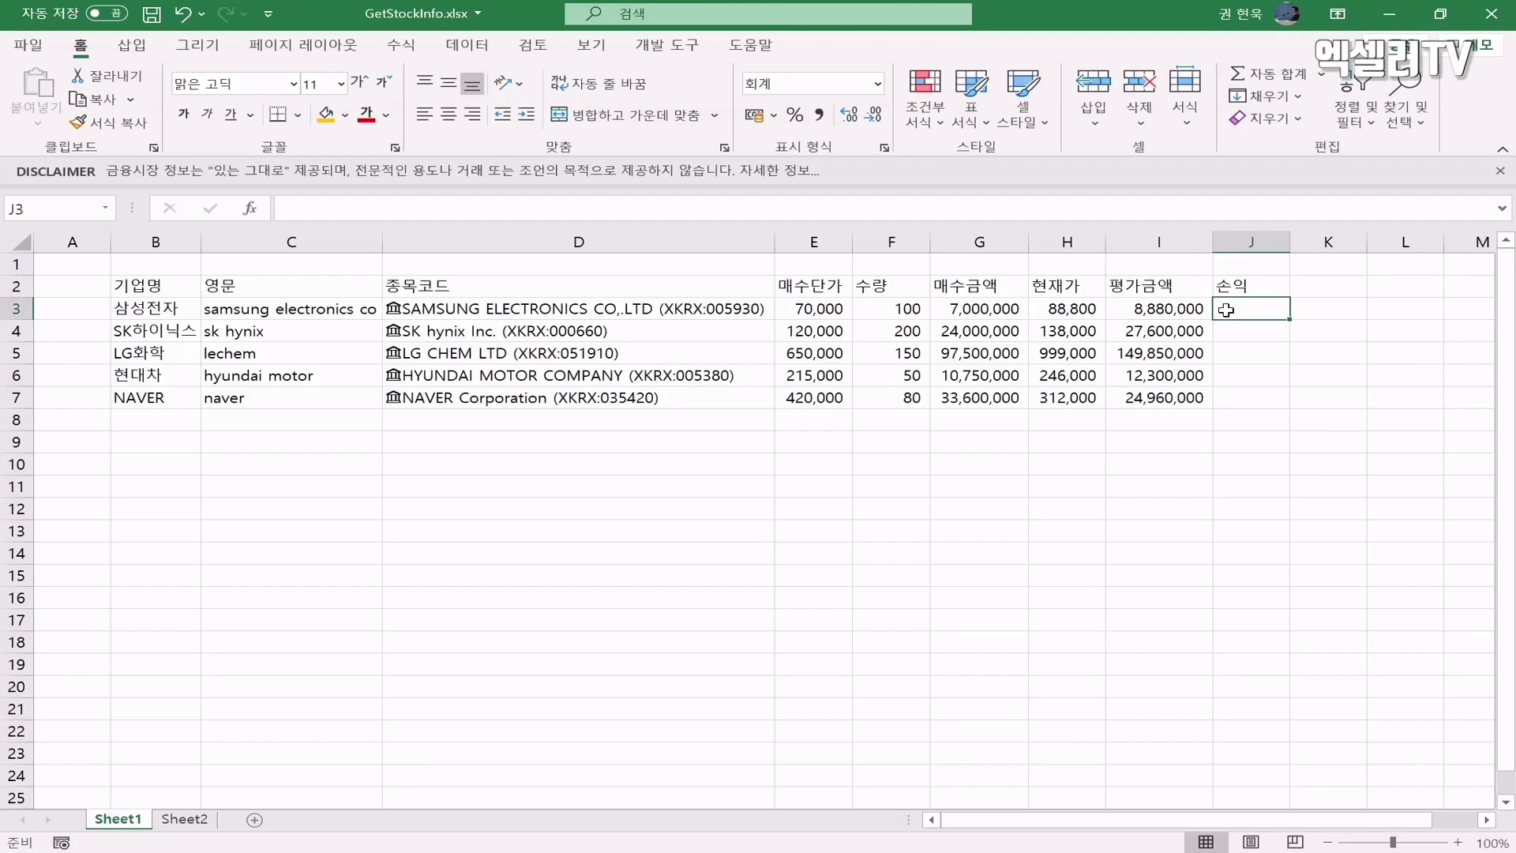
type("=")
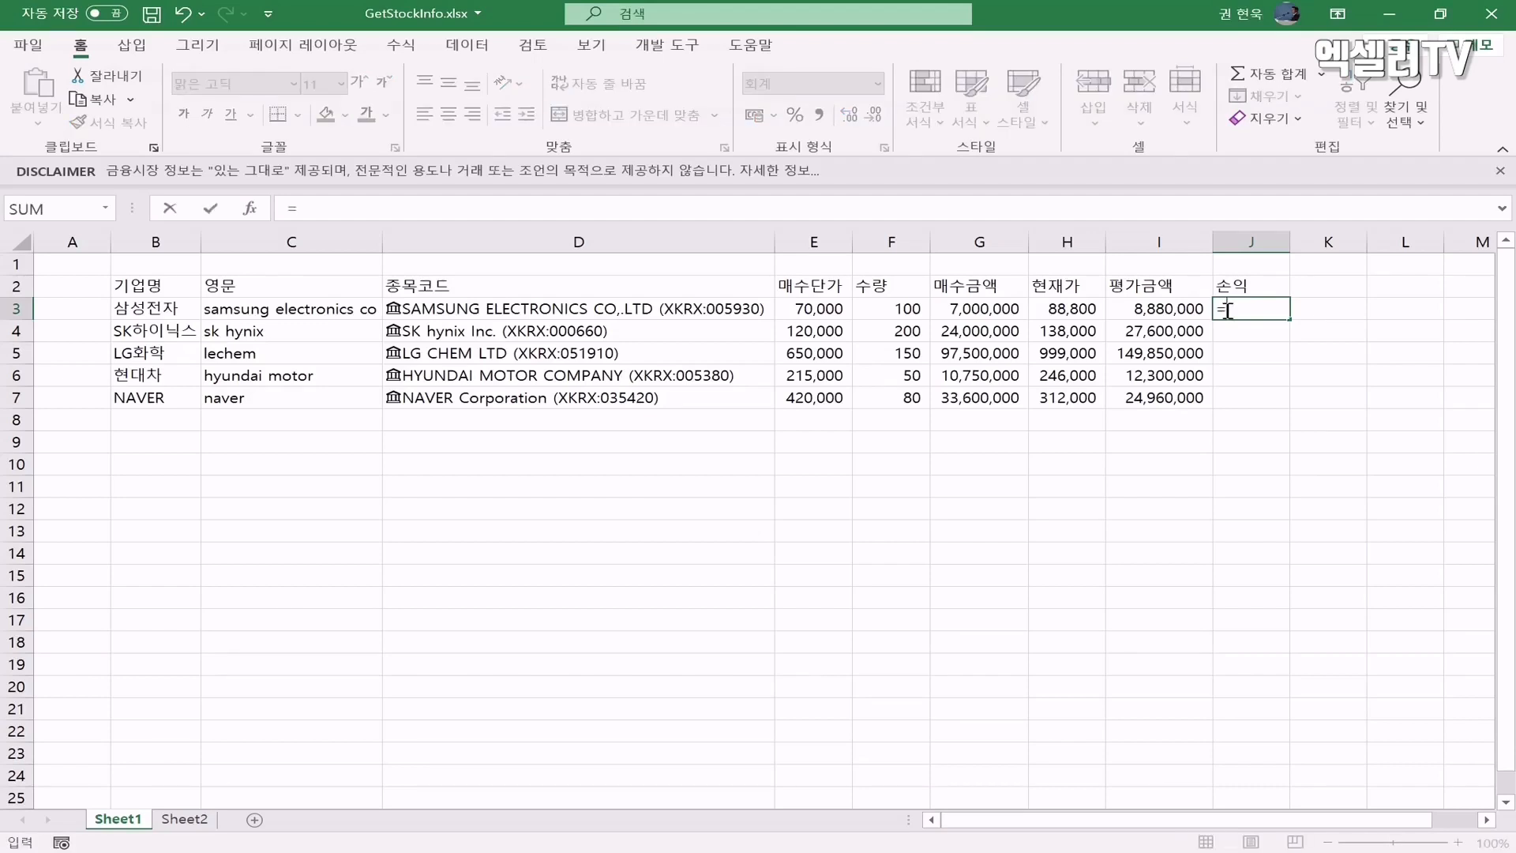
key("Left")
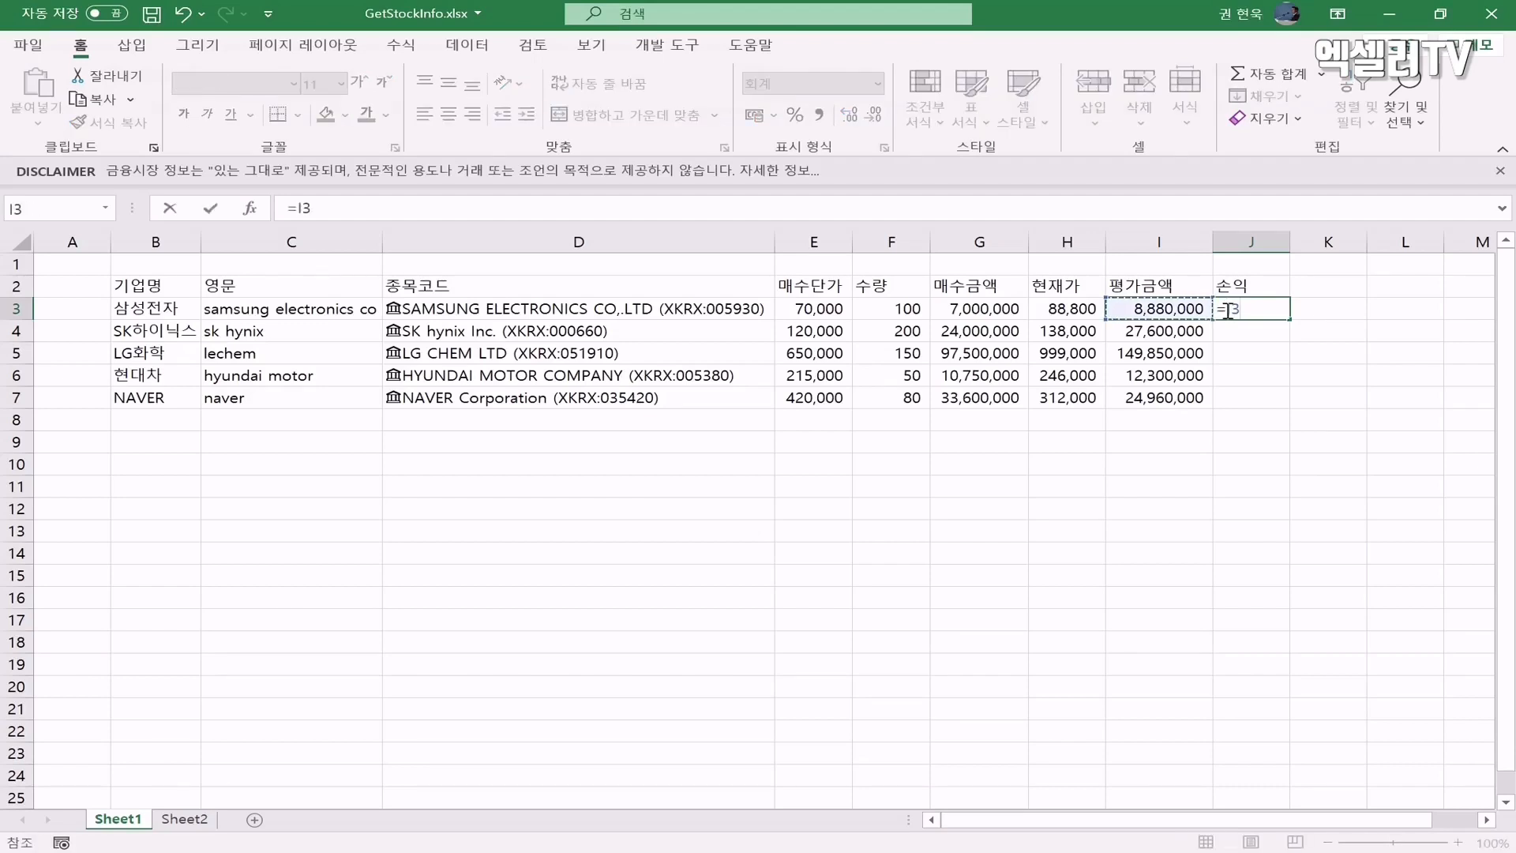
type("-")
key("Left")
key("Left")
key("Left")
key("Return")
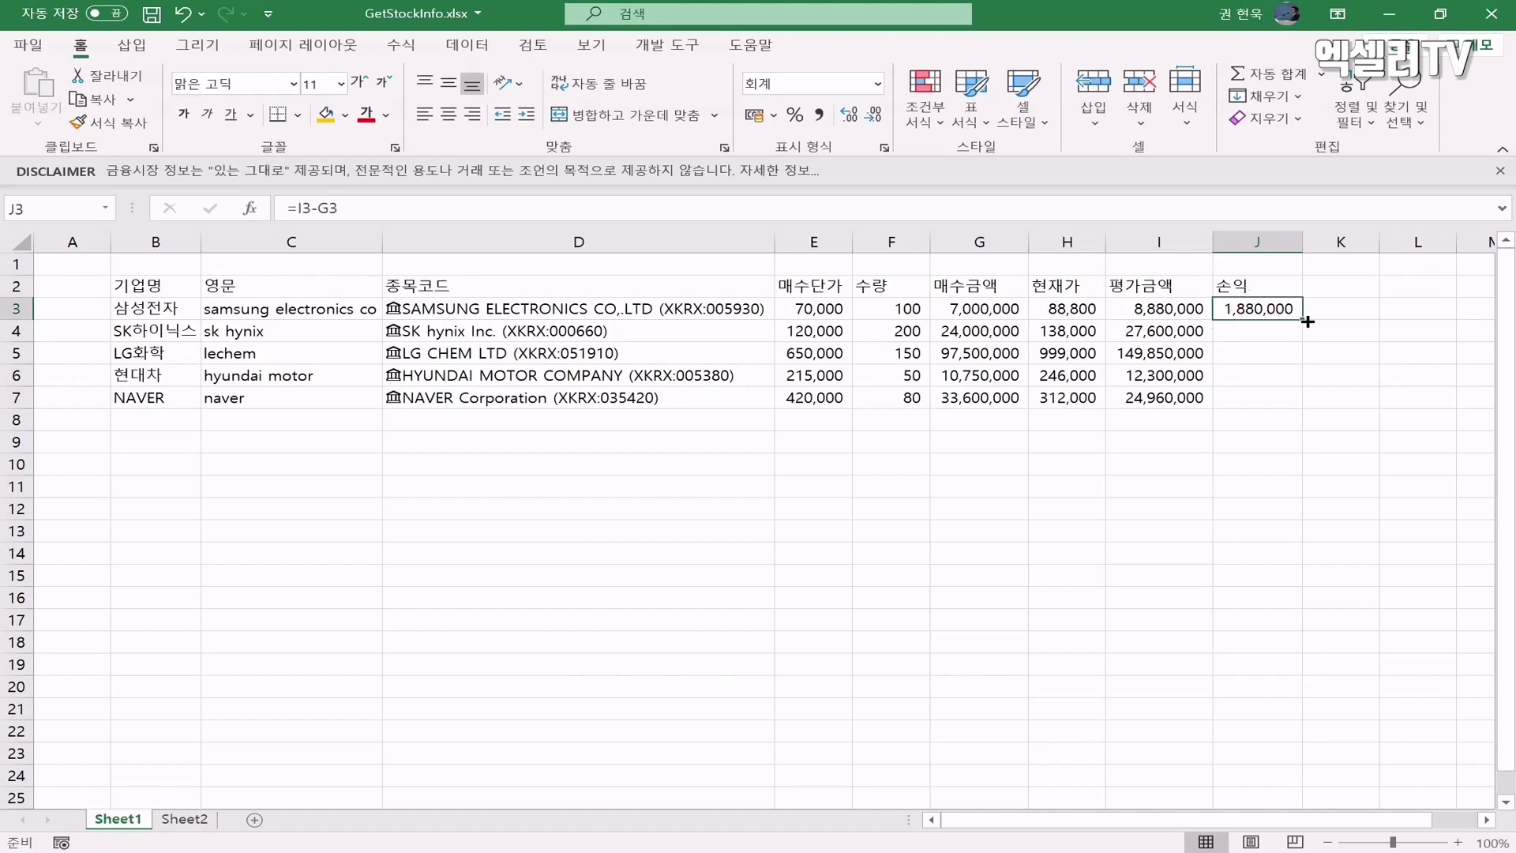
double_click(1302, 318)
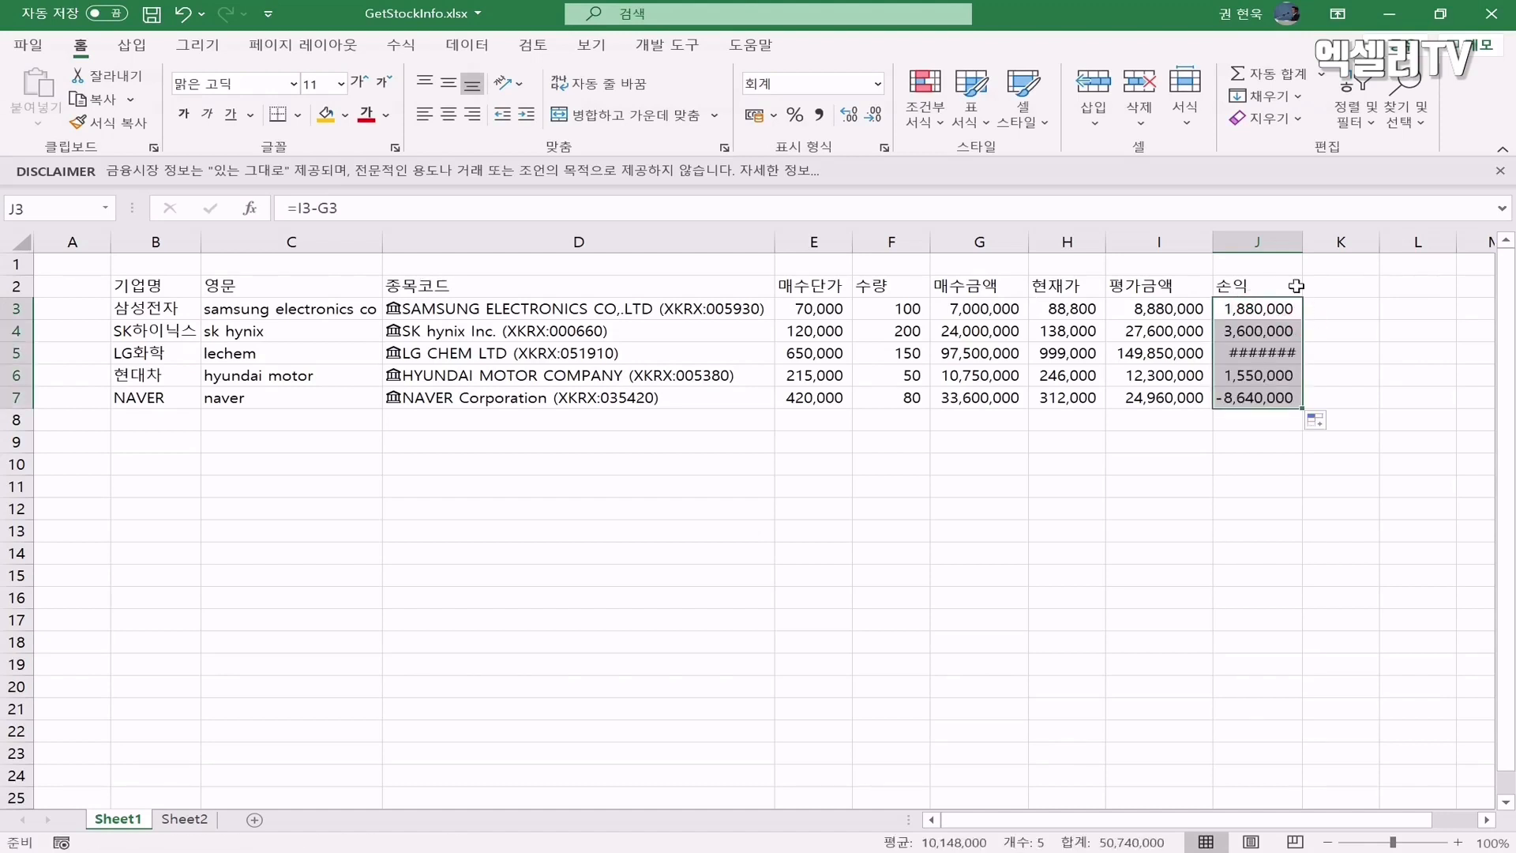
double_click(1303, 242)
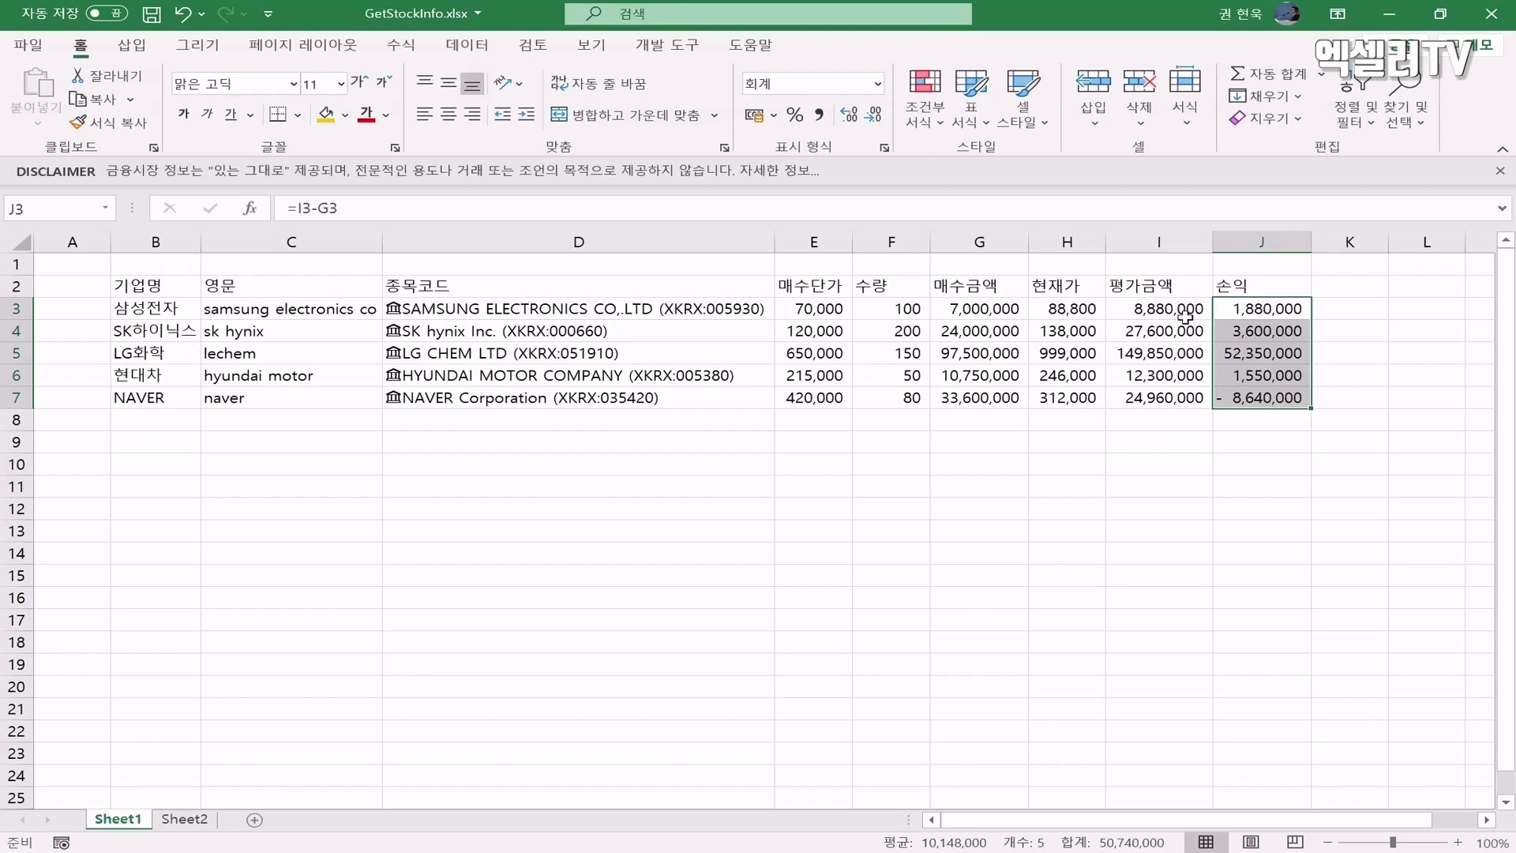
Convert the range B2:J7 into a table with headers and apply the first, unformatted table style in the 밝게 group
left_click(948, 333)
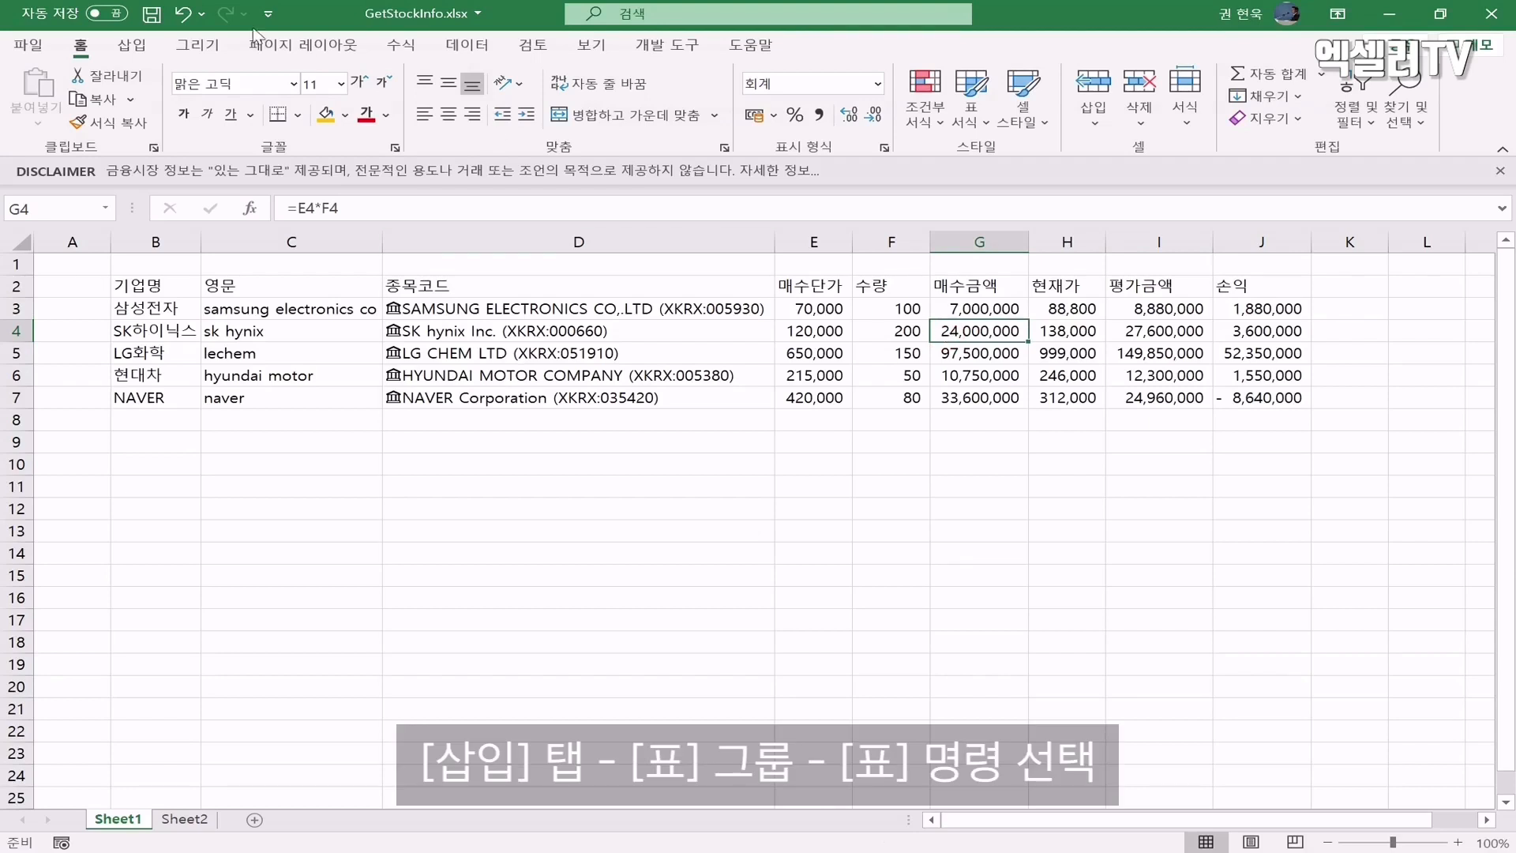
left_click(127, 46)
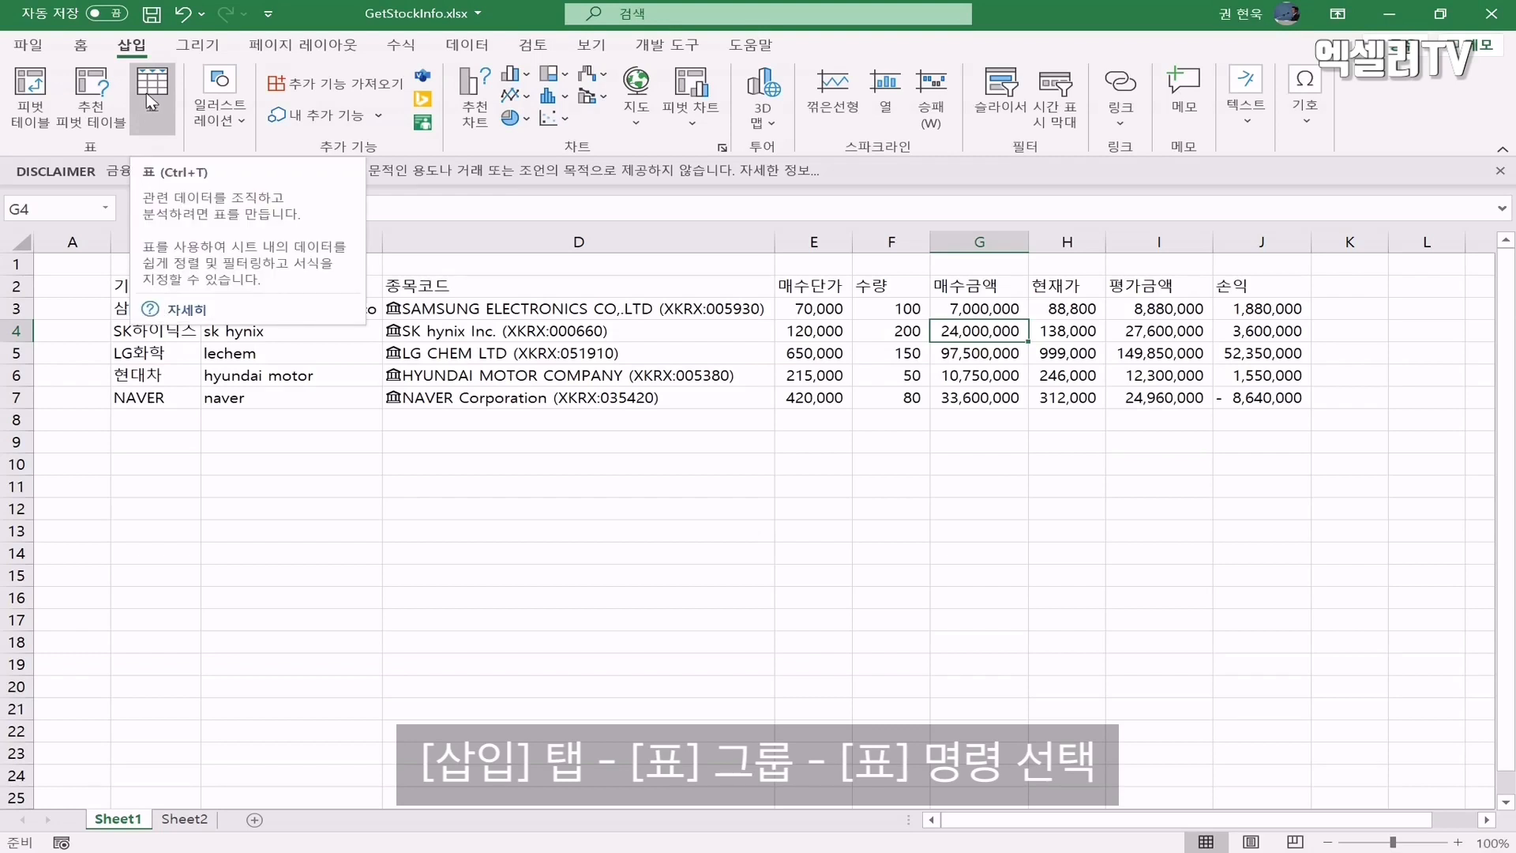
key("ctrl+t")
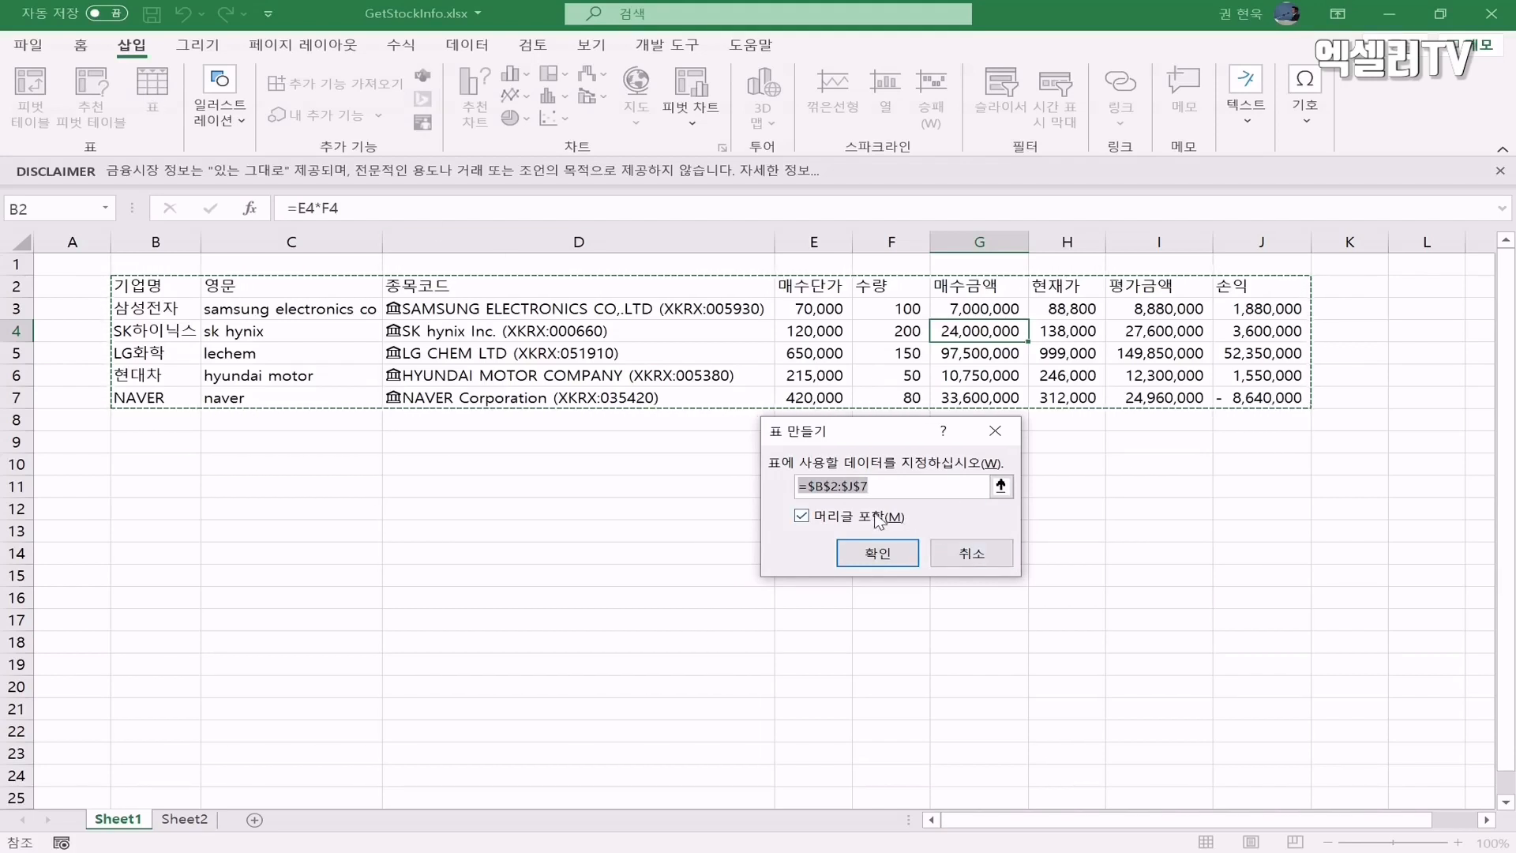
left_click(891, 562)
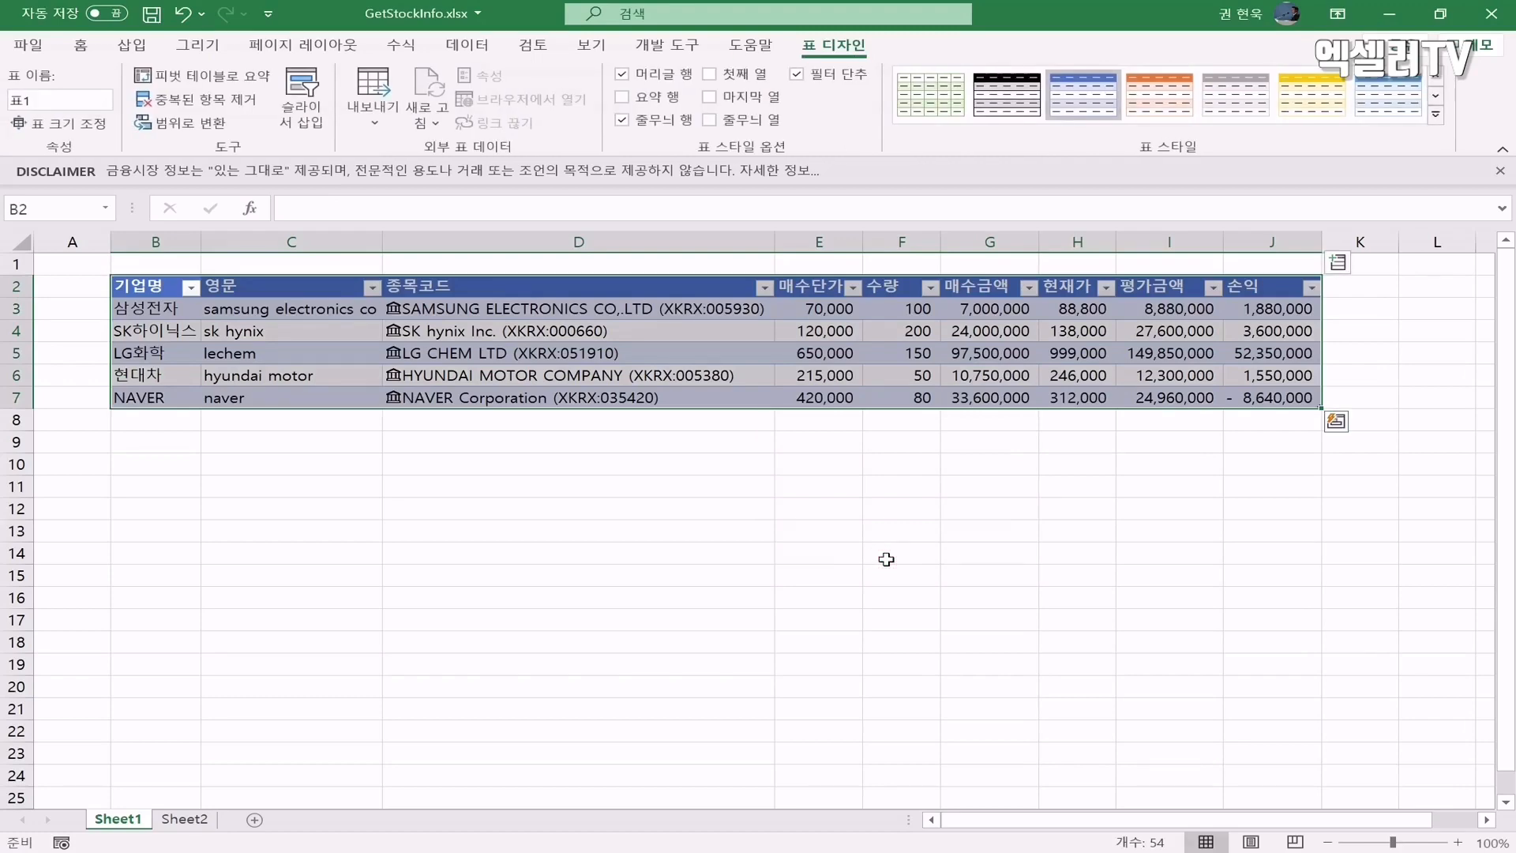
left_click(1435, 114)
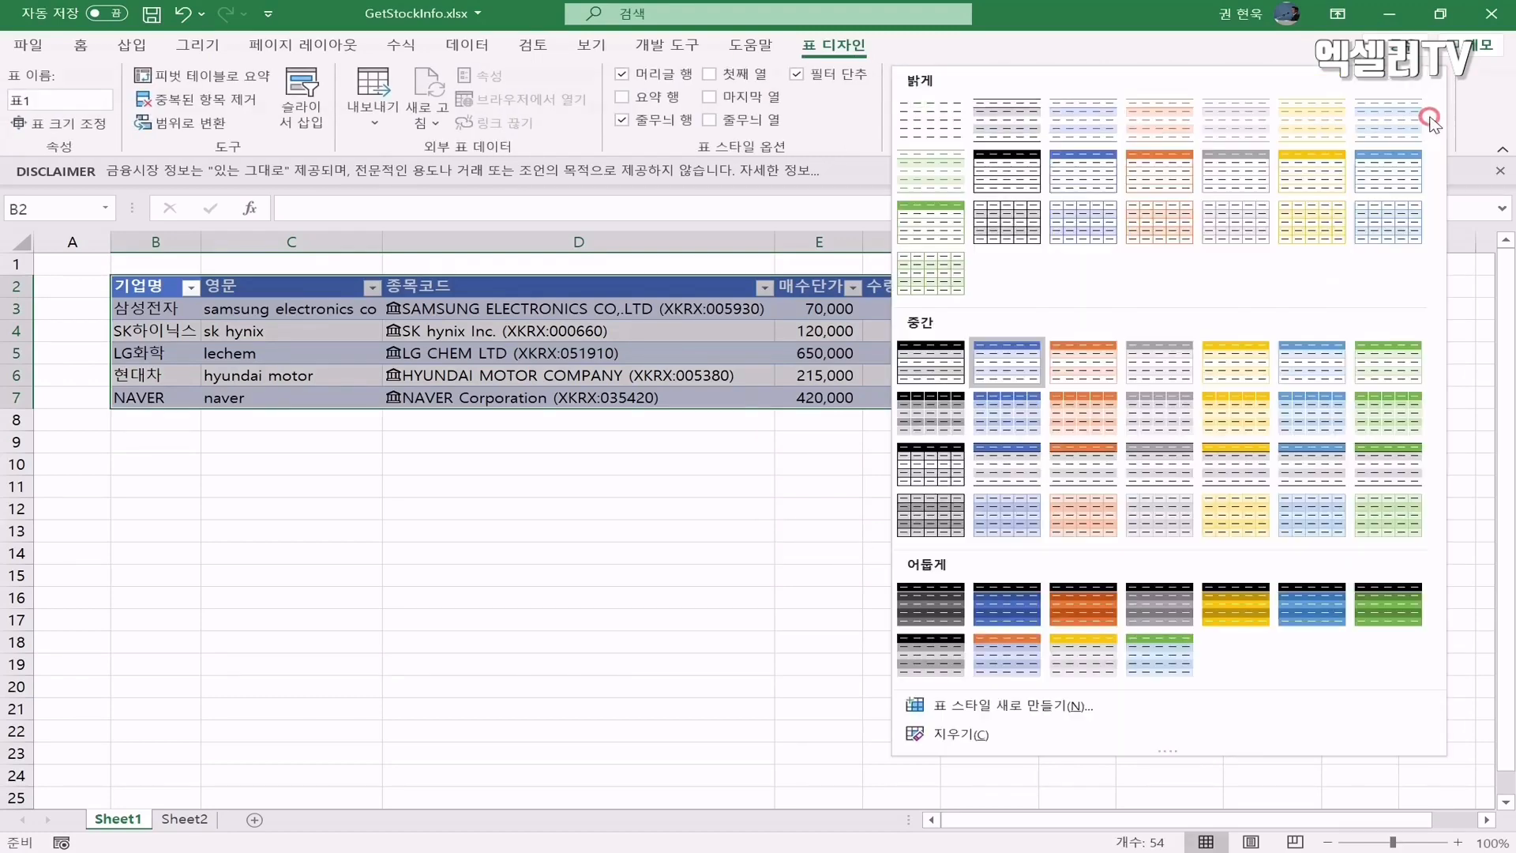
left_click(927, 125)
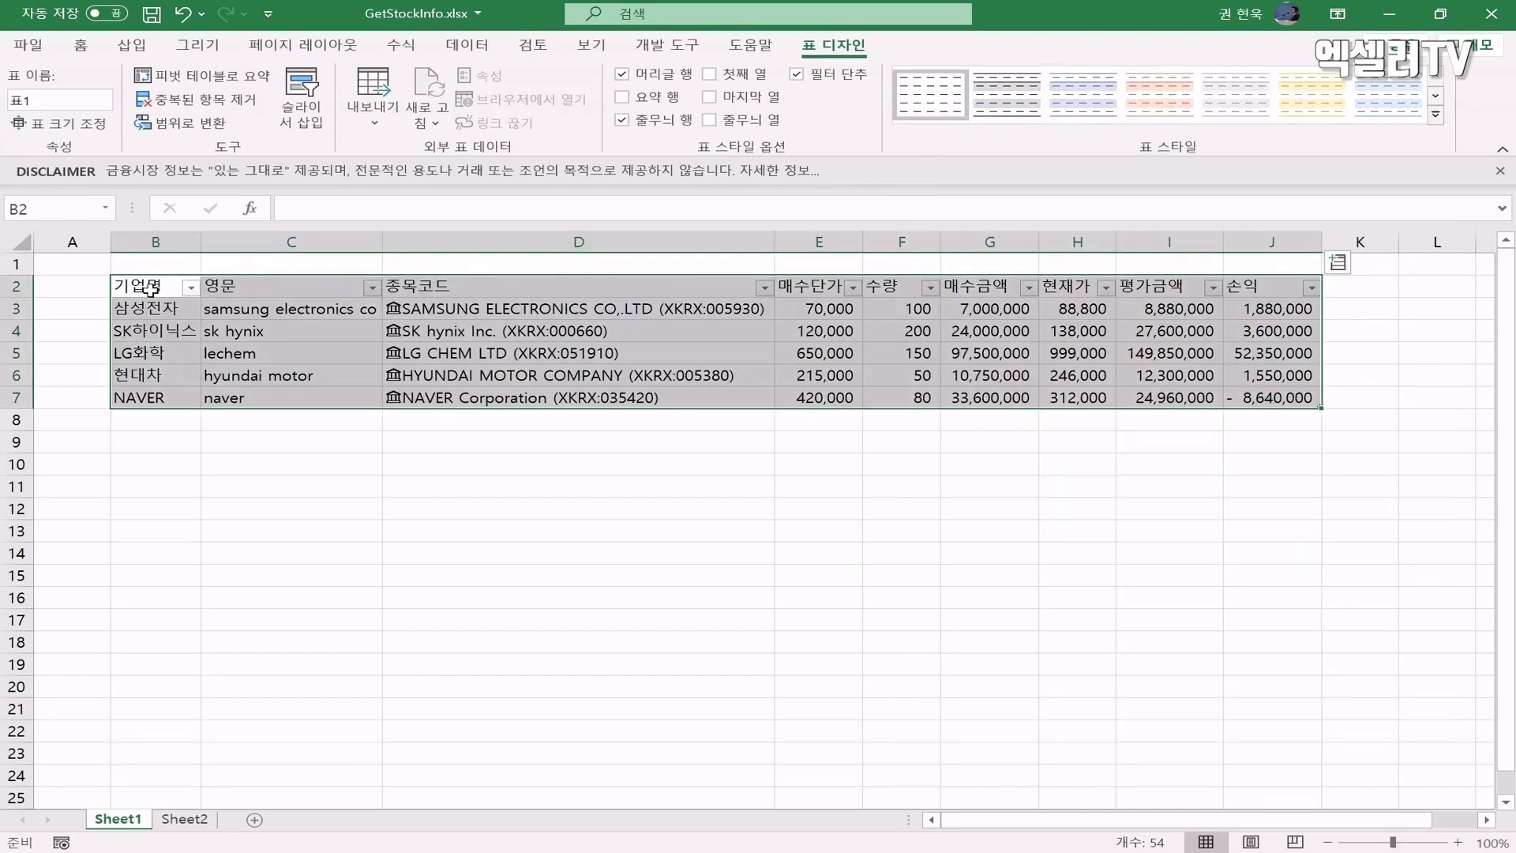
Make the header row B2:J2 bold and give it a medium solid bottom border
left_click_drag(151, 289, 1251, 294)
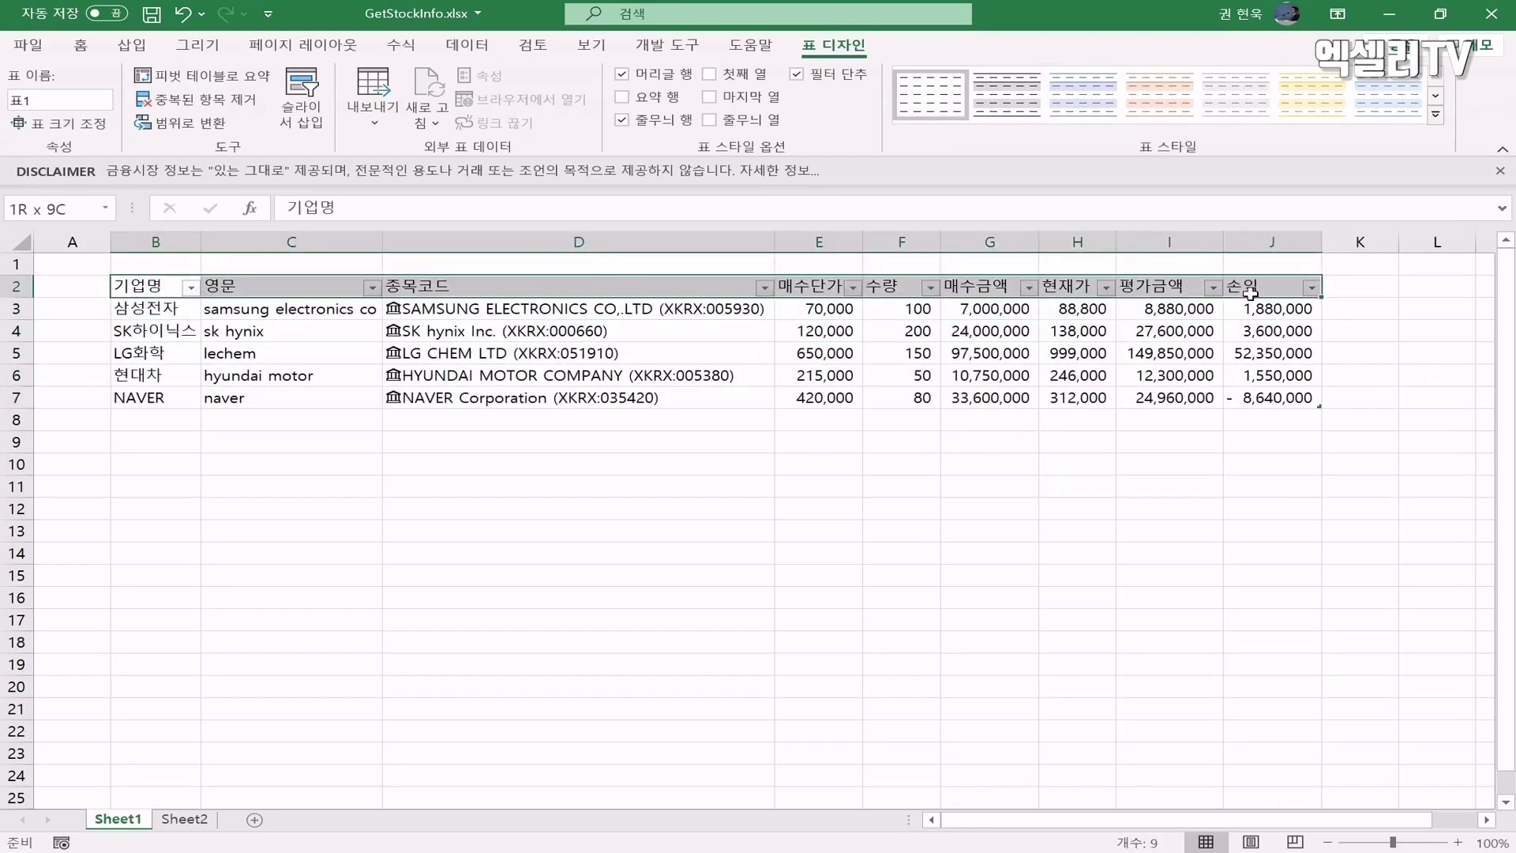
left_click(81, 45)
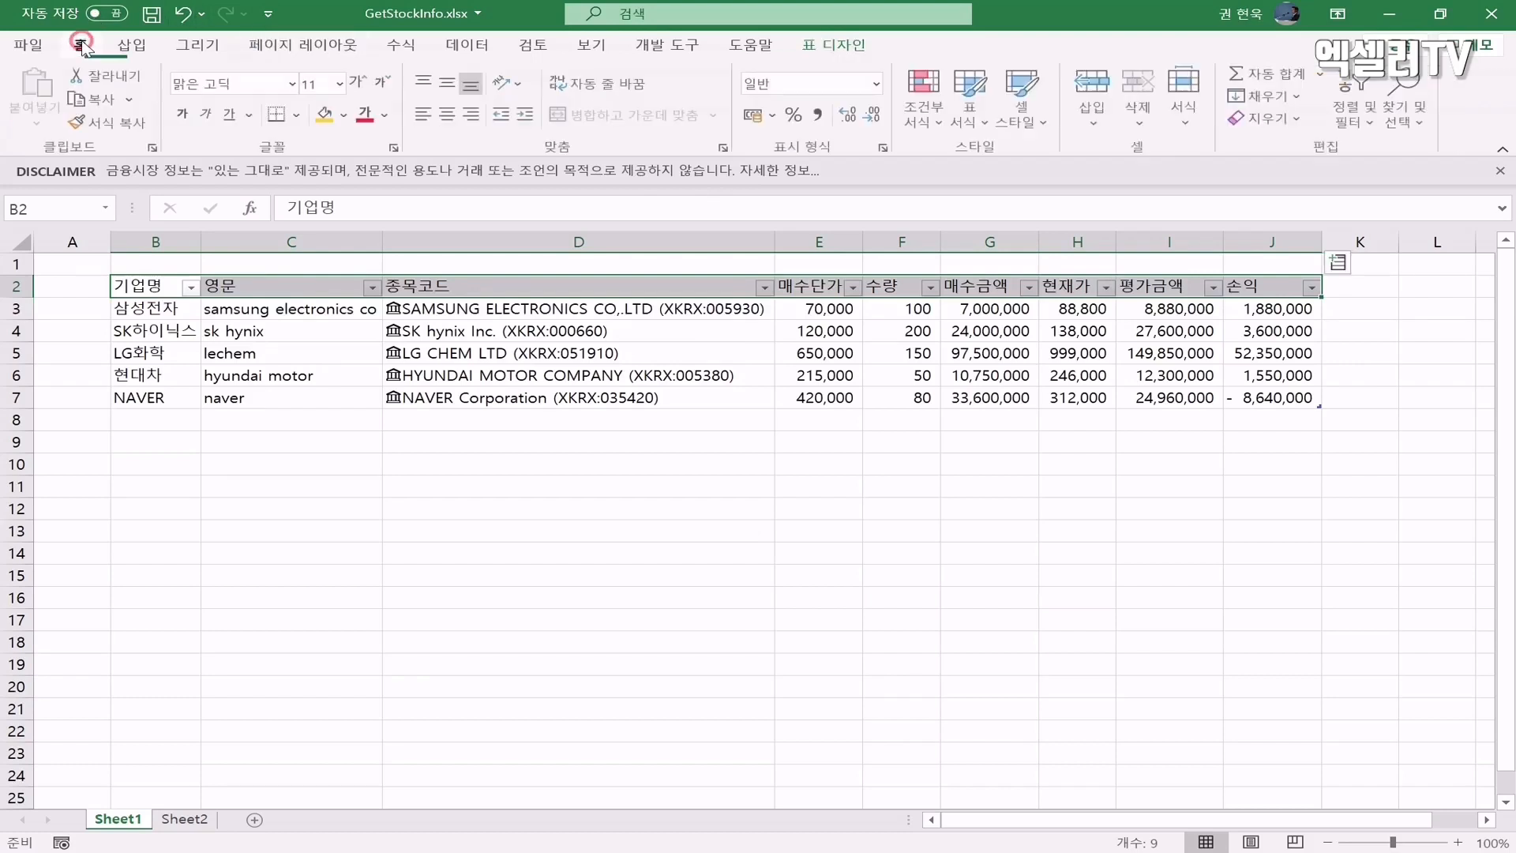
left_click(186, 116)
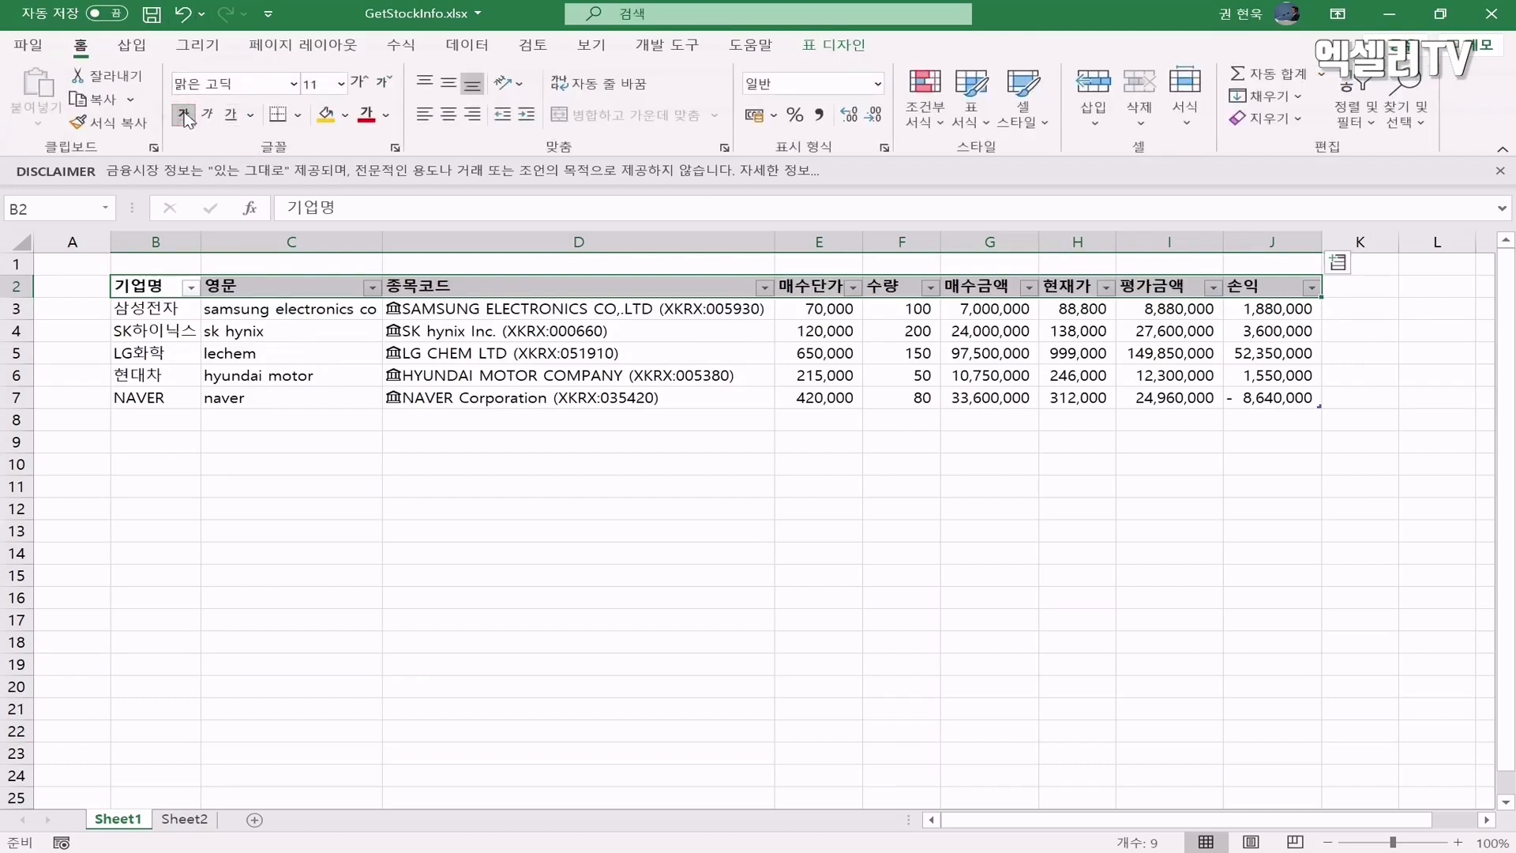
key("ctrl+1")
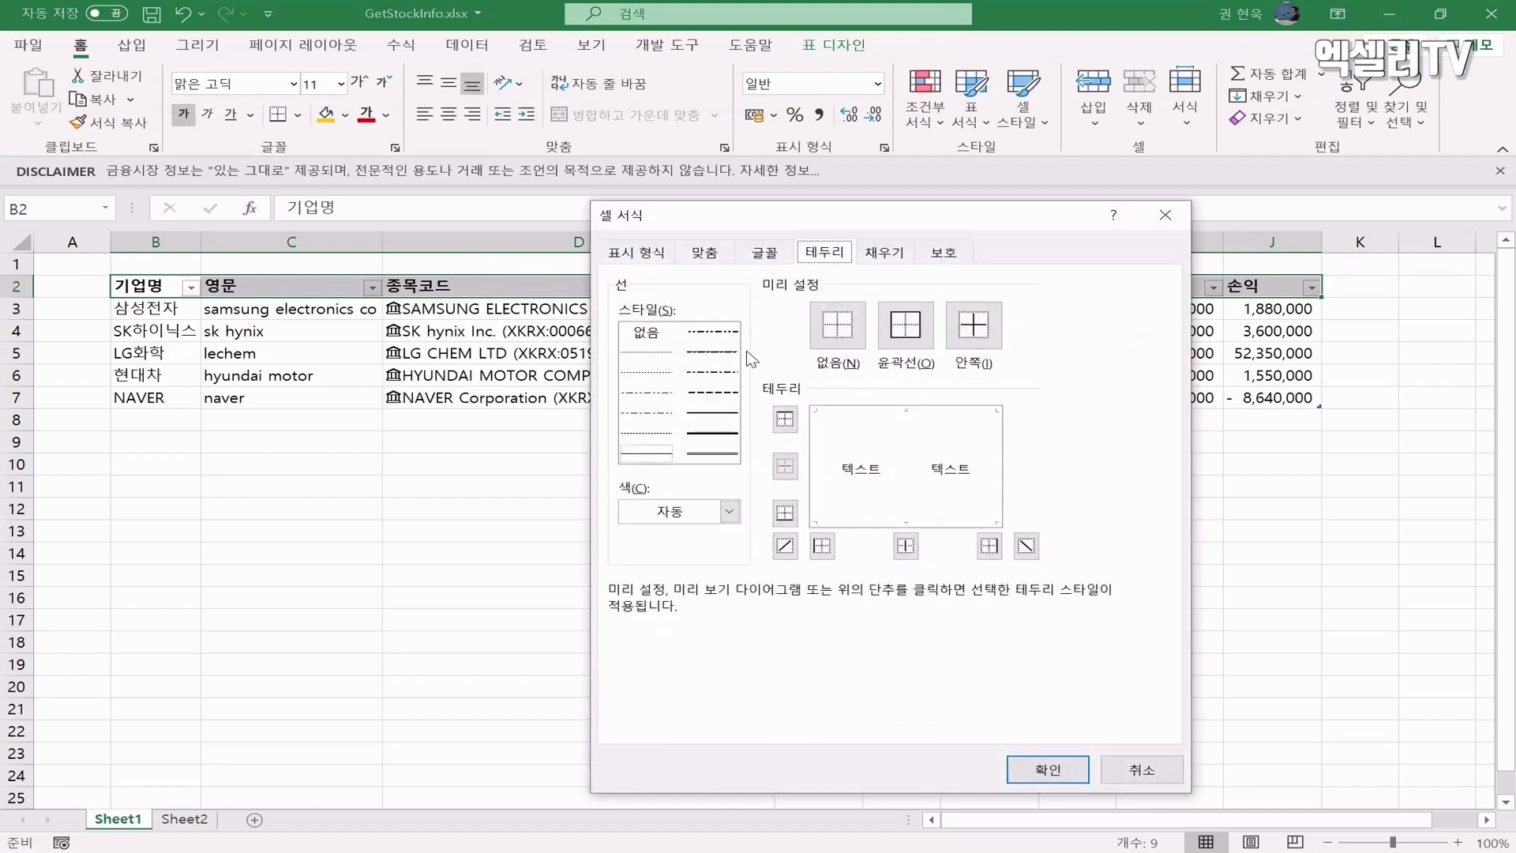
left_click(719, 414)
left_click(852, 521)
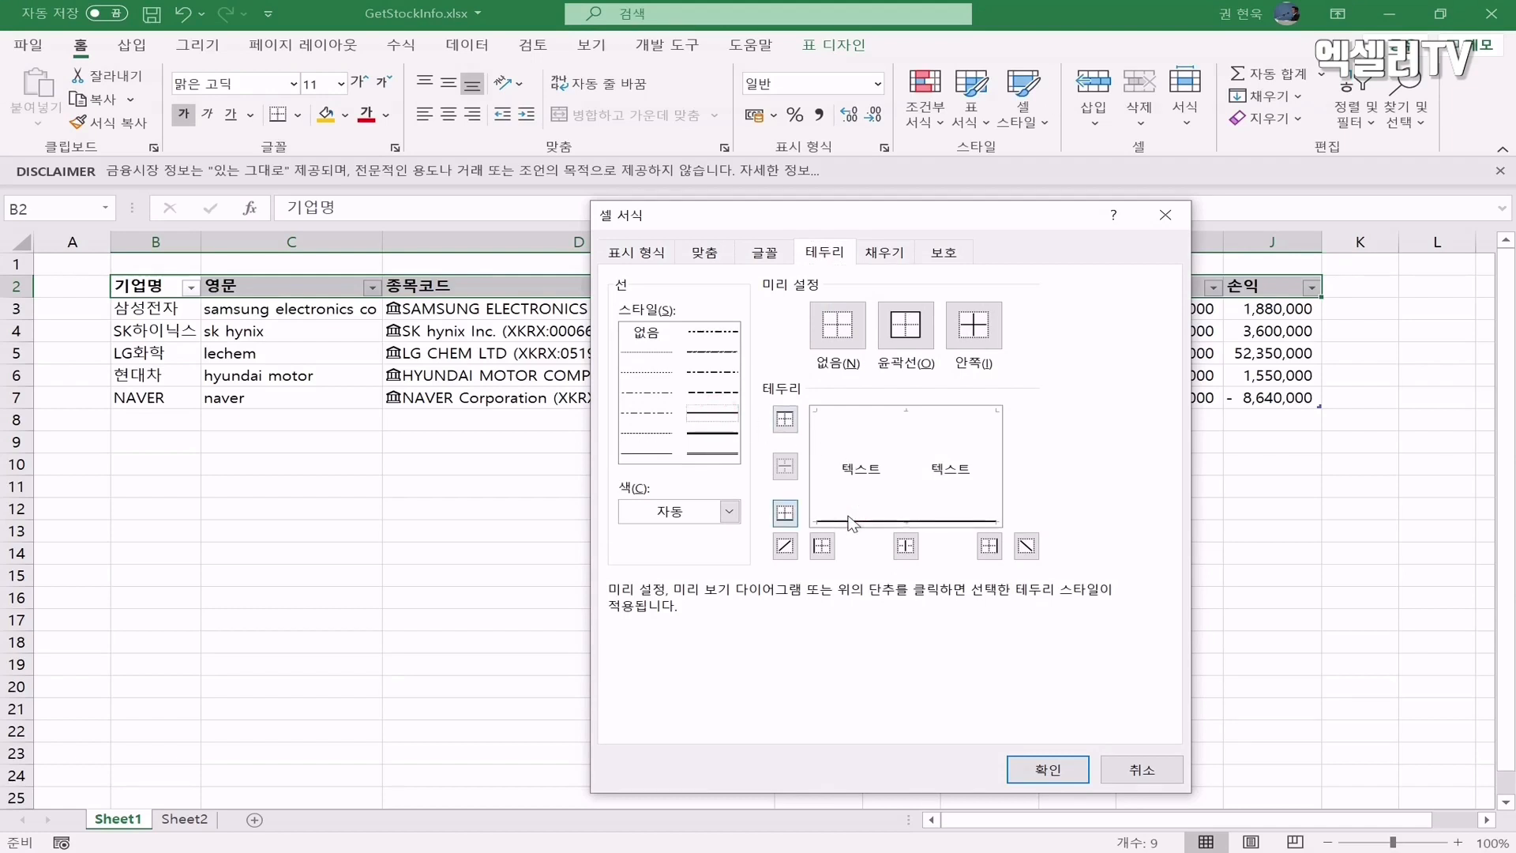
left_click(1070, 769)
Add a total row (요약 행) to the table and change its label in B8 to 합계
left_click(1037, 383)
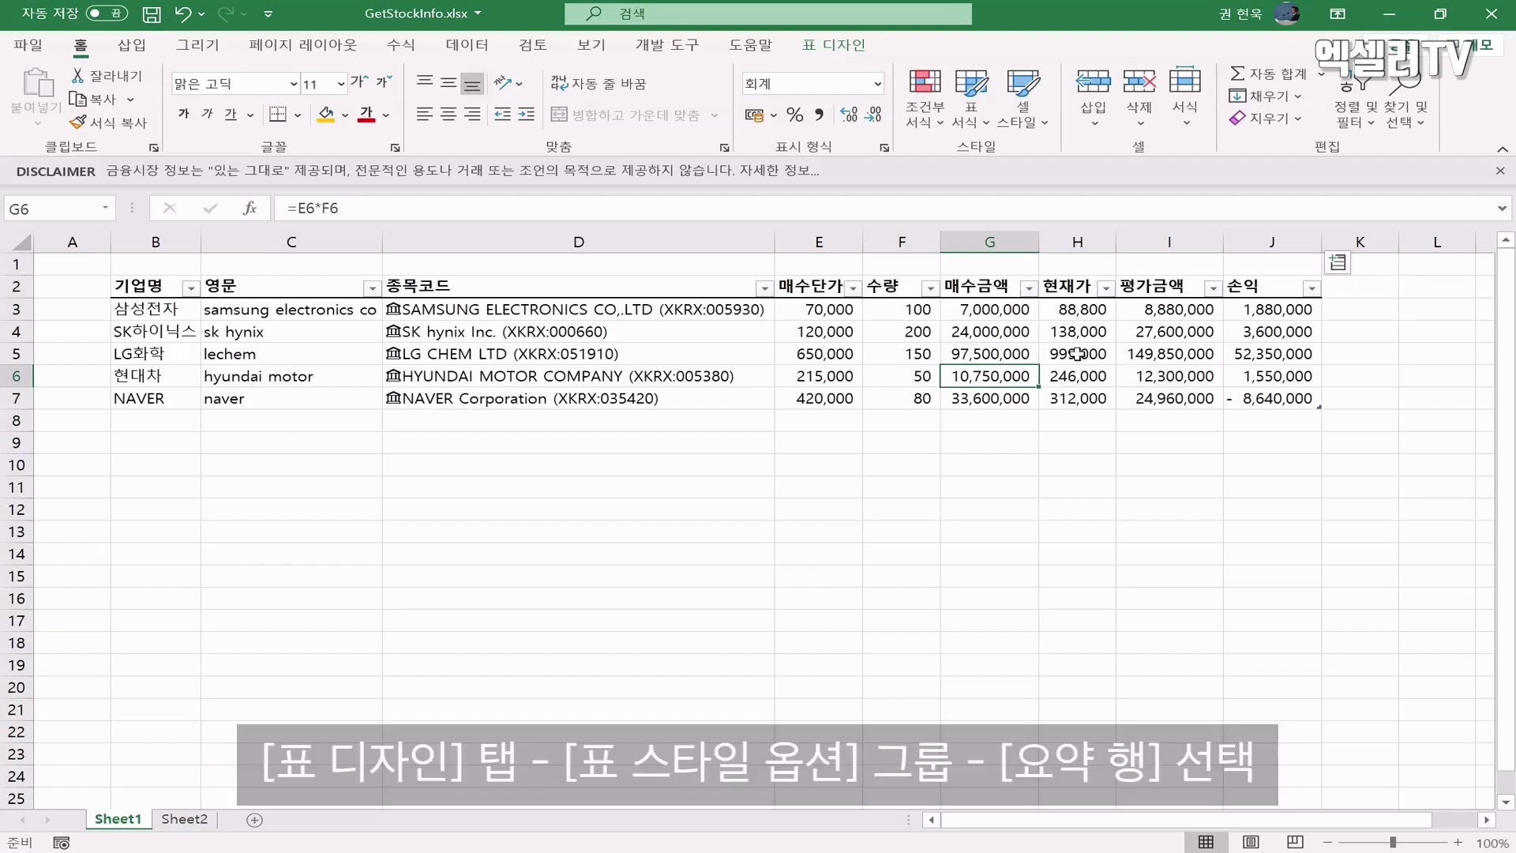
left_click(827, 43)
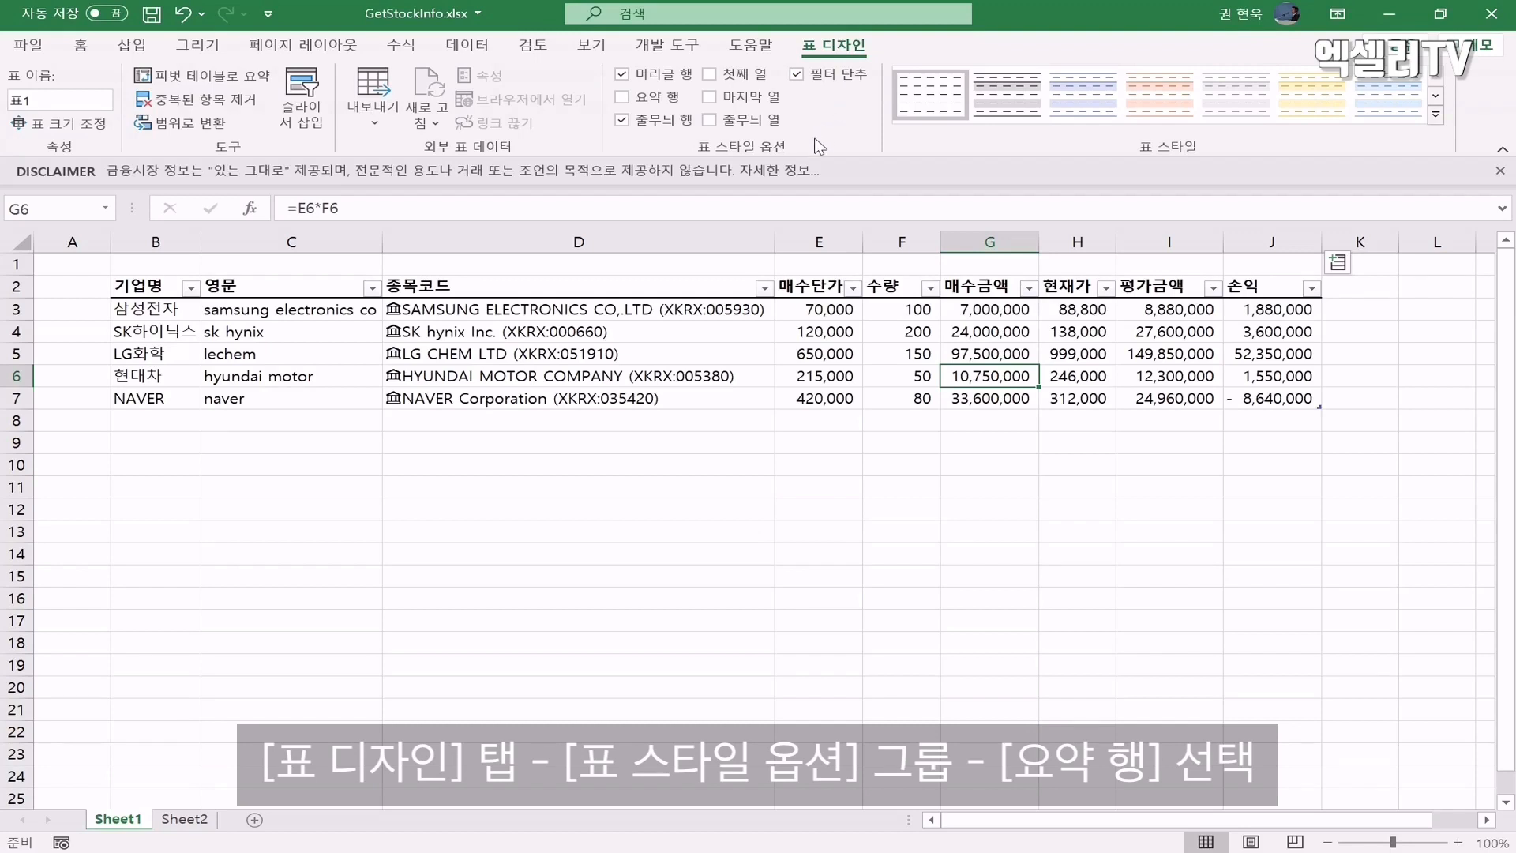
left_click(625, 96)
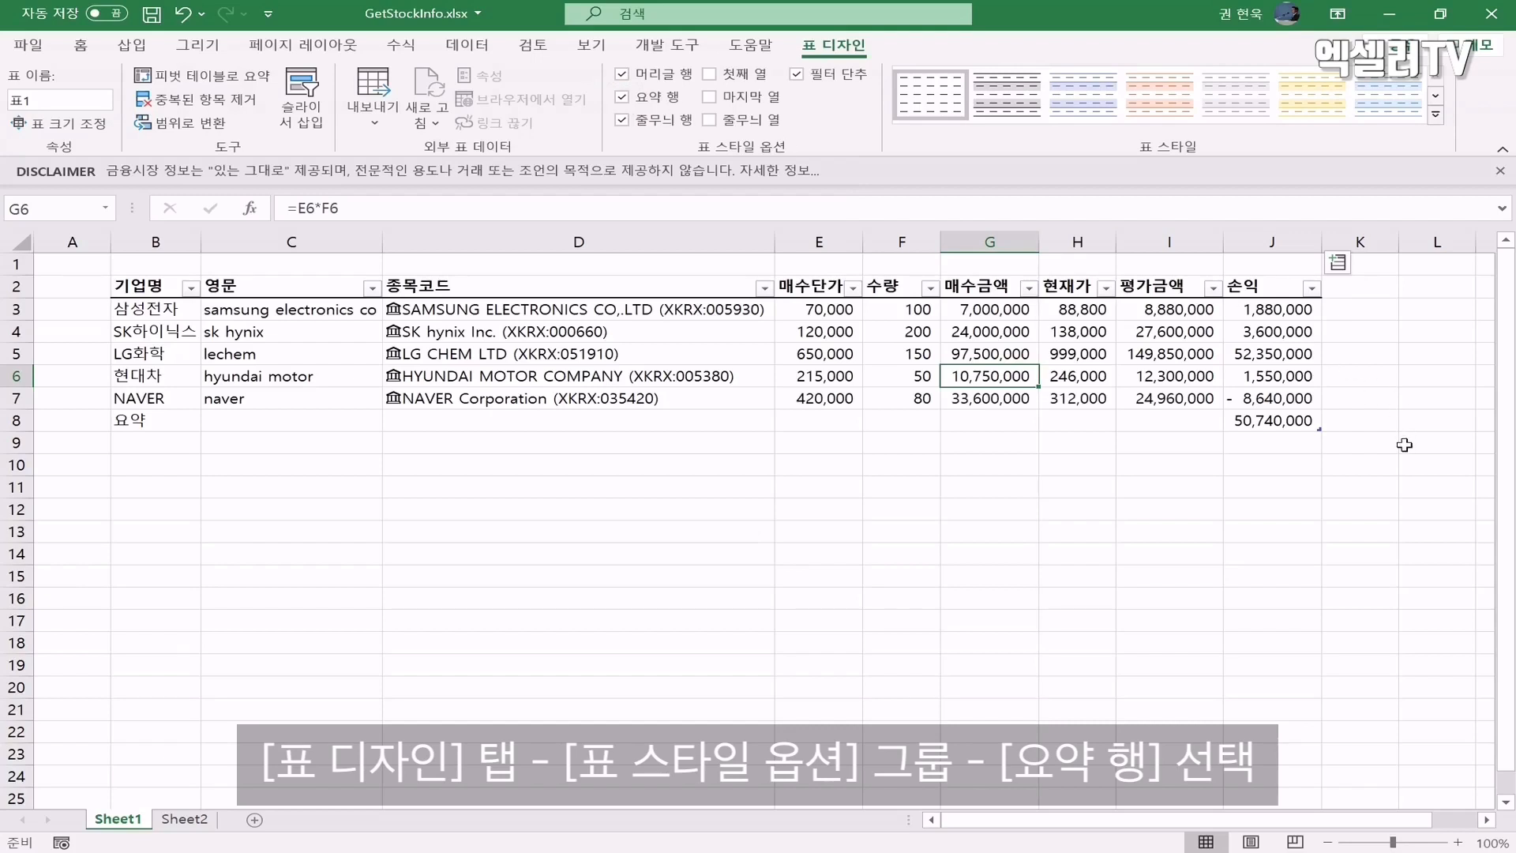
left_click(162, 421)
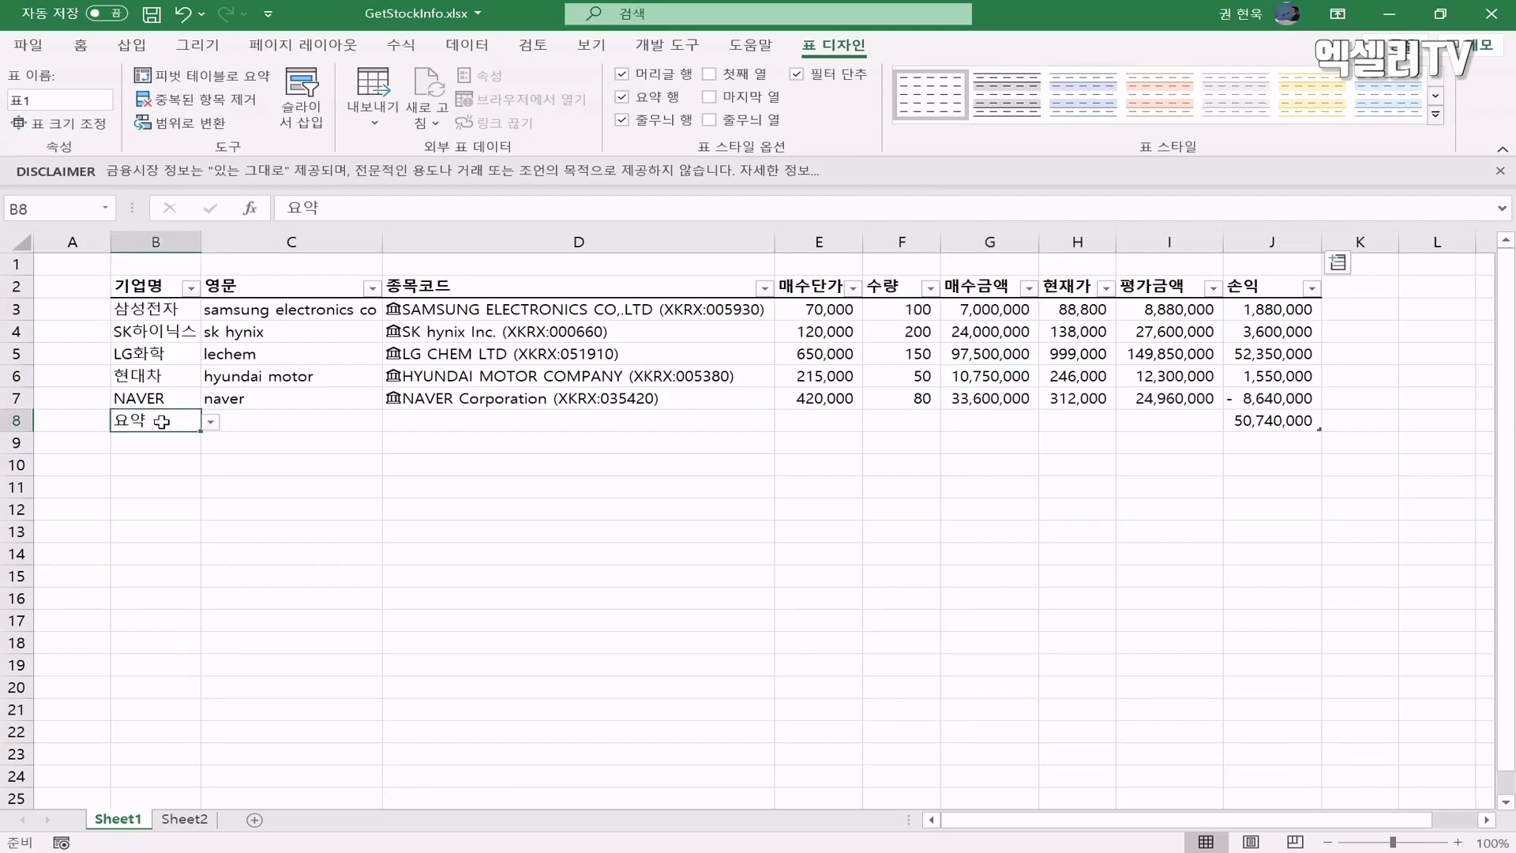
type("합계")
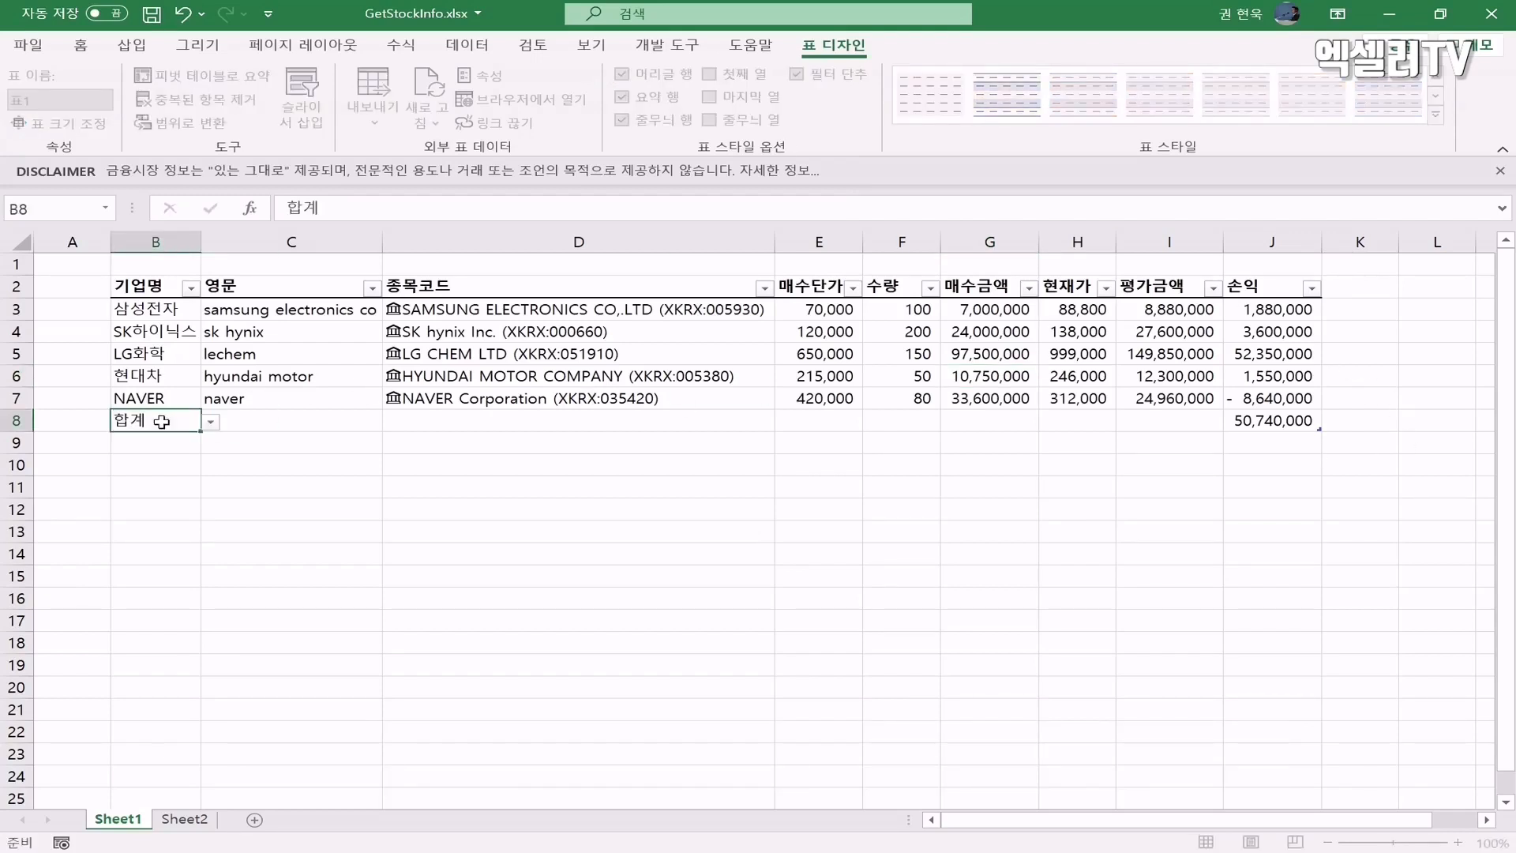
key("Return")
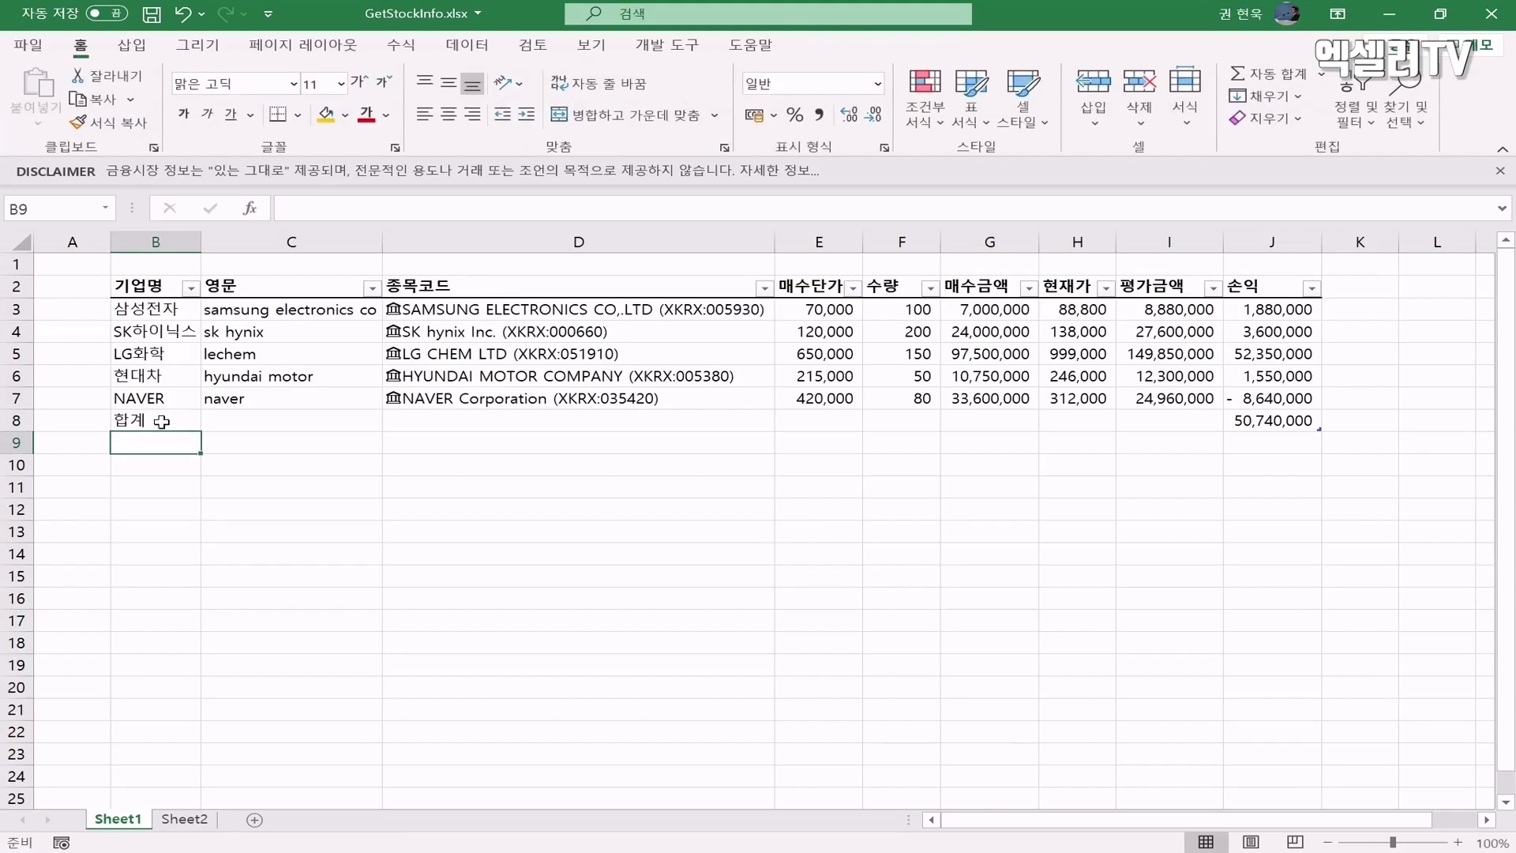
Set the total row function for the 평가금액 column in I8 to 합계
left_click(1264, 421)
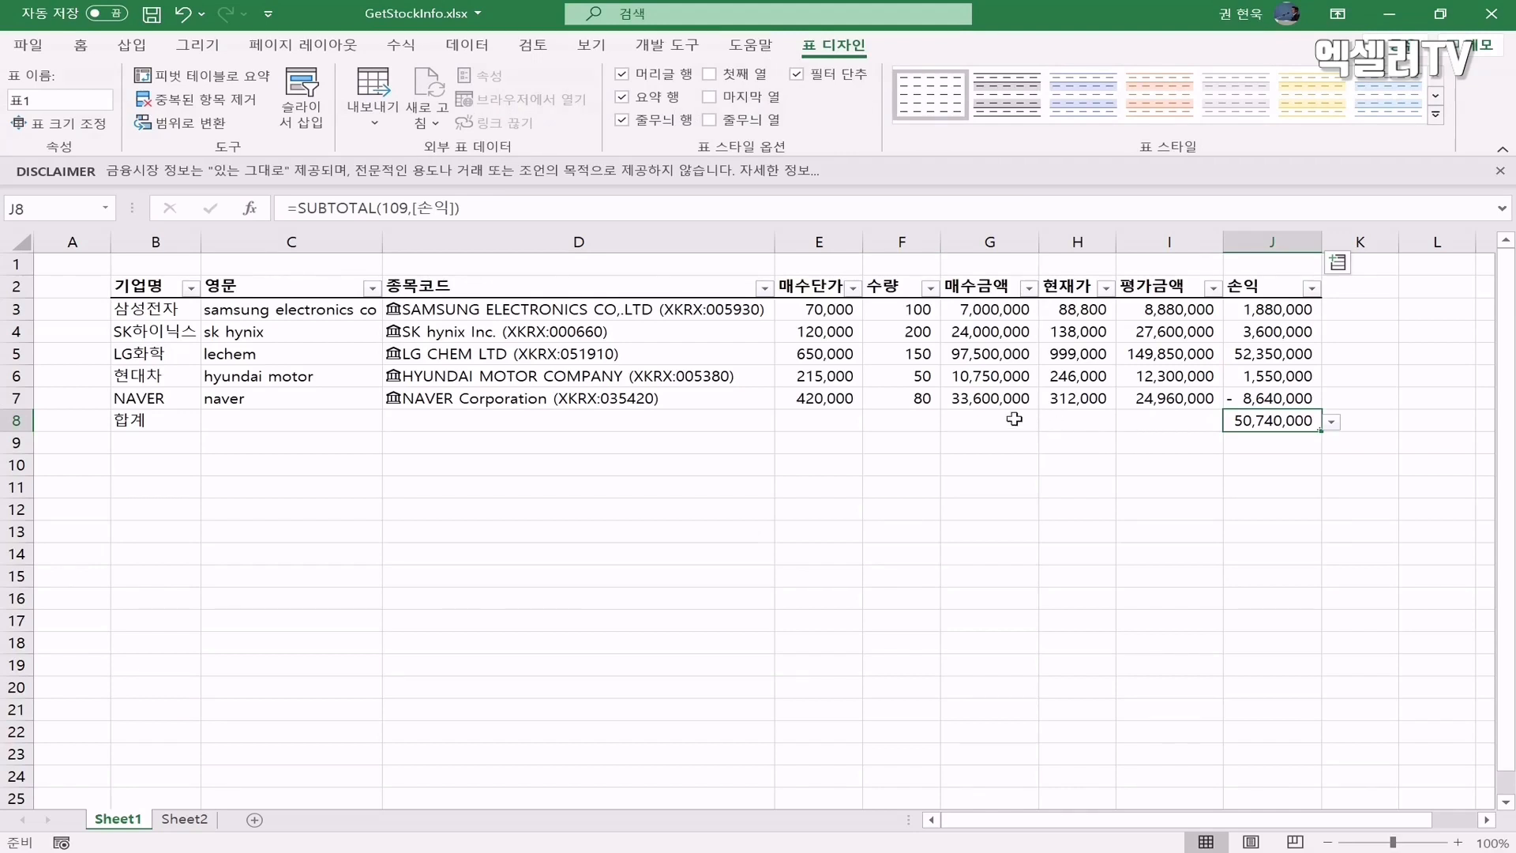
left_click(1161, 421)
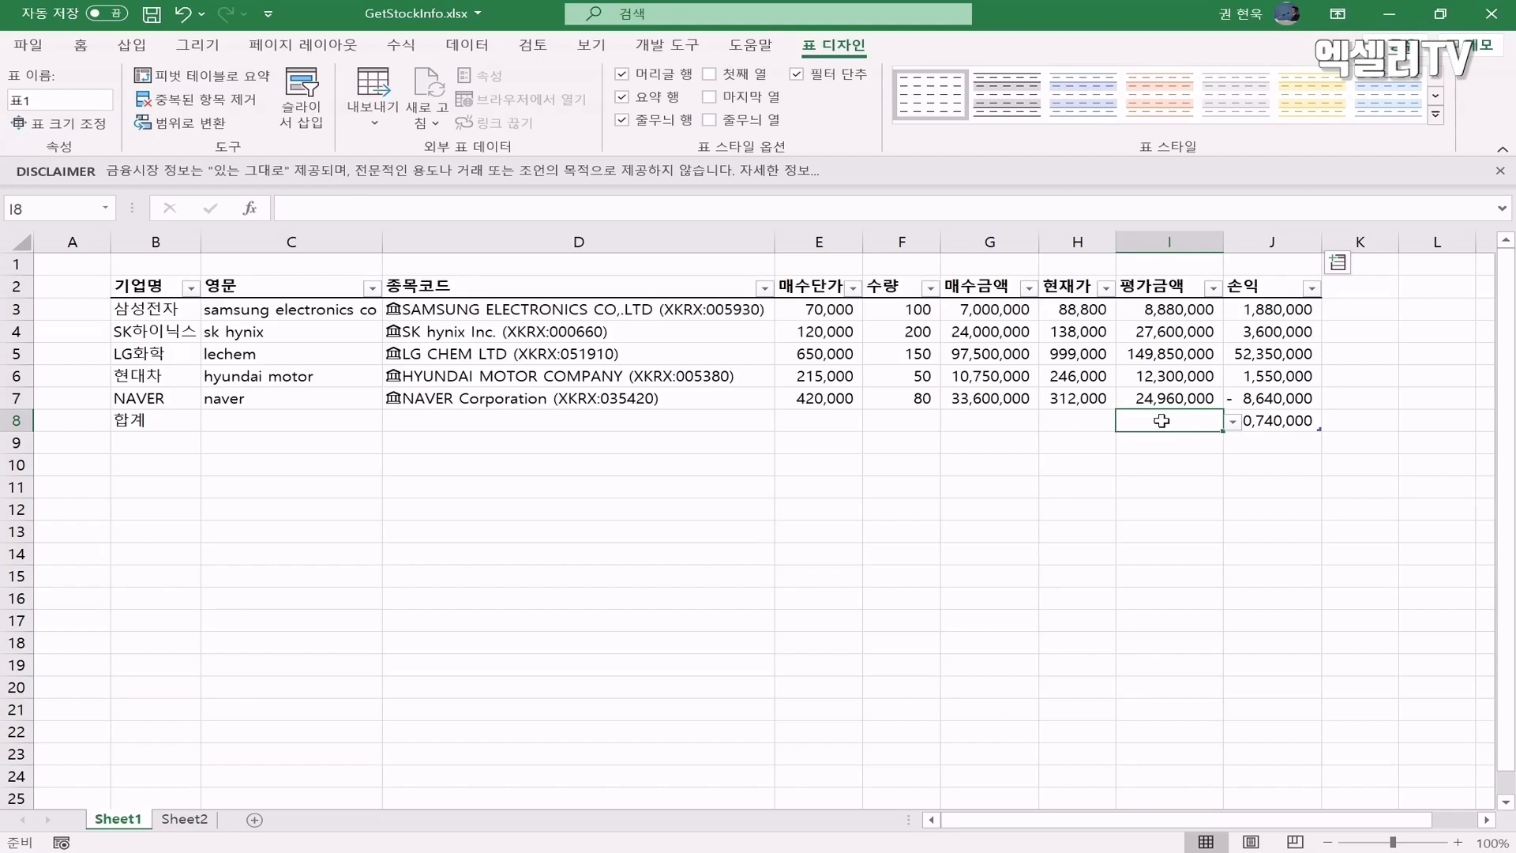
left_click(1233, 422)
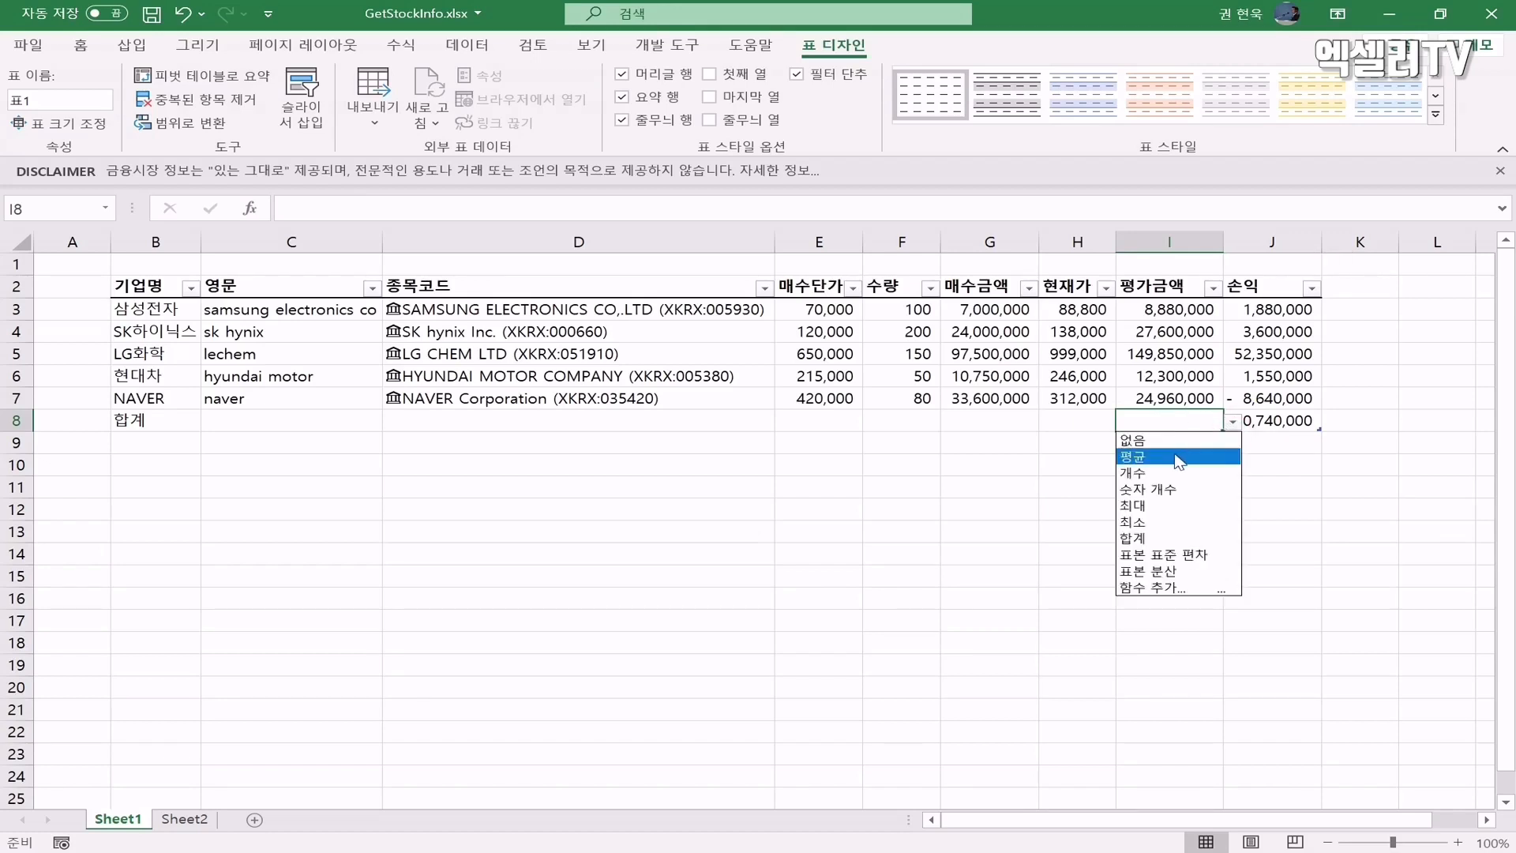
left_click(1147, 537)
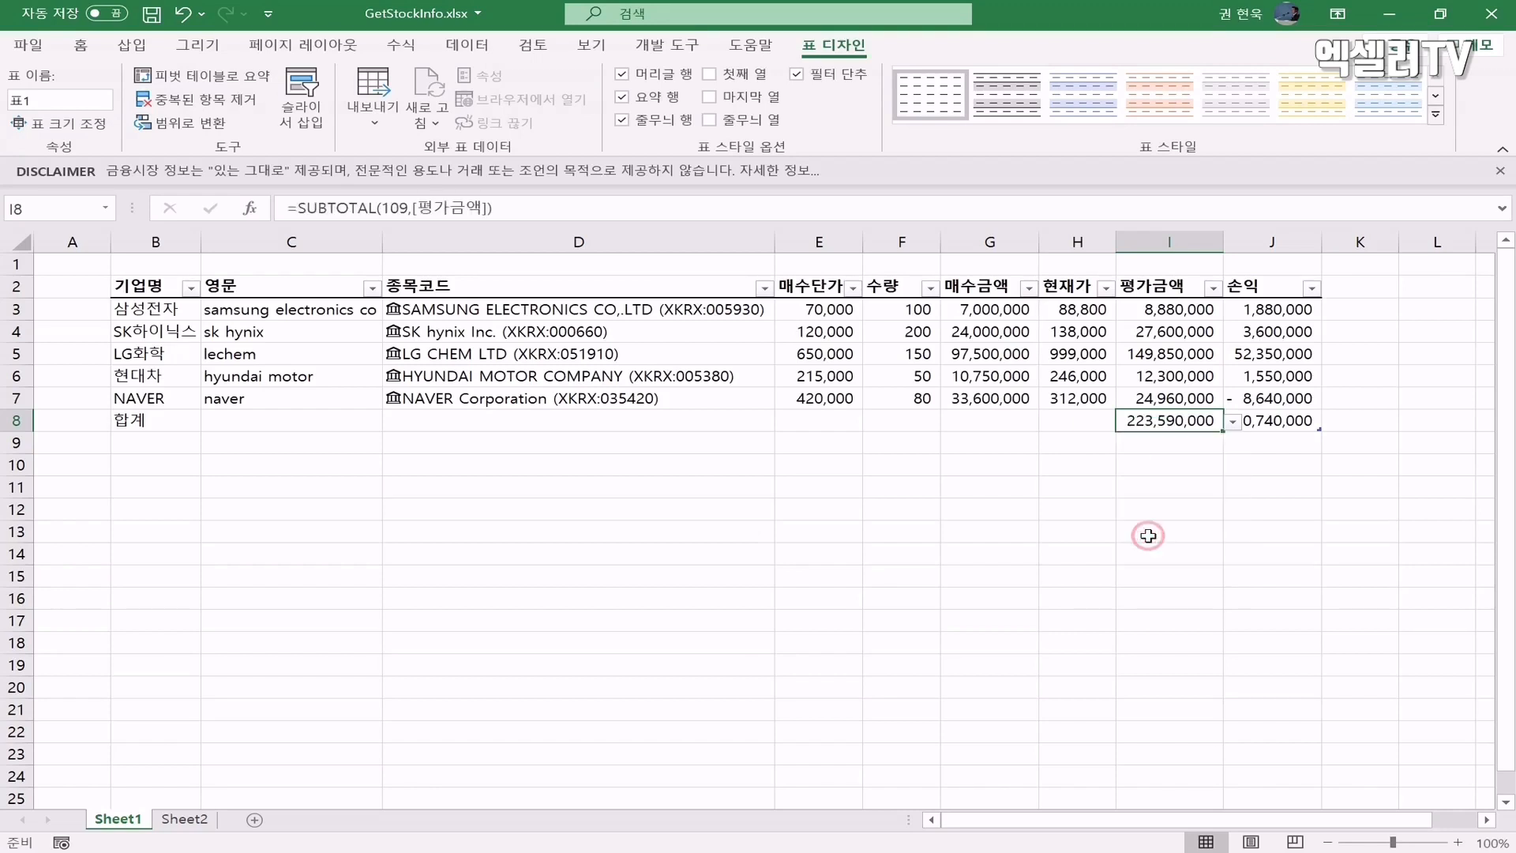
Set the total row function for the 매수금액 column in G8 to 합계 and autofit column G
left_click(1010, 425)
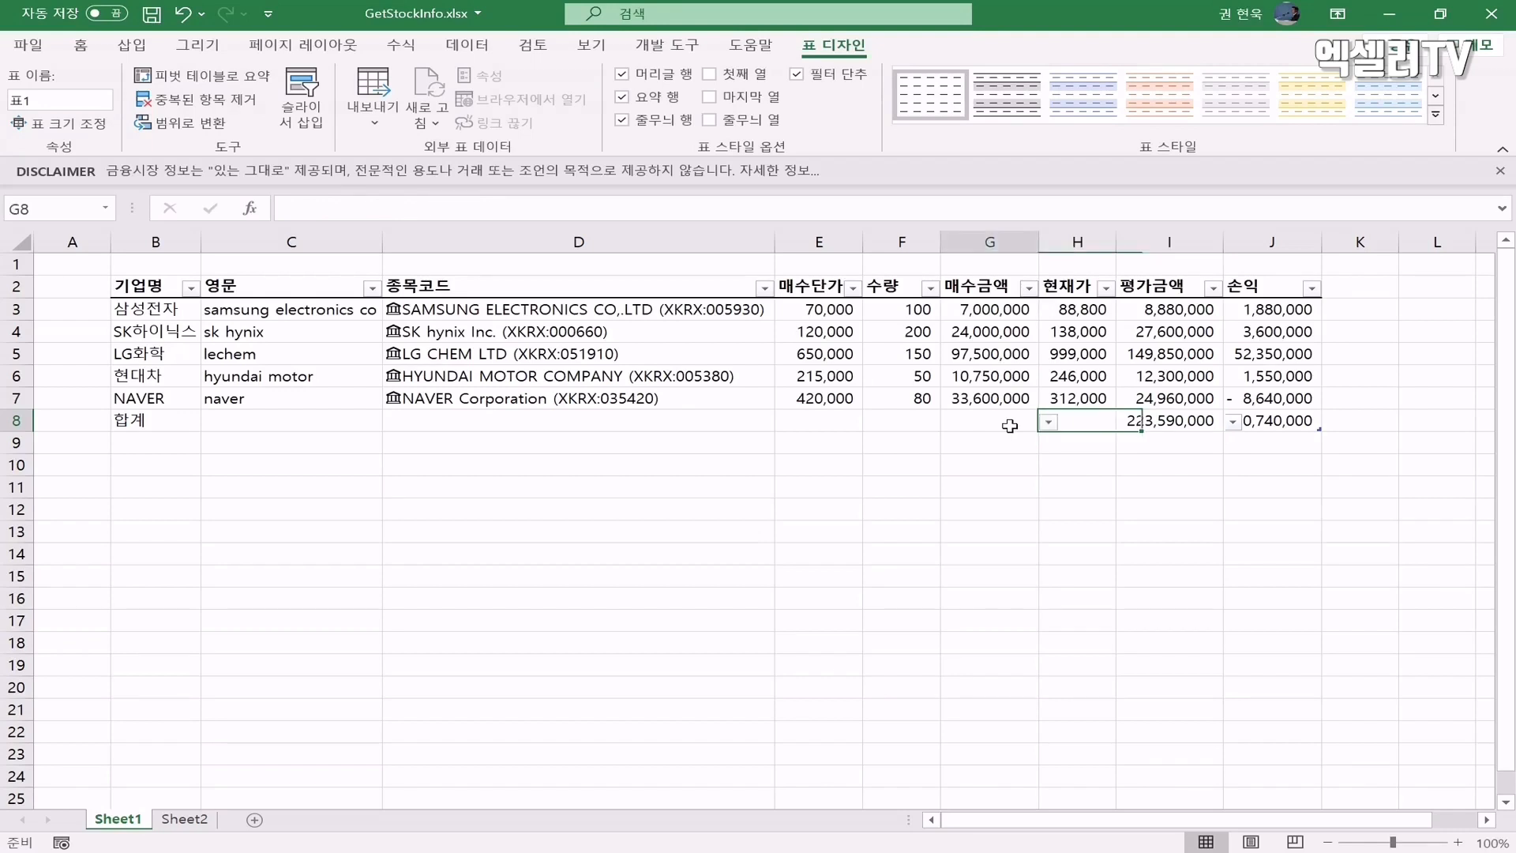
left_click(1049, 424)
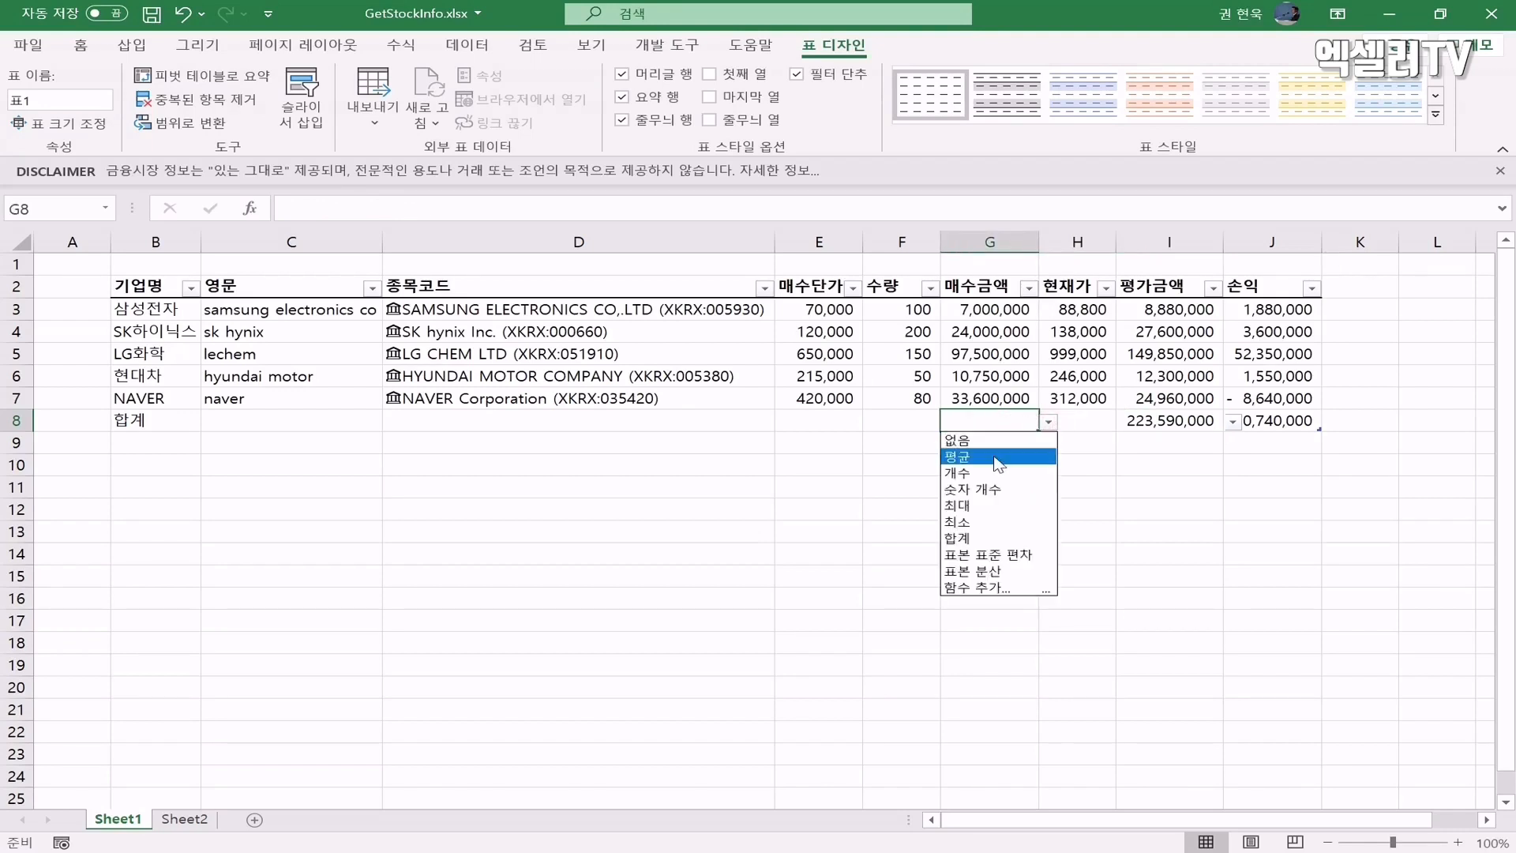
left_click(973, 539)
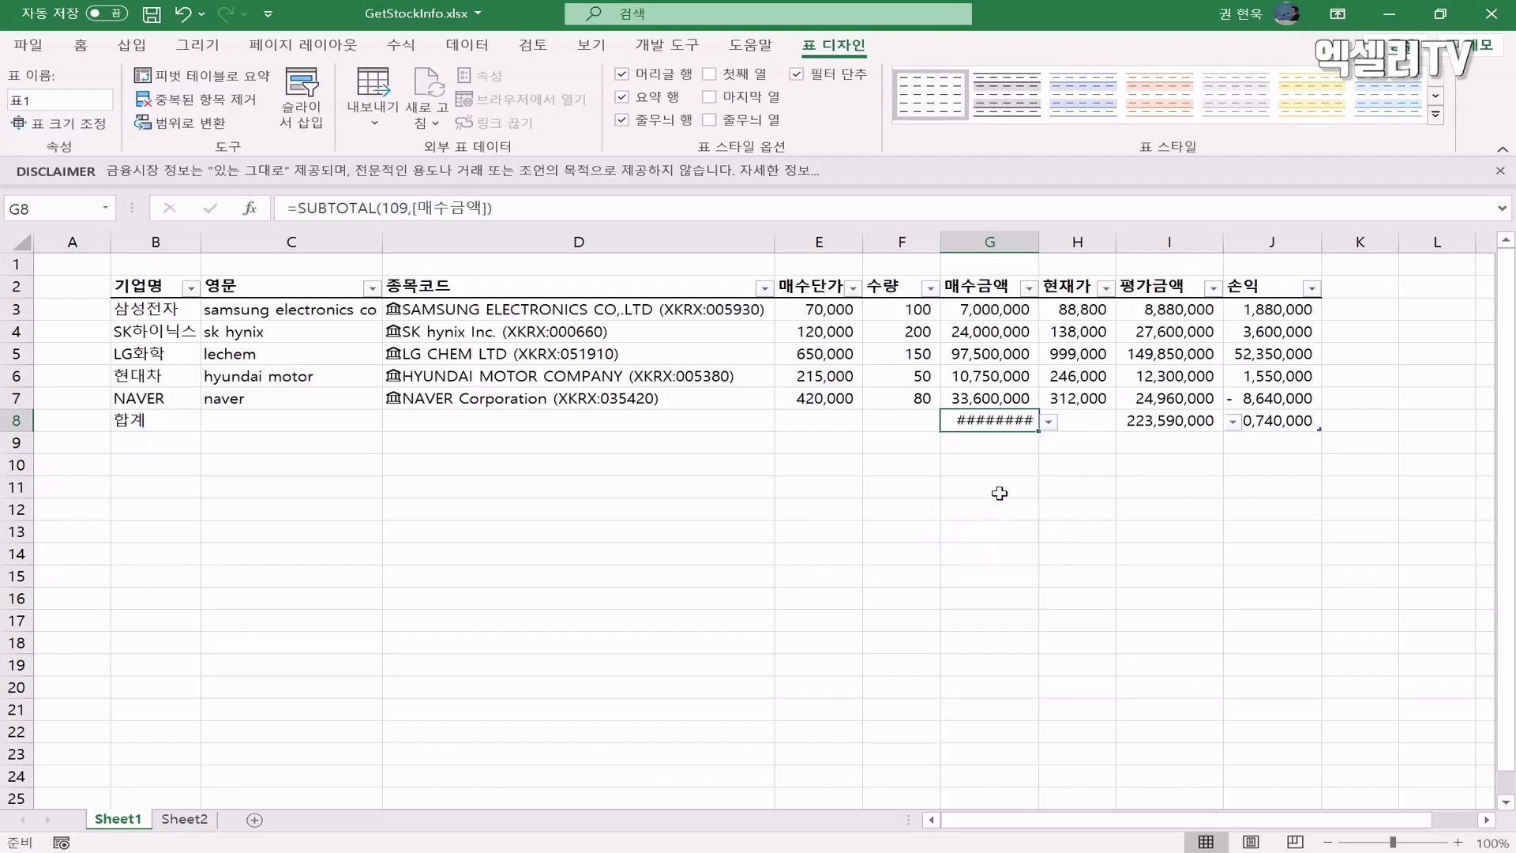
double_click(1039, 244)
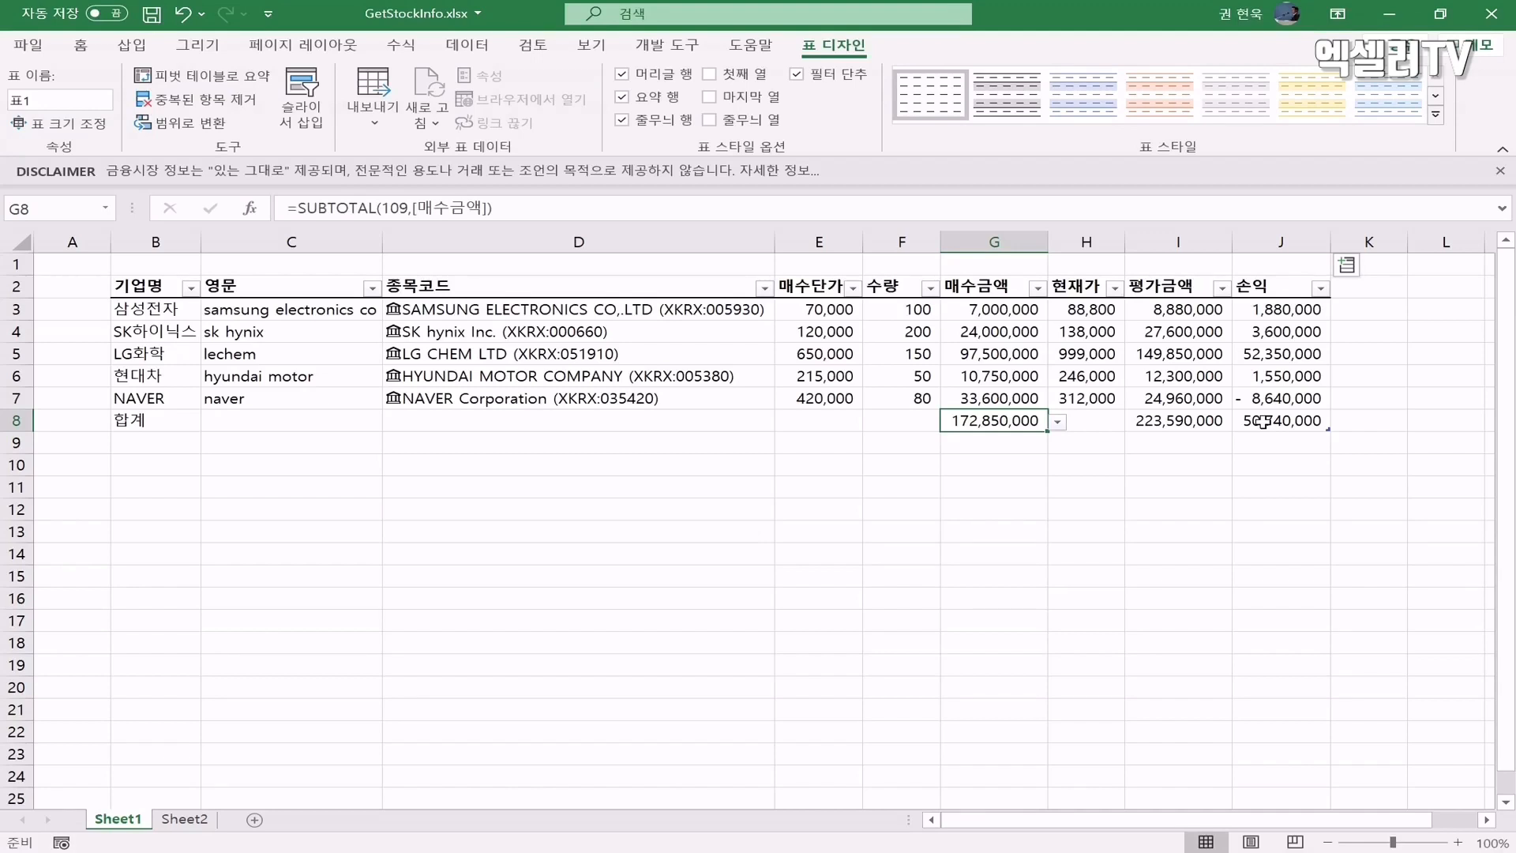
Create a conditional formatting rule for the 손익 values J3:J7 that applies to cells with a value less than 0
left_click(1254, 308)
left_click_drag(1254, 309, 1258, 400)
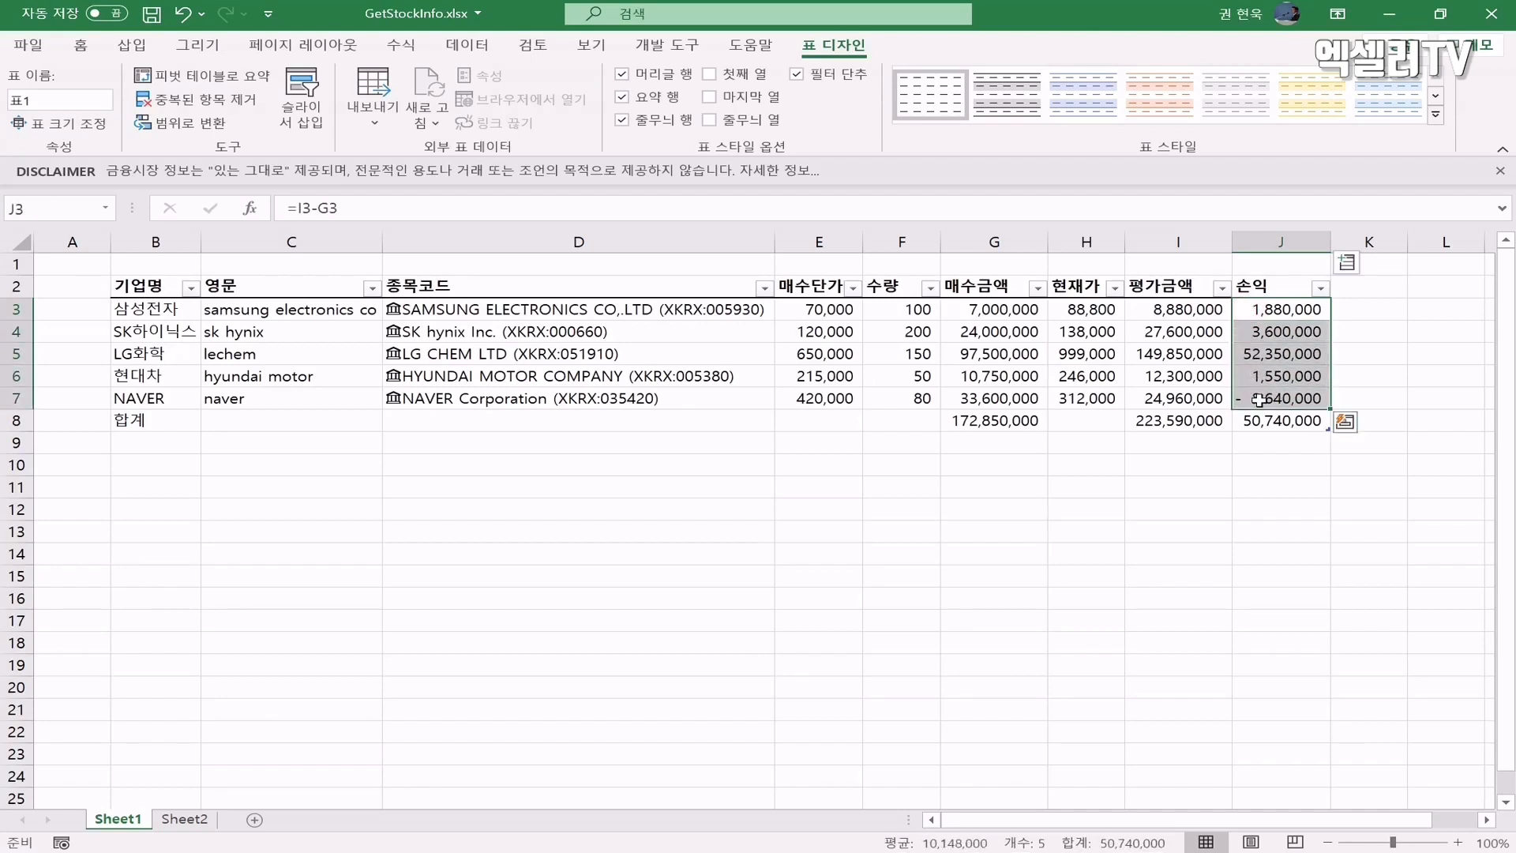
left_click(80, 46)
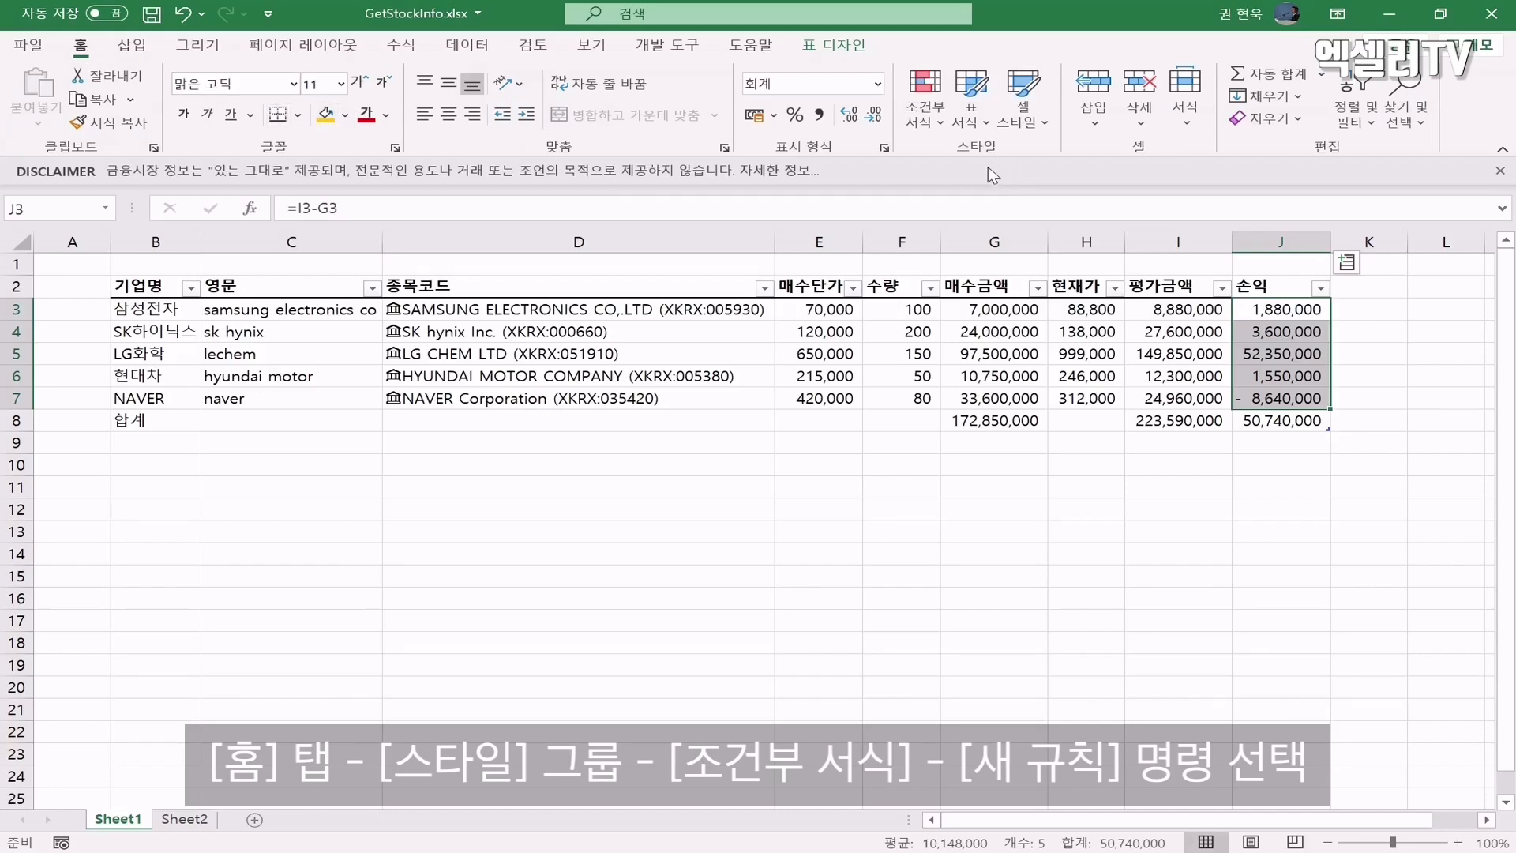
left_click(925, 125)
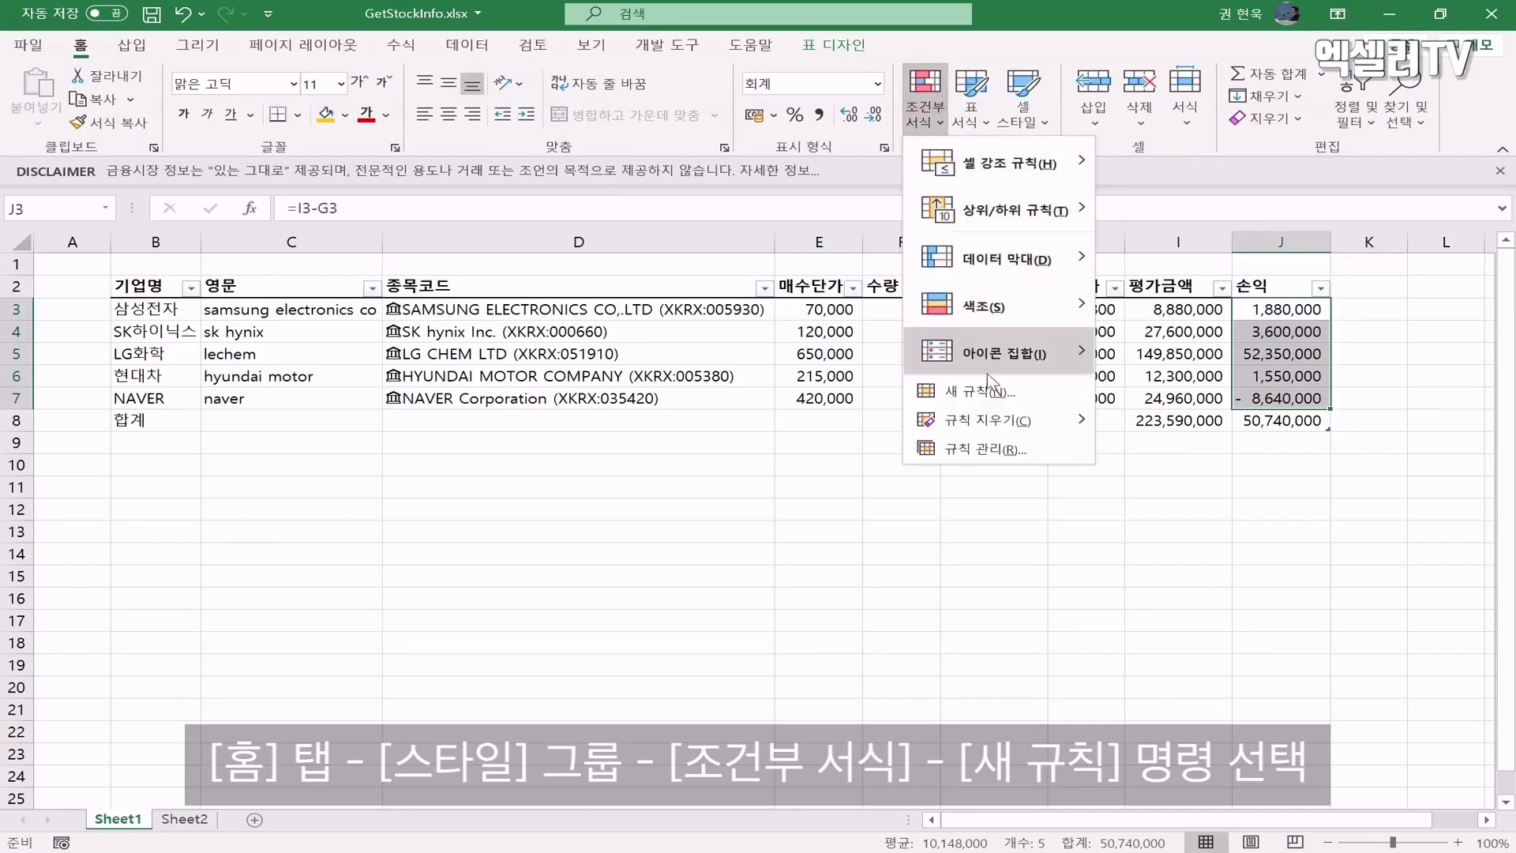
left_click(1040, 400)
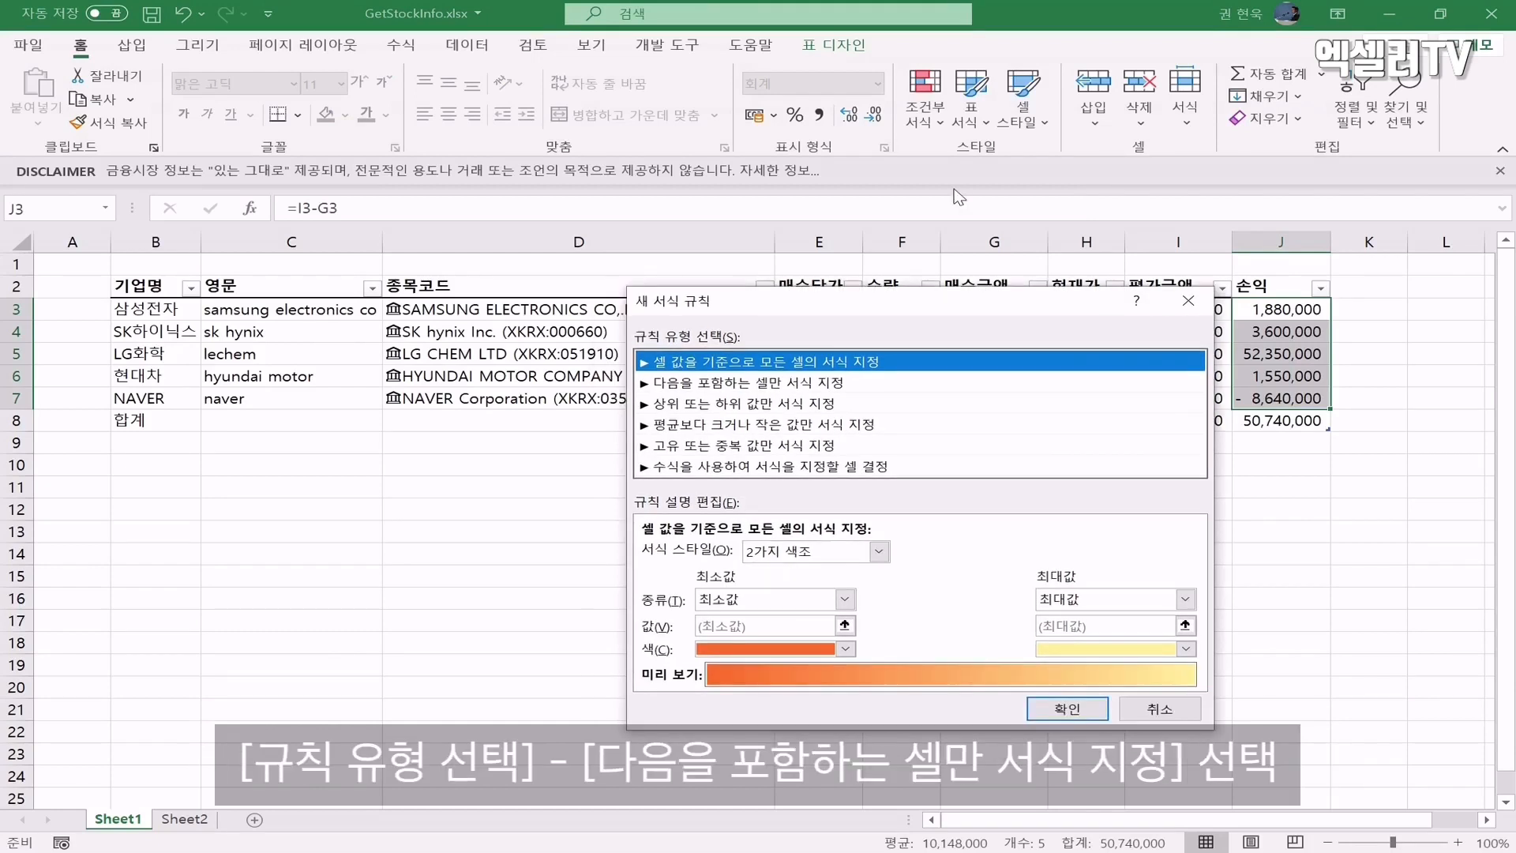
left_click(751, 387)
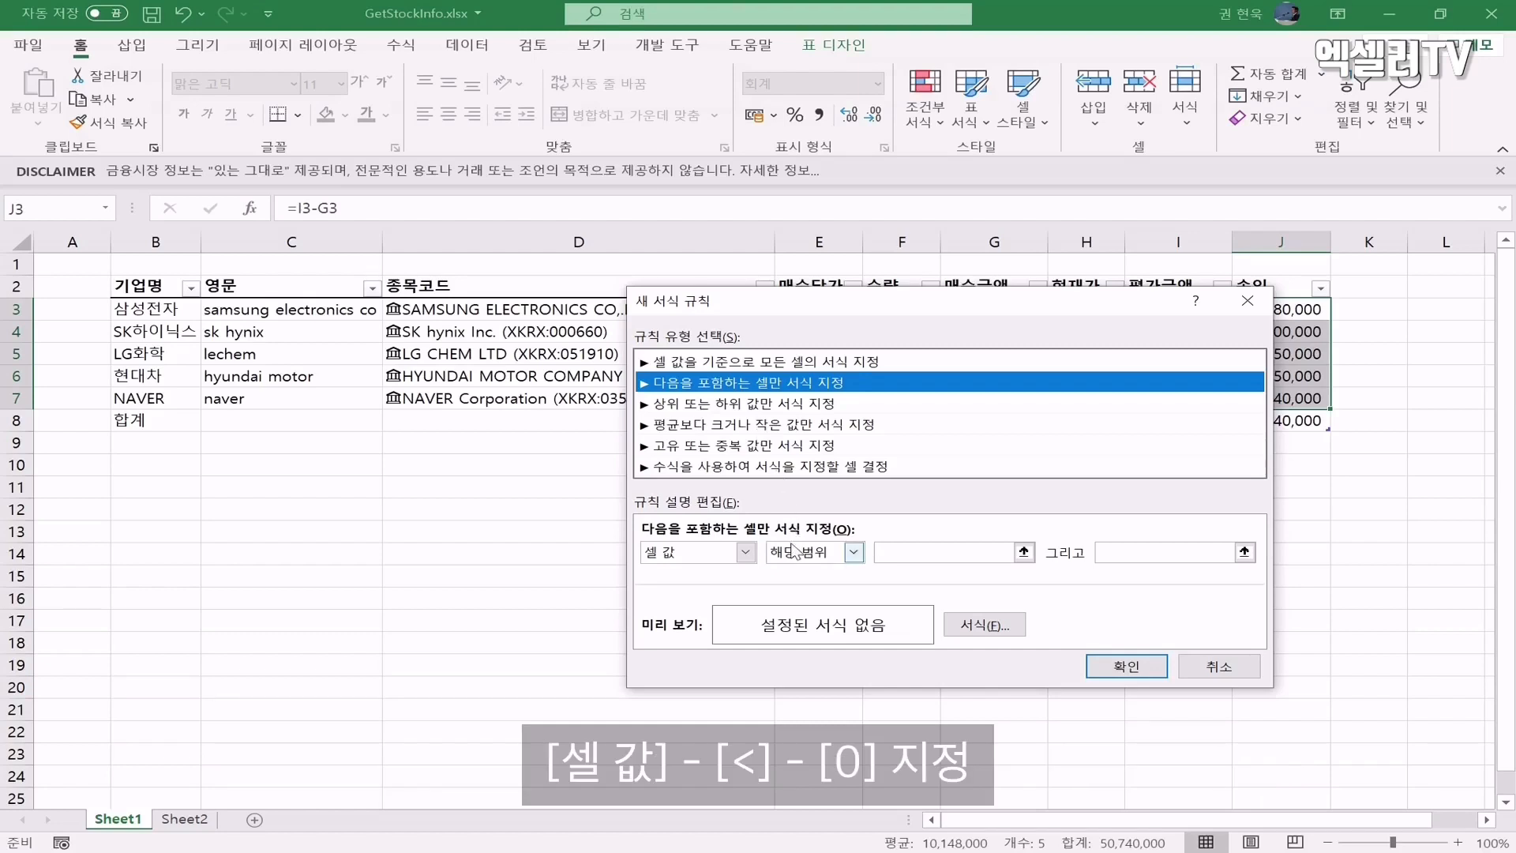
left_click(854, 552)
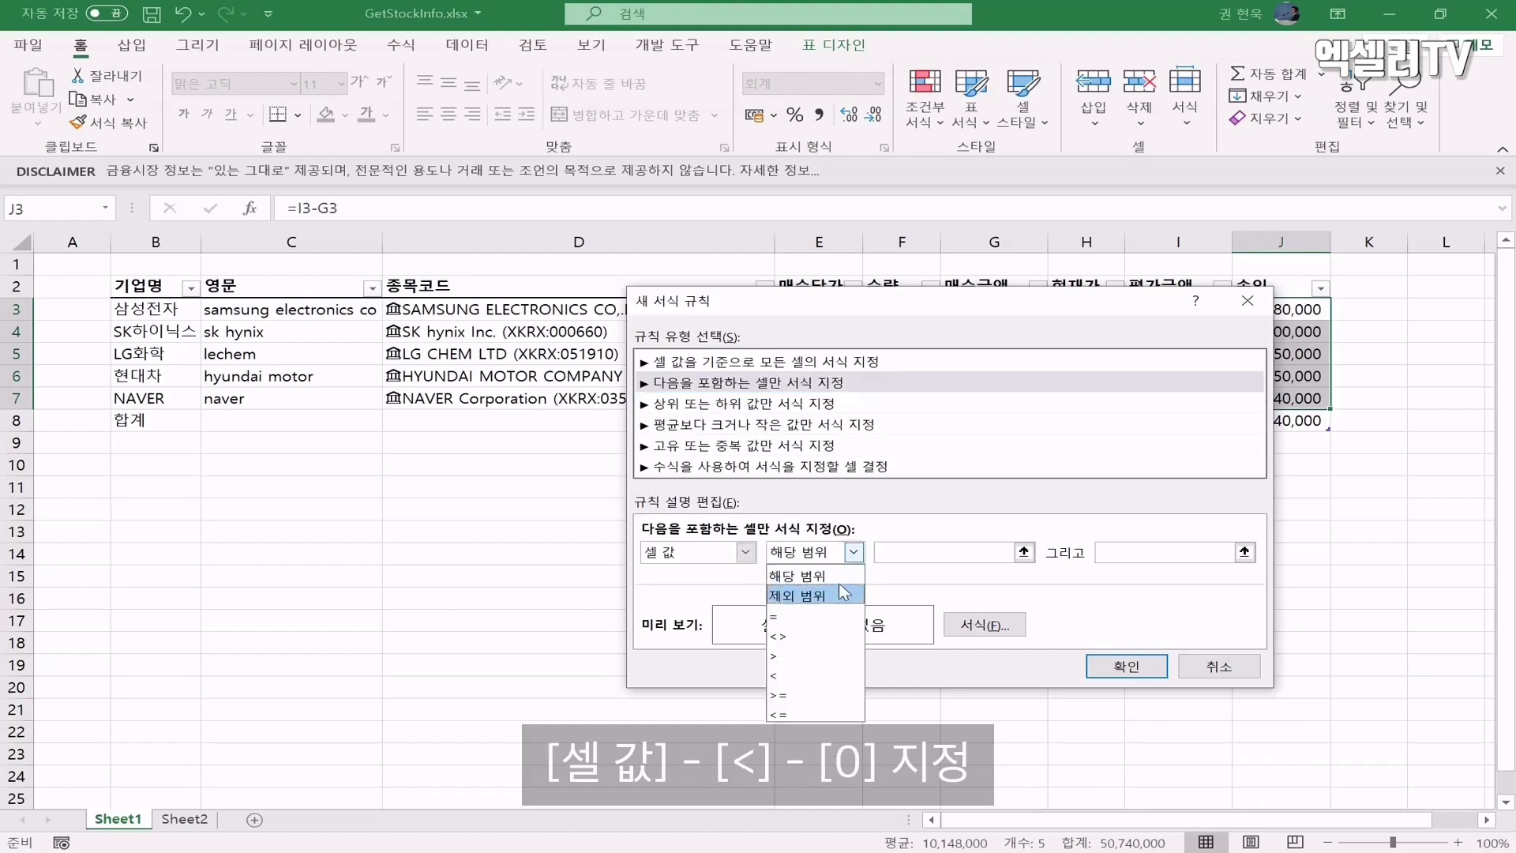
left_click(809, 676)
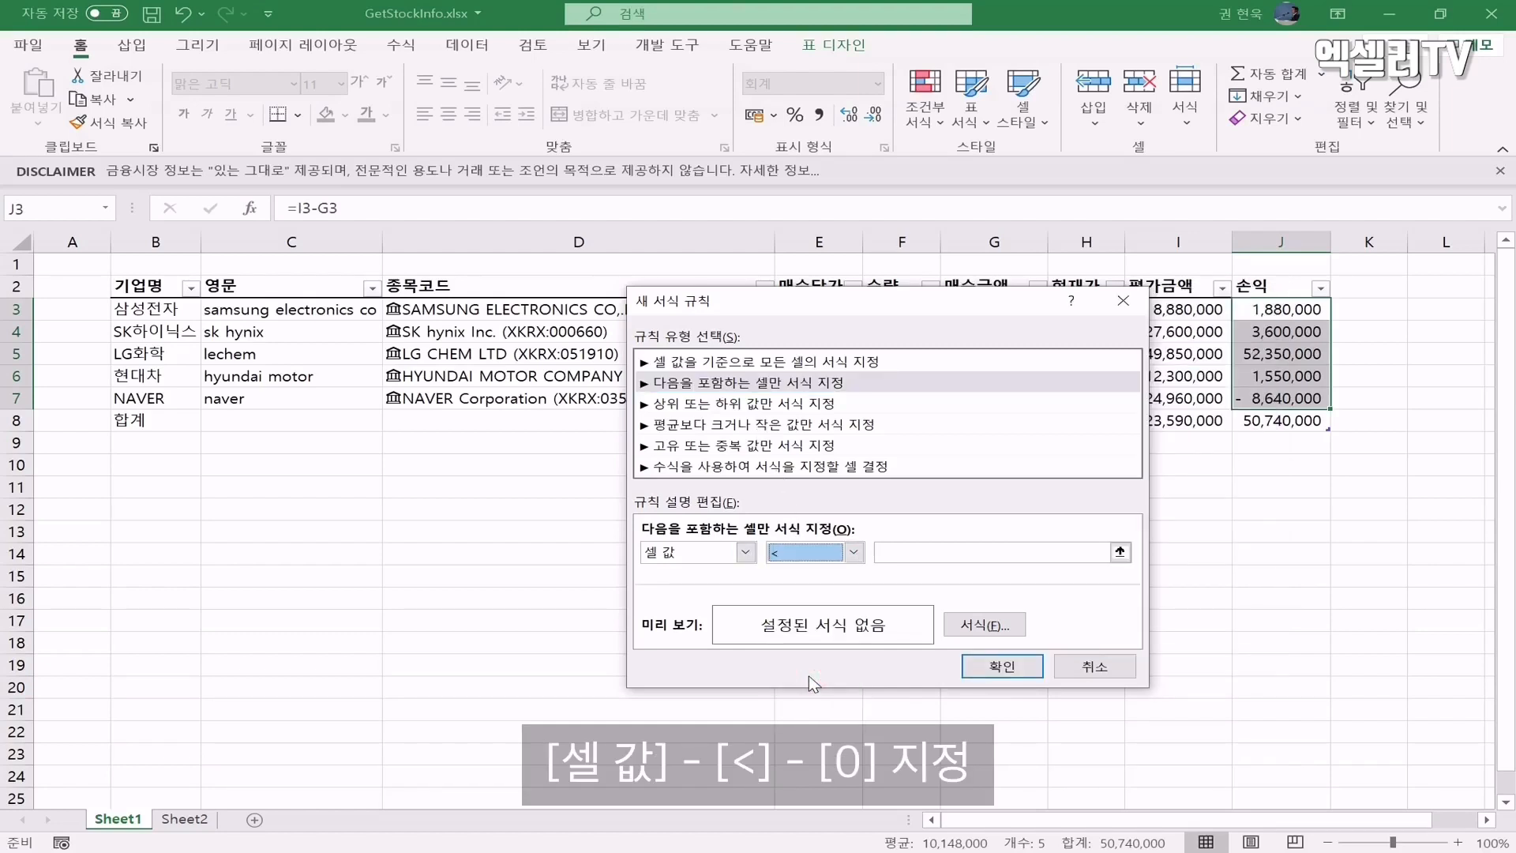
left_click(892, 554)
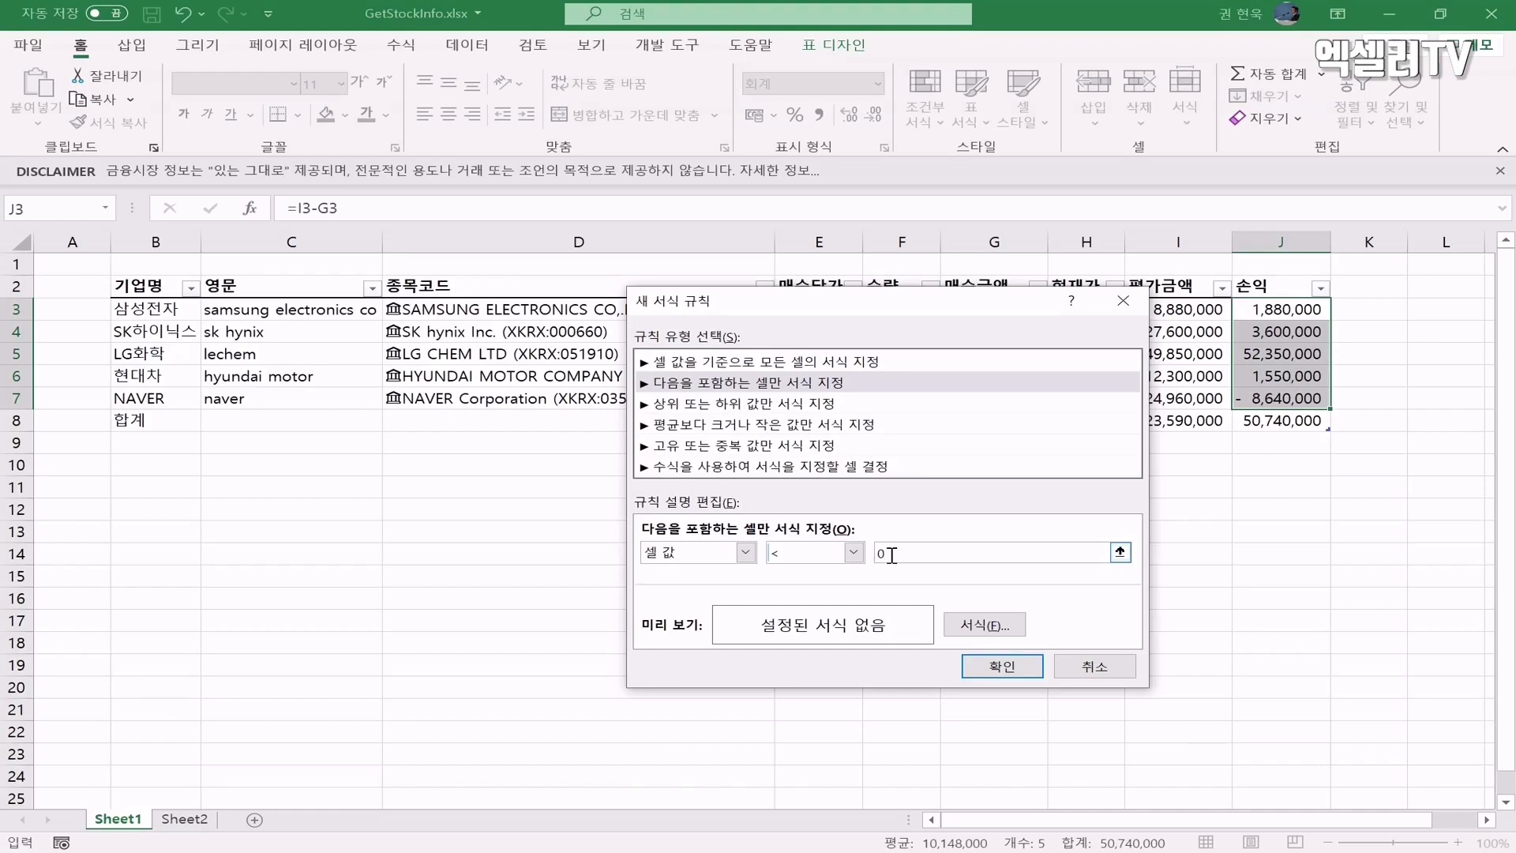
Give the less-than-0 rule a standard red font colour and apply it to the 손익 cells
left_click(1008, 628)
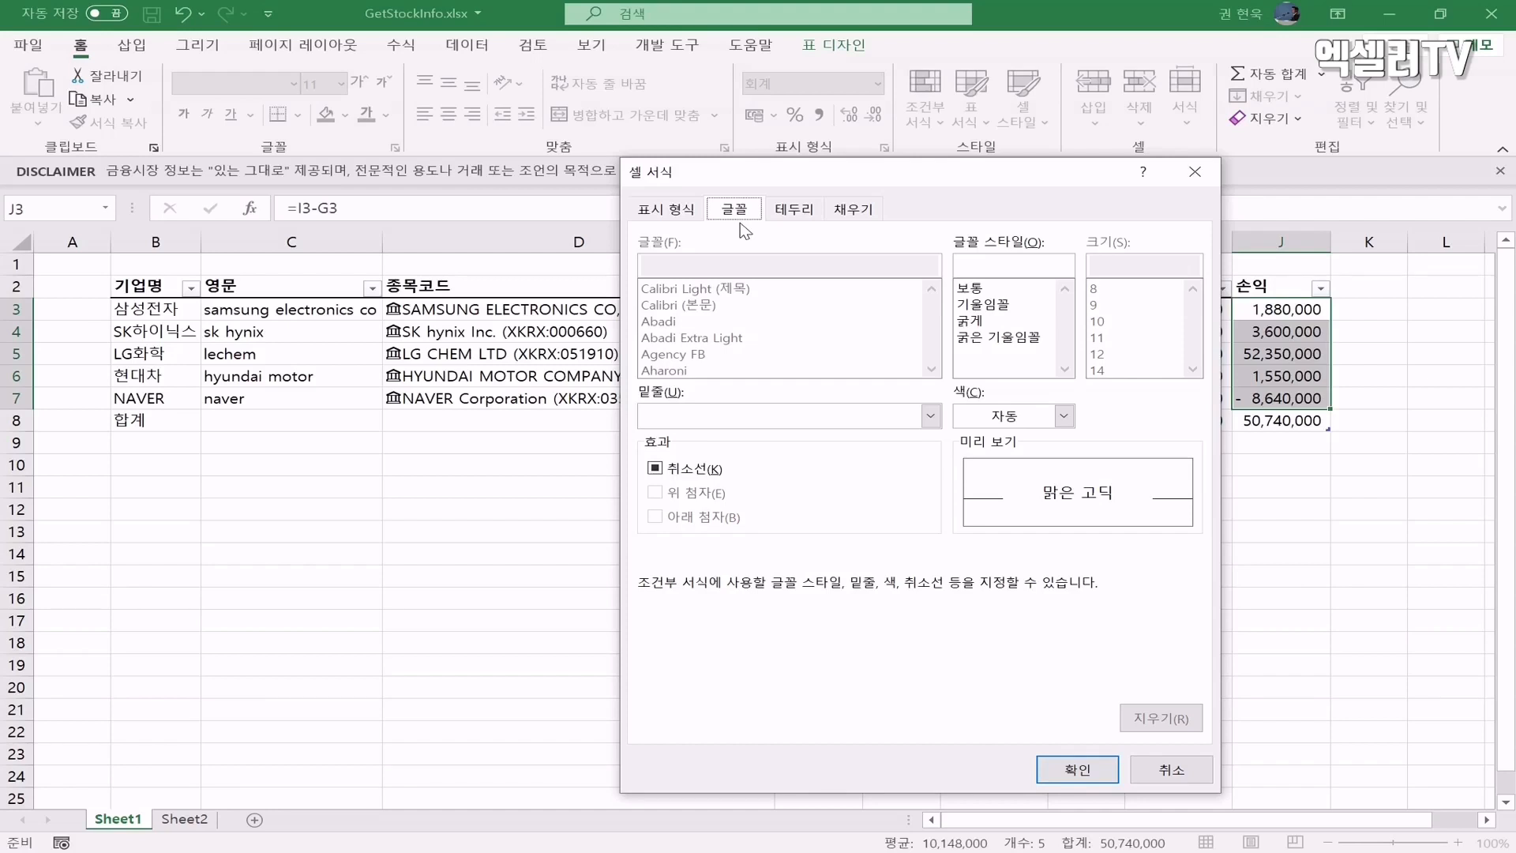
left_click(1064, 416)
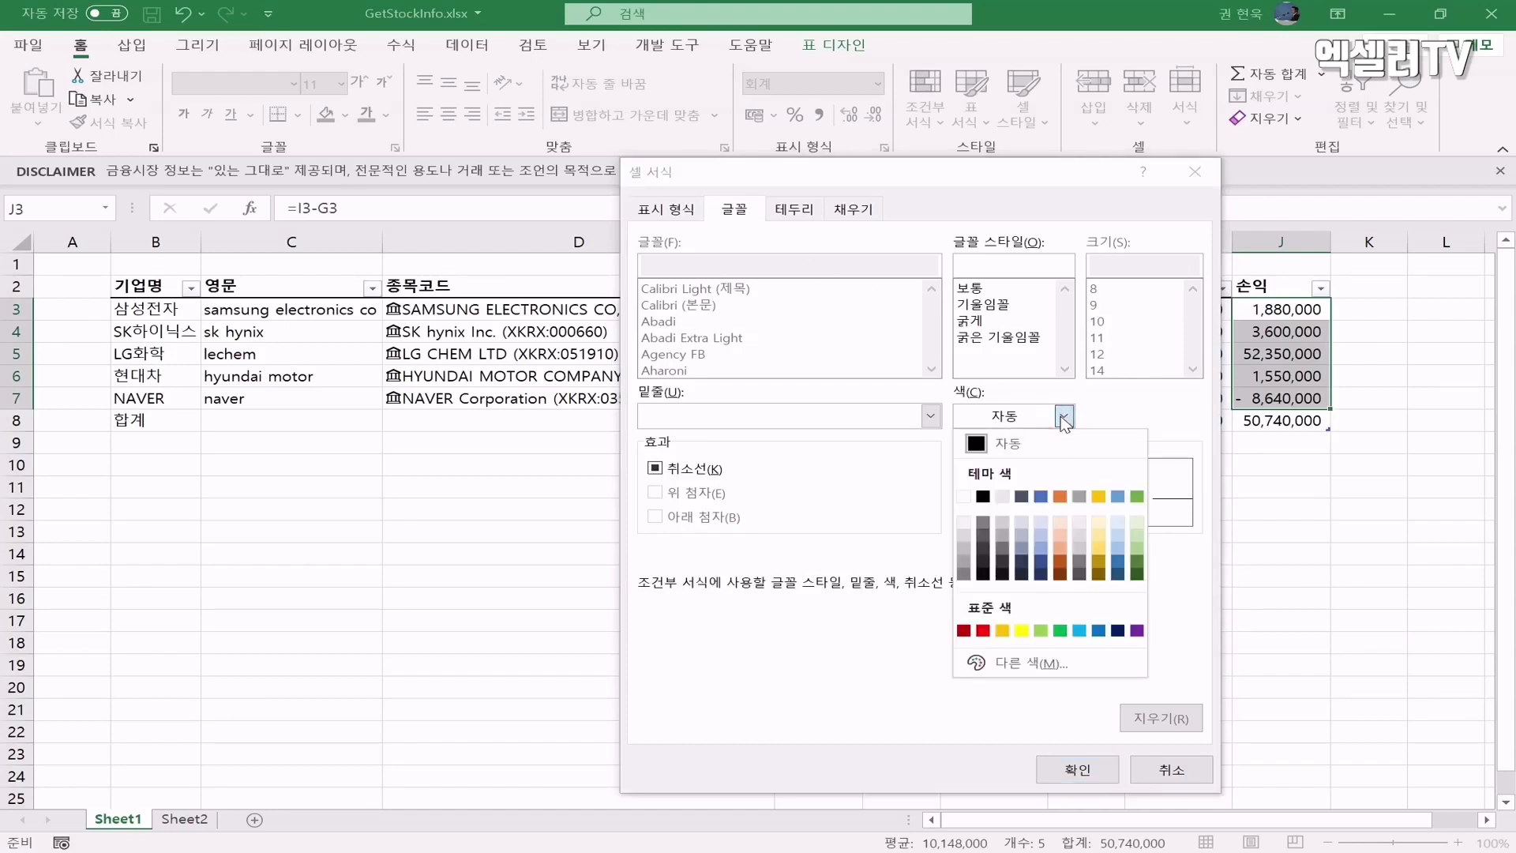
left_click(984, 631)
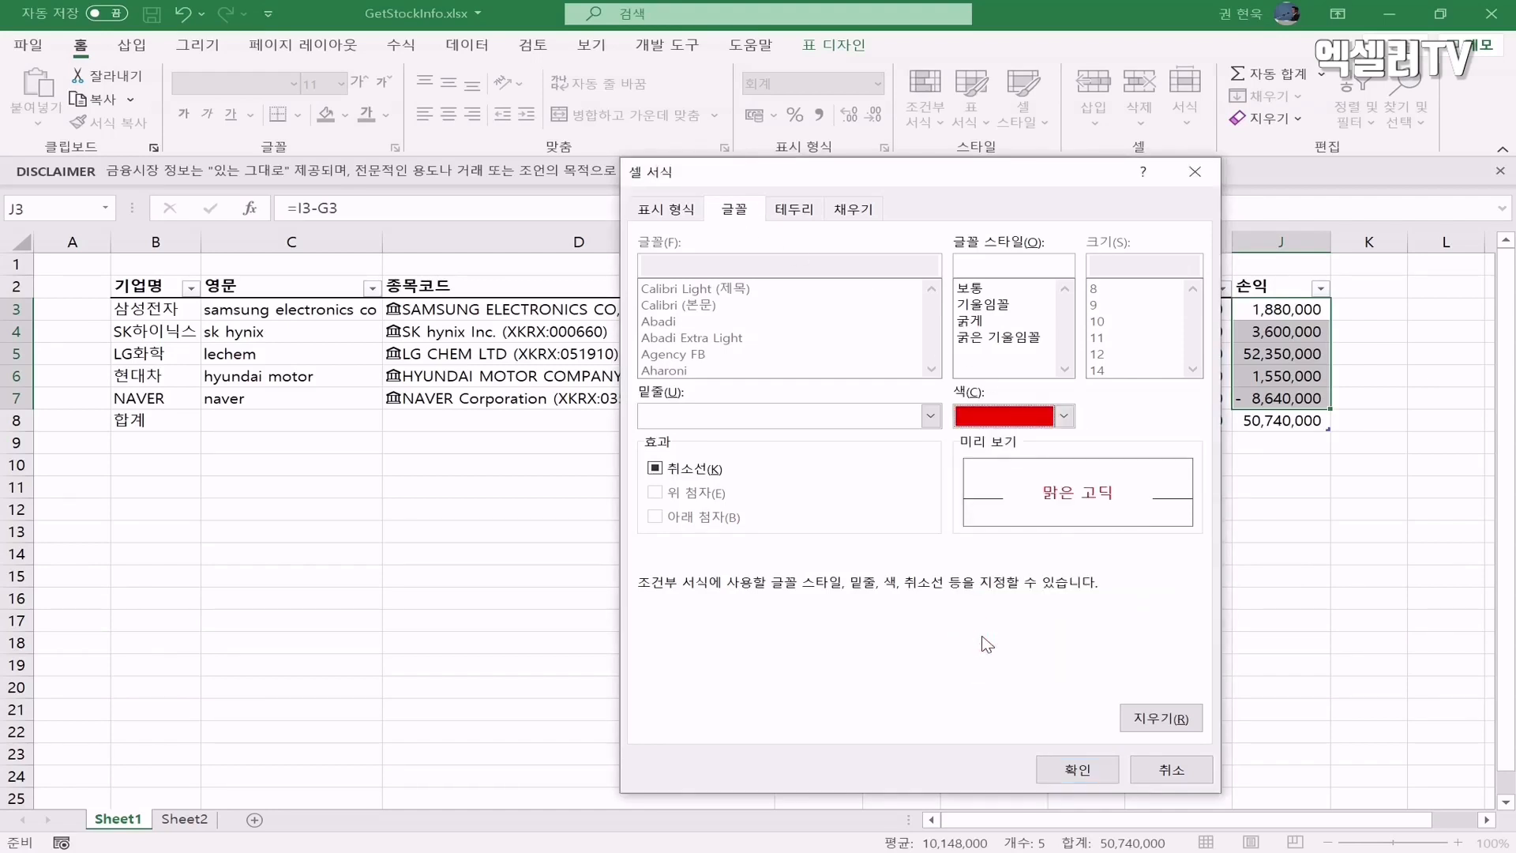
left_click(1079, 770)
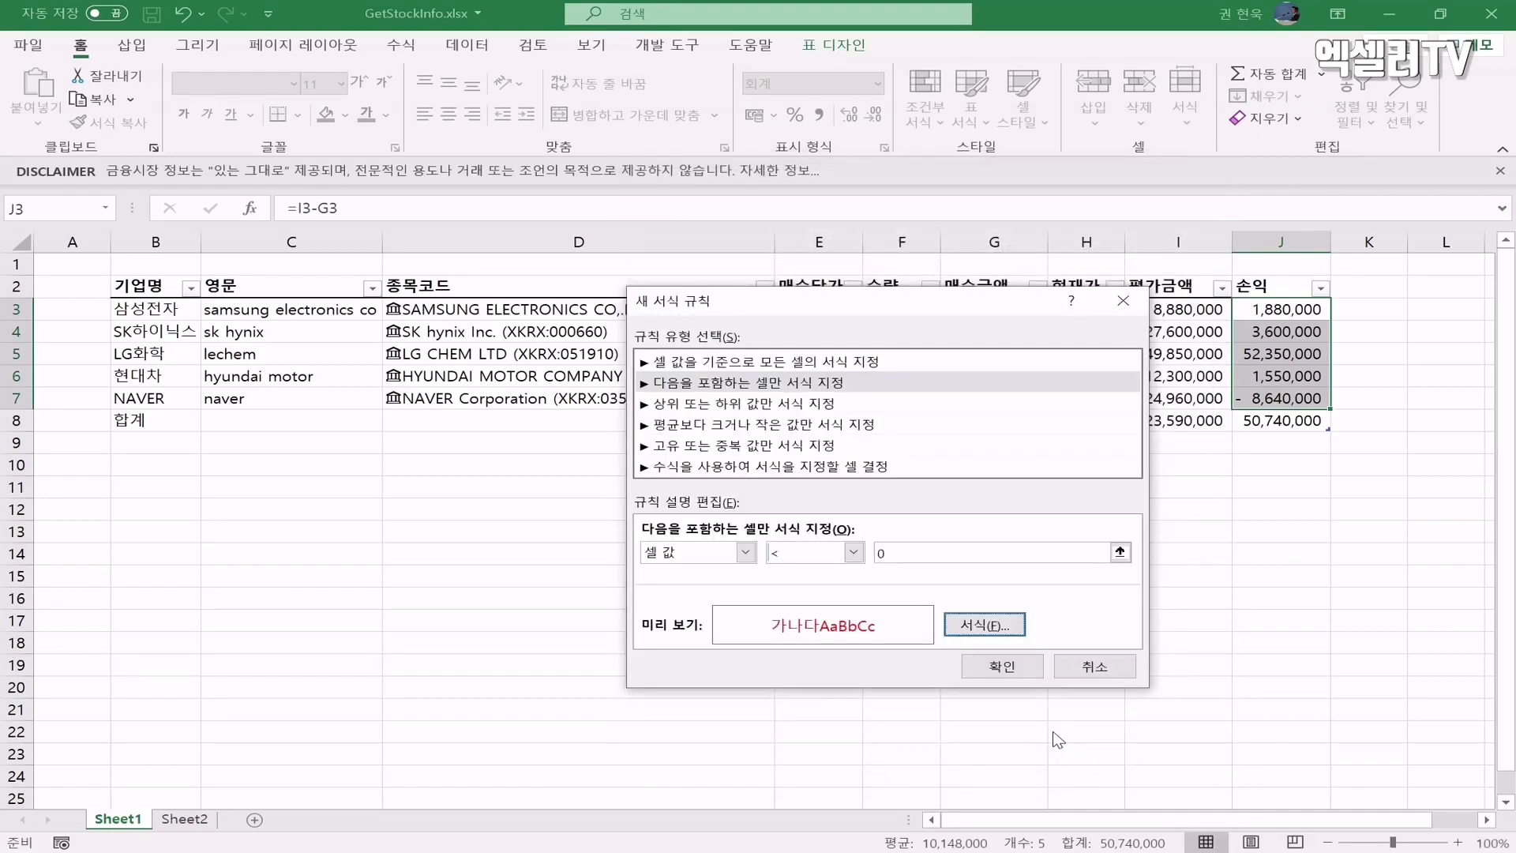
left_click(1003, 667)
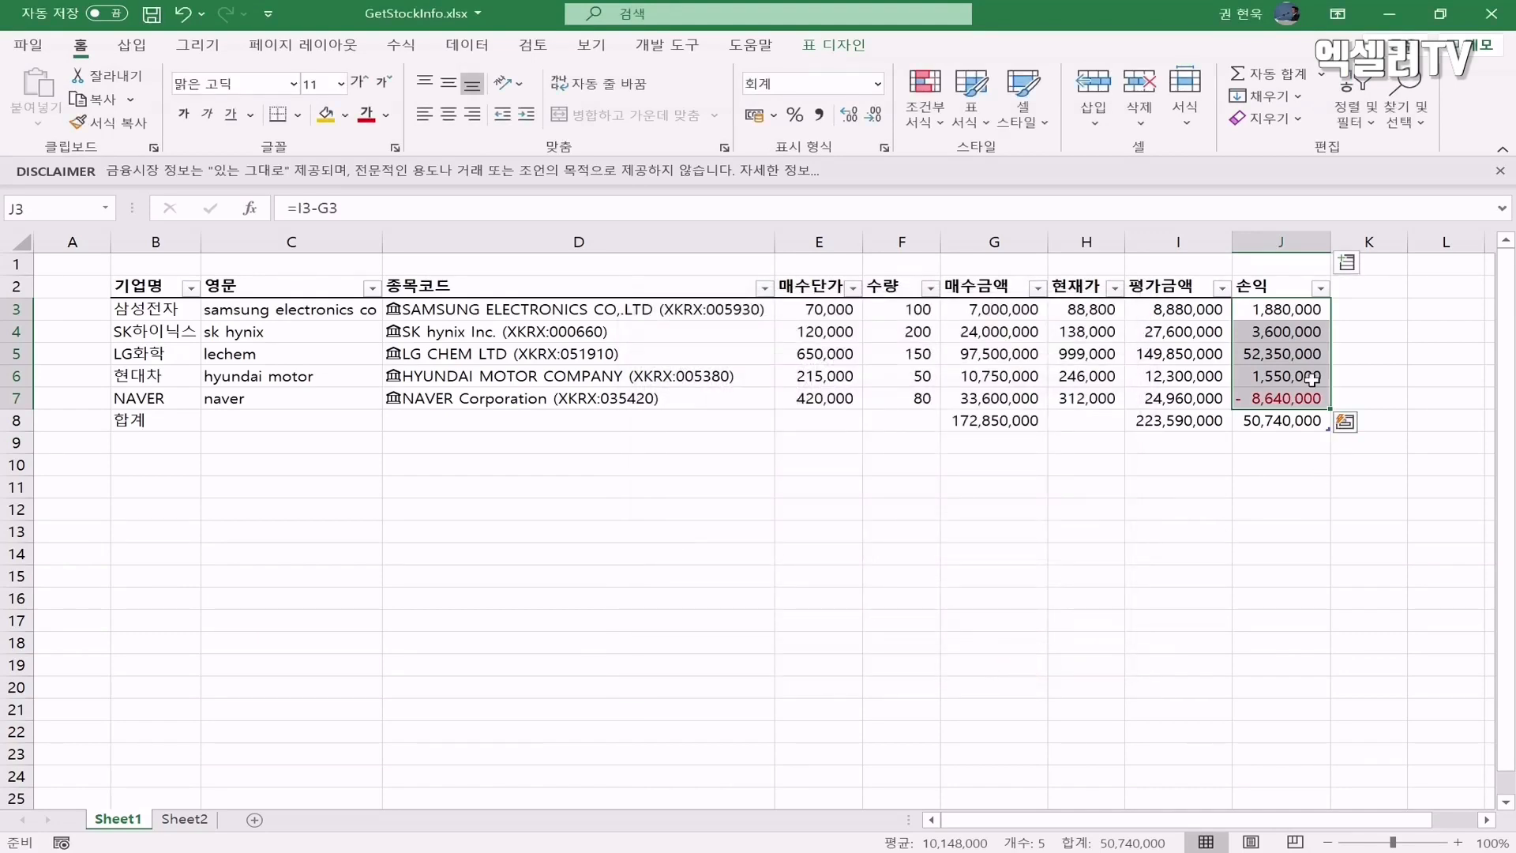
left_click(1290, 354)
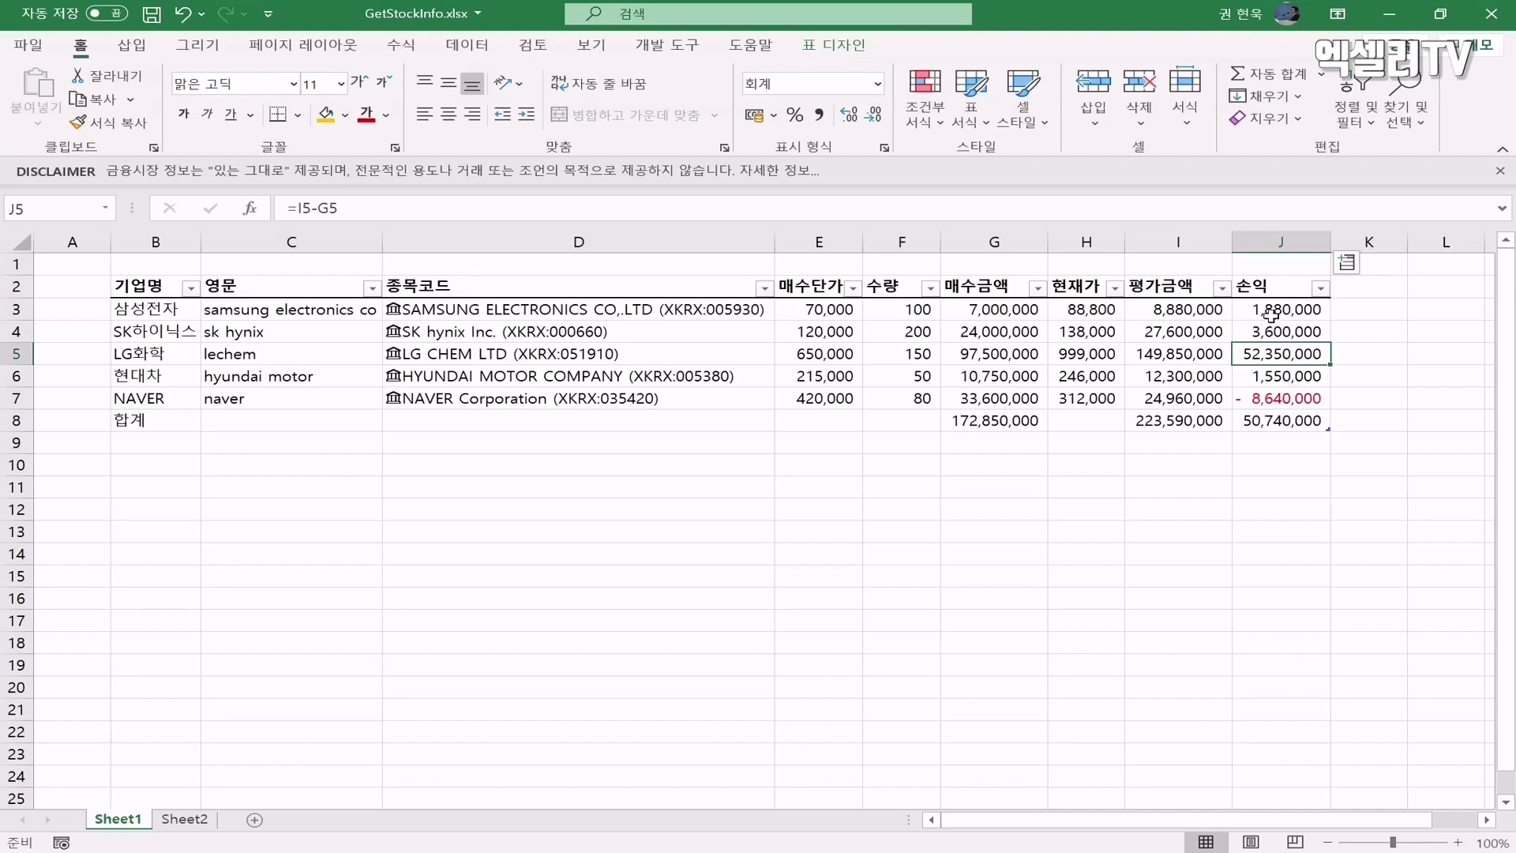
left_click(1286, 398)
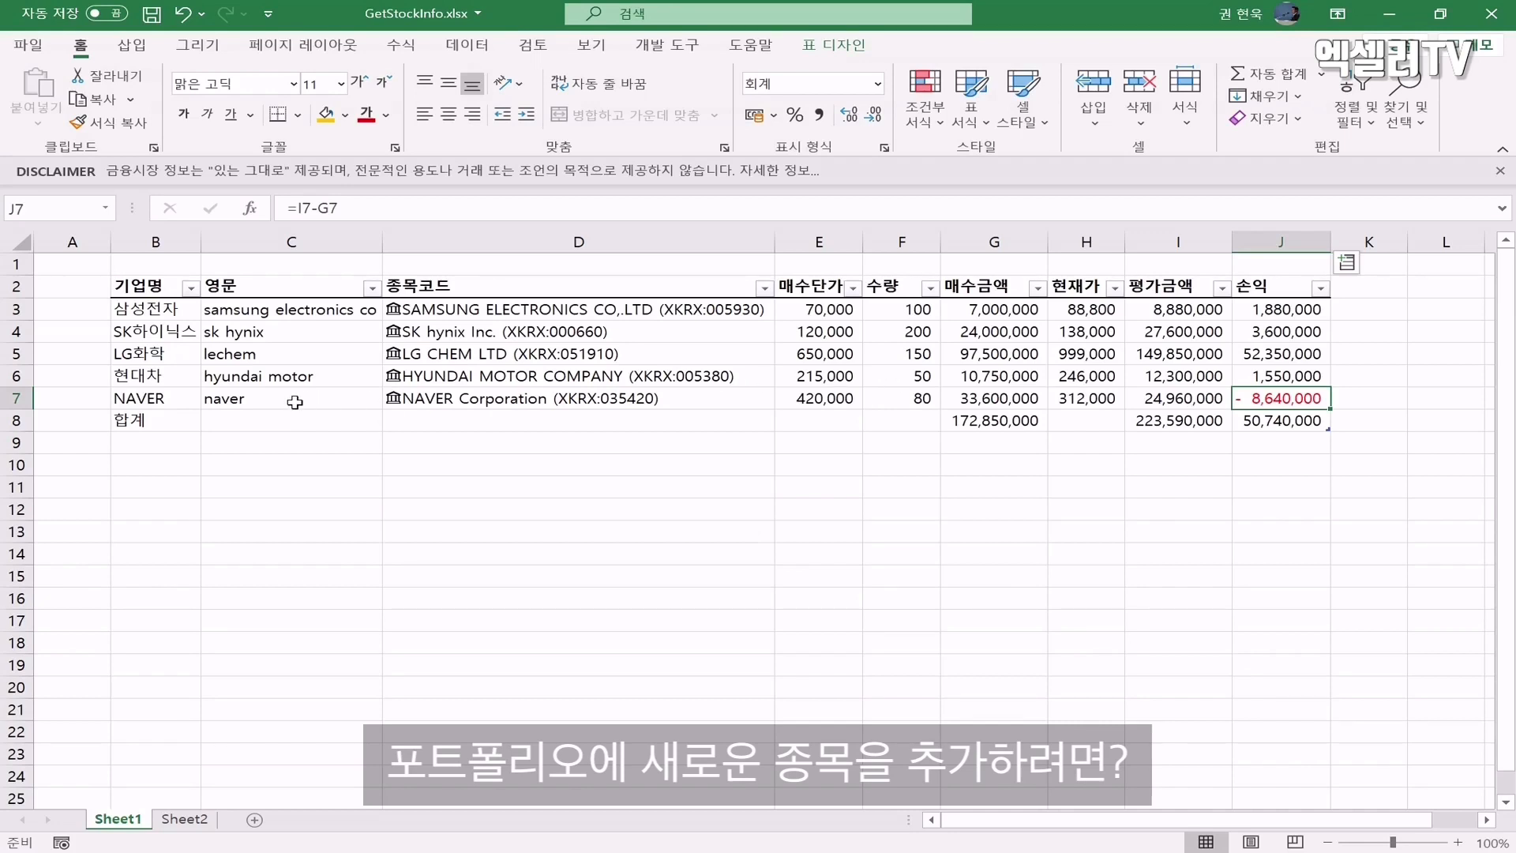
Insert a new table row below the NAVER row
left_click(173, 401)
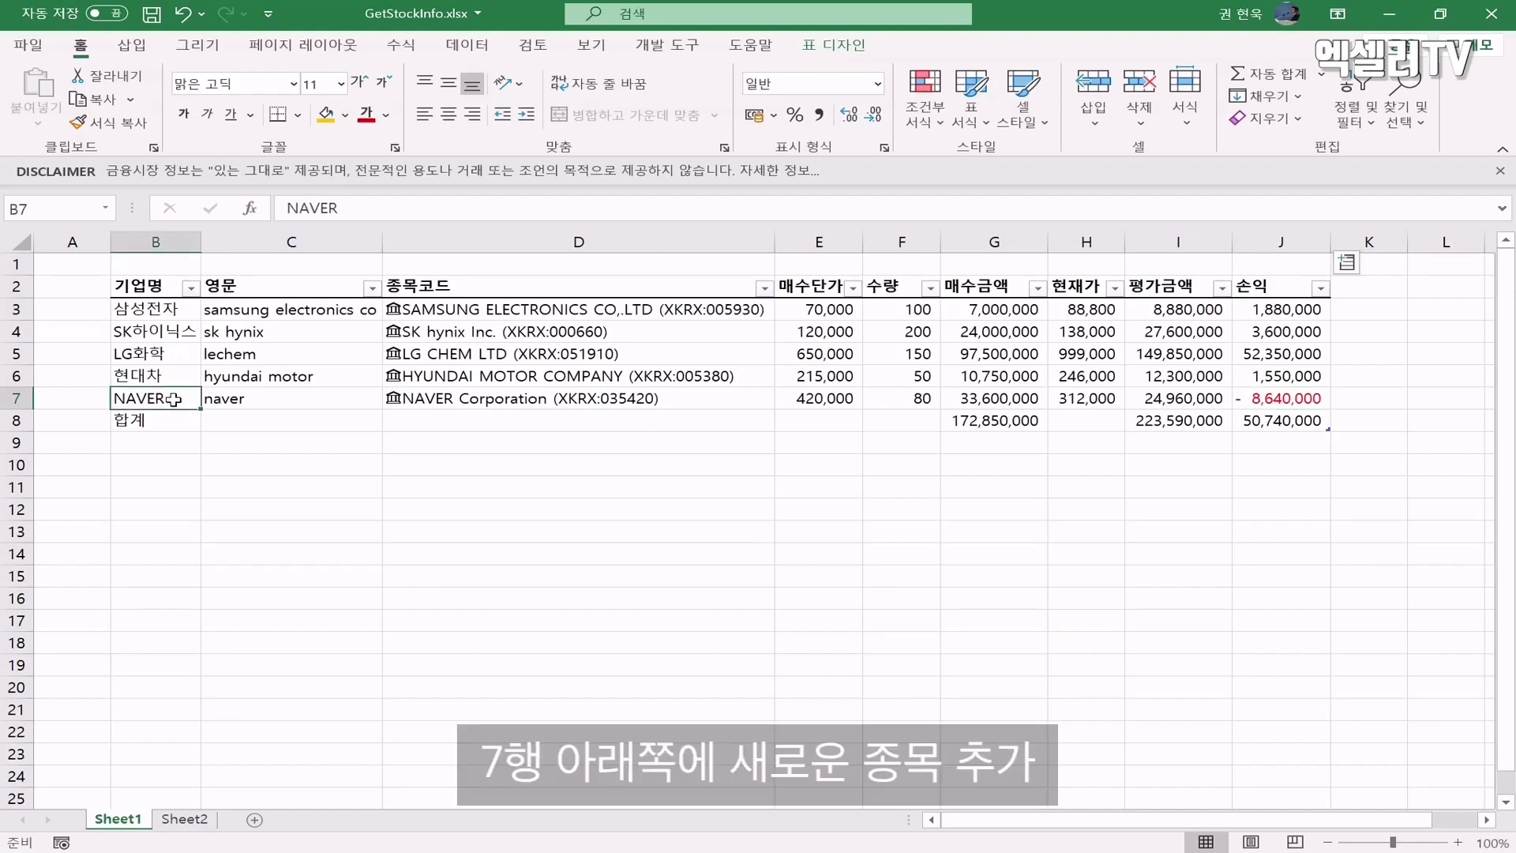
right_click(174, 400)
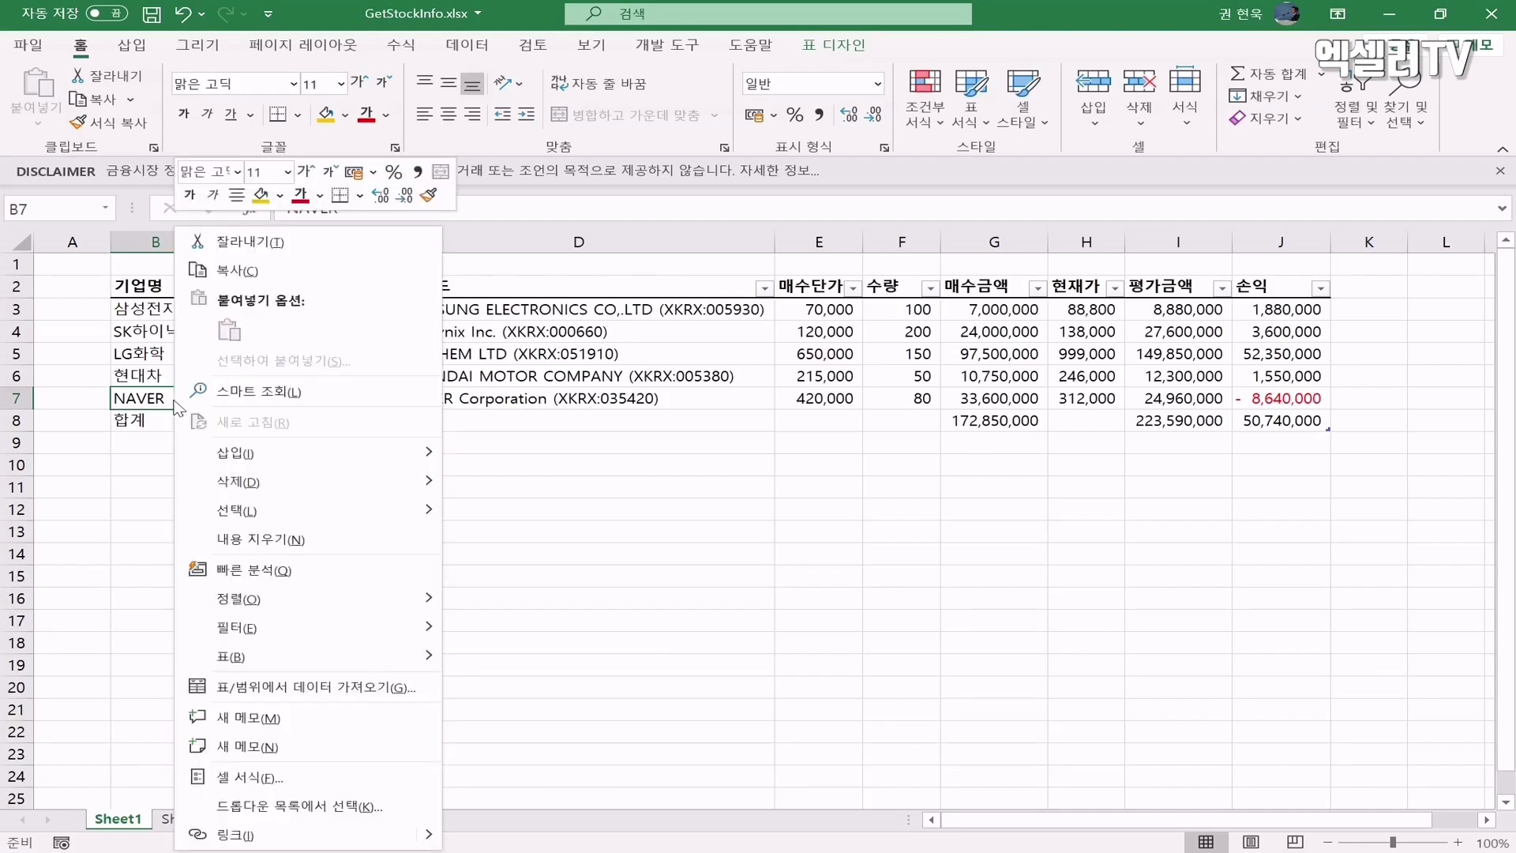
mouse_move(324, 454)
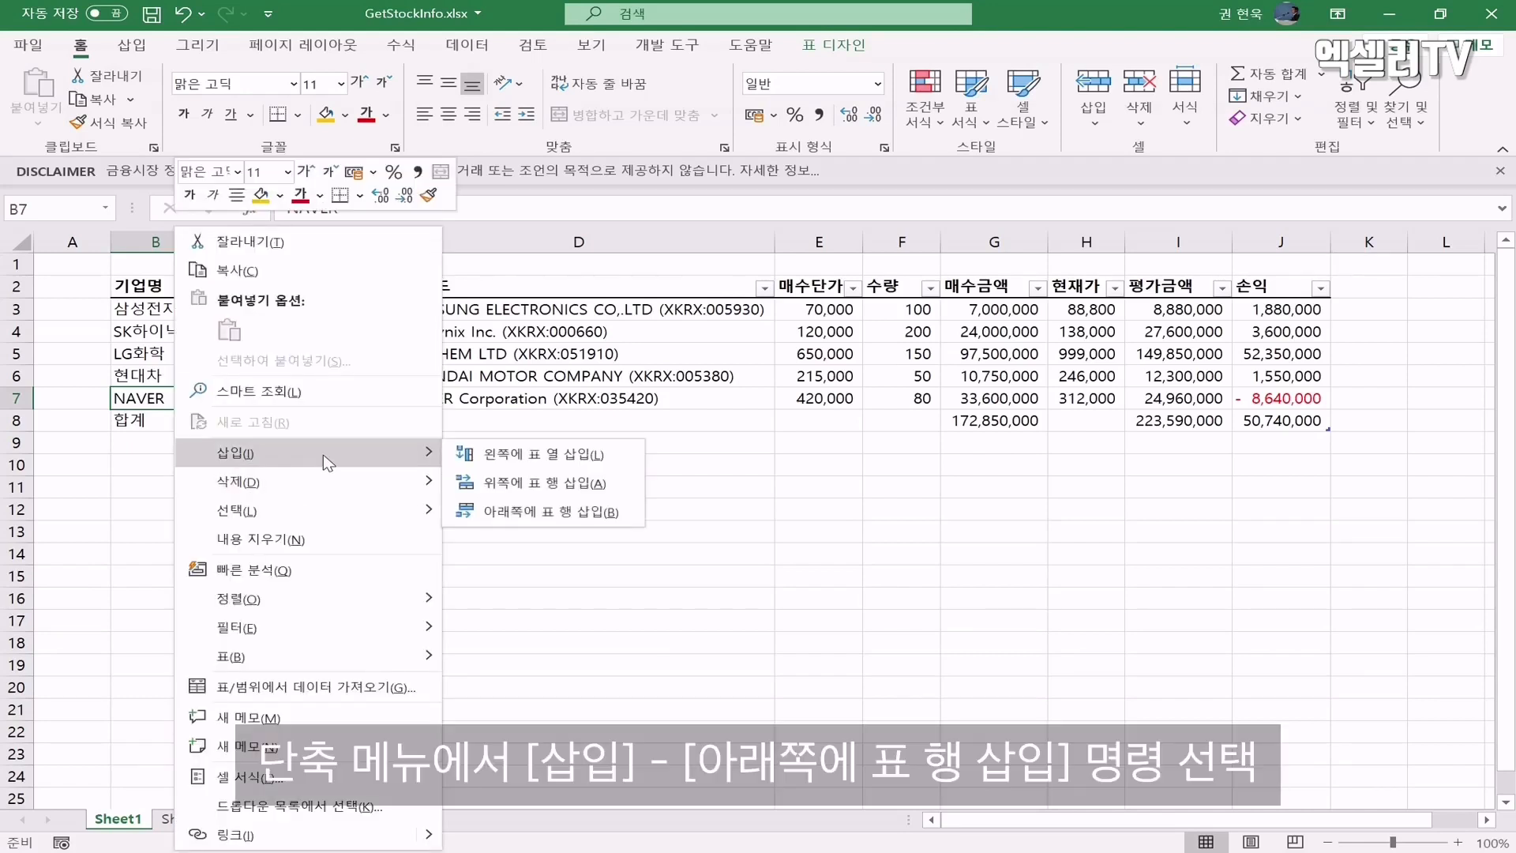
left_click(588, 513)
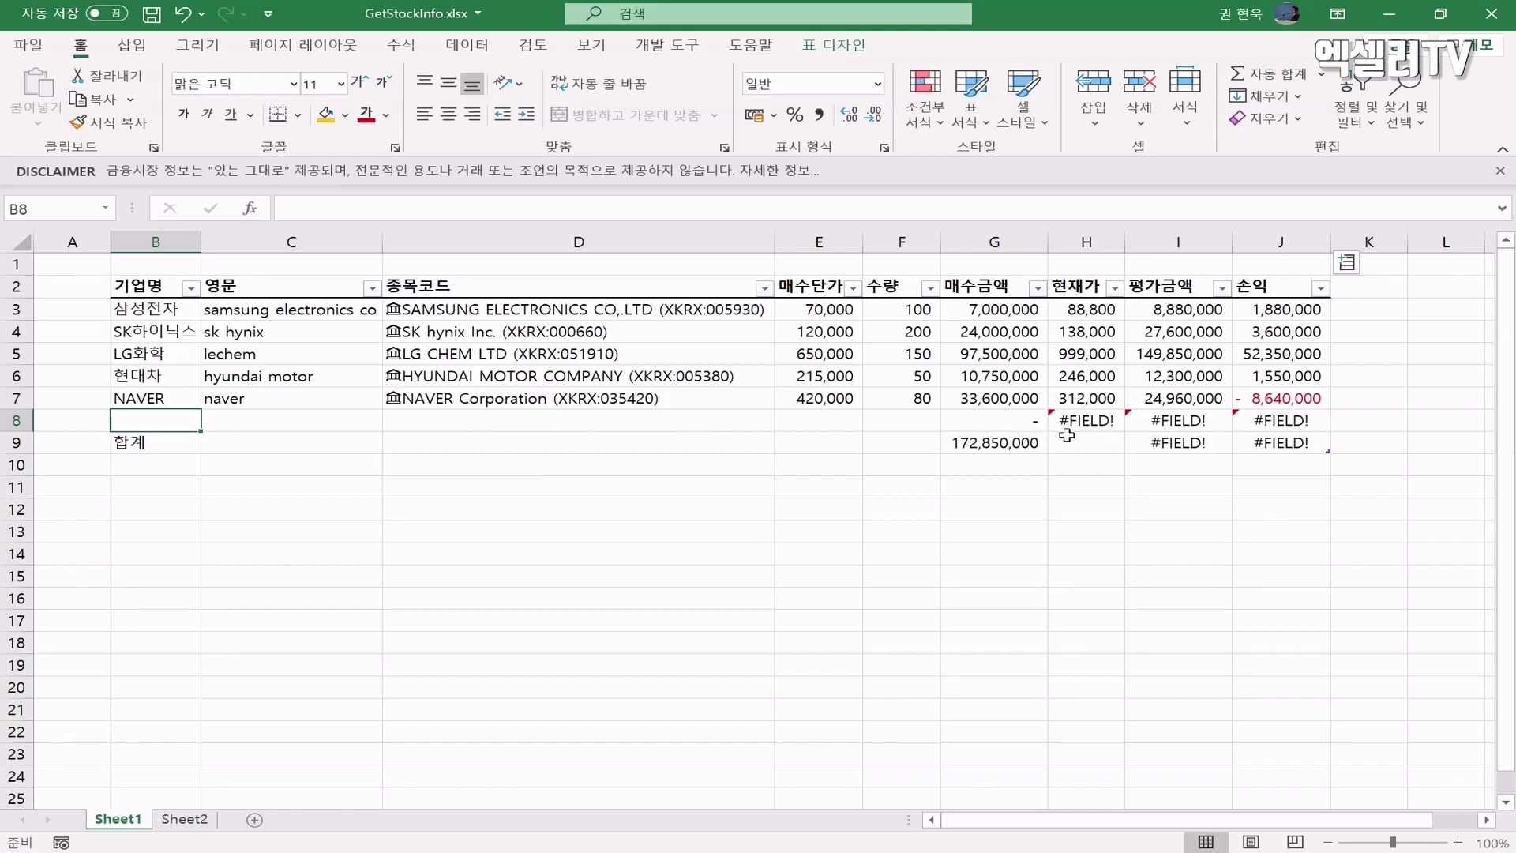
Enter kakao as the 종목코드 in D8 of the new row
left_click(467, 425)
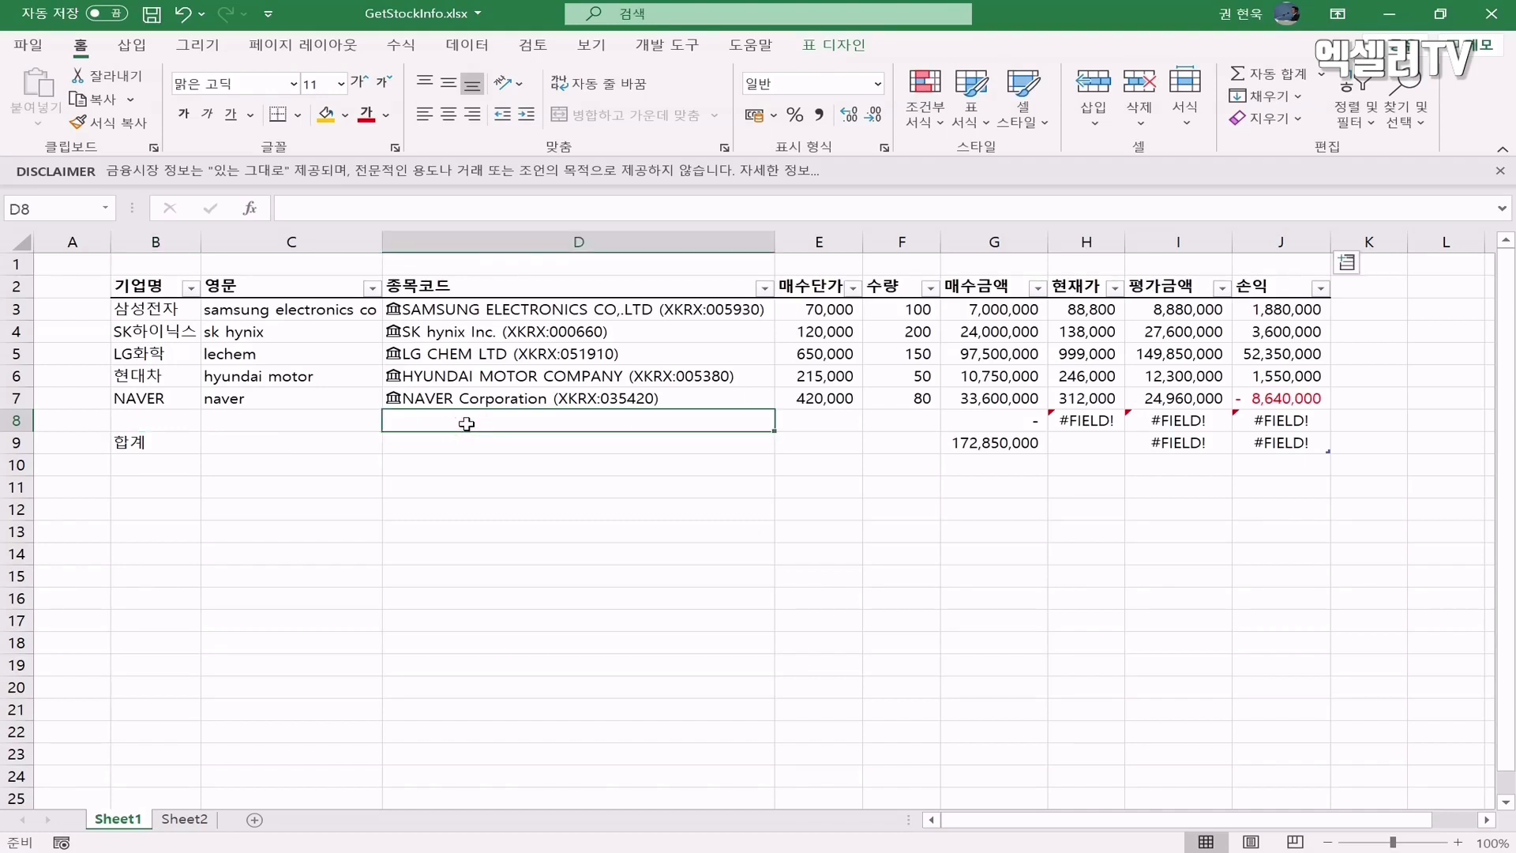
type("ㅏ마")
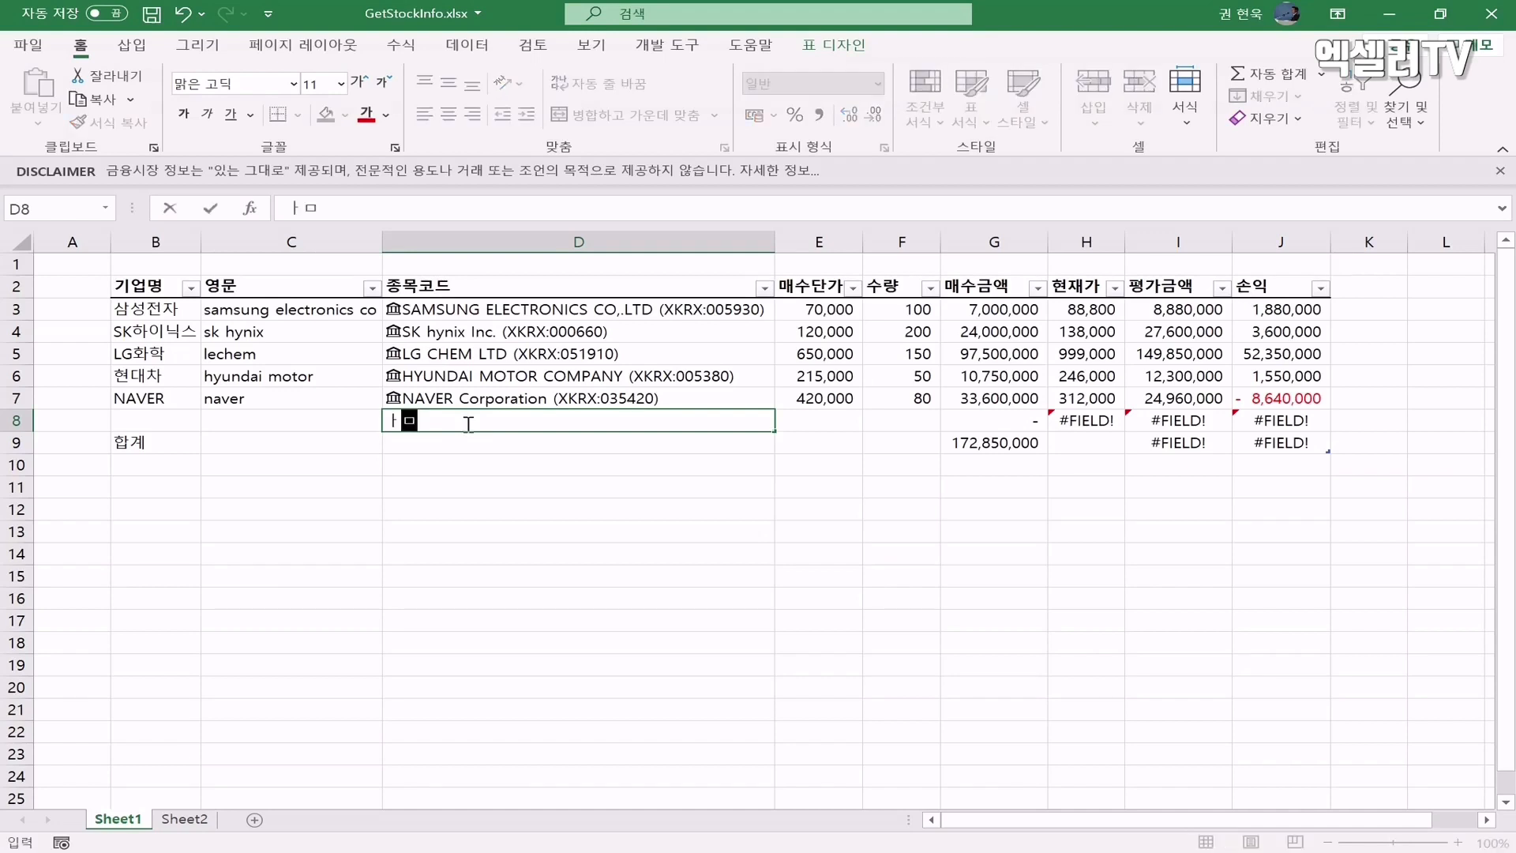
key("Escape")
type("kakao")
key("Return")
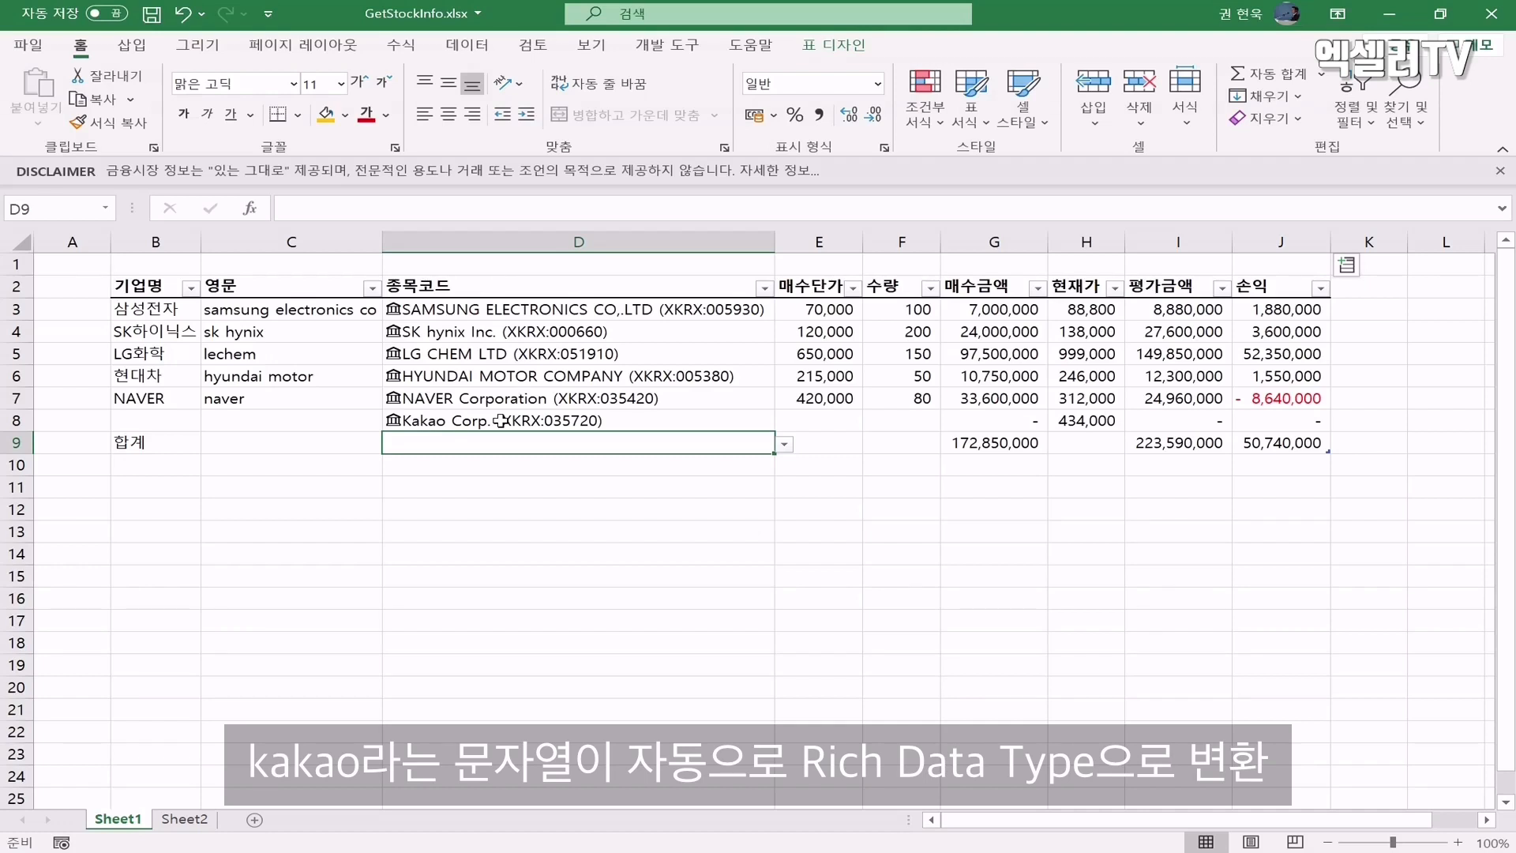
Enter a 매수단가 of 400000 and a 수량 of 100 for the Kakao row
left_click(801, 421)
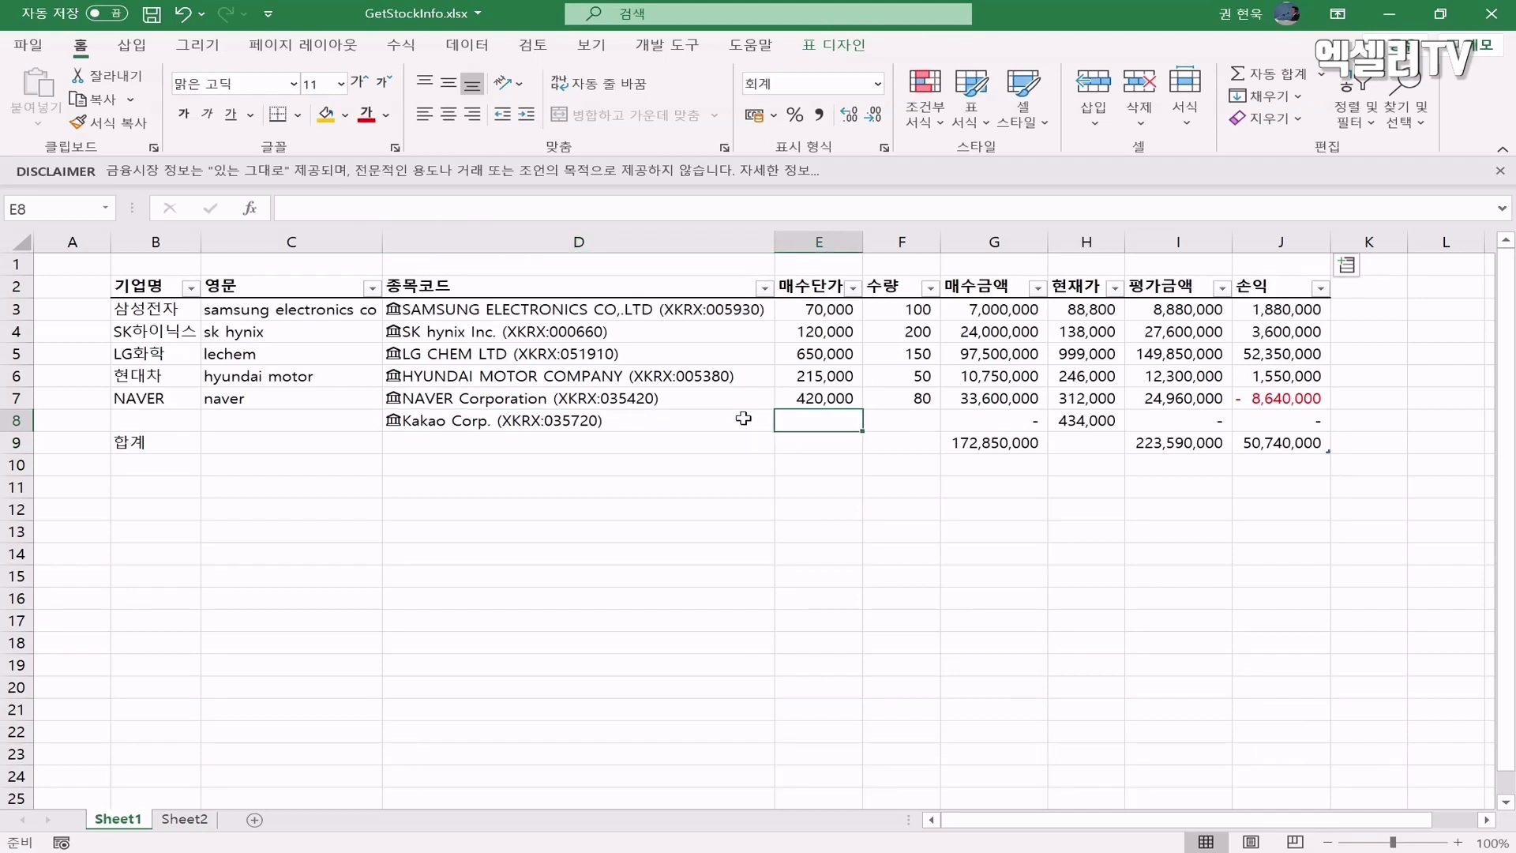
type("400000")
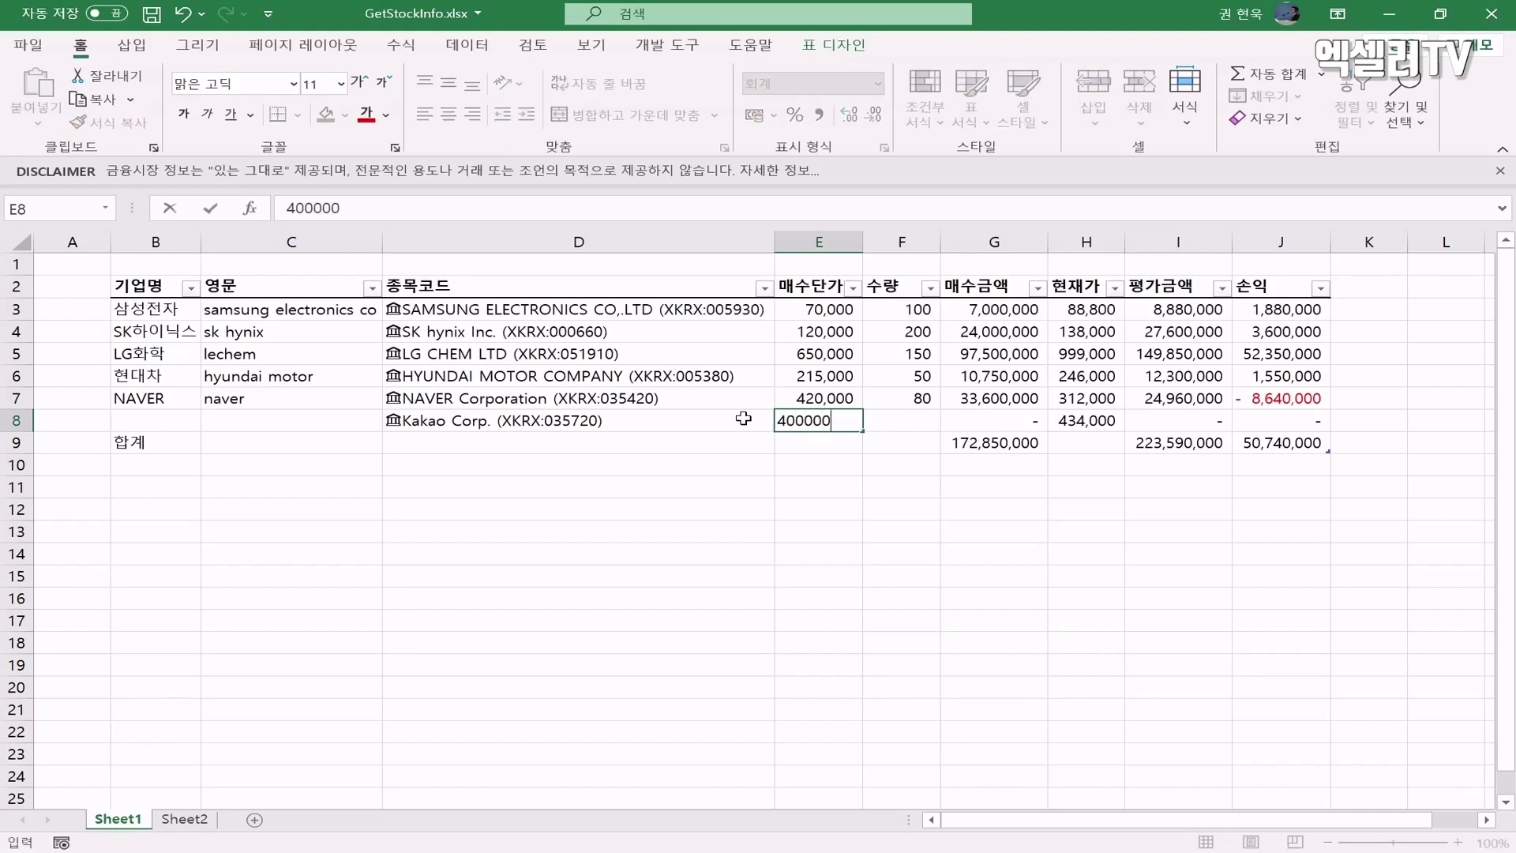
key("ctrl+Return")
key("Tab")
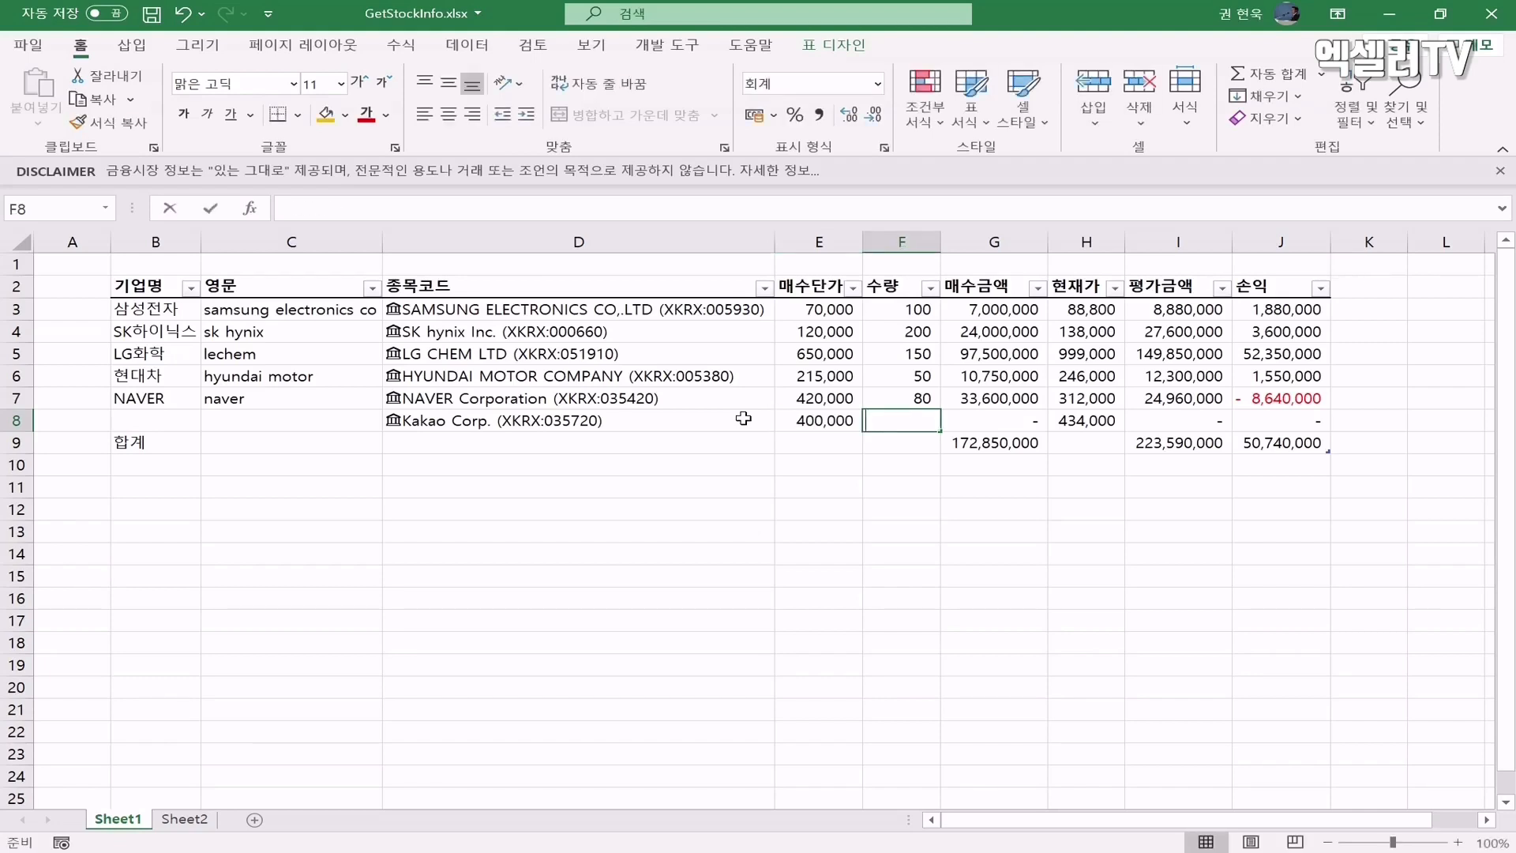
type("100")
key("Tab")
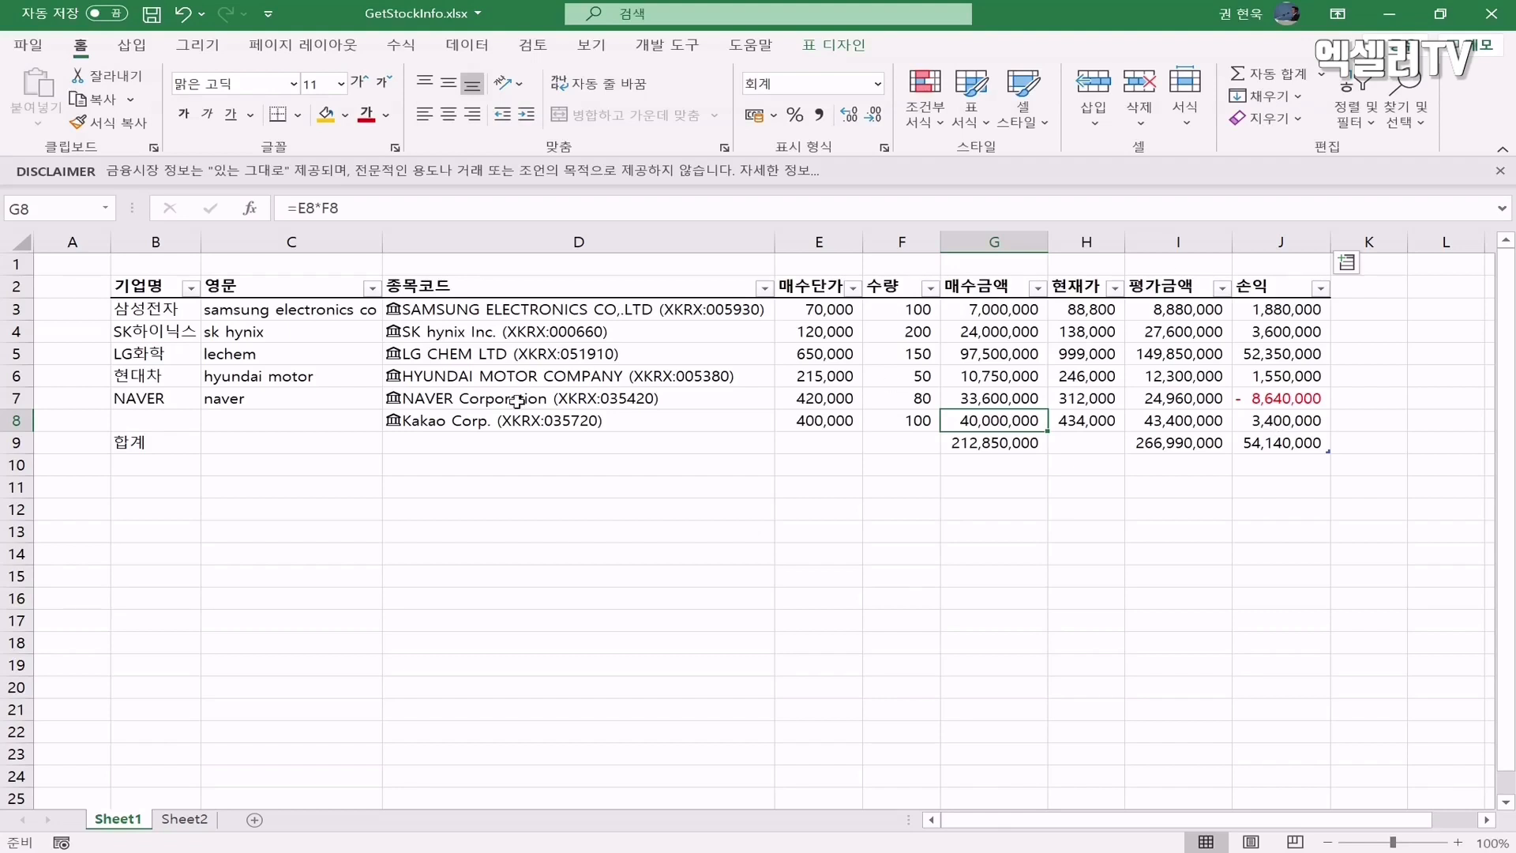
Fill in the Kakao row's 기업명 as KAKAO in B8 and its 영문 name as kakao in C8
left_click(183, 417)
type("KAKAO")
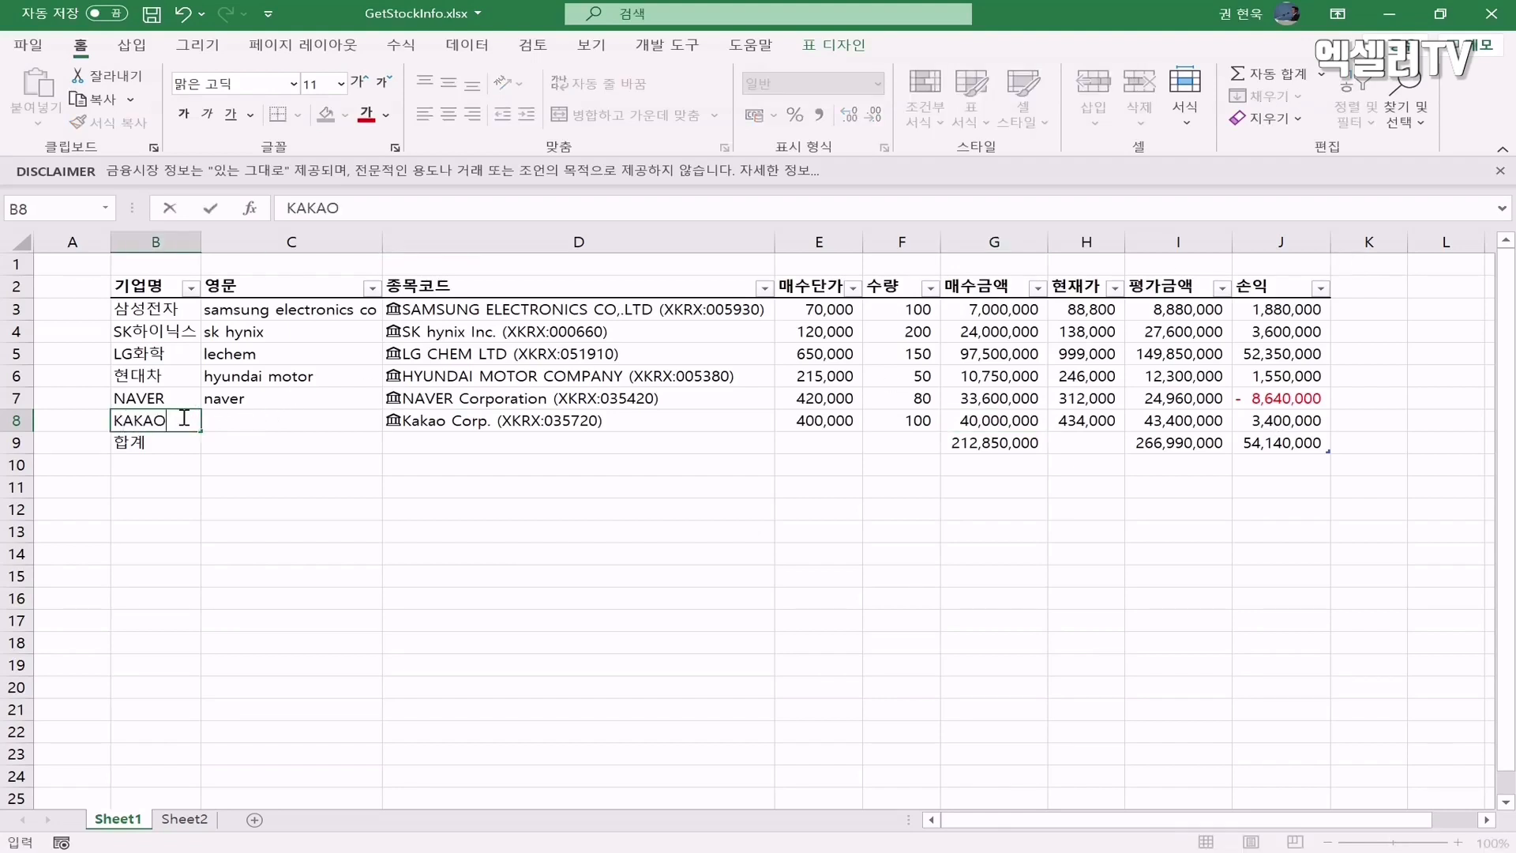
key("Tab")
type("k")
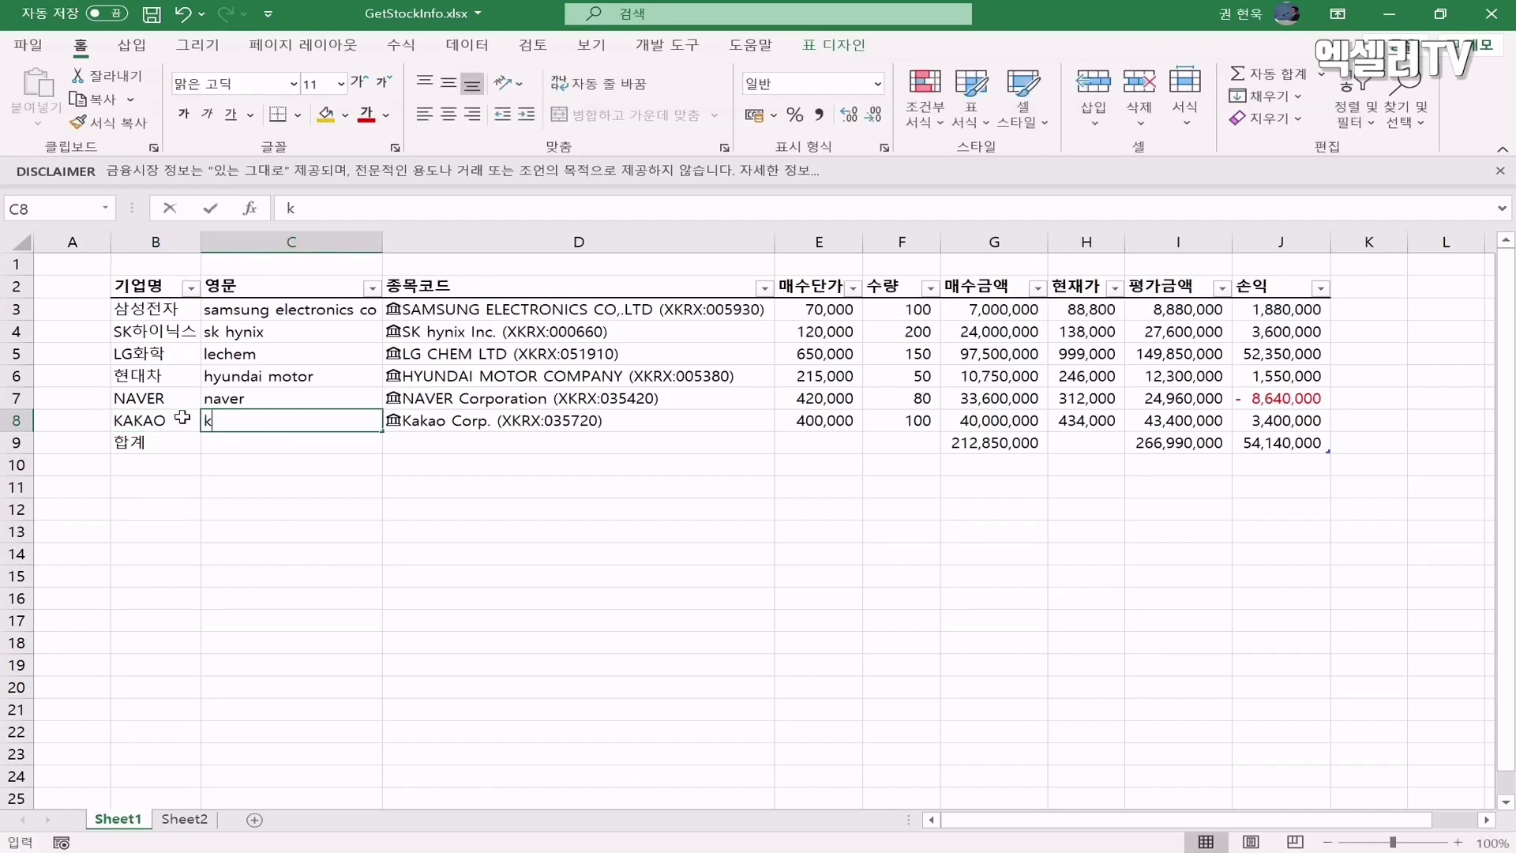
type("akao")
key("Return")
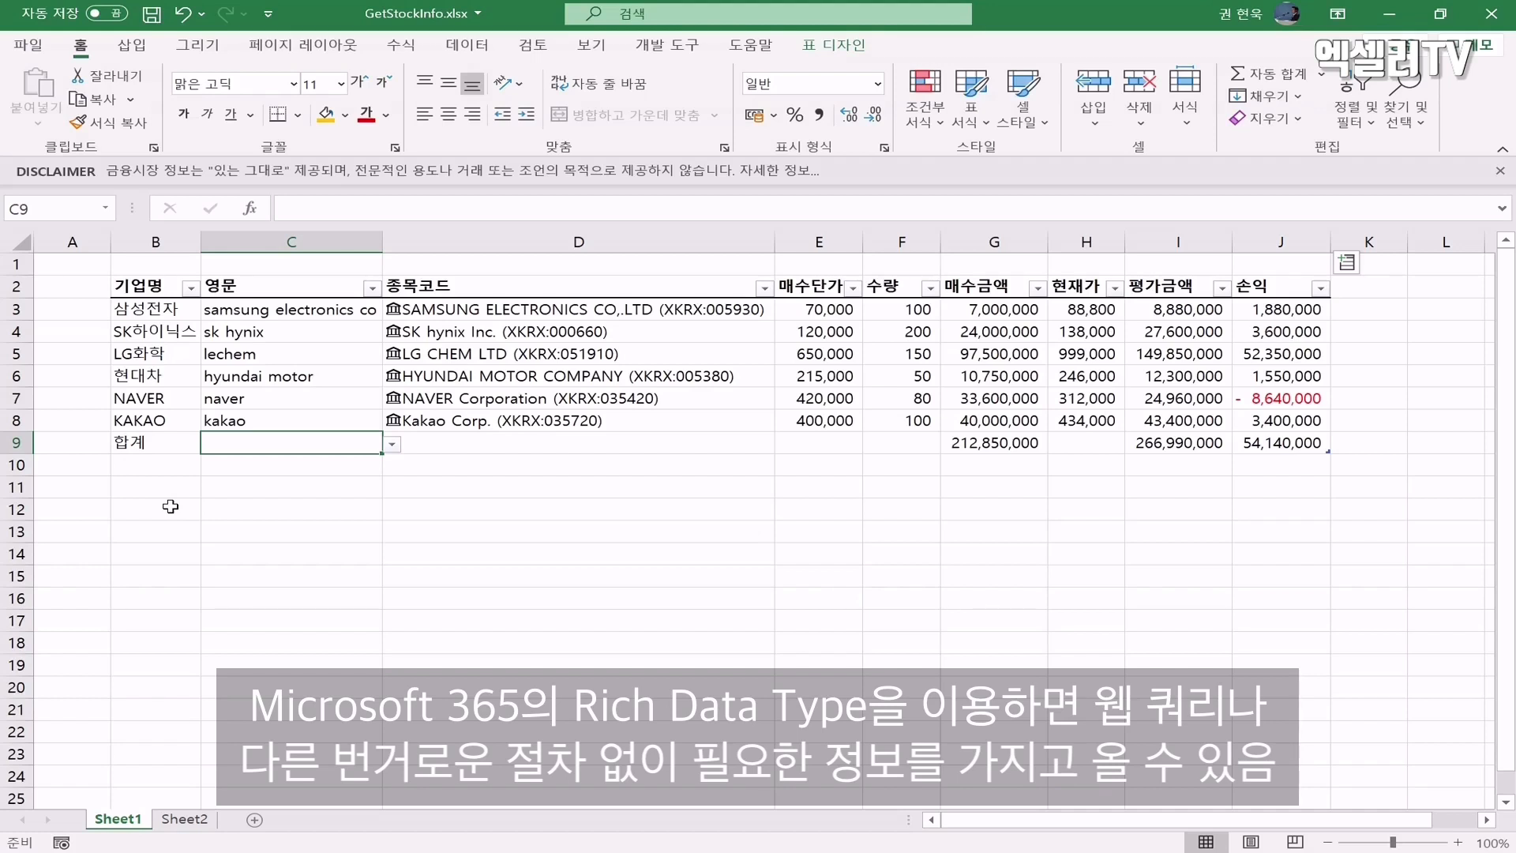
Refresh the stock data from the LG화학 종목코드 cell D5
left_click(294, 349)
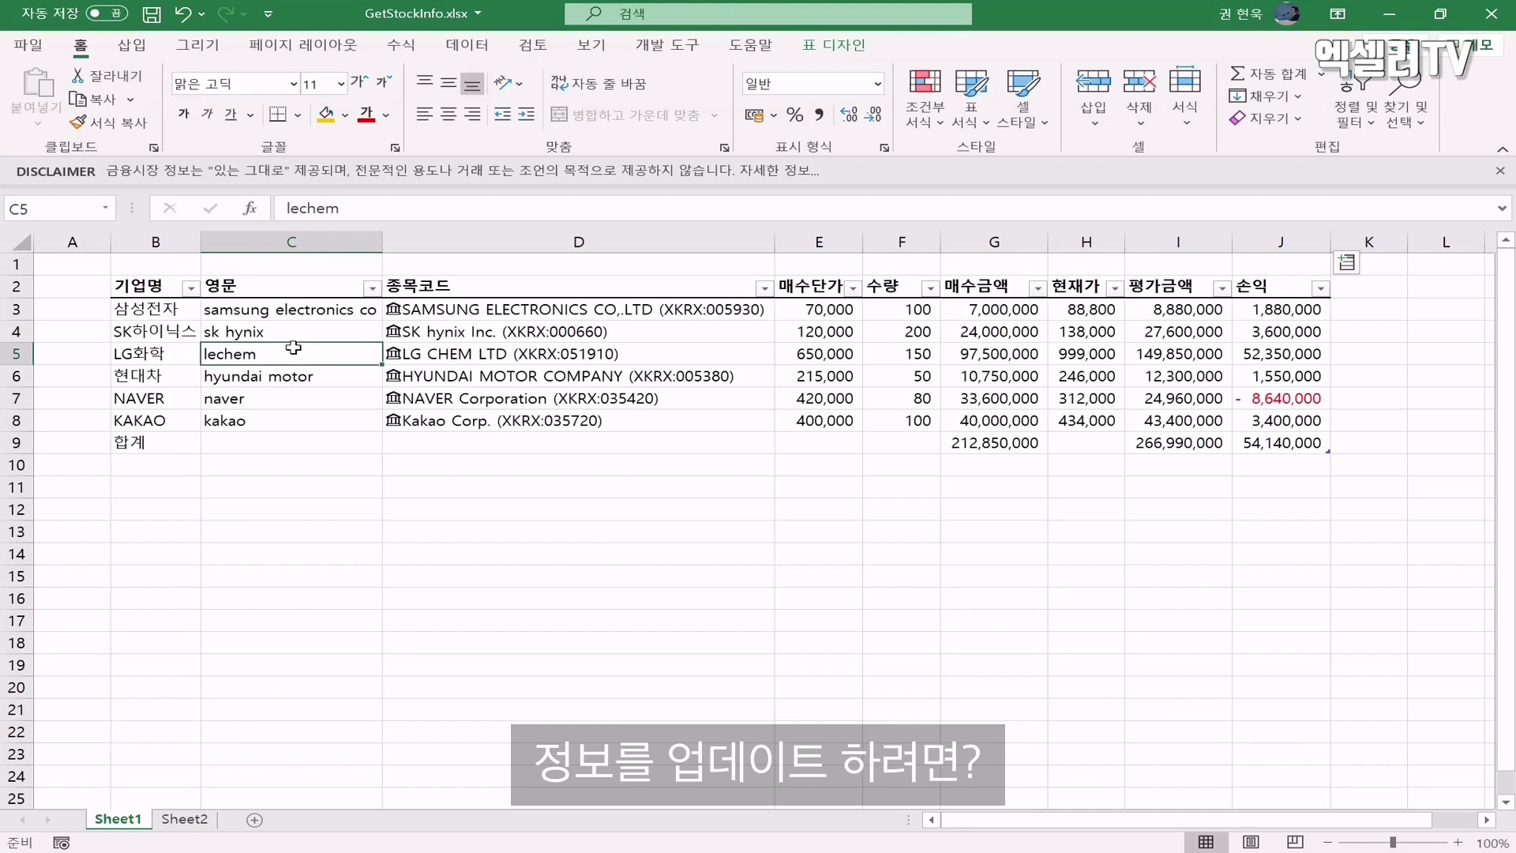
left_click(496, 355)
right_click(497, 357)
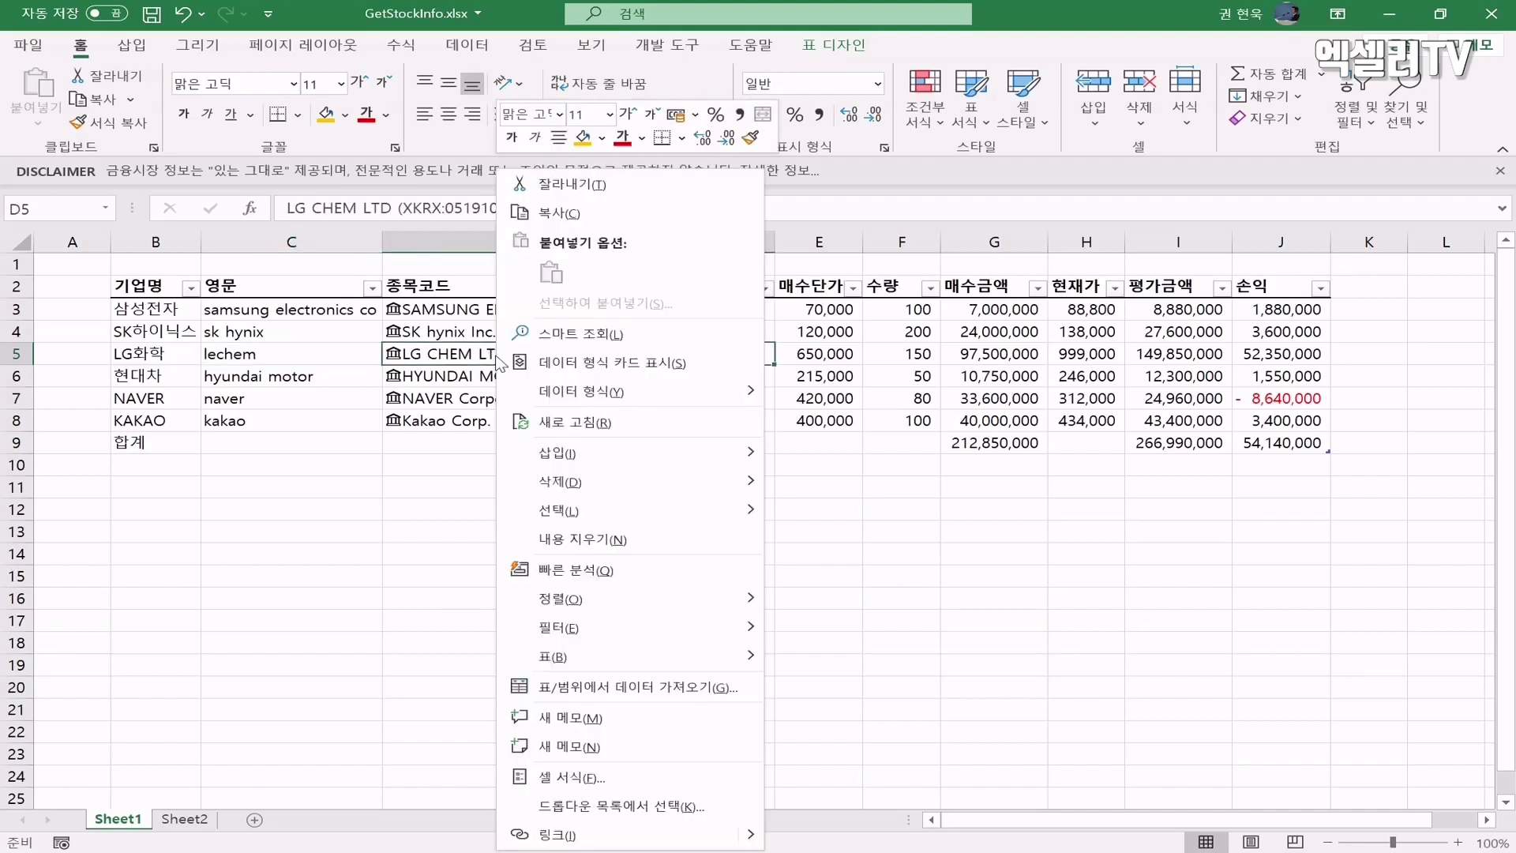
left_click(641, 428)
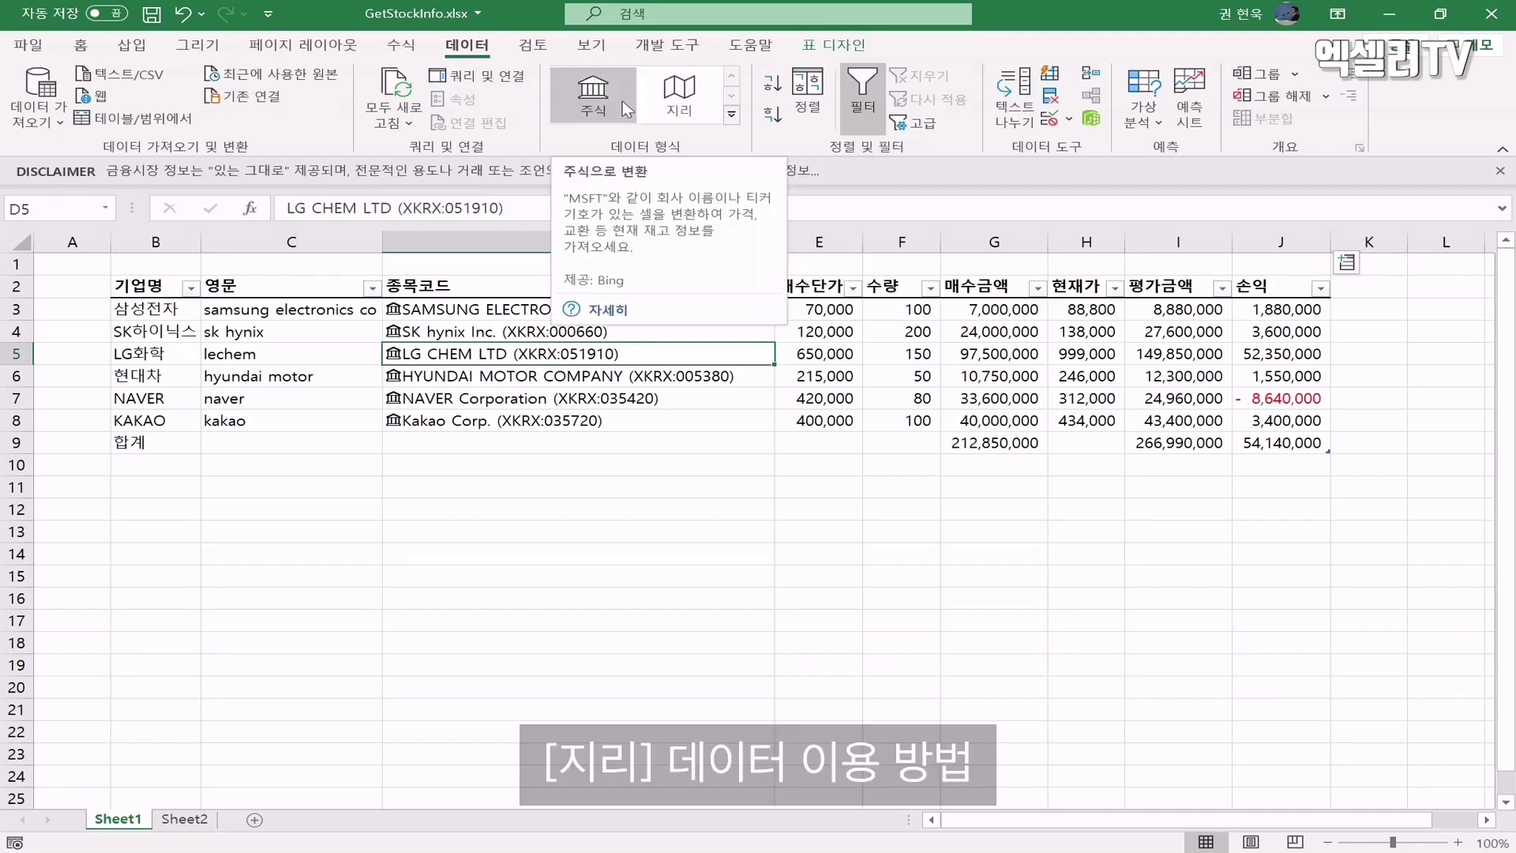
On Sheet2, enter the city names 서울, 부산, 대구, 대전 and 광주 in B2 through B6
left_click(207, 822)
left_click(184, 294)
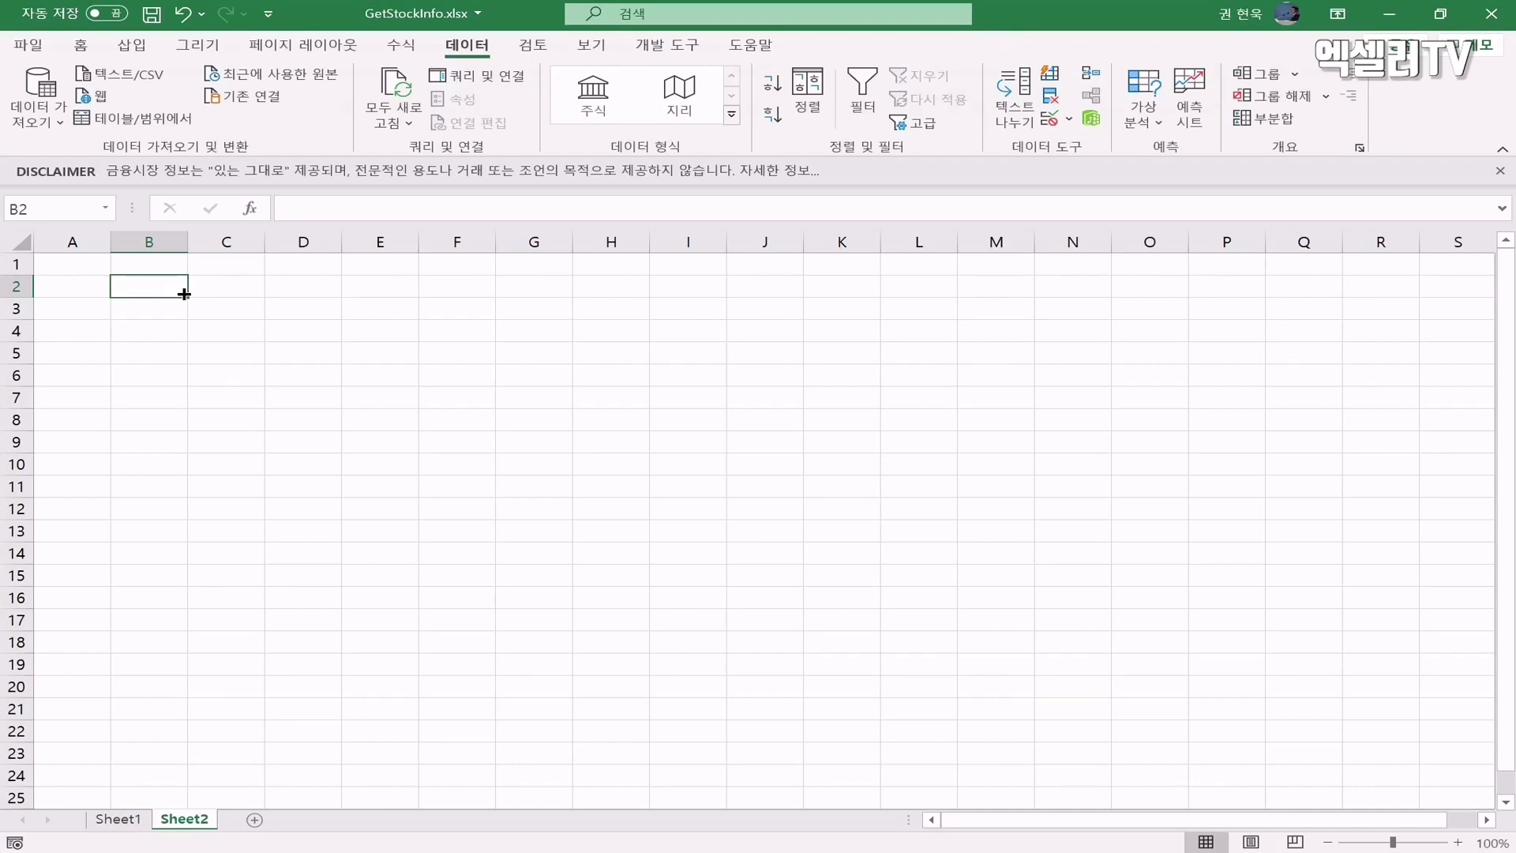
type("서울")
key("Return")
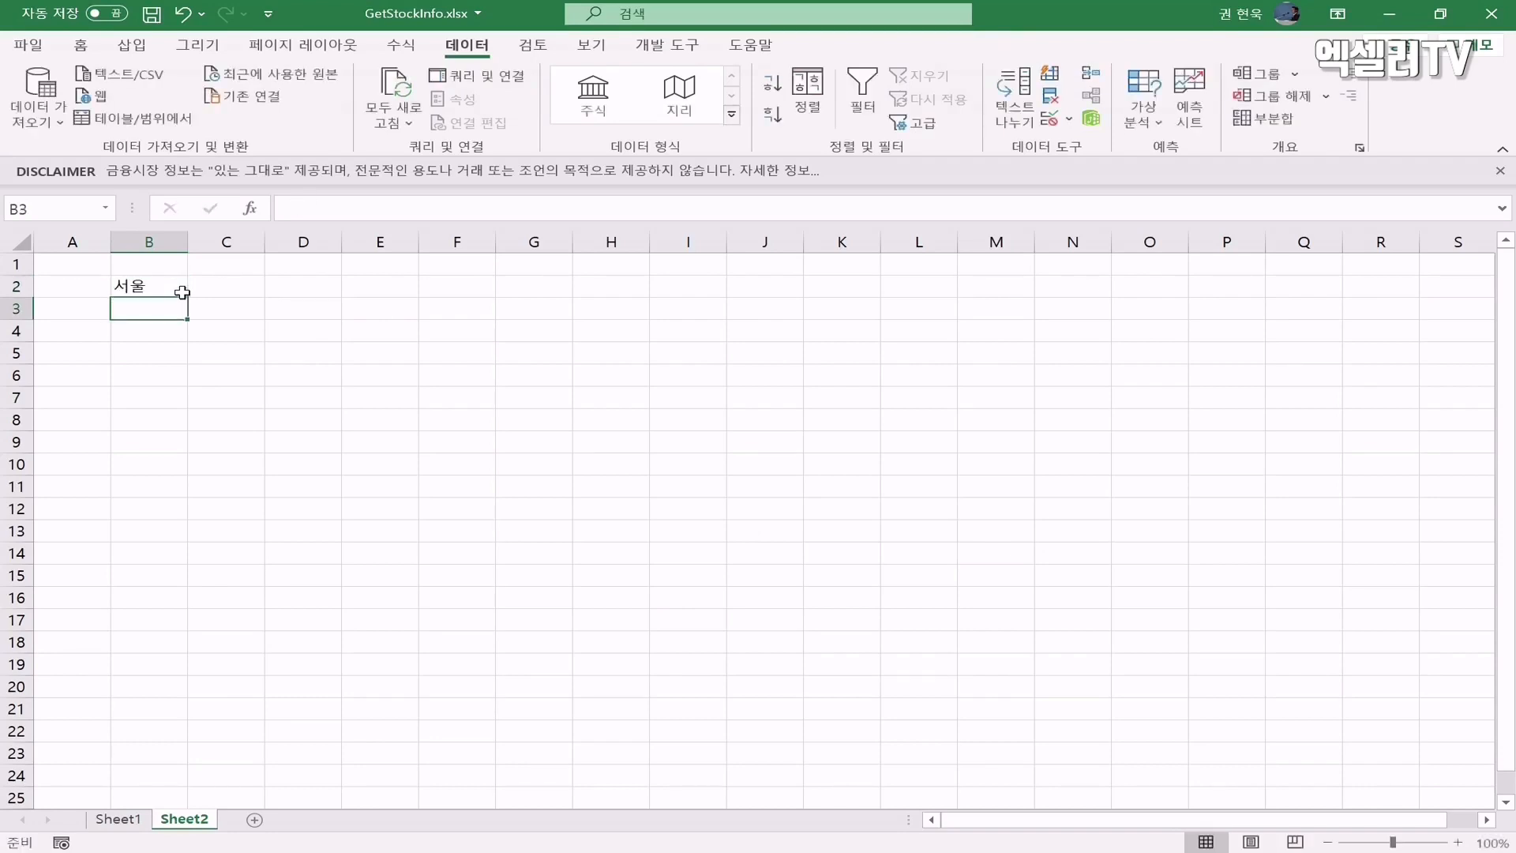
type("부산")
key("Return")
type("대구")
key("Return")
type("대전")
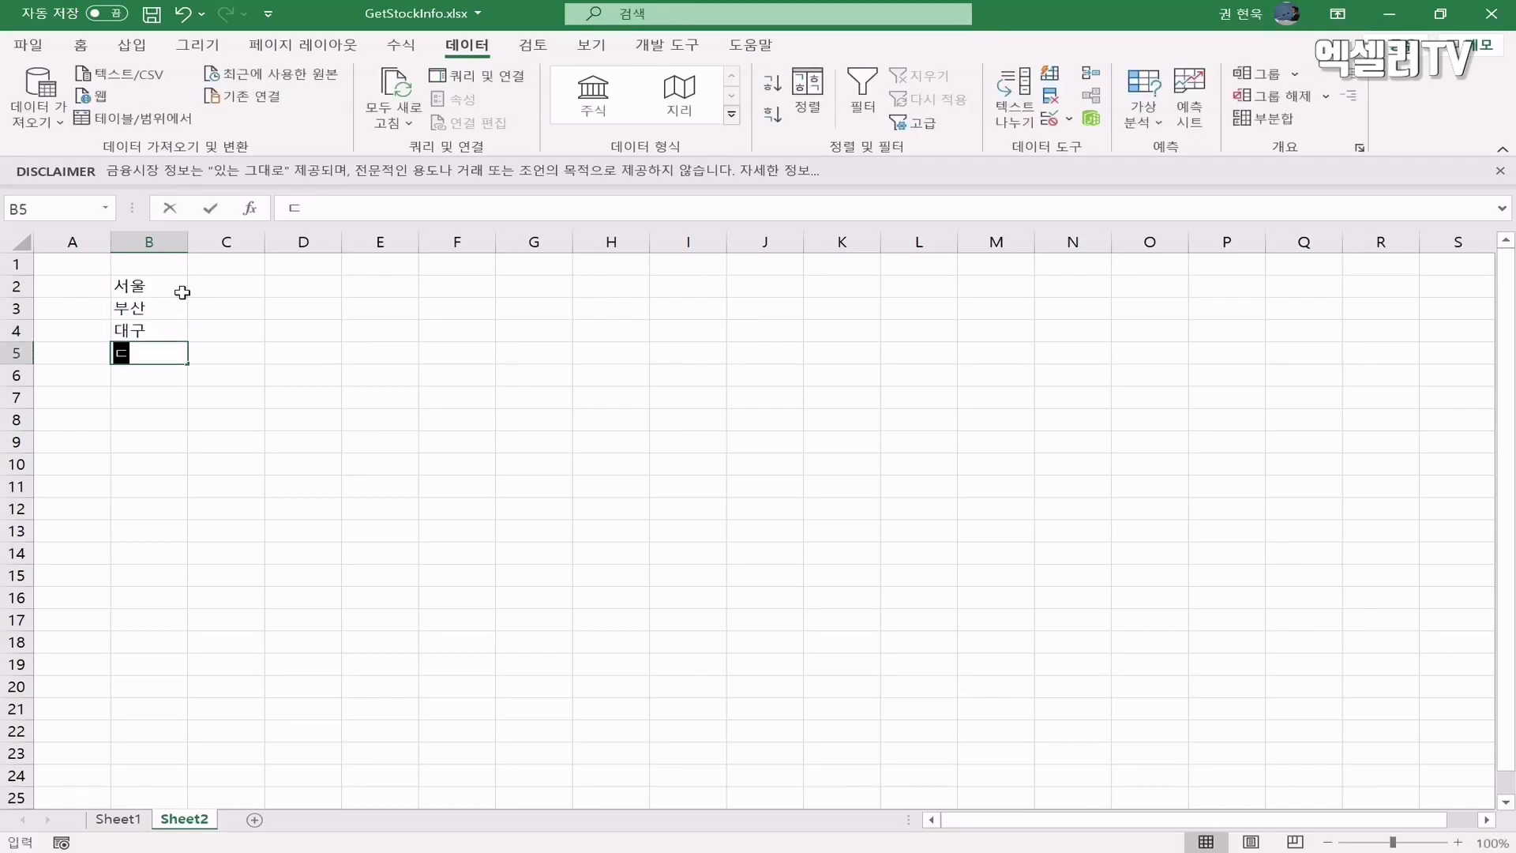
key("Return")
type("광주")
key("Return")
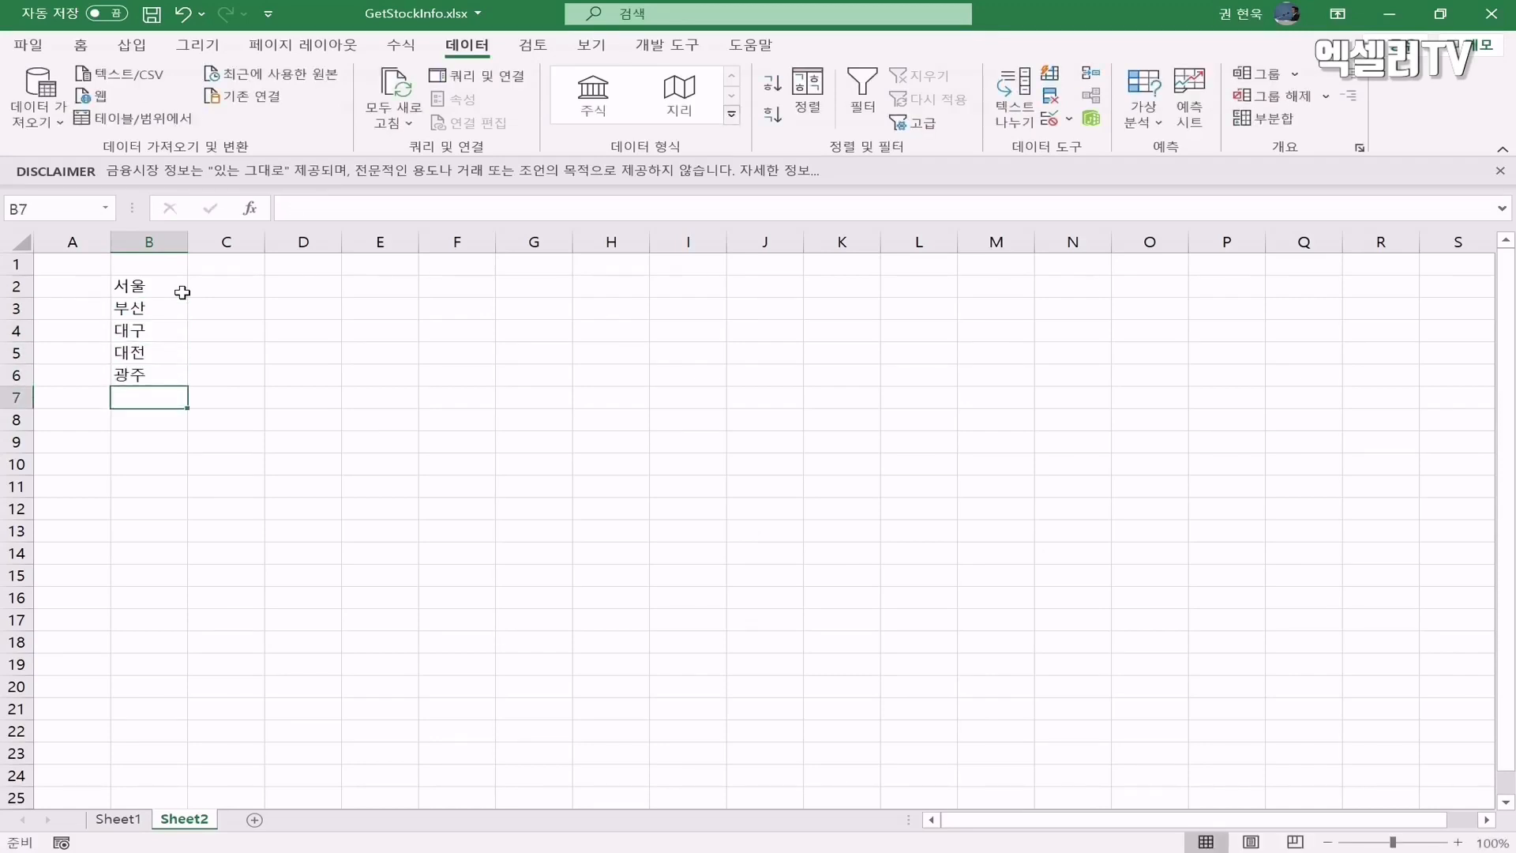
Convert the city names in B2:B6 to the geography (지리) data type and open Seoul's data card
left_click_drag(162, 285, 147, 374)
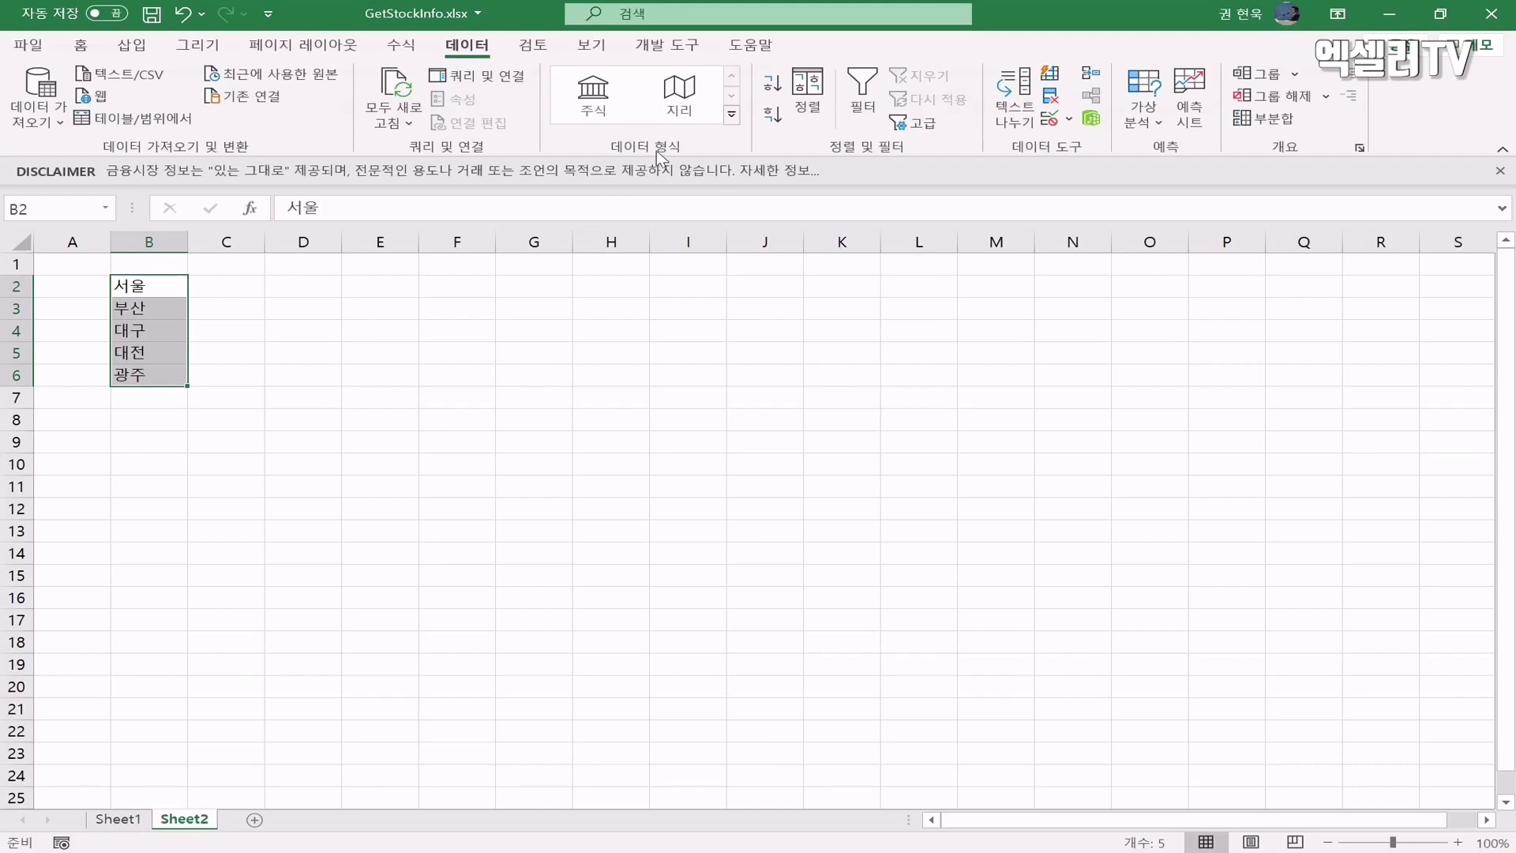
left_click(684, 90)
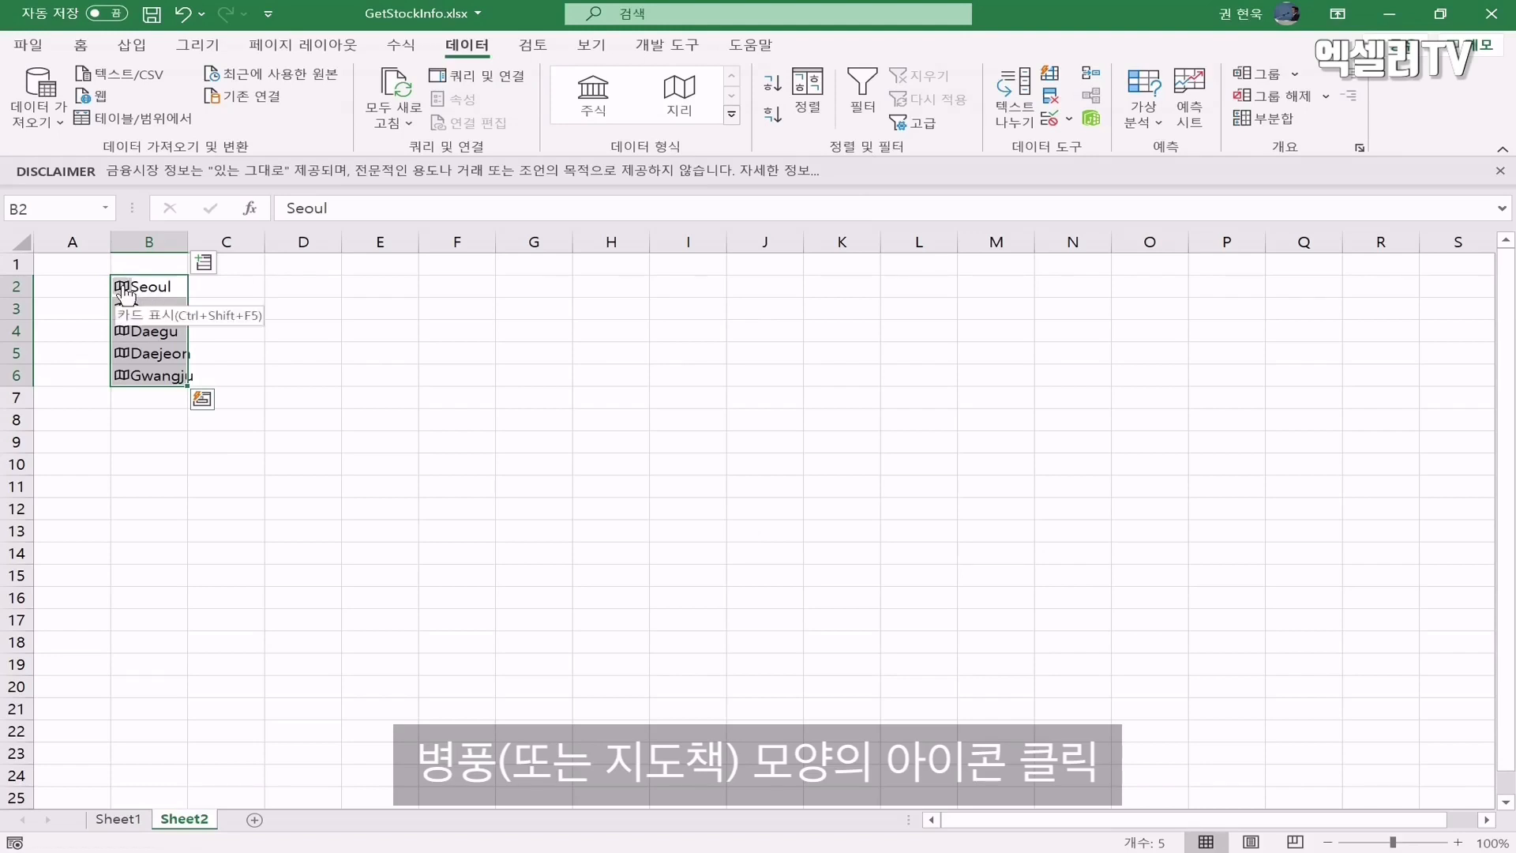
left_click(124, 290)
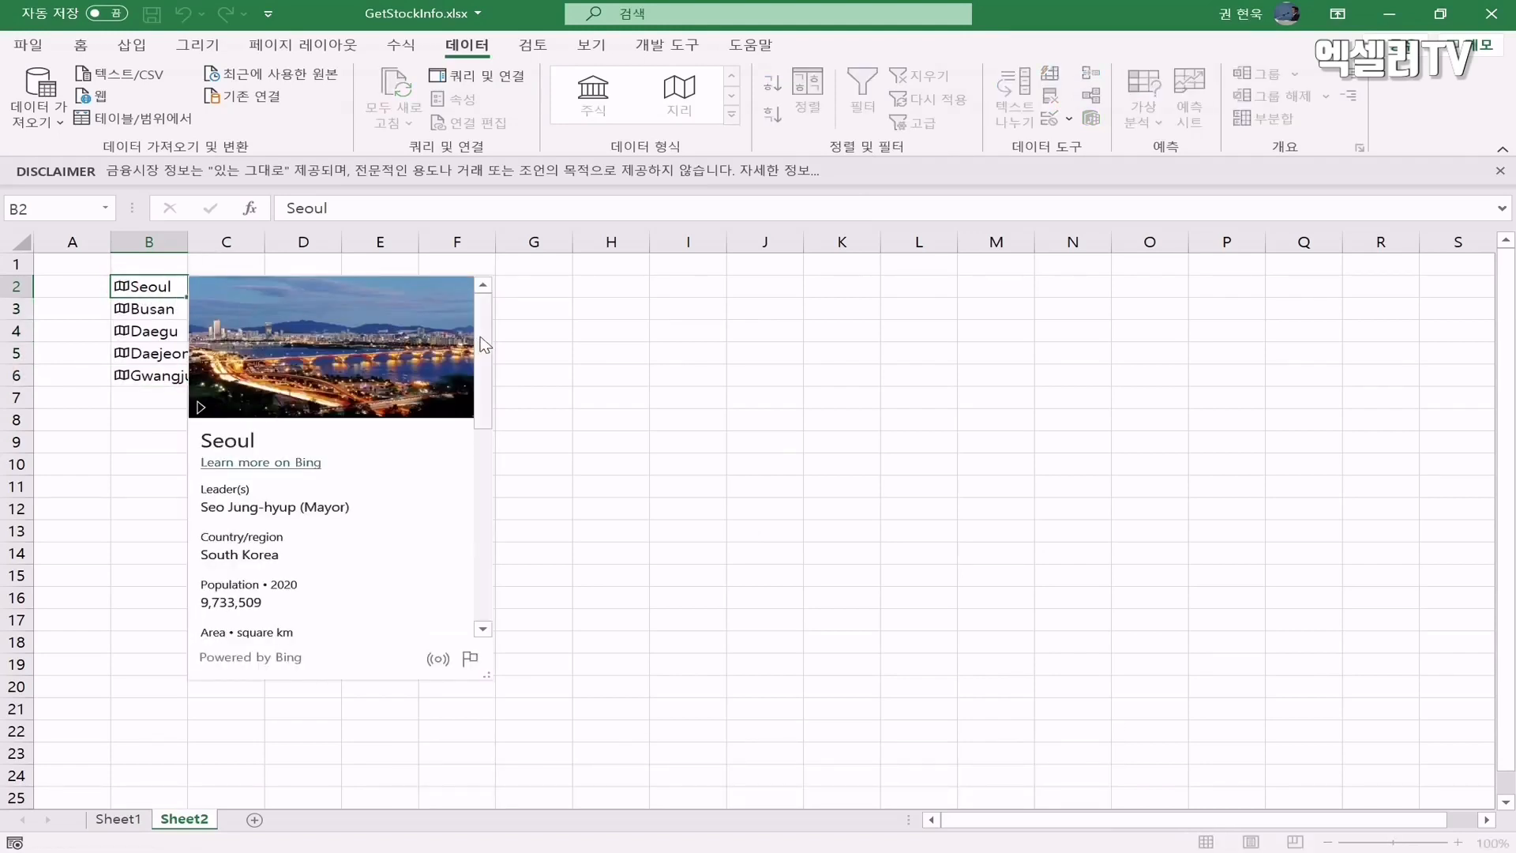
Extract Seoul's Population from the data card into C2 and fill the formula down to C6
left_click_drag(484, 345, 465, 395)
scroll(399, 490, "down", 1)
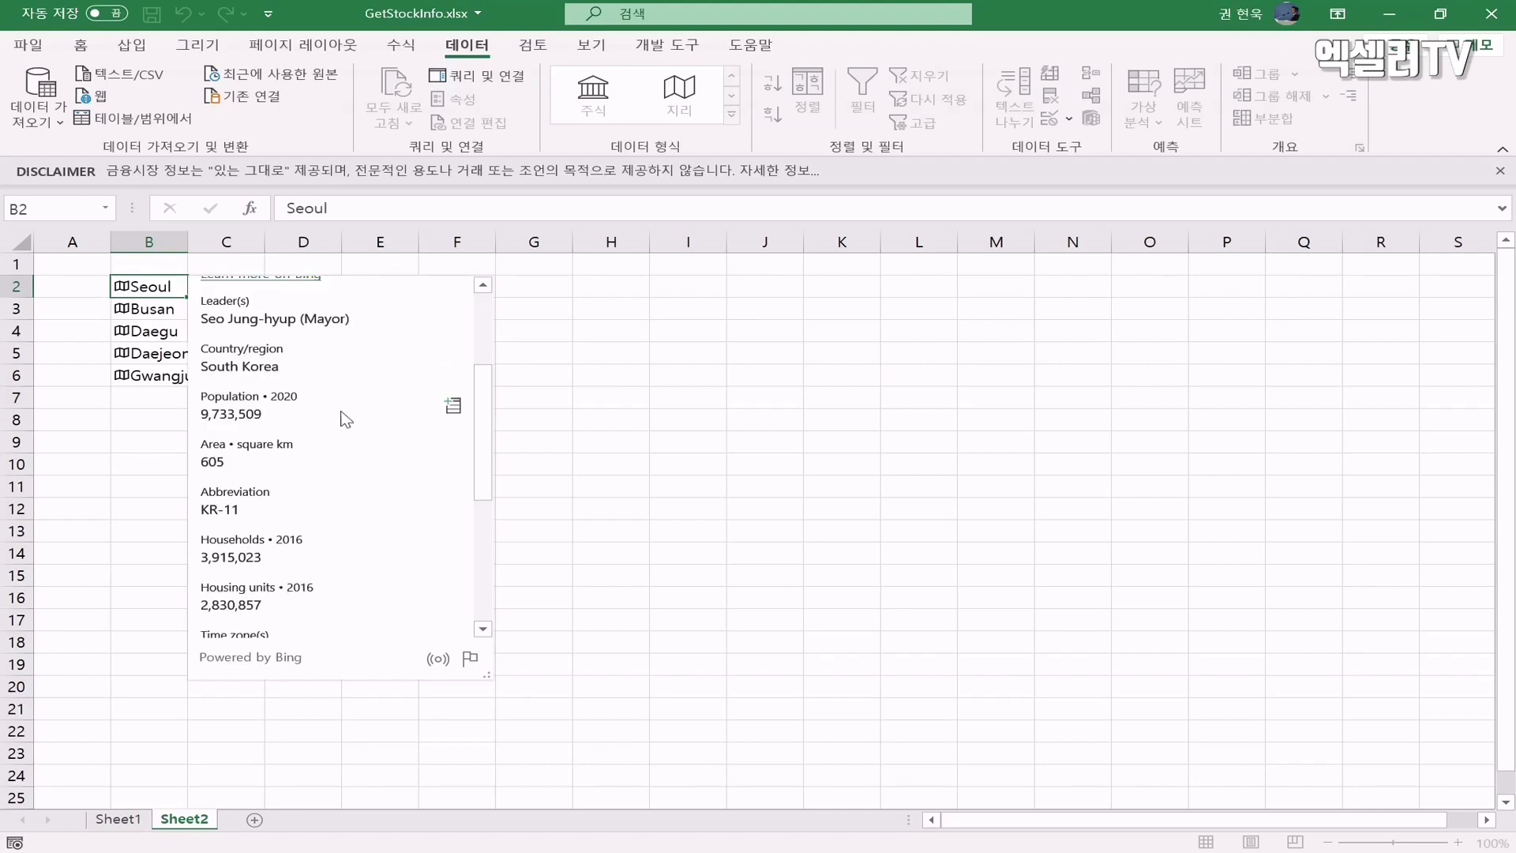
left_click(453, 407)
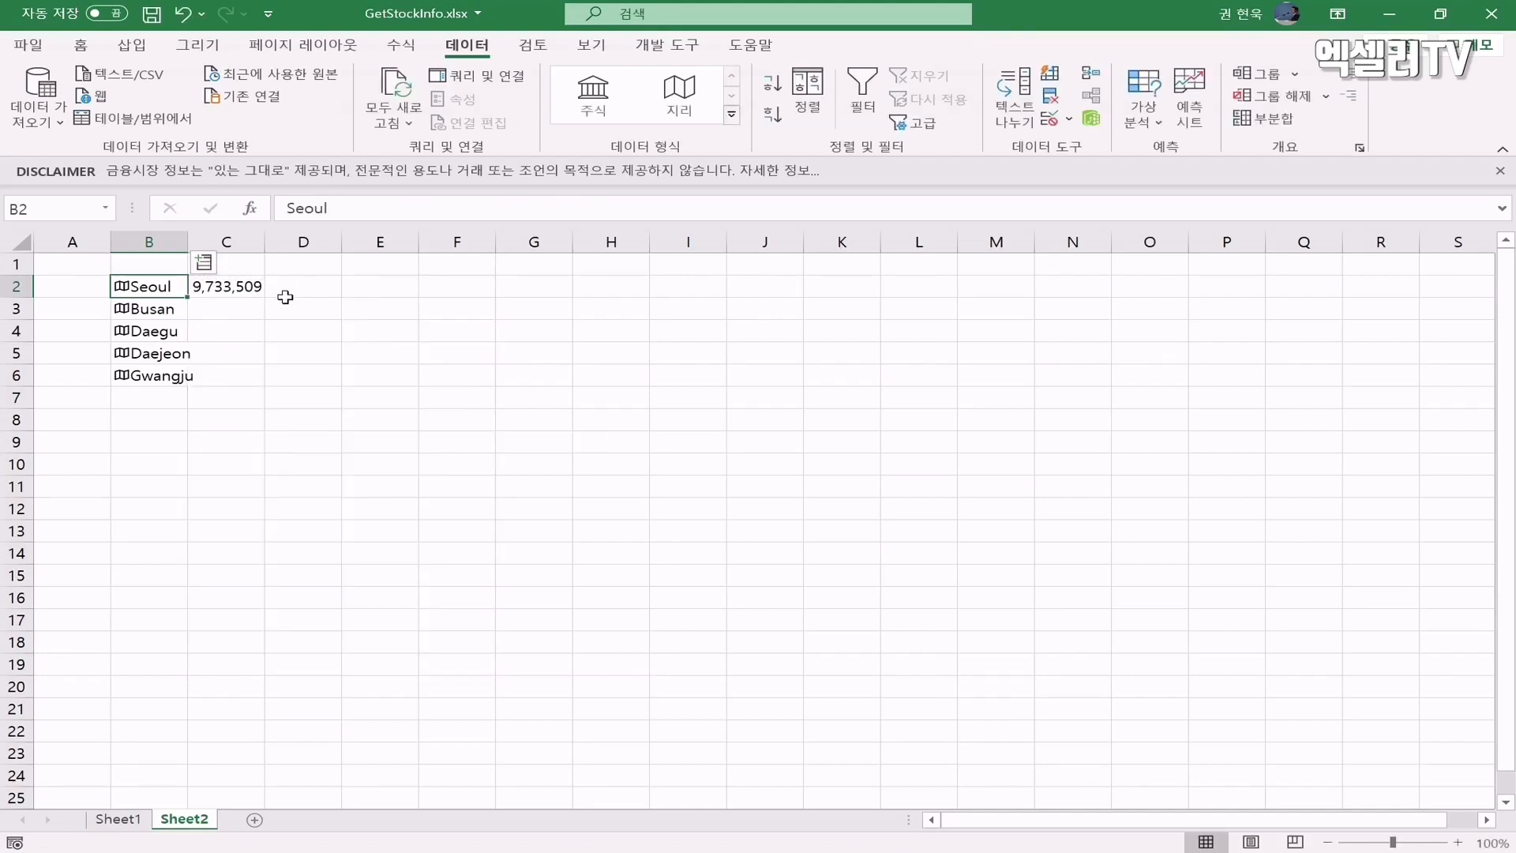
left_click(247, 289)
double_click(264, 295)
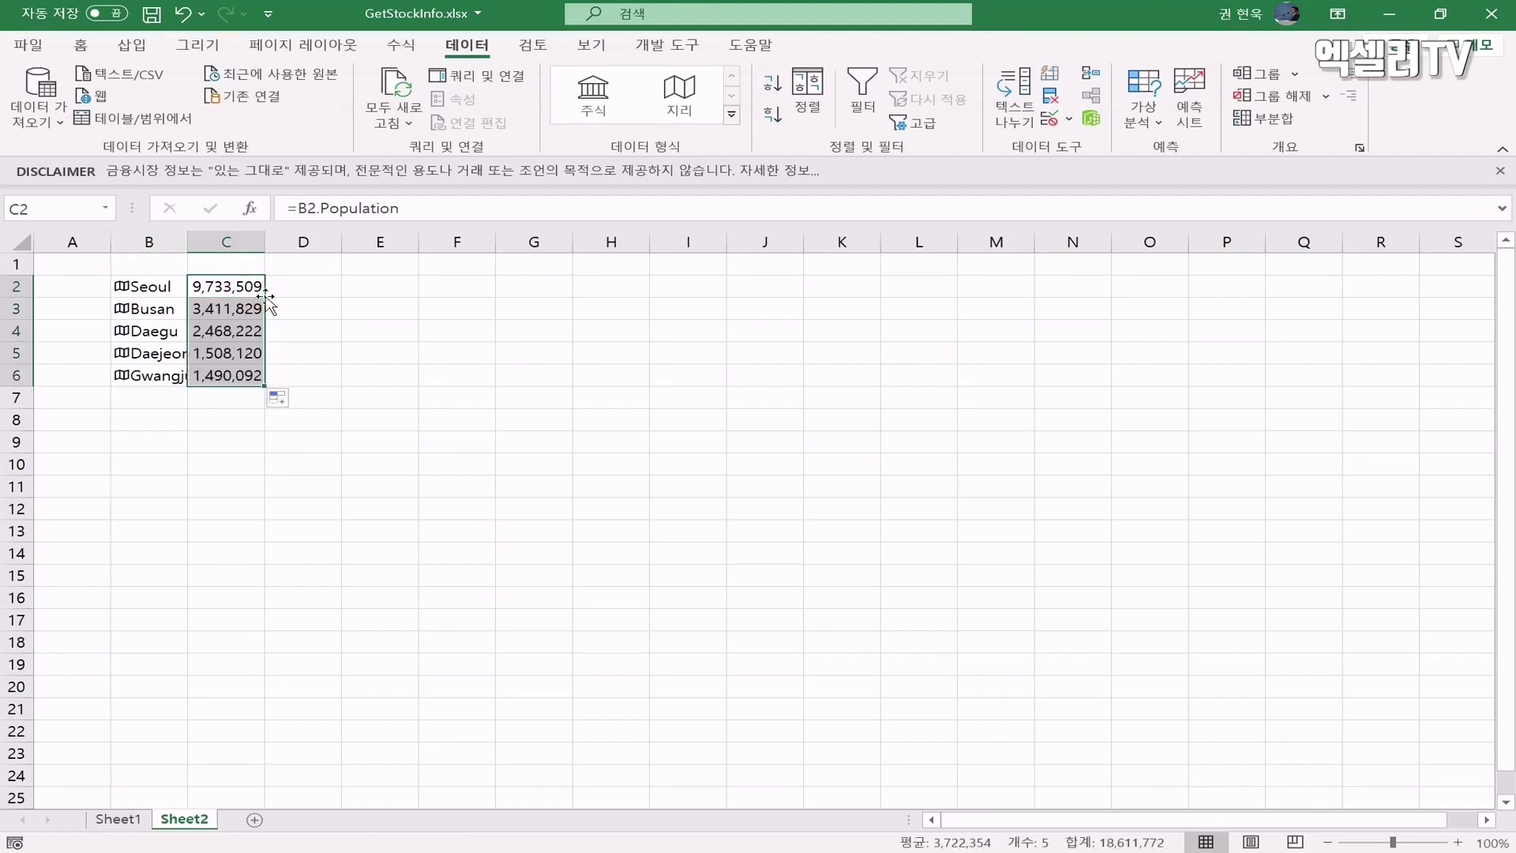
left_click(233, 288)
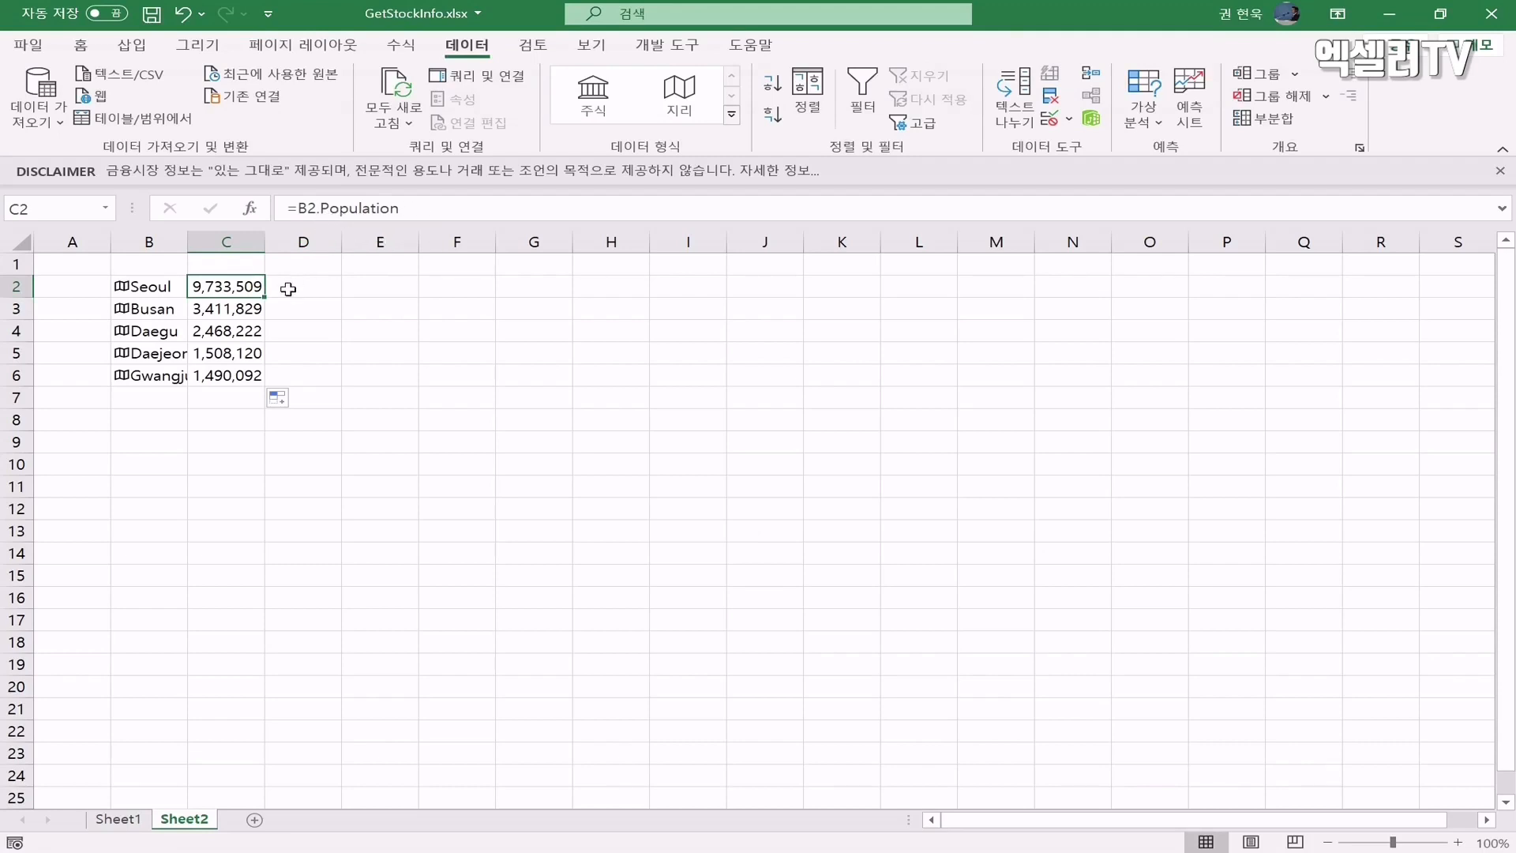
Enter the formula =B2.Households in D2 and fill it down to D6 for all cities
left_click(158, 286)
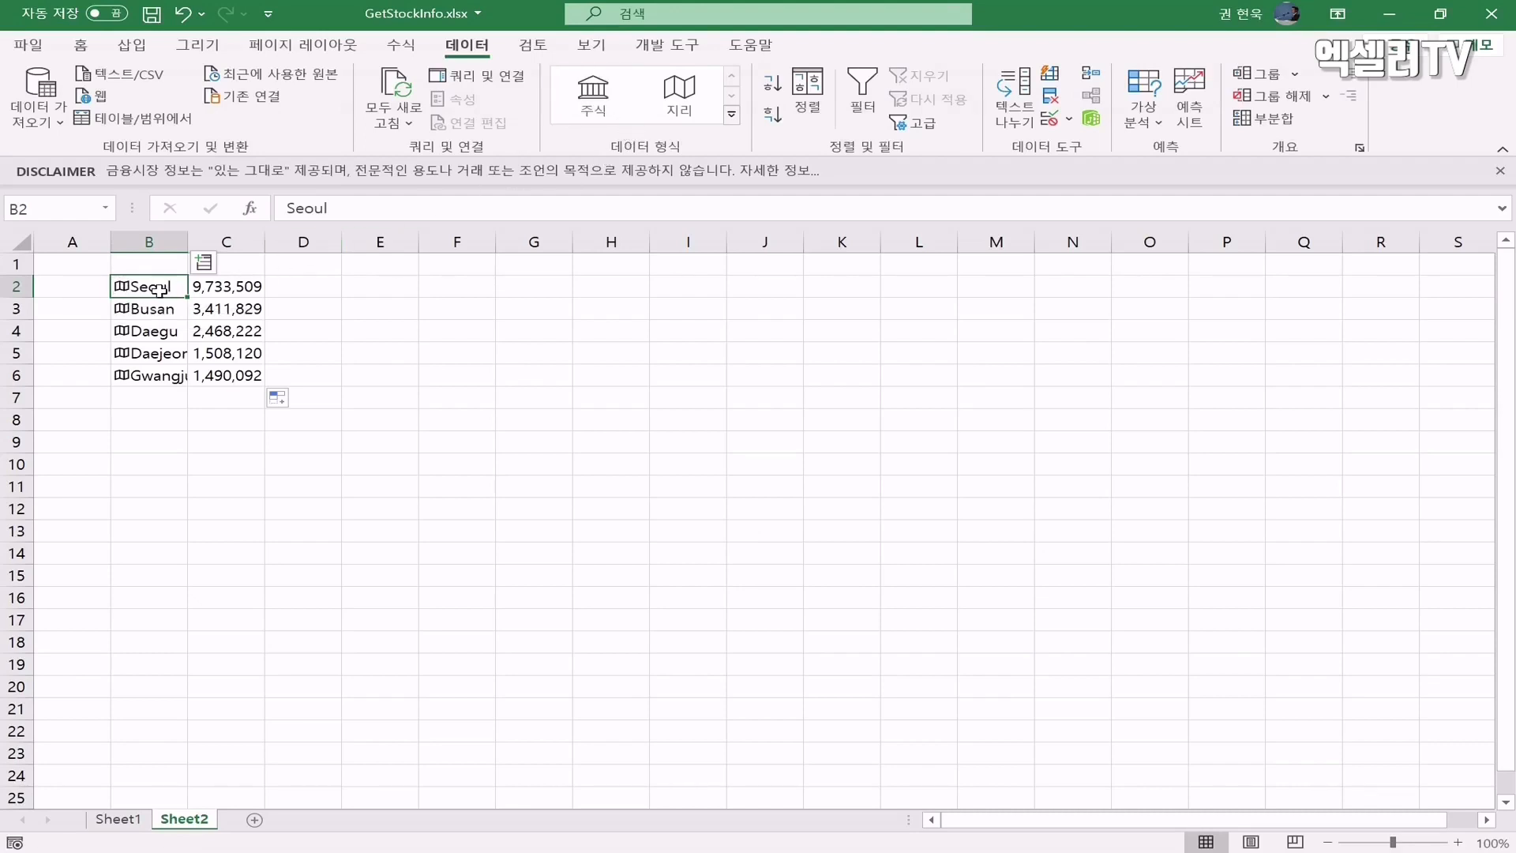
left_click(302, 286)
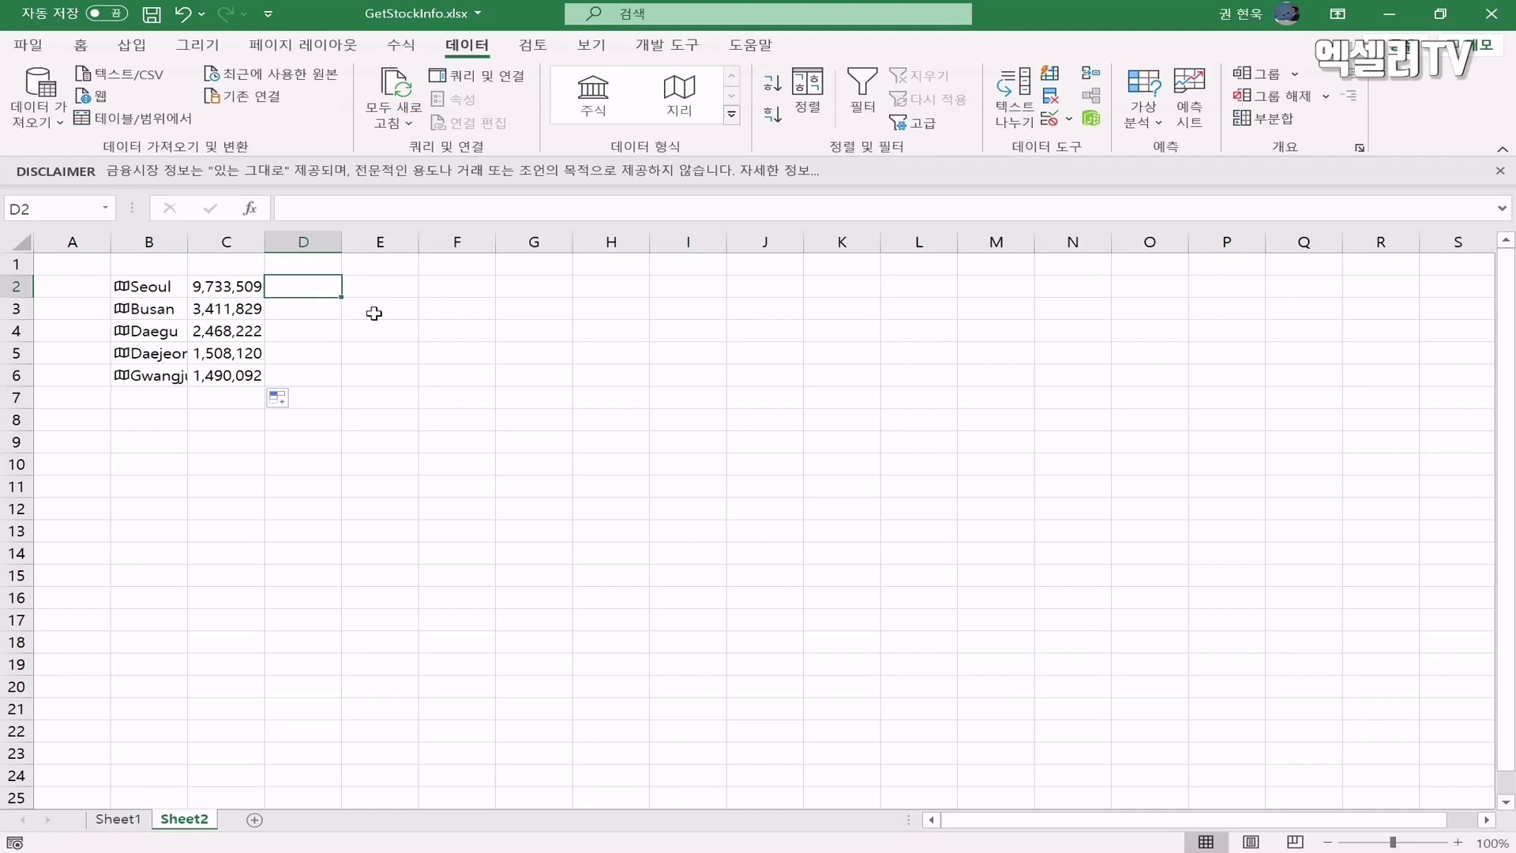
type("=")
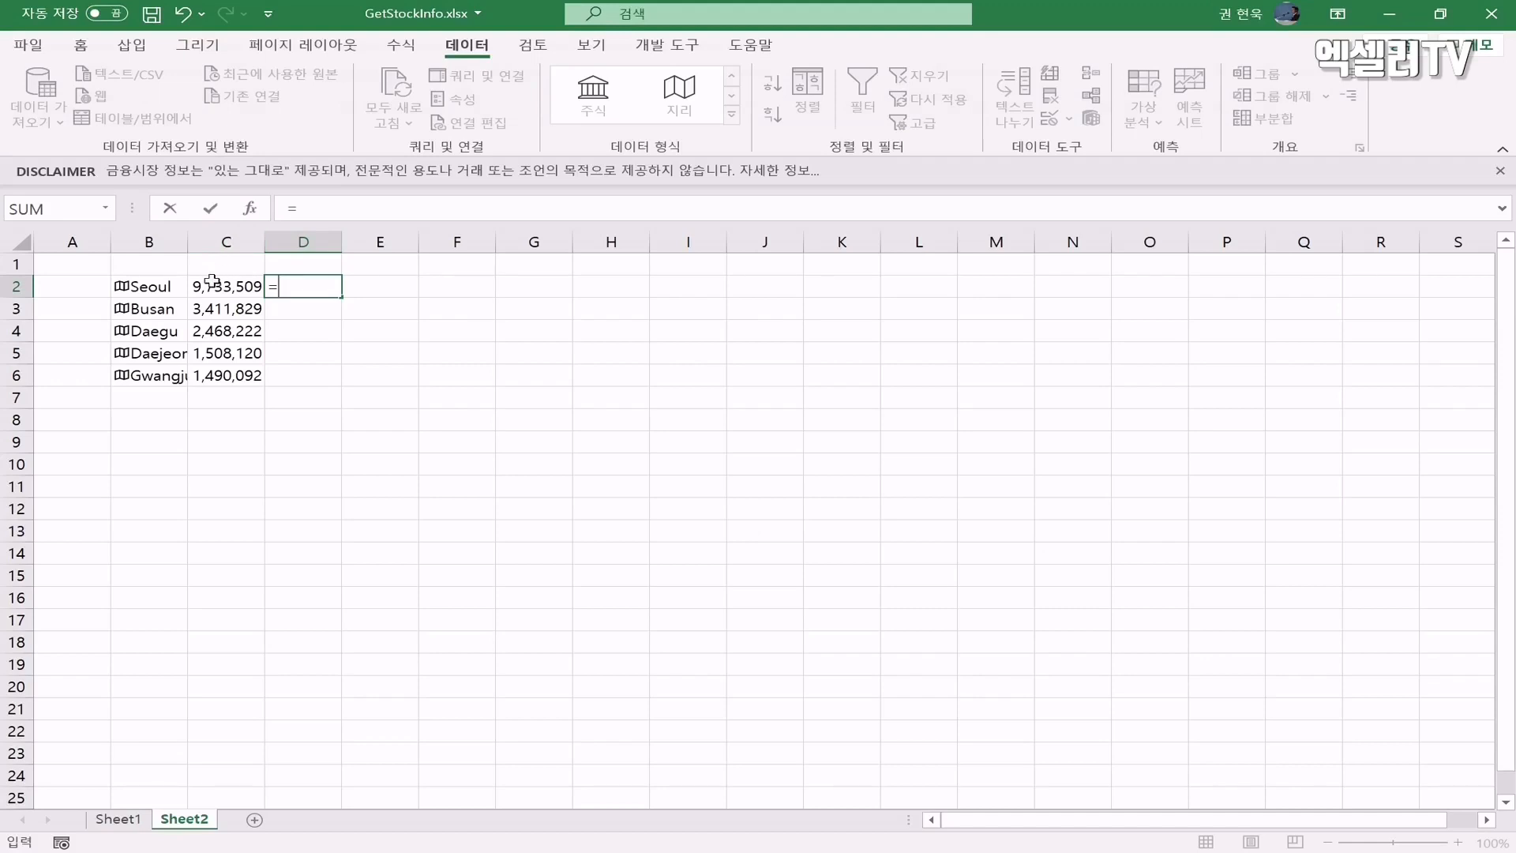
left_click(168, 287)
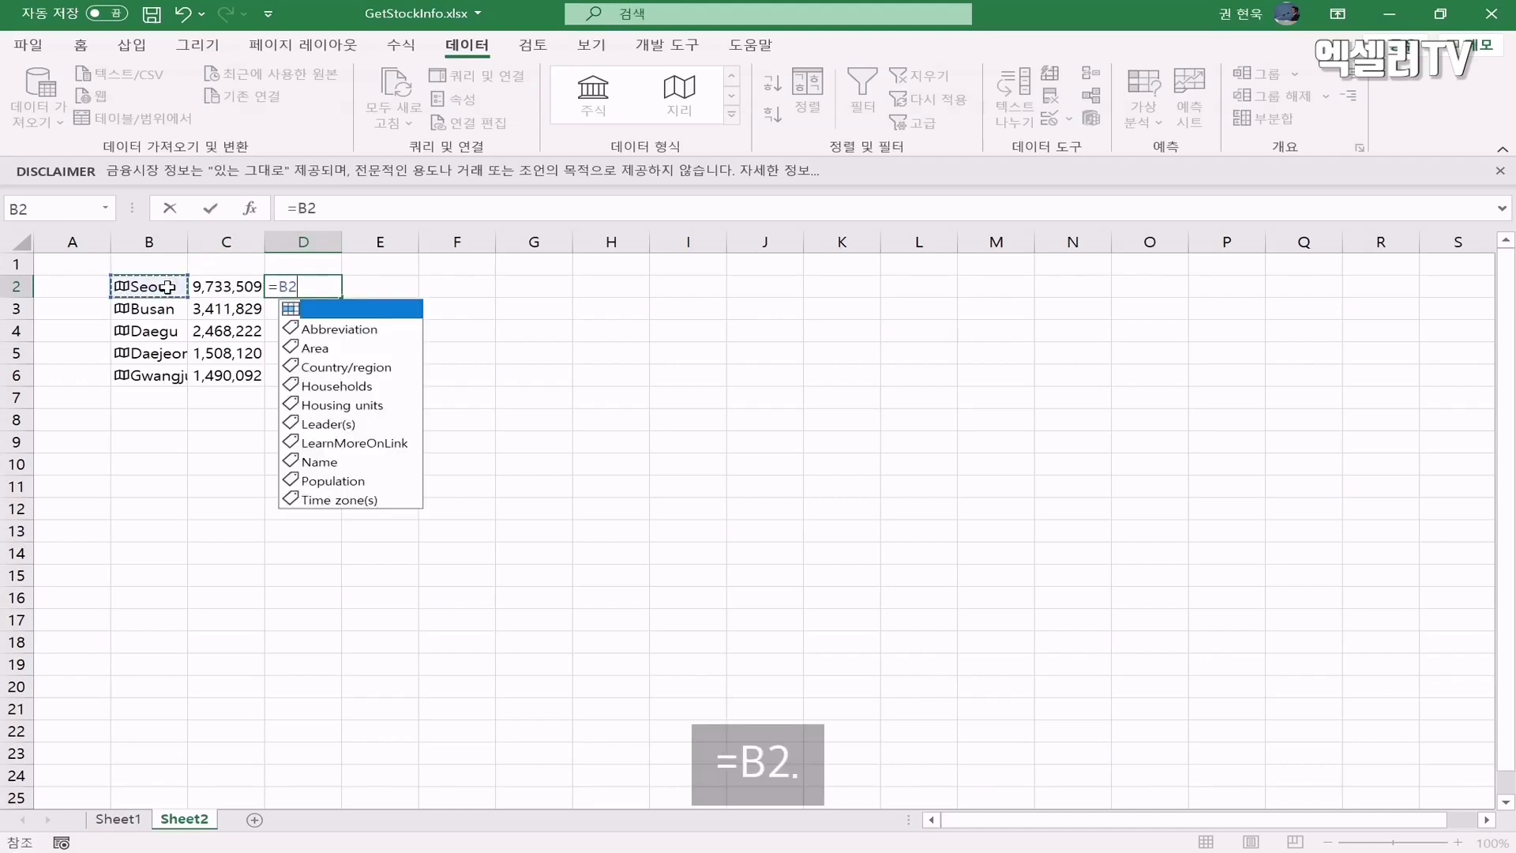
type(".")
double_click(342, 388)
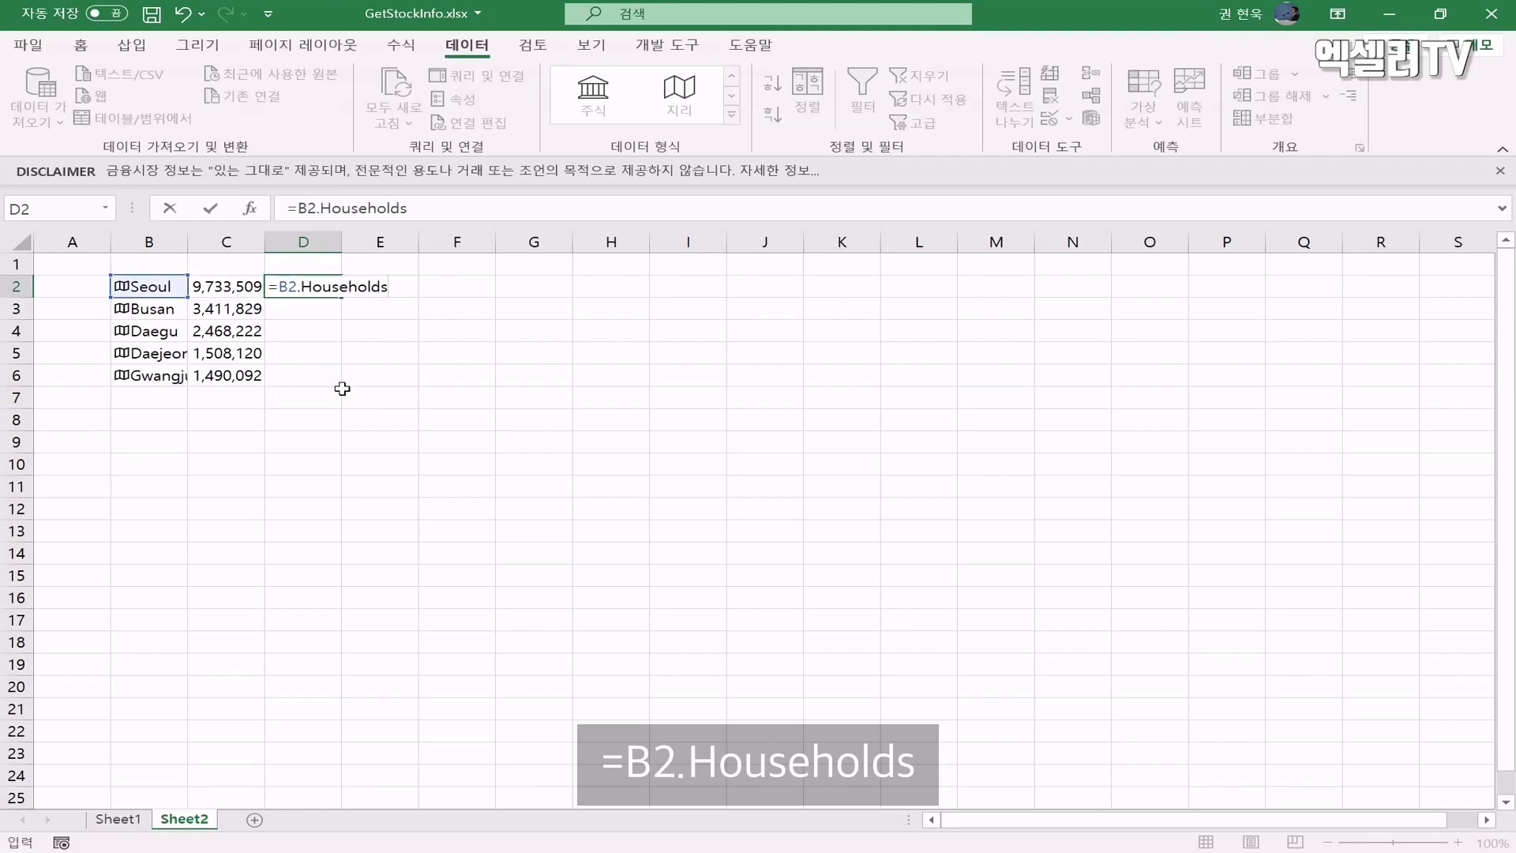
key("Return")
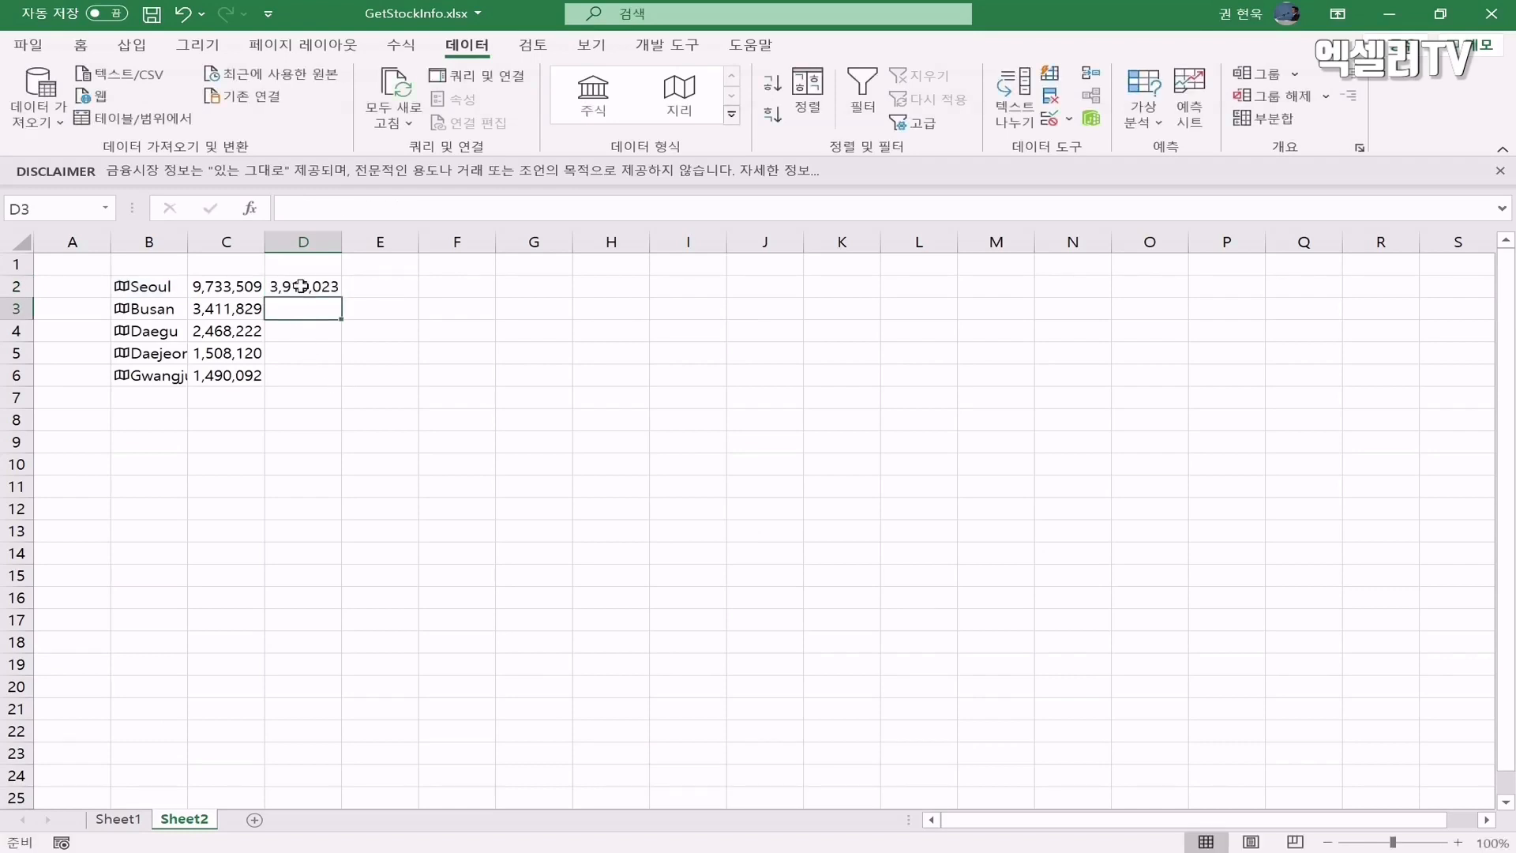
left_click(300, 286)
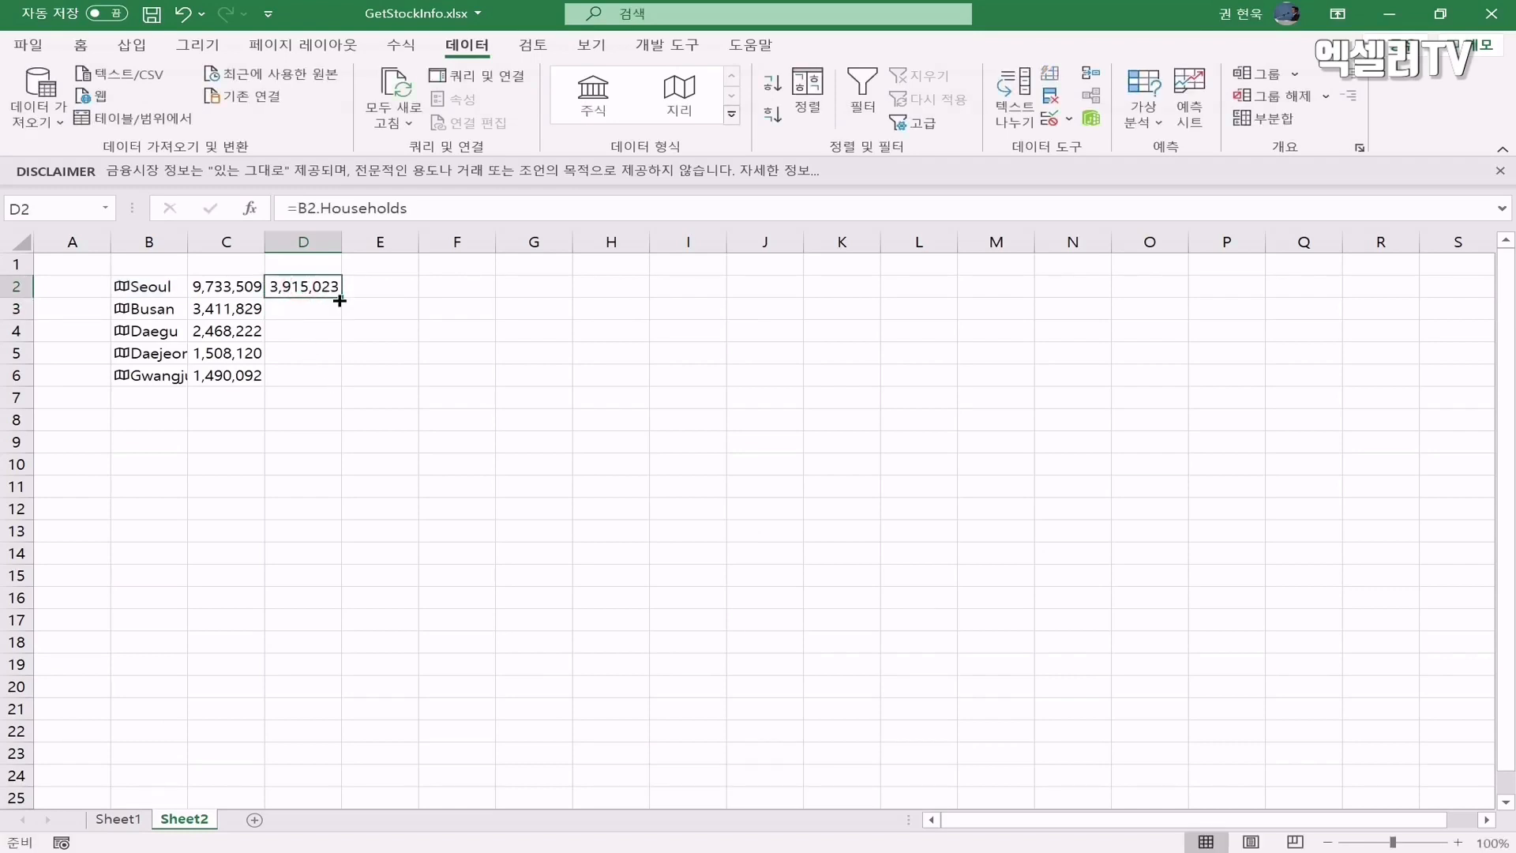
double_click(341, 298)
Enter the formula =B2.[Housing units] in E2 and fill it down to E6 for all cities
left_click(382, 290)
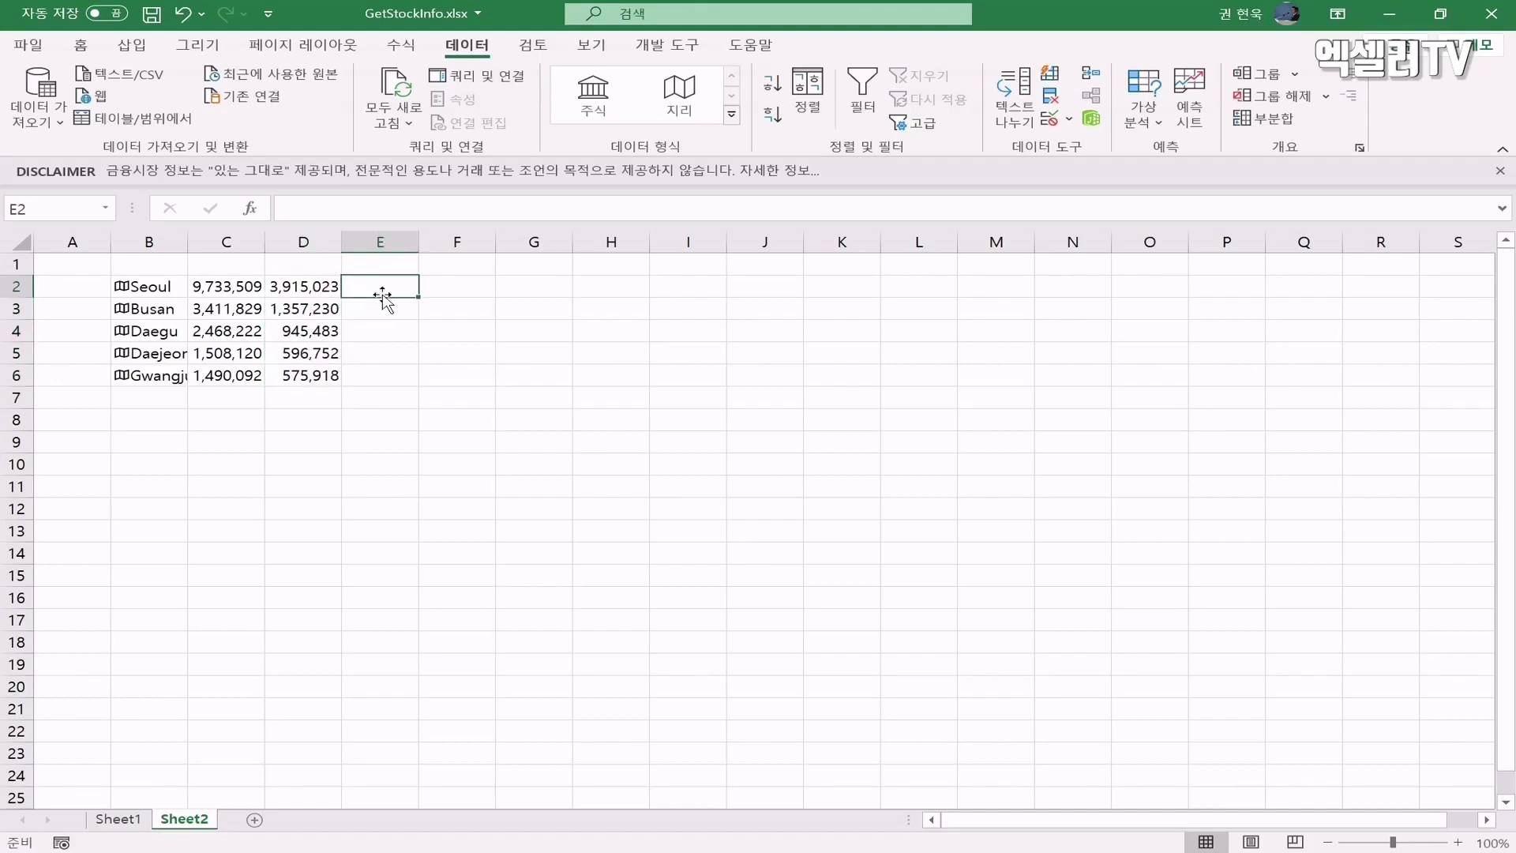
type("=")
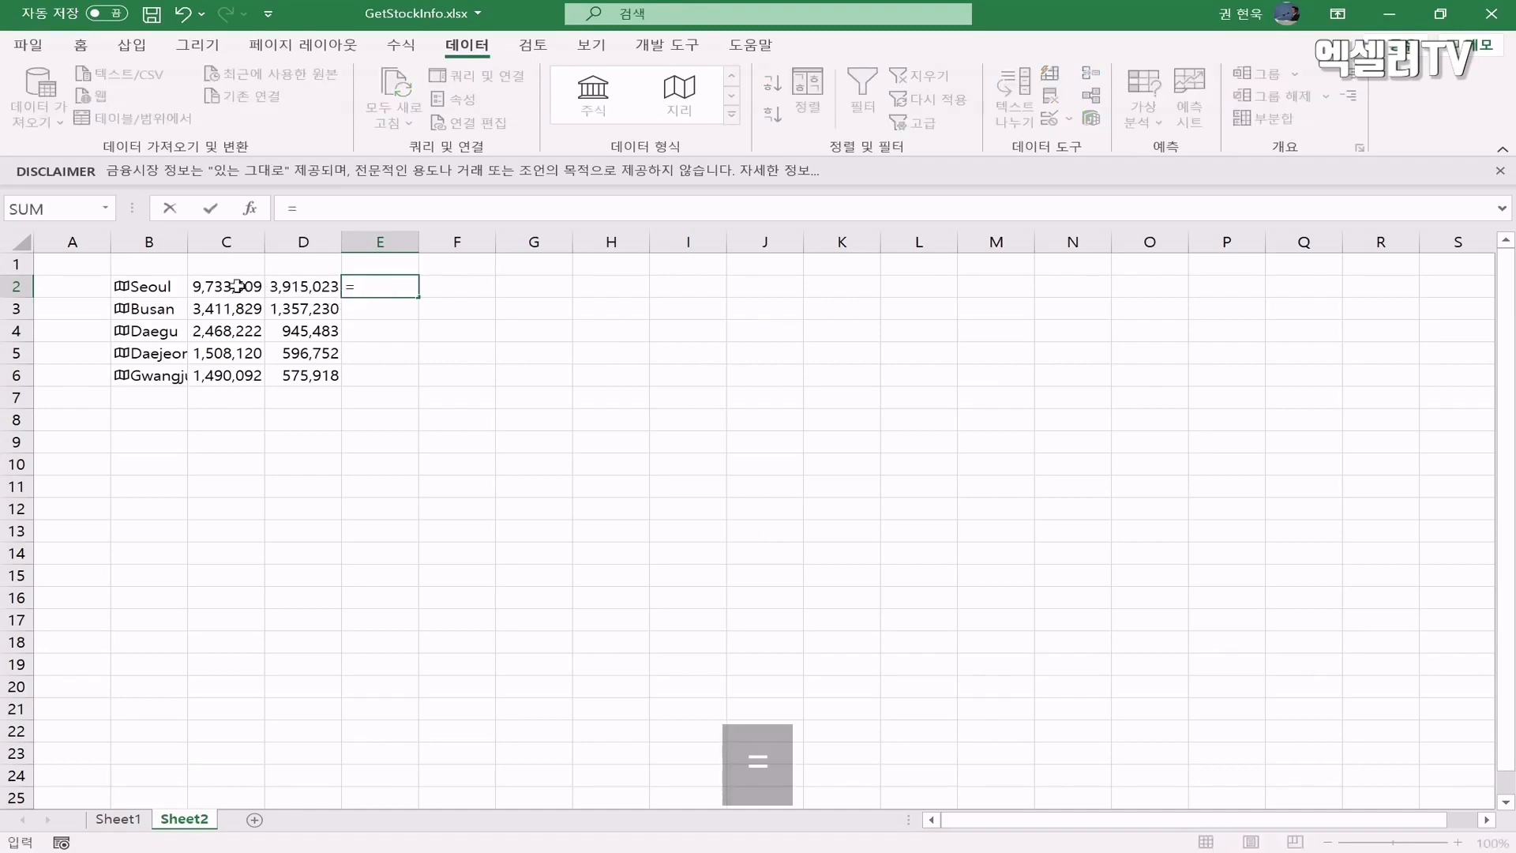
left_click(164, 287)
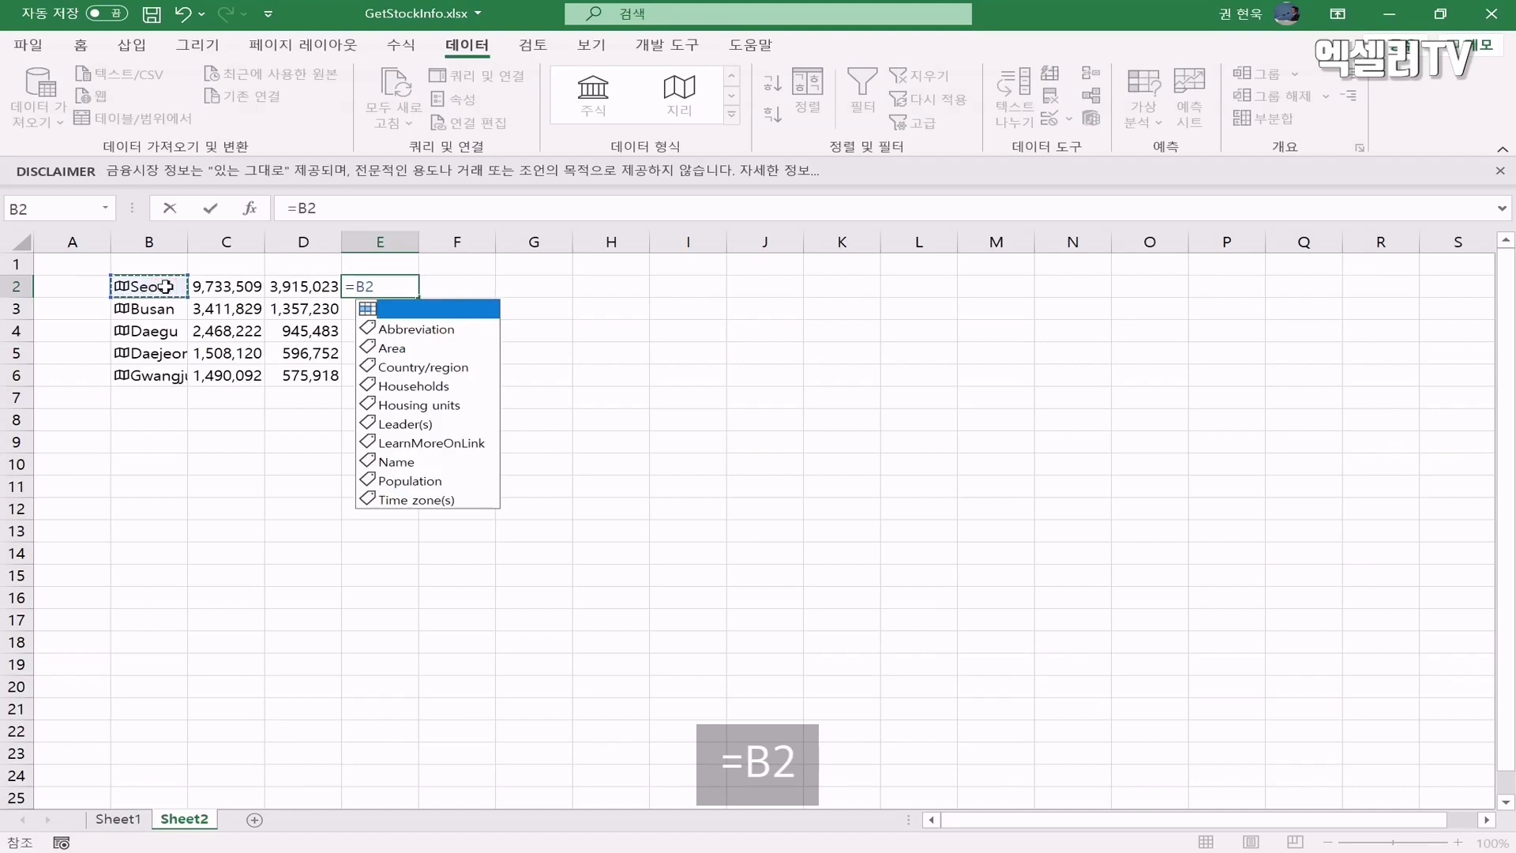
type(".")
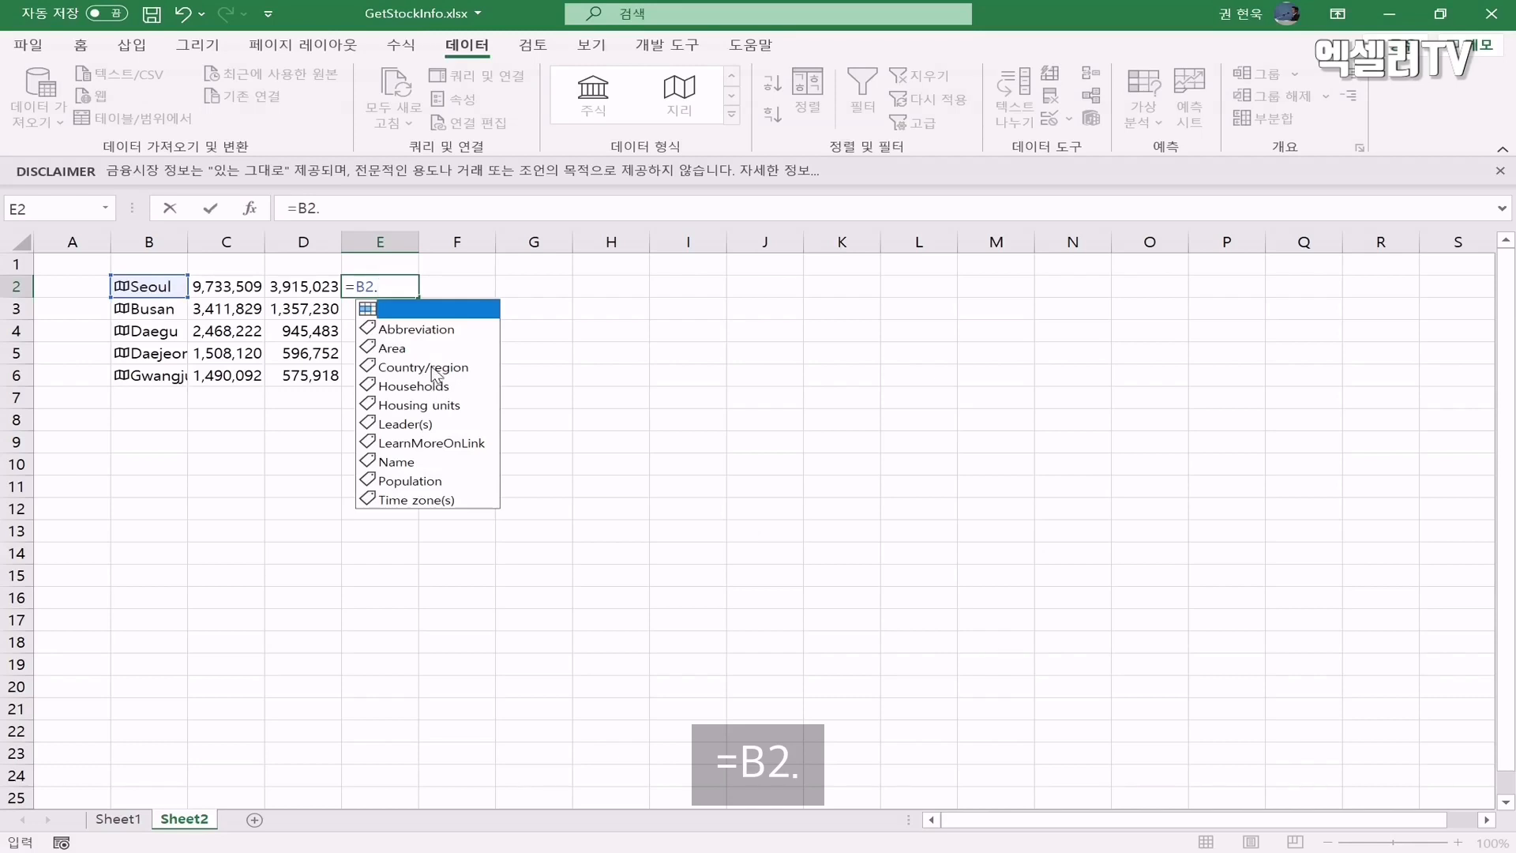
left_click(429, 407)
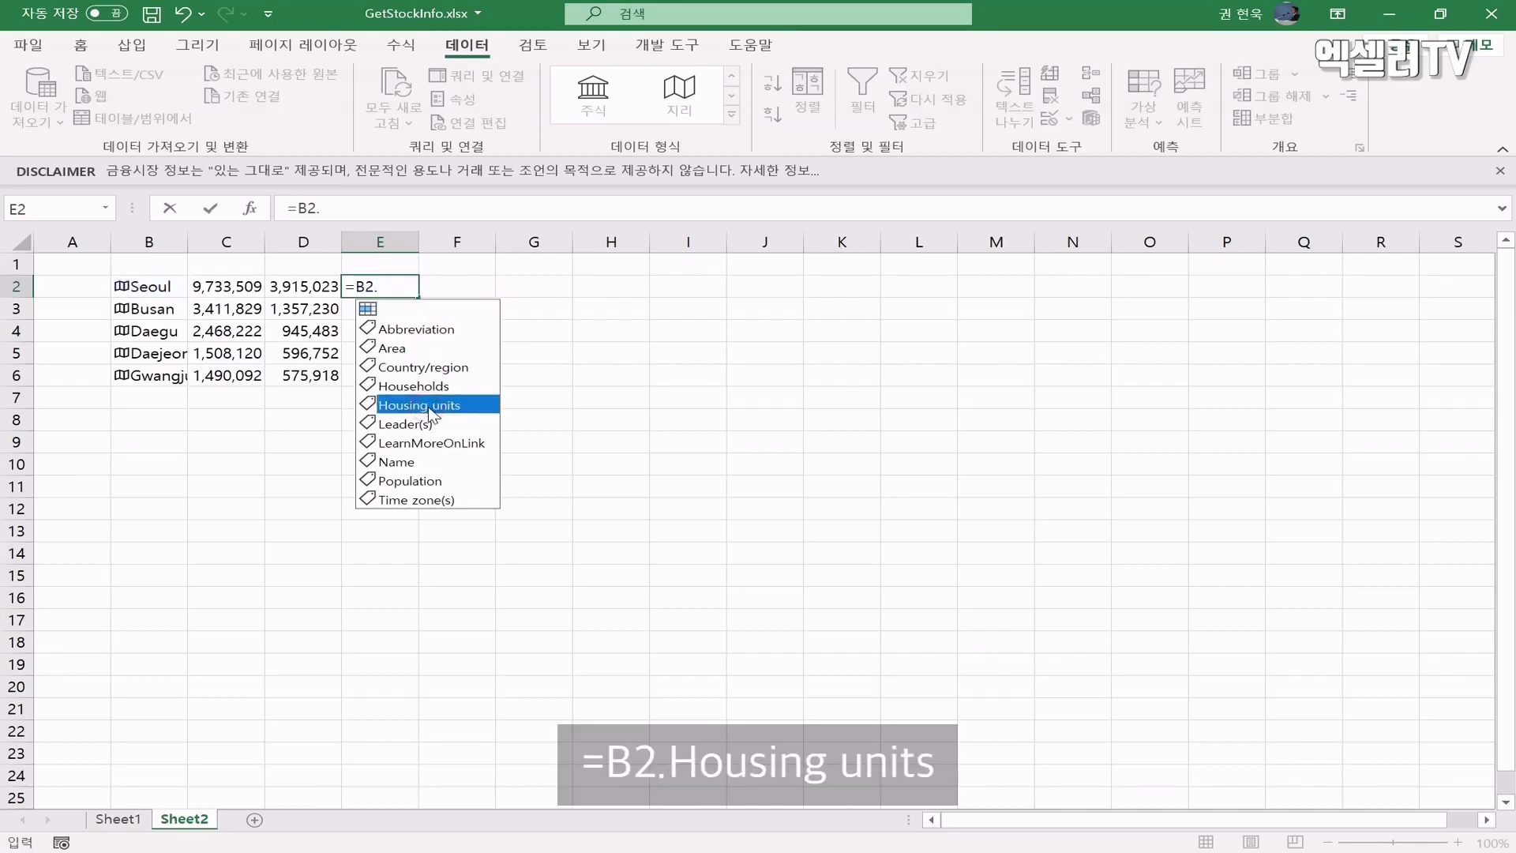
double_click(429, 407)
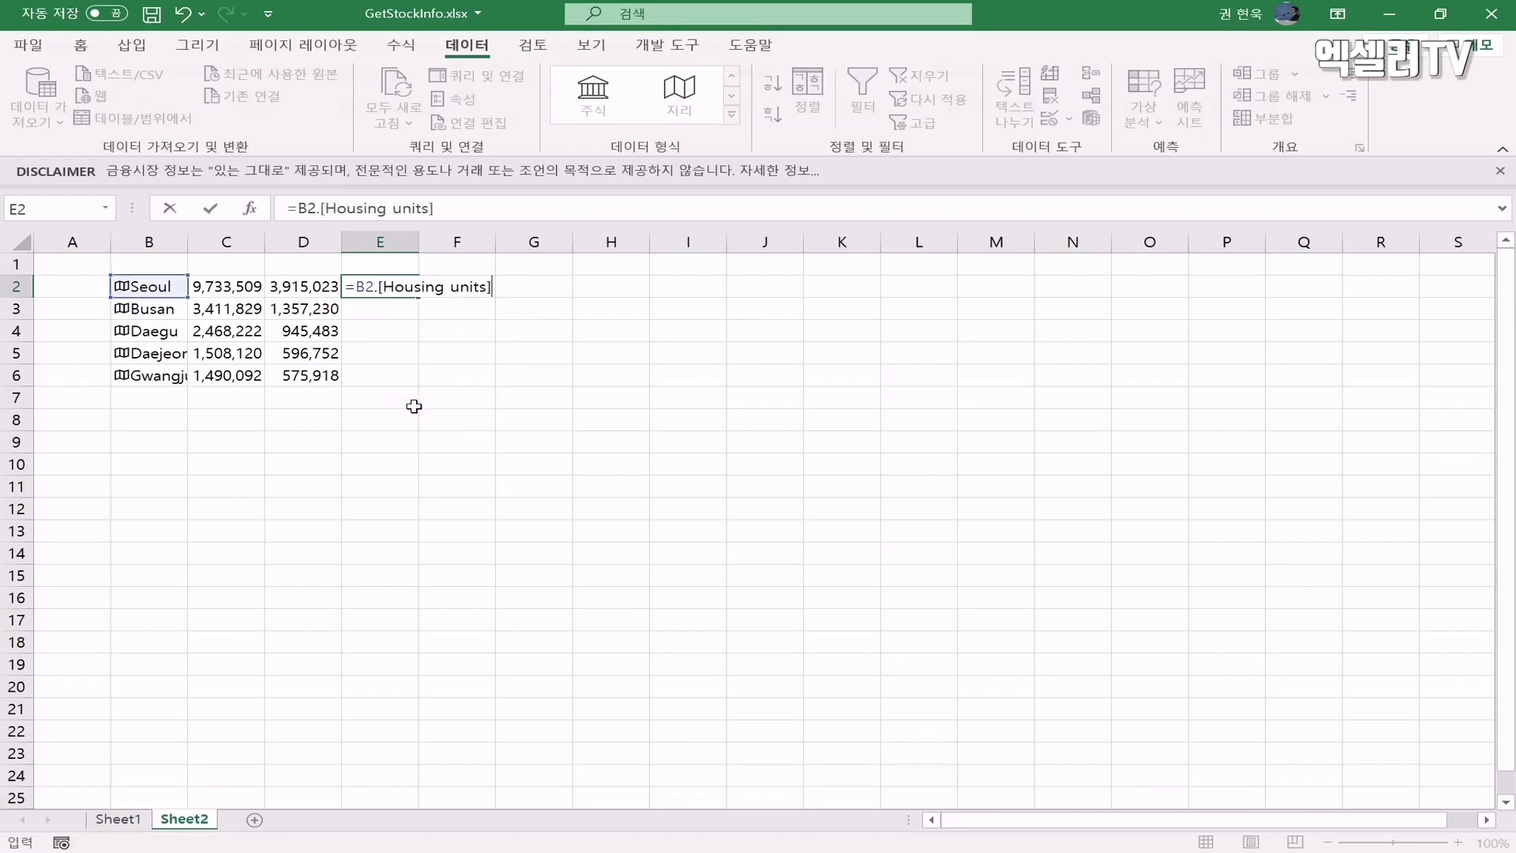
key("ctrl+Return")
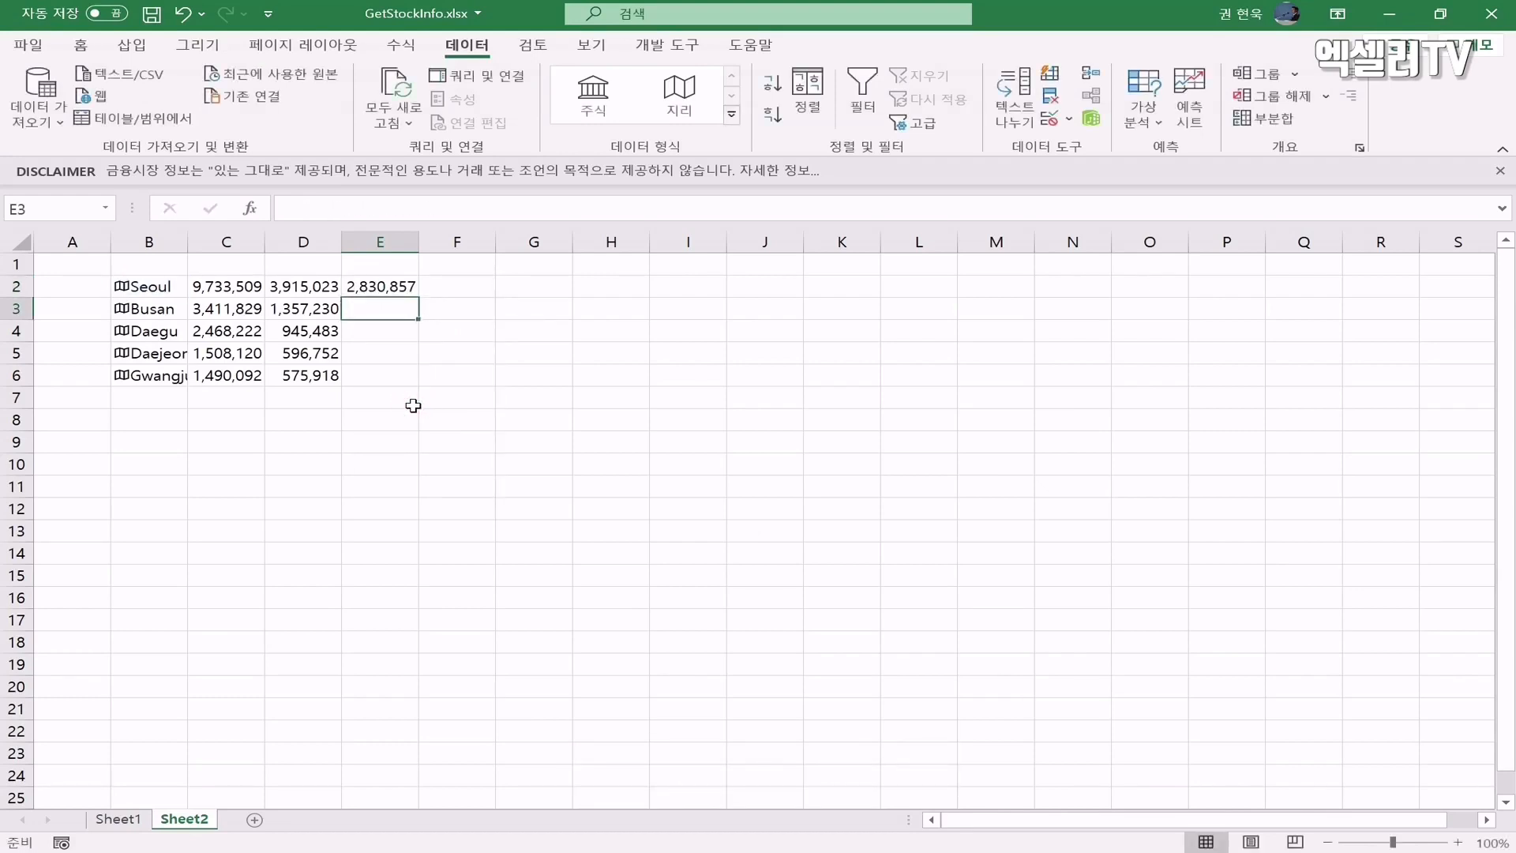
left_click(379, 285)
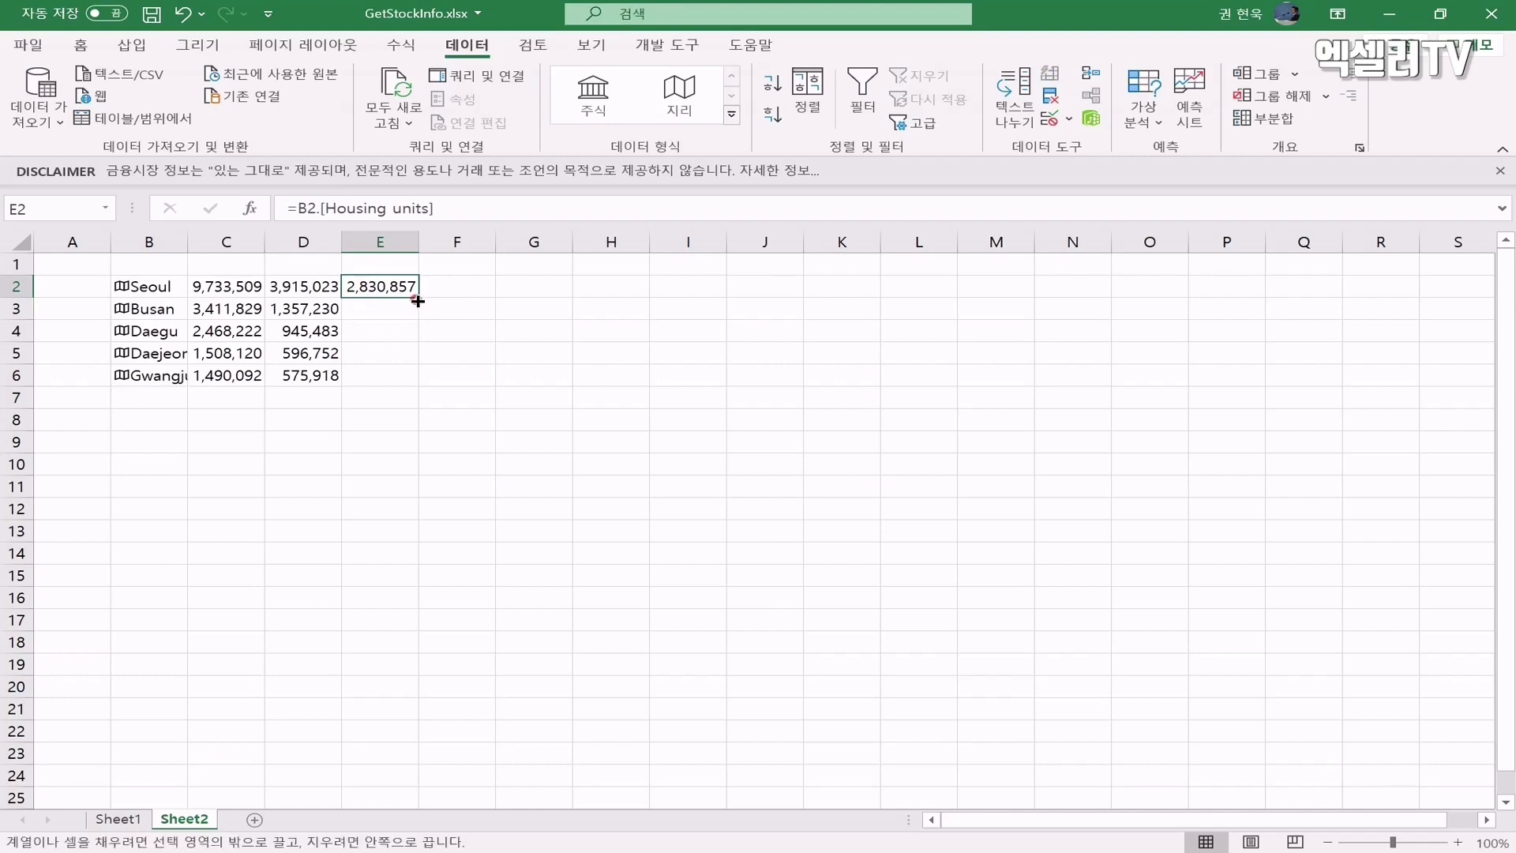
double_click(423, 303)
left_click(406, 288)
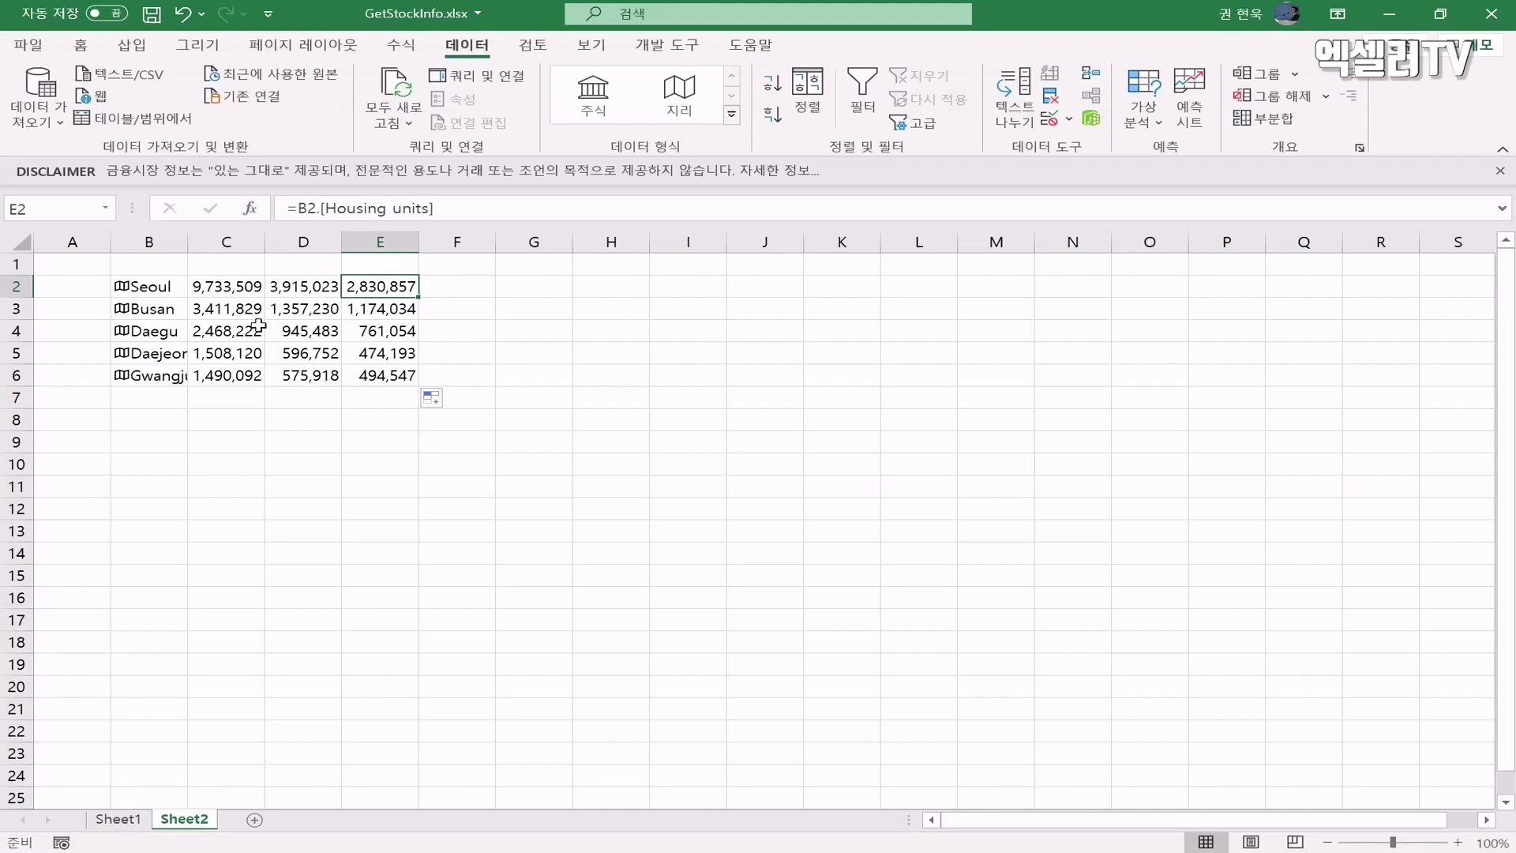
Enter the Seoul district names jongno, seocho, gangnam, songpa and yangcheon in B9 through B13
left_click(155, 311)
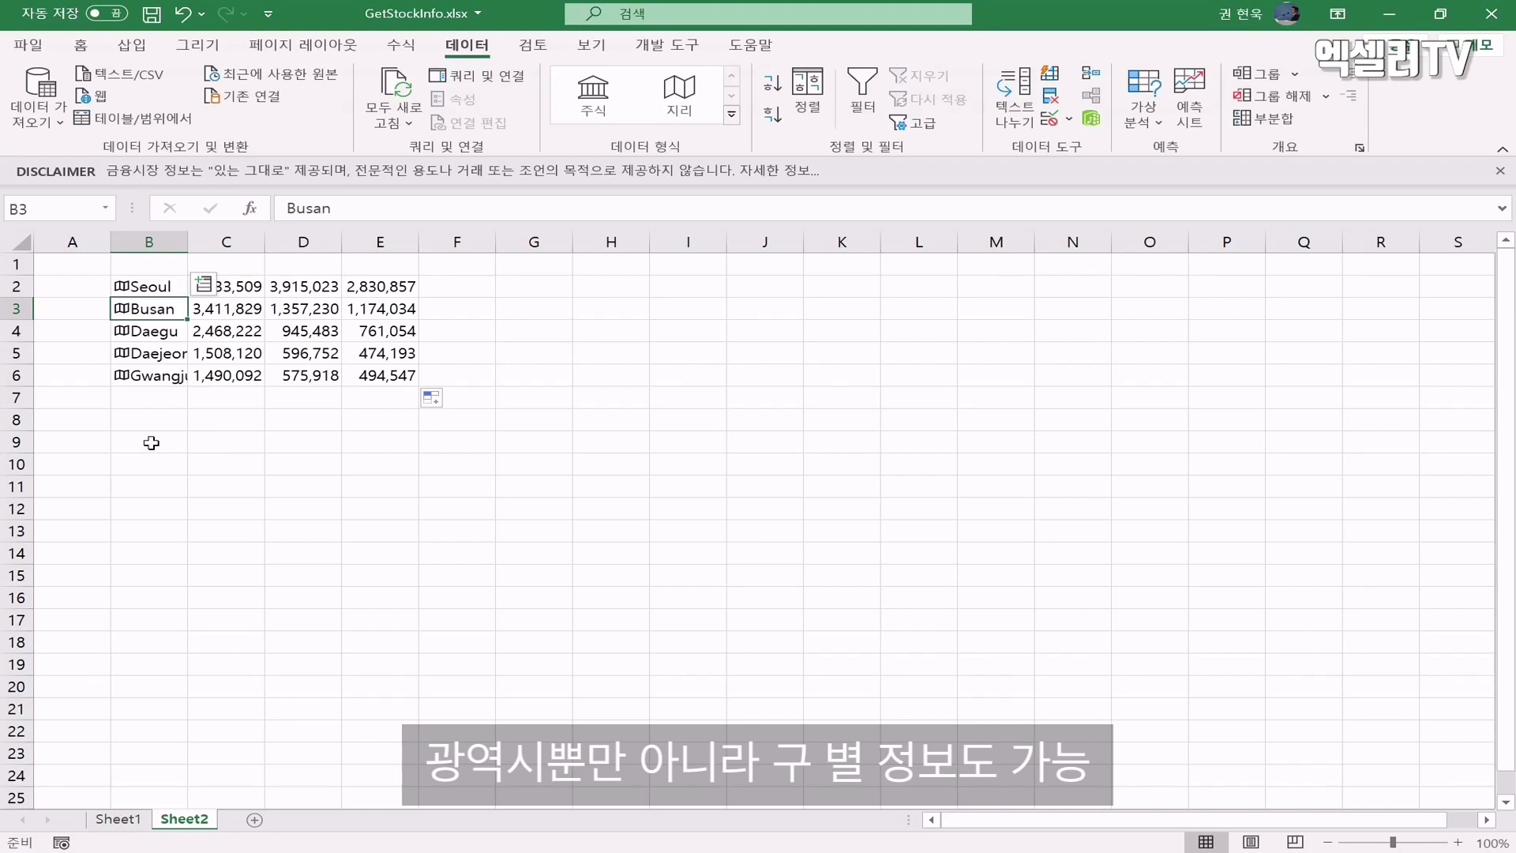
left_click(147, 443)
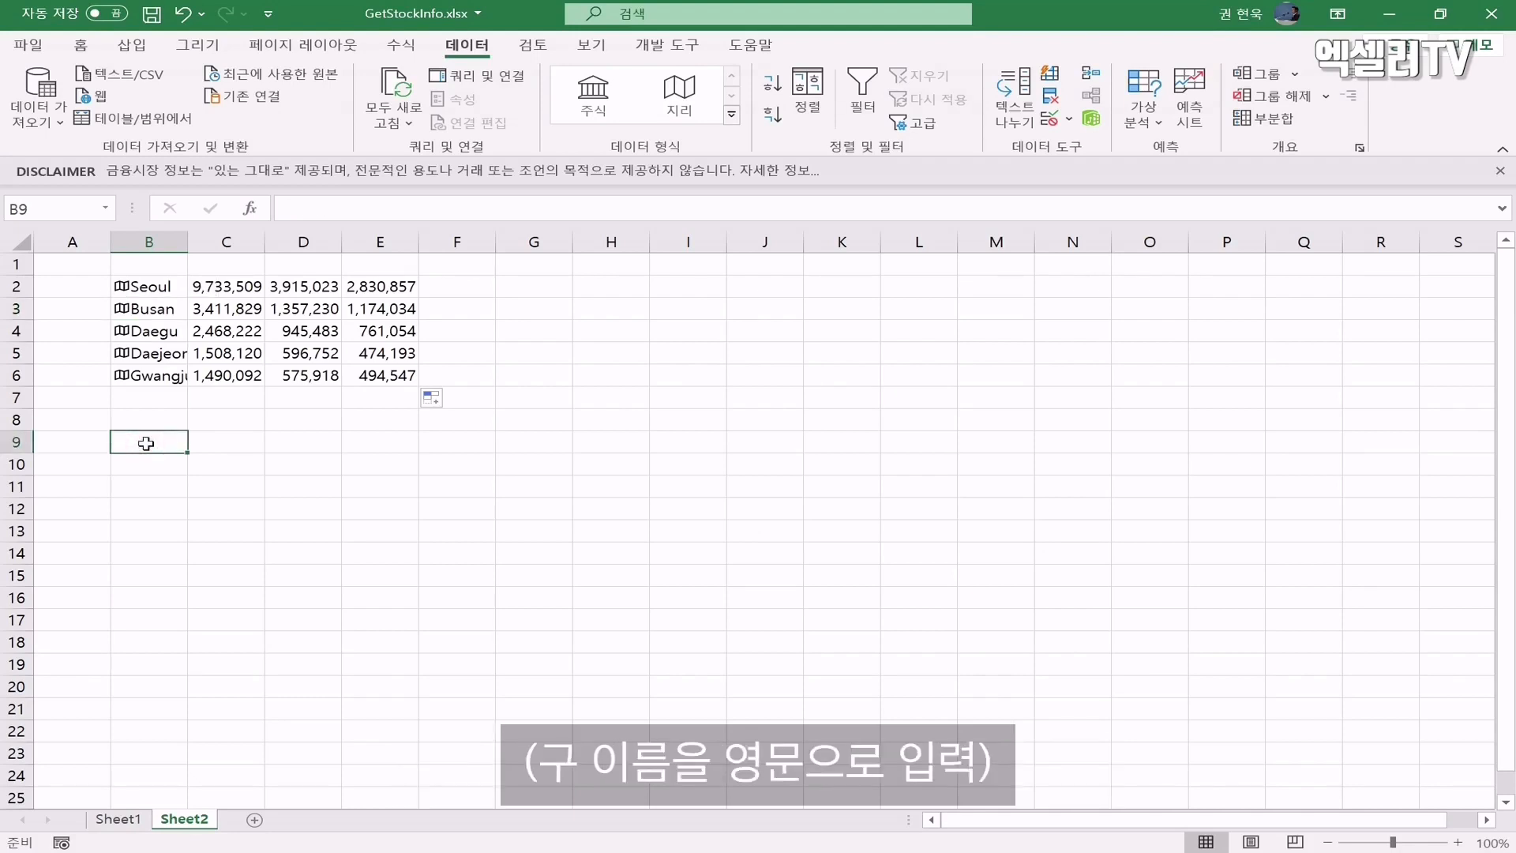
type("jongno")
key("Return")
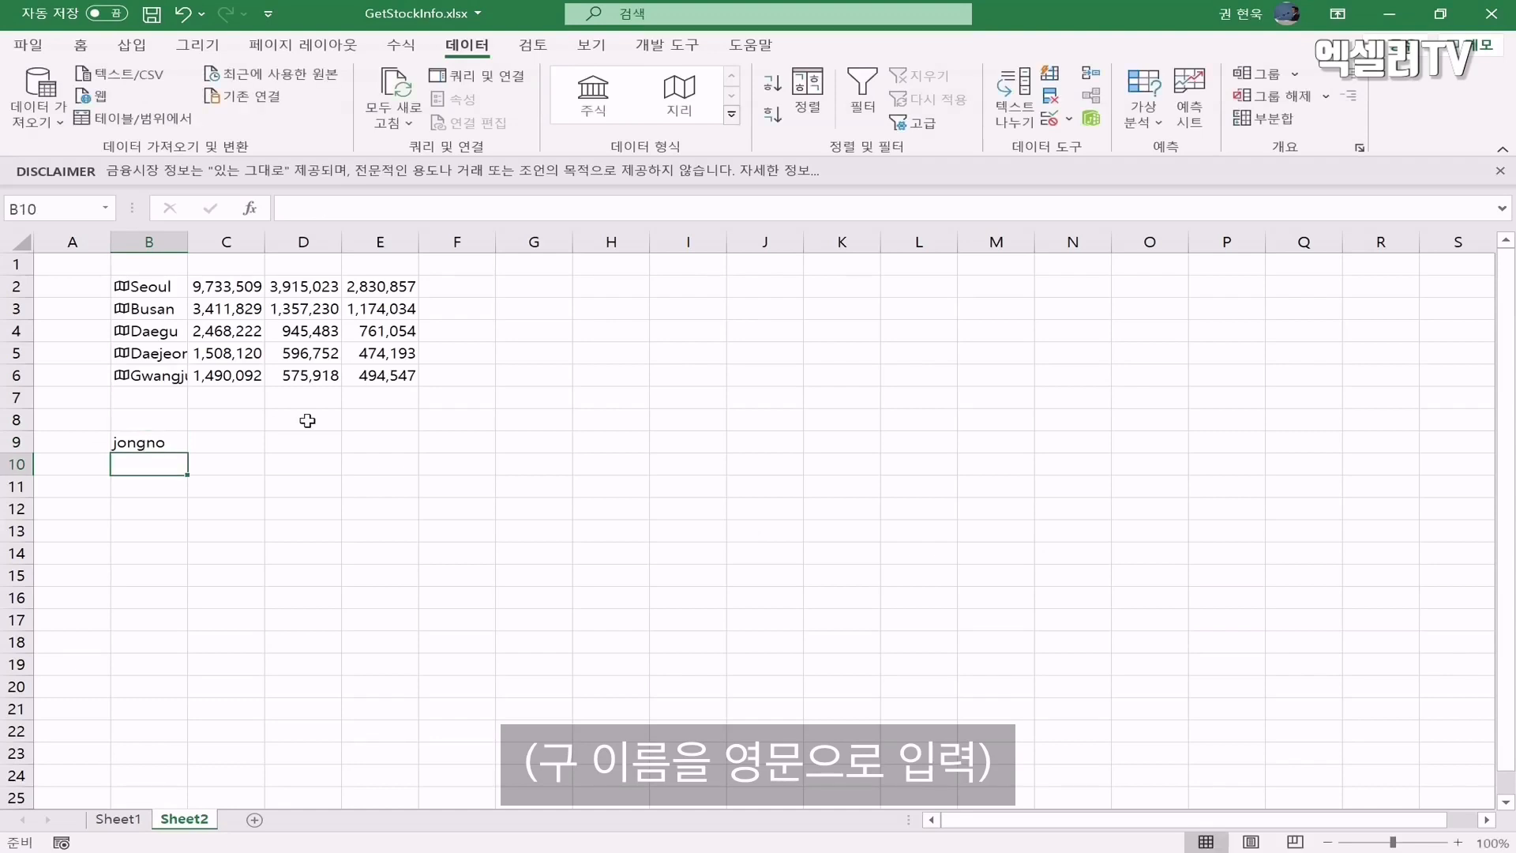
type("seocho")
key("Return")
type("gana")
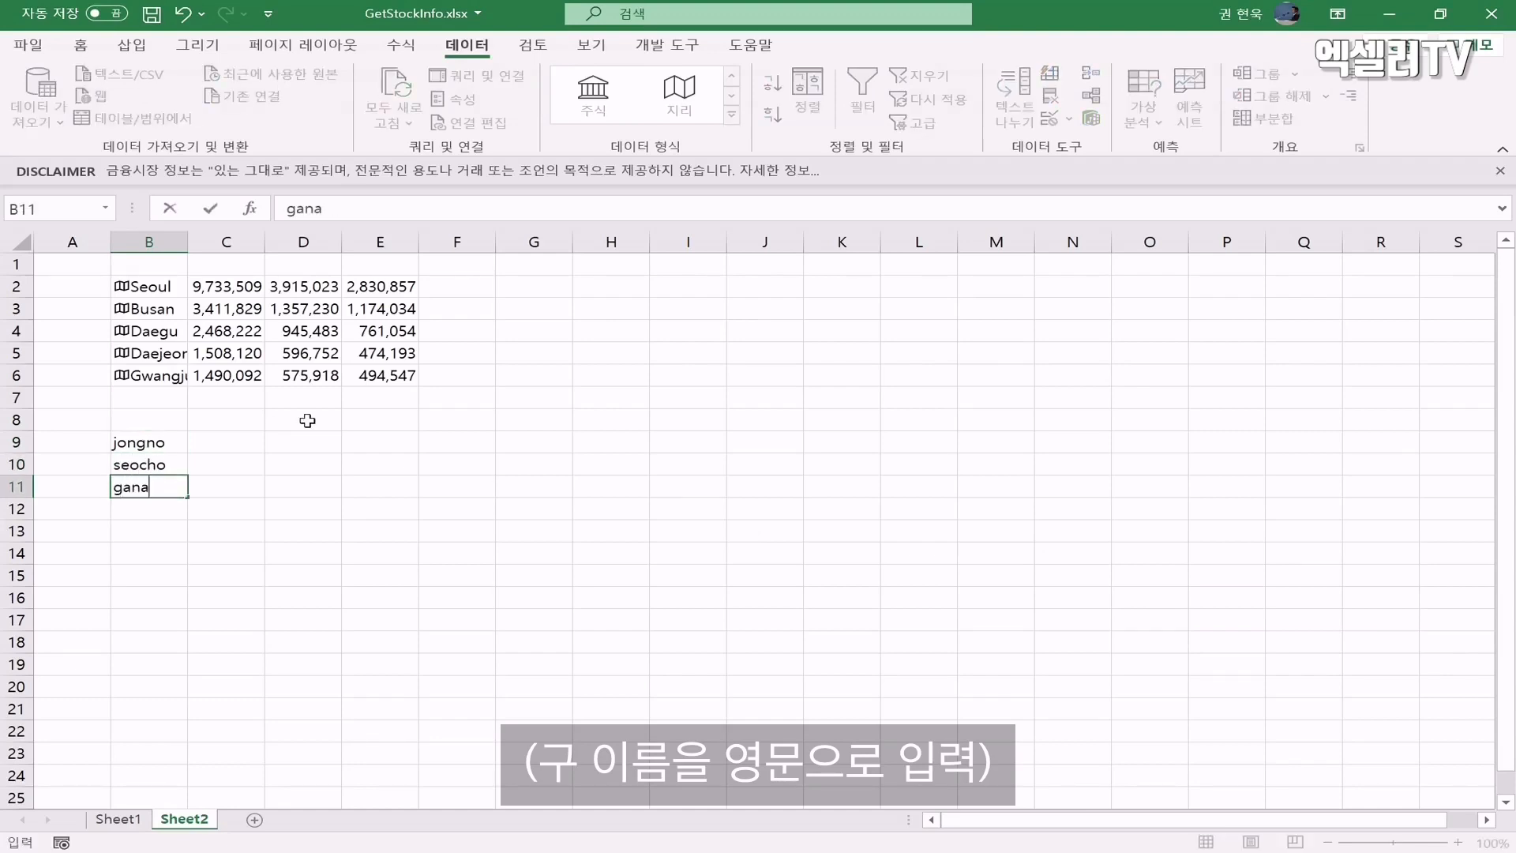
type("nam")
key("Return")
type("songpa")
key("Return")
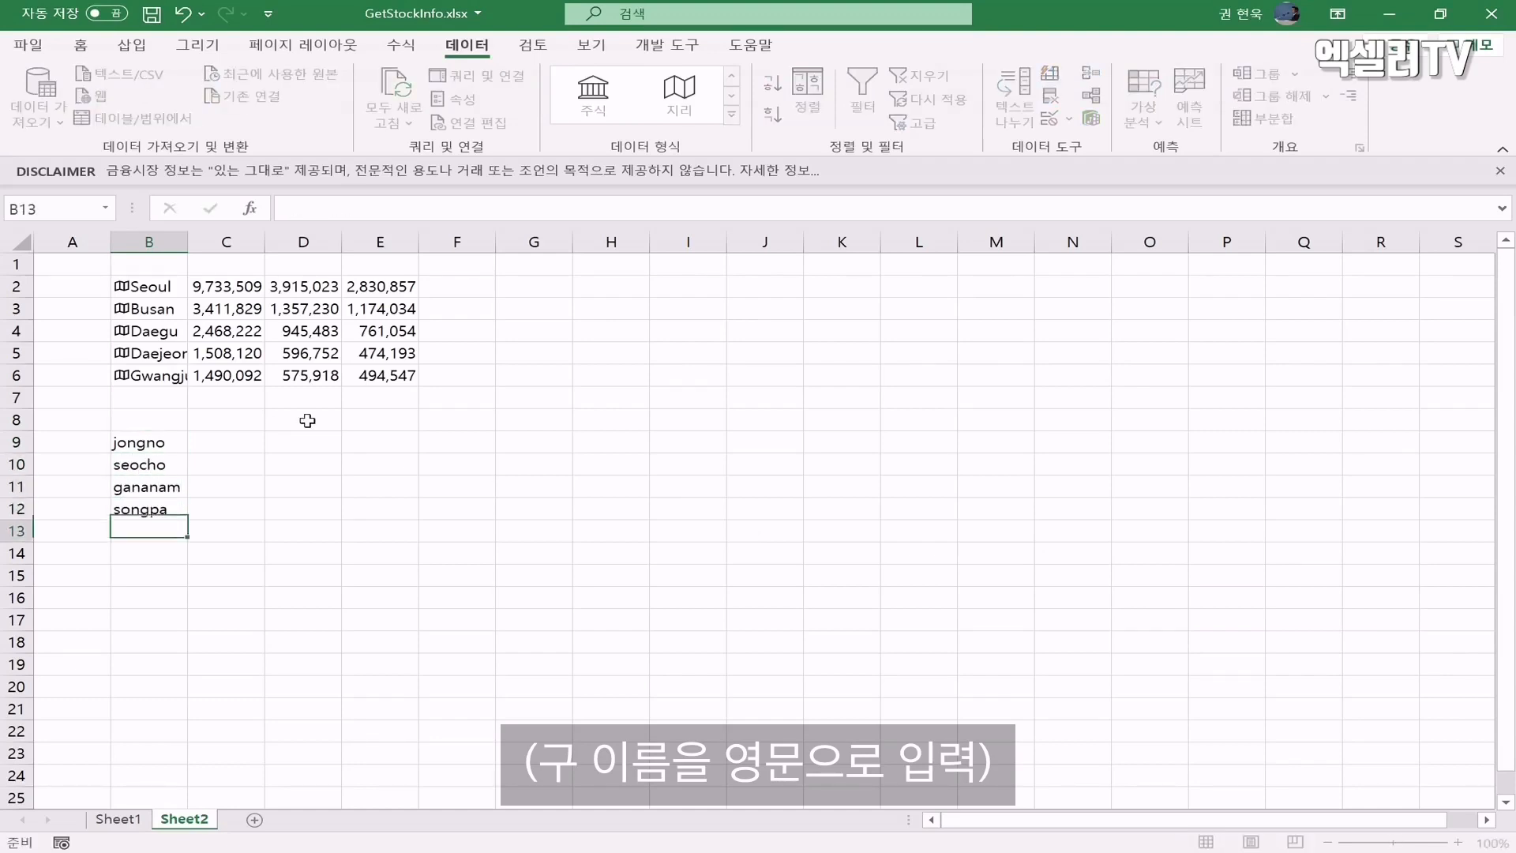
type("yangch")
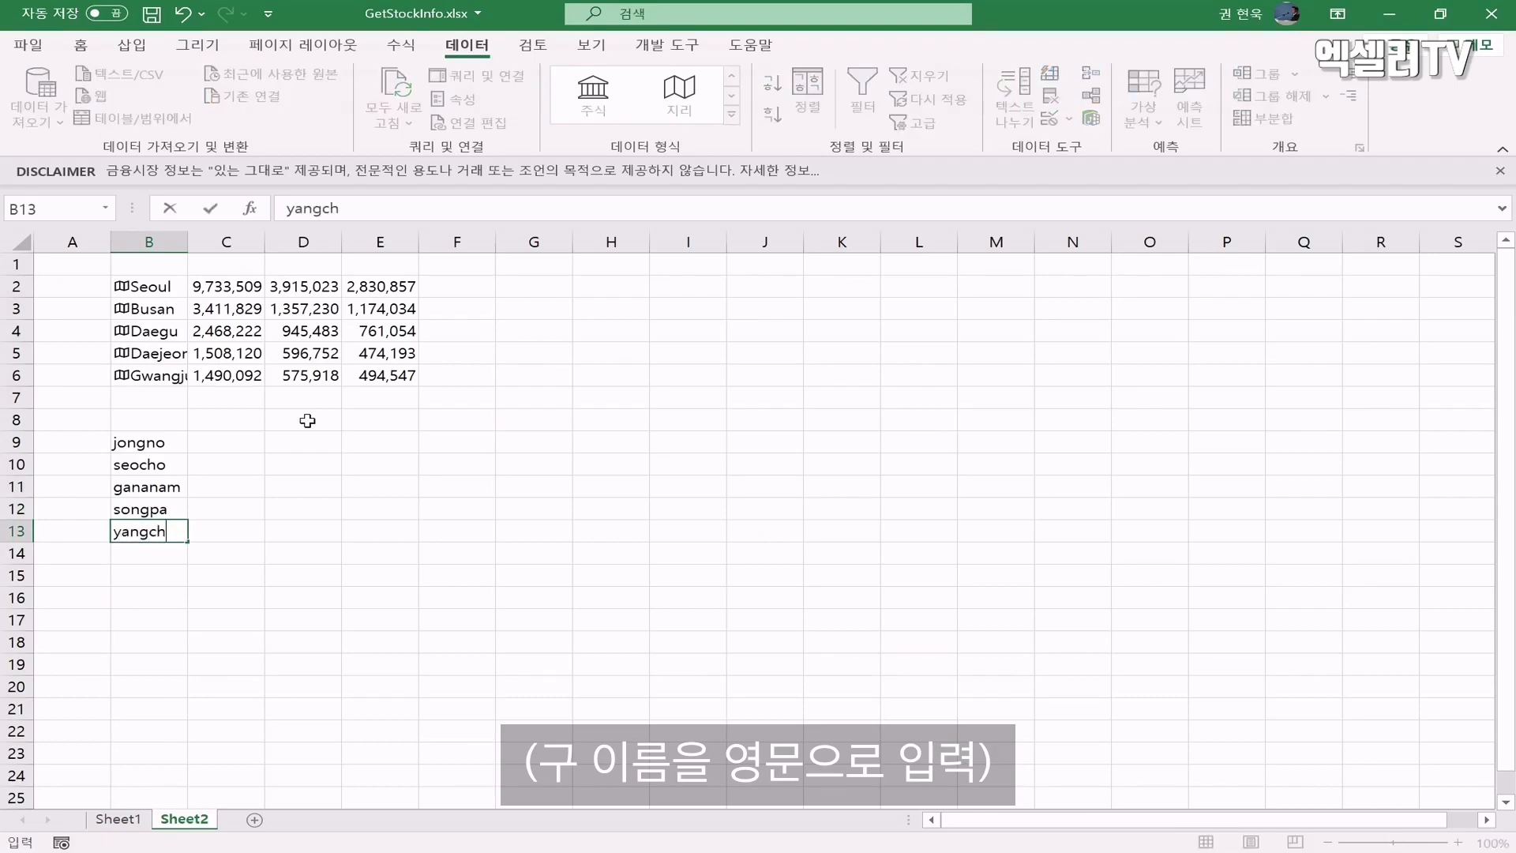
type("eon")
key("Return")
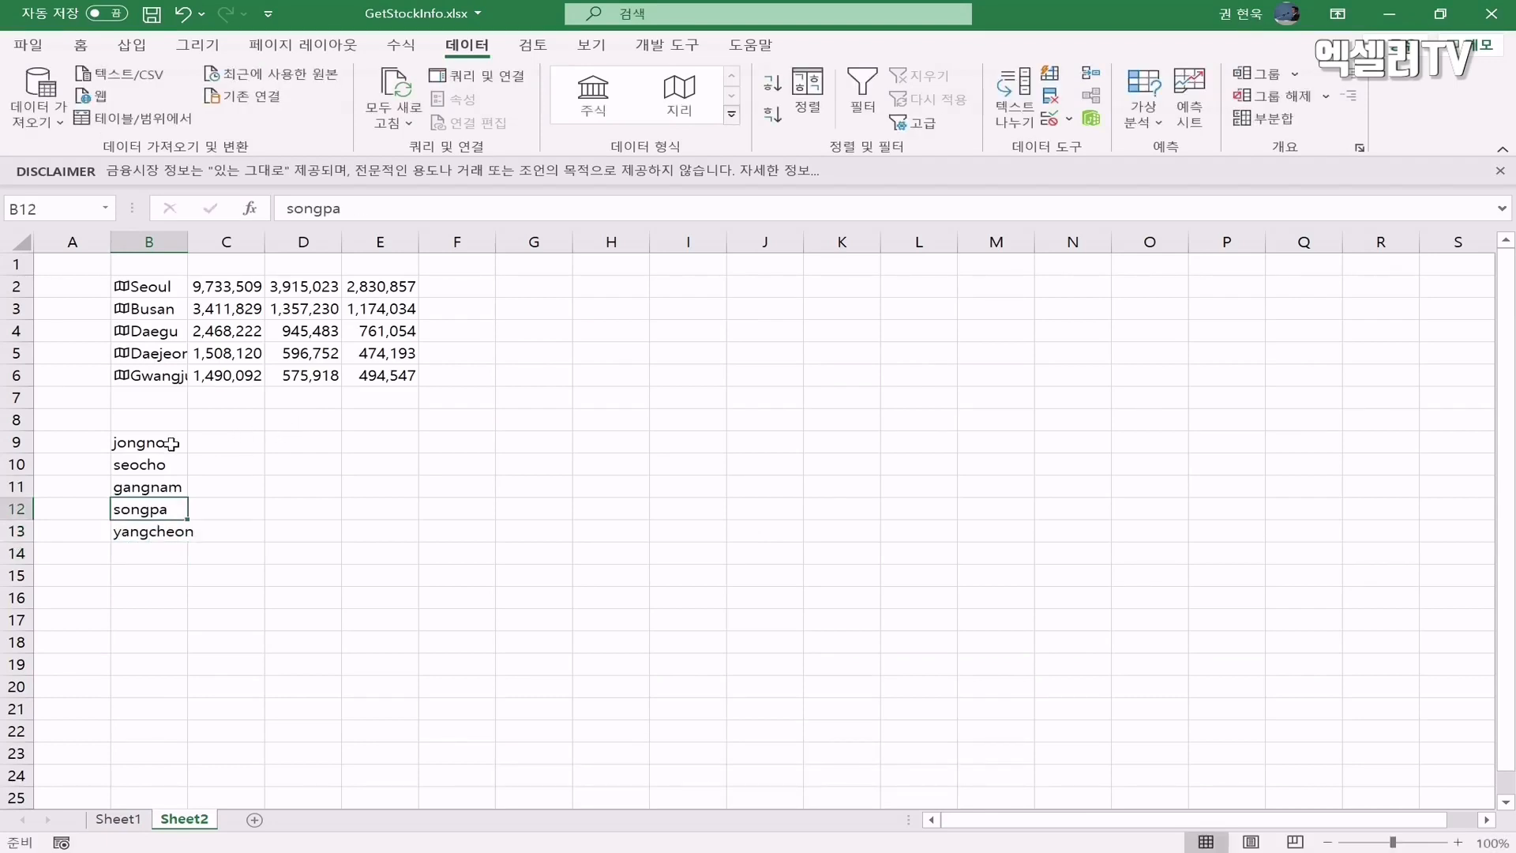
left_click(171, 443)
left_click(161, 463)
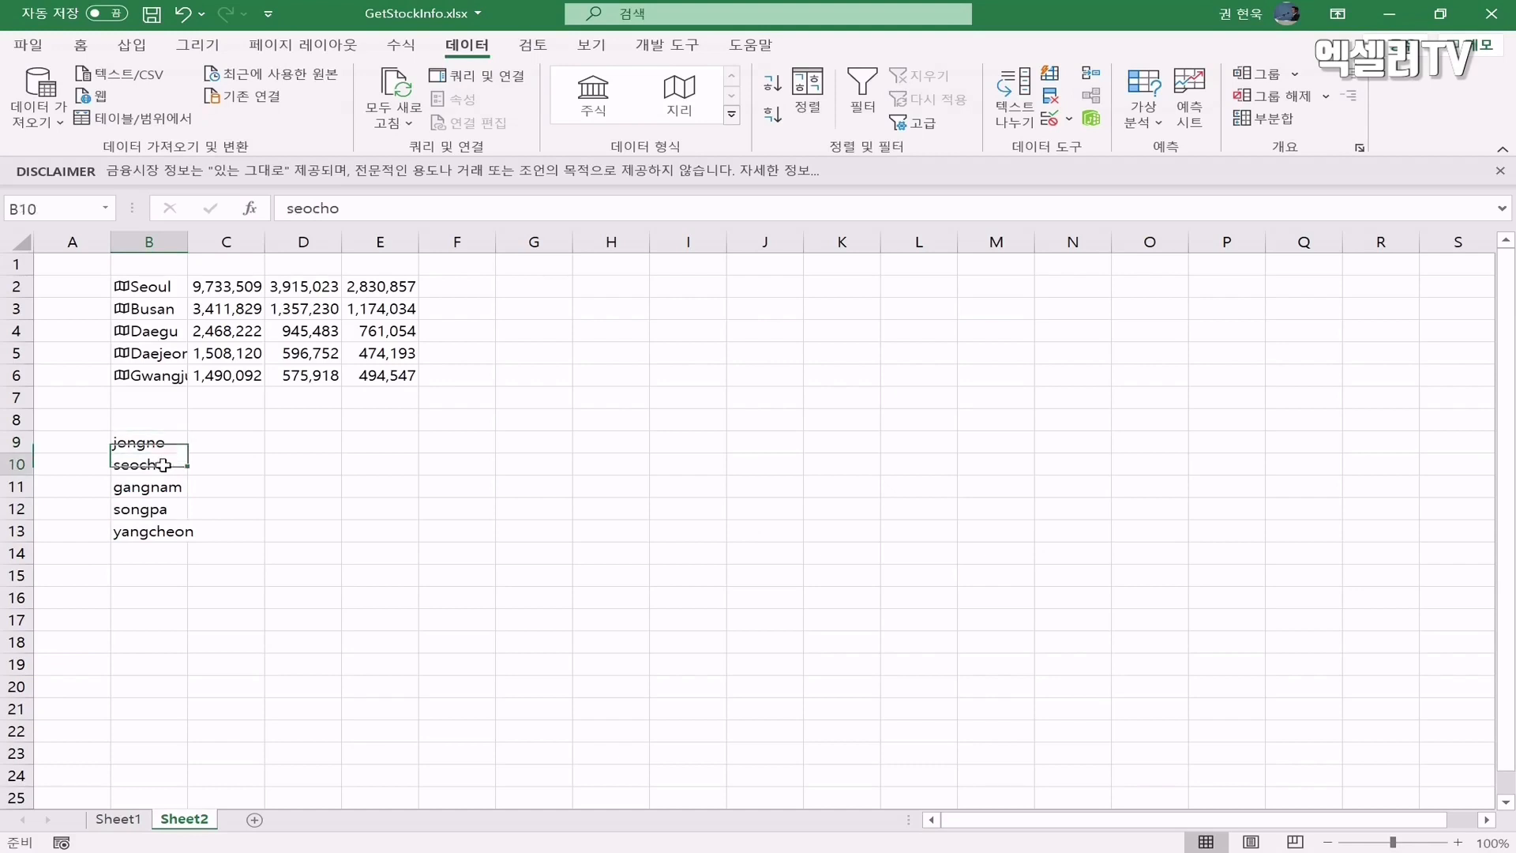
Convert the district names in B9:B13 to the Geography data type
left_click(151, 486)
left_click(150, 510)
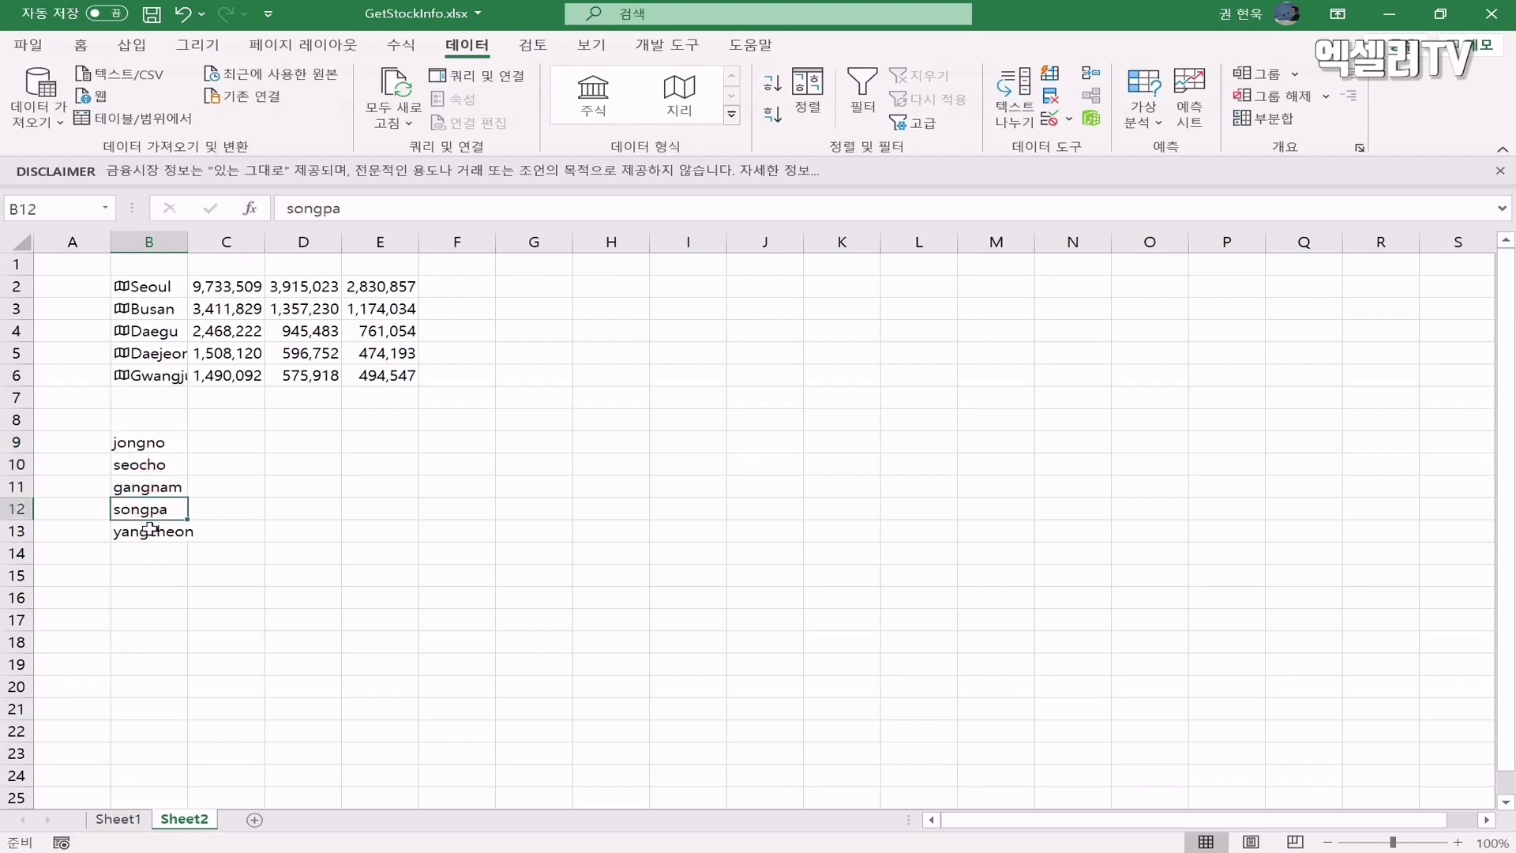
left_click(147, 534)
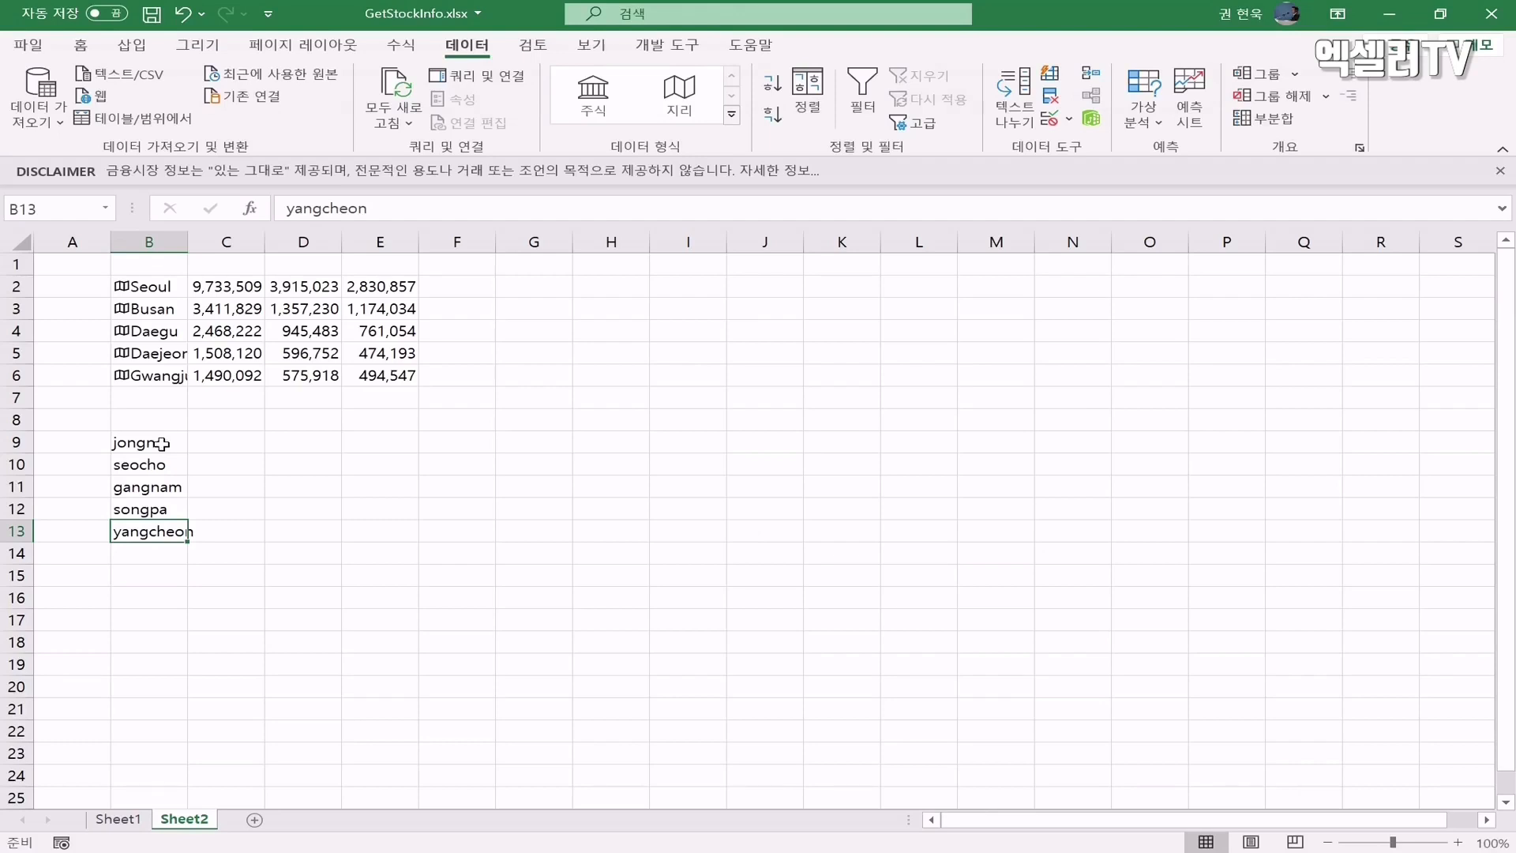
left_click_drag(162, 443, 167, 525)
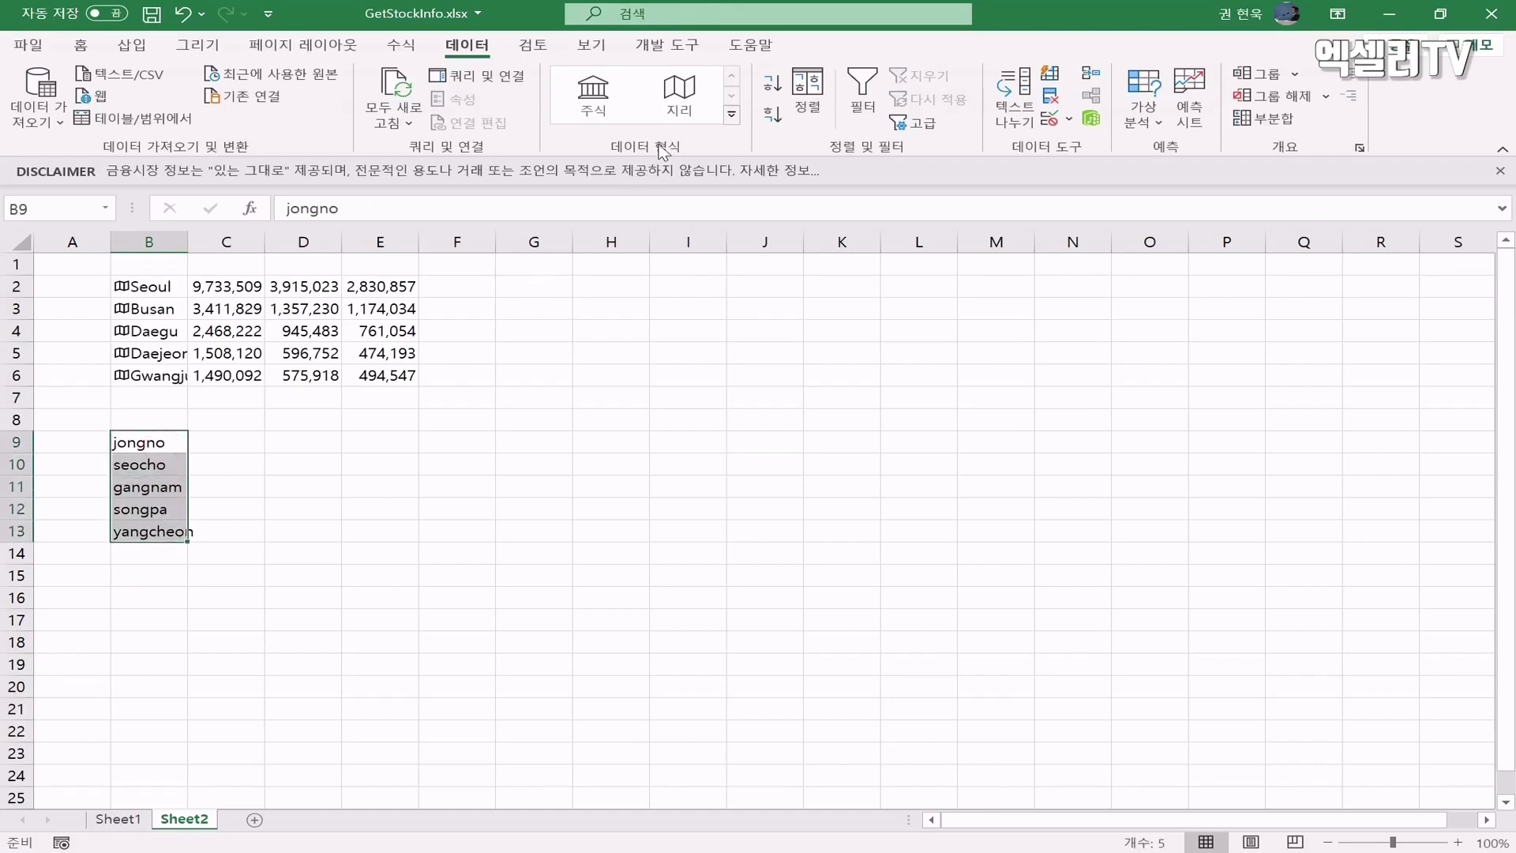
left_click(681, 93)
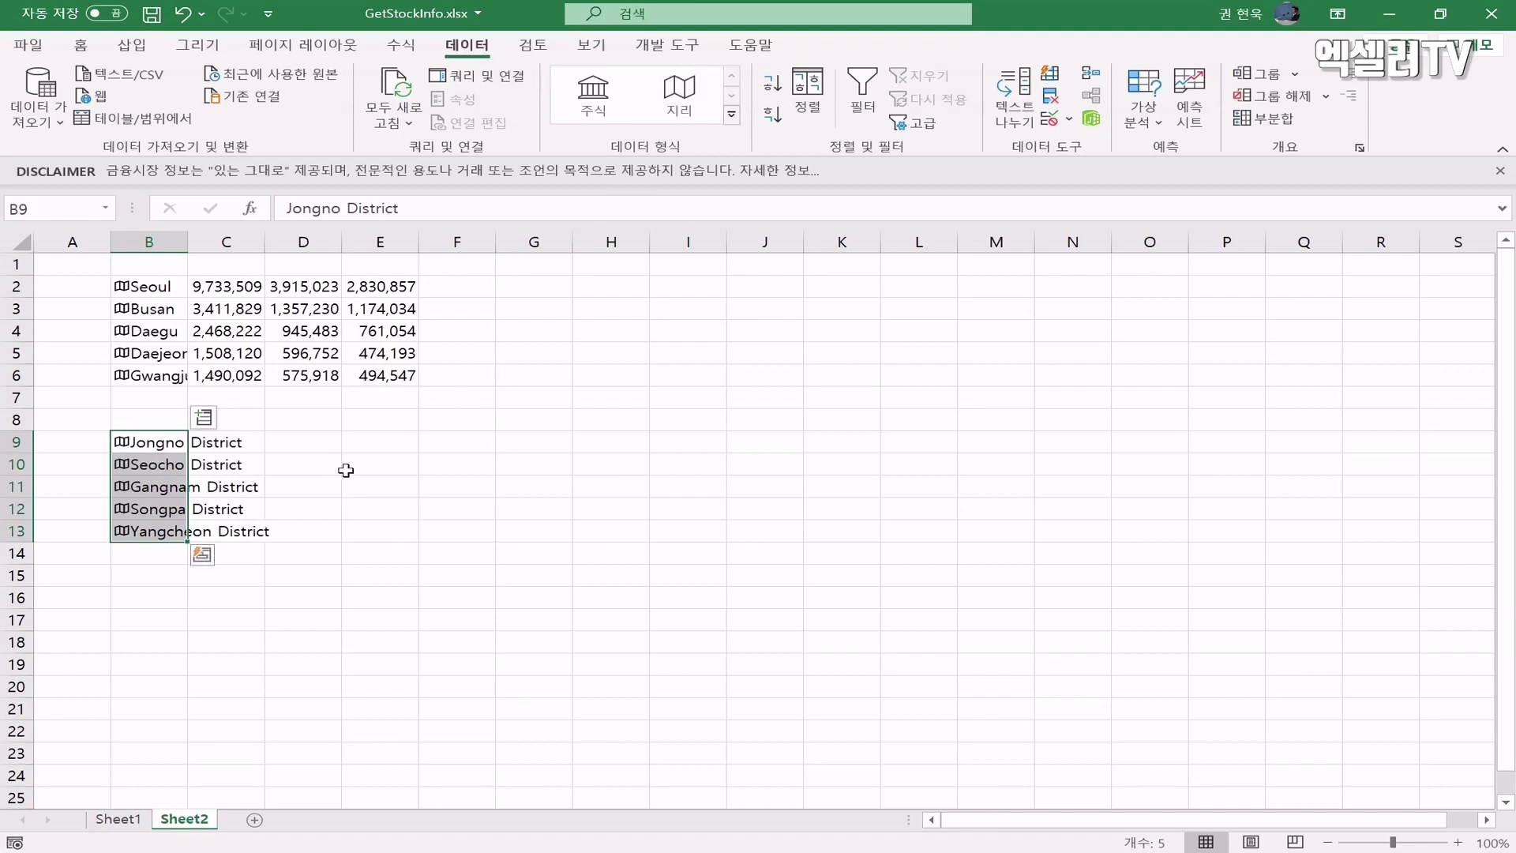
Extract Jongno District's Population from its data card into C9 and autofit the width of column B
left_click(120, 447)
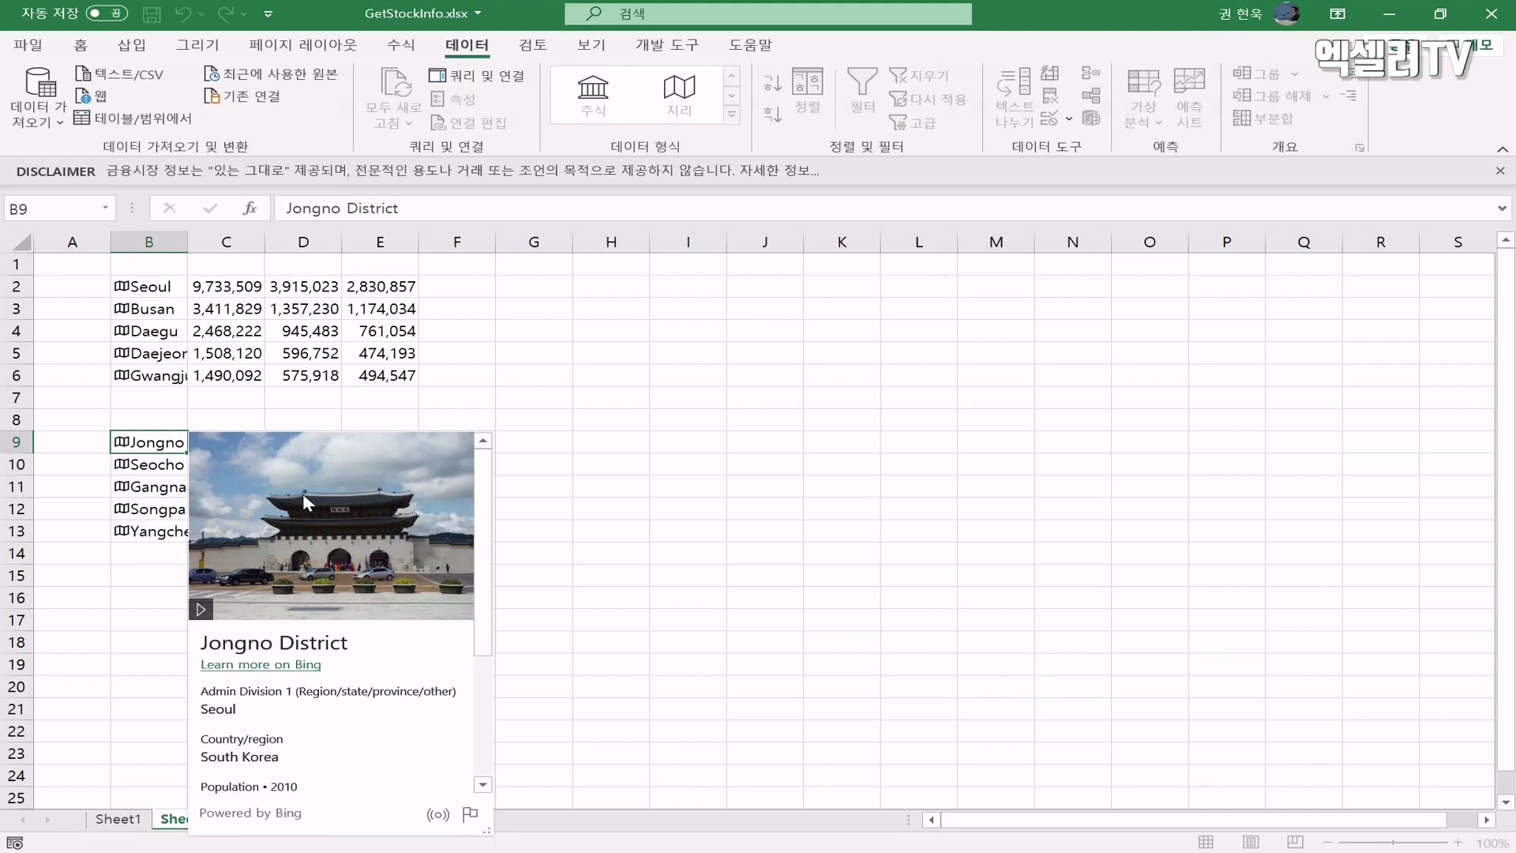
scroll(304, 497, "down", 4)
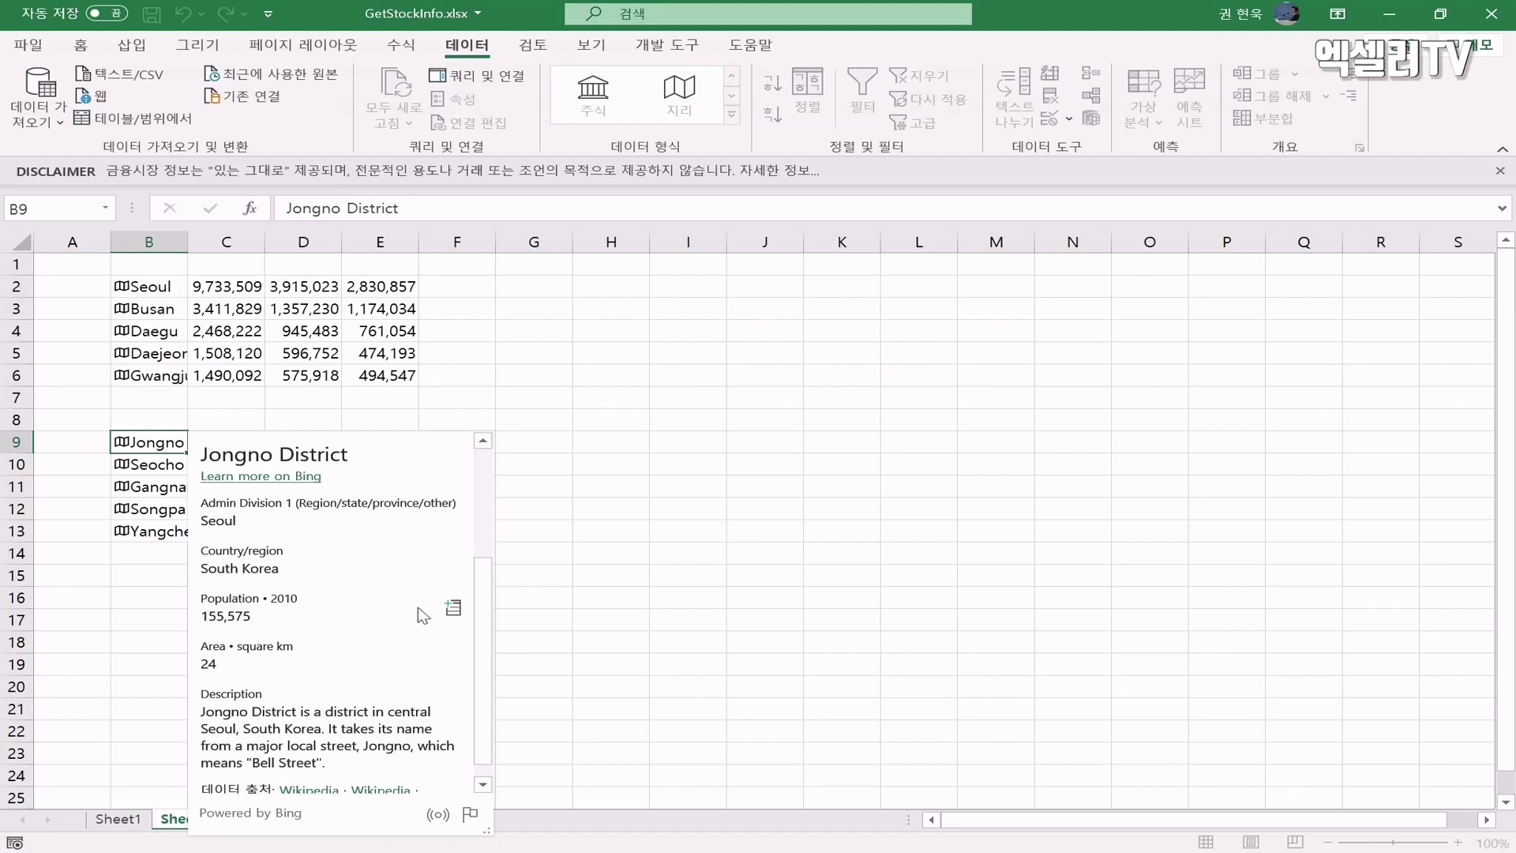
left_click(451, 613)
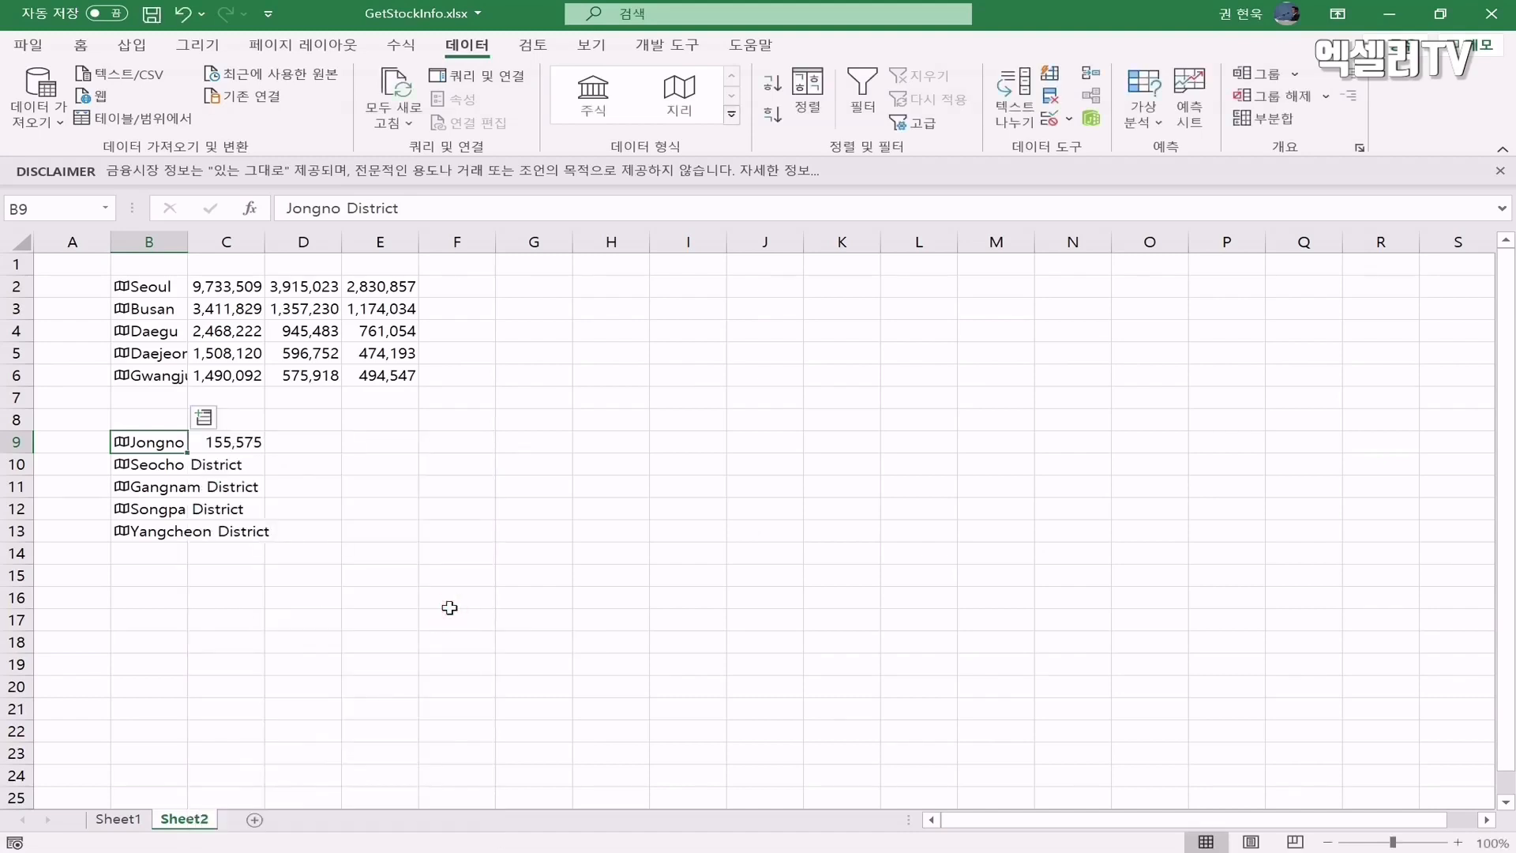
double_click(187, 241)
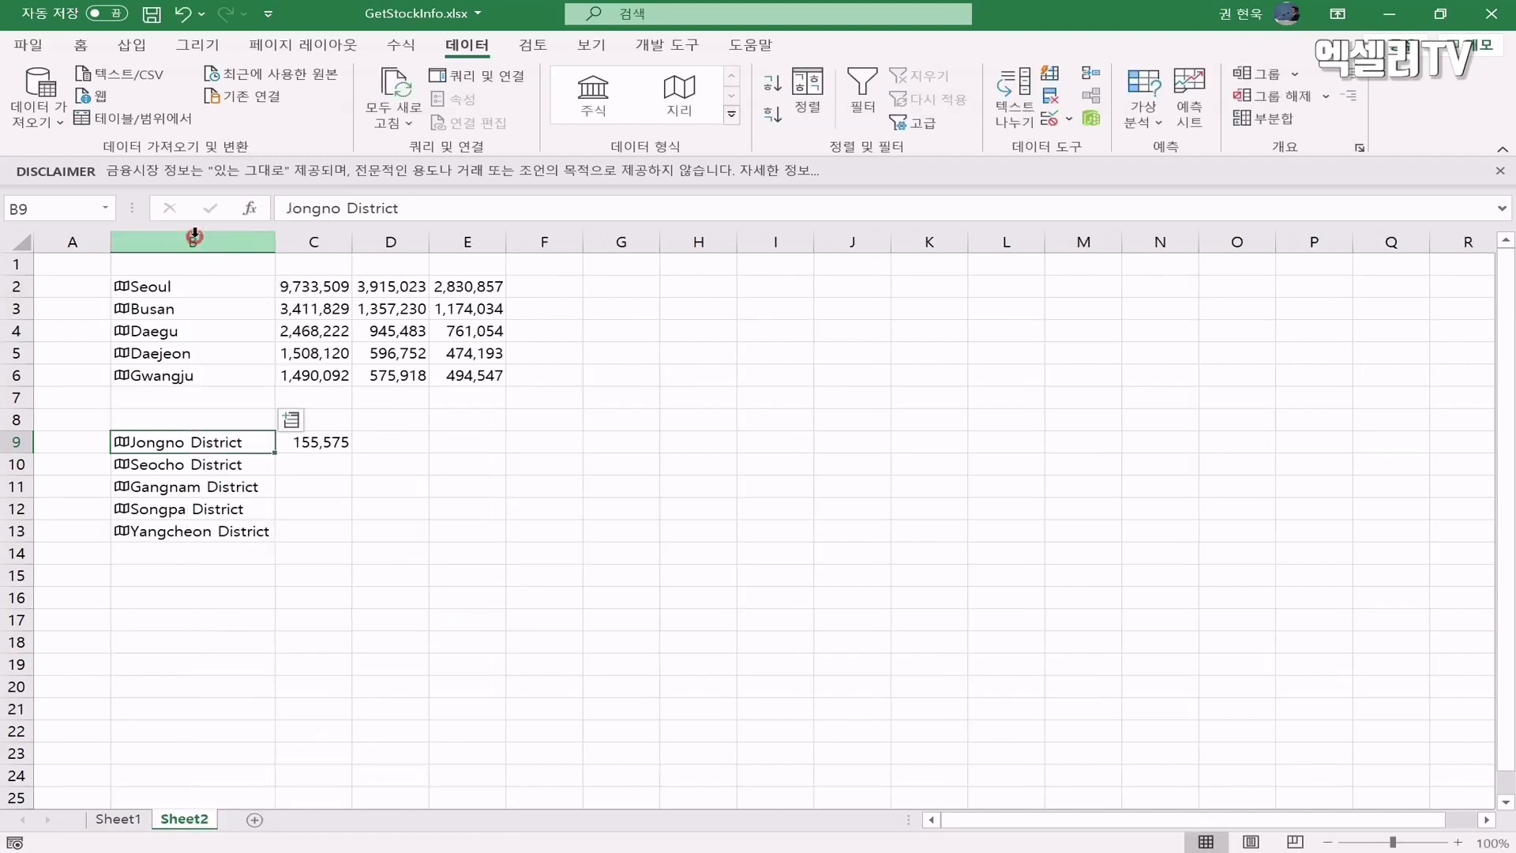
Fill the Population formula from C9 down to C13 for all districts and return to the stock table on Sheet1
left_click(332, 442)
left_click_drag(352, 452, 348, 546)
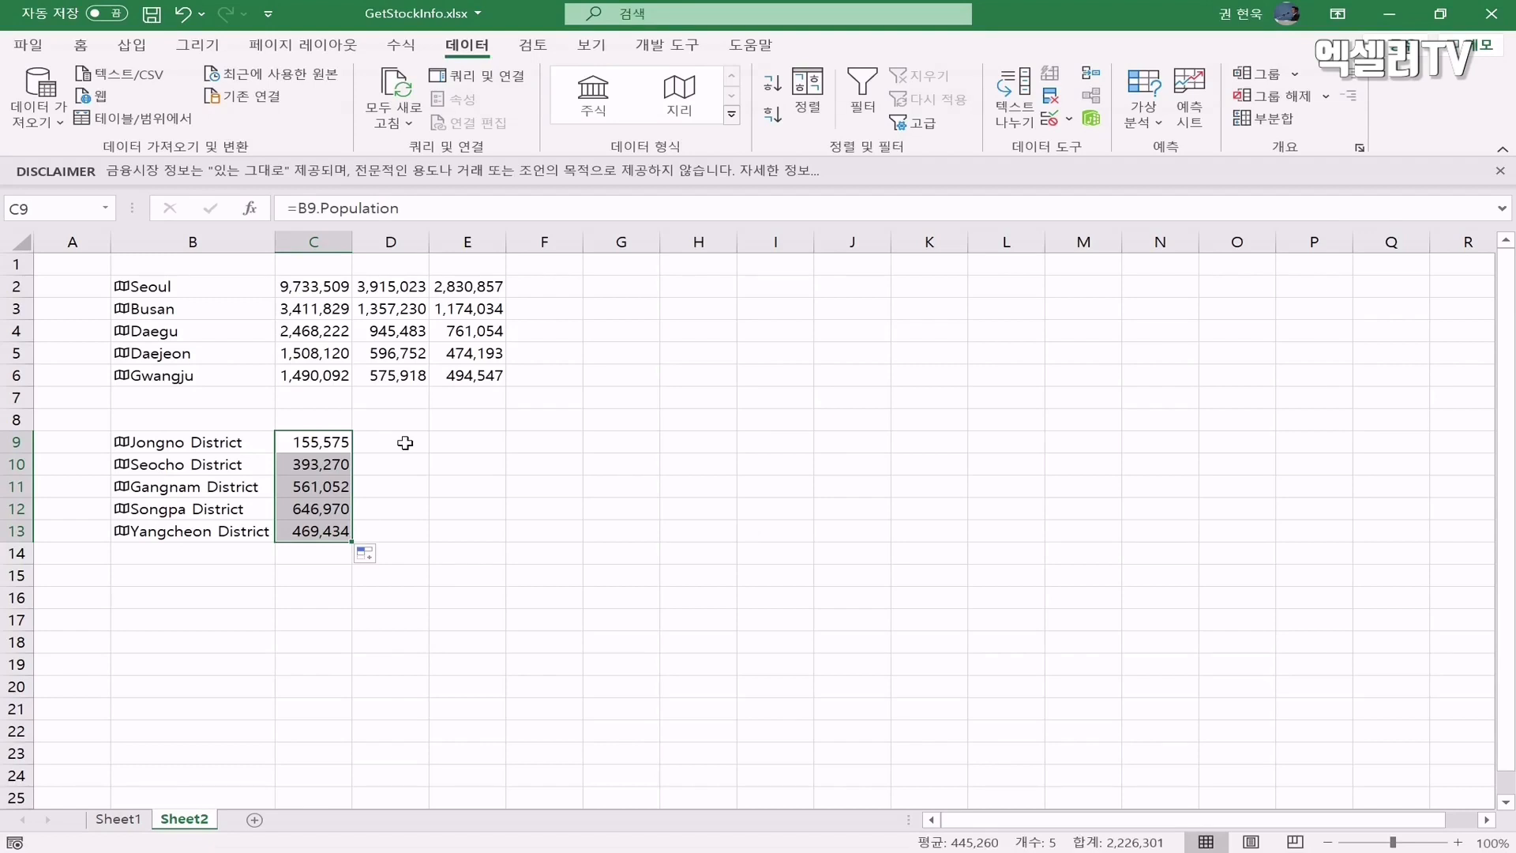
left_click(405, 443)
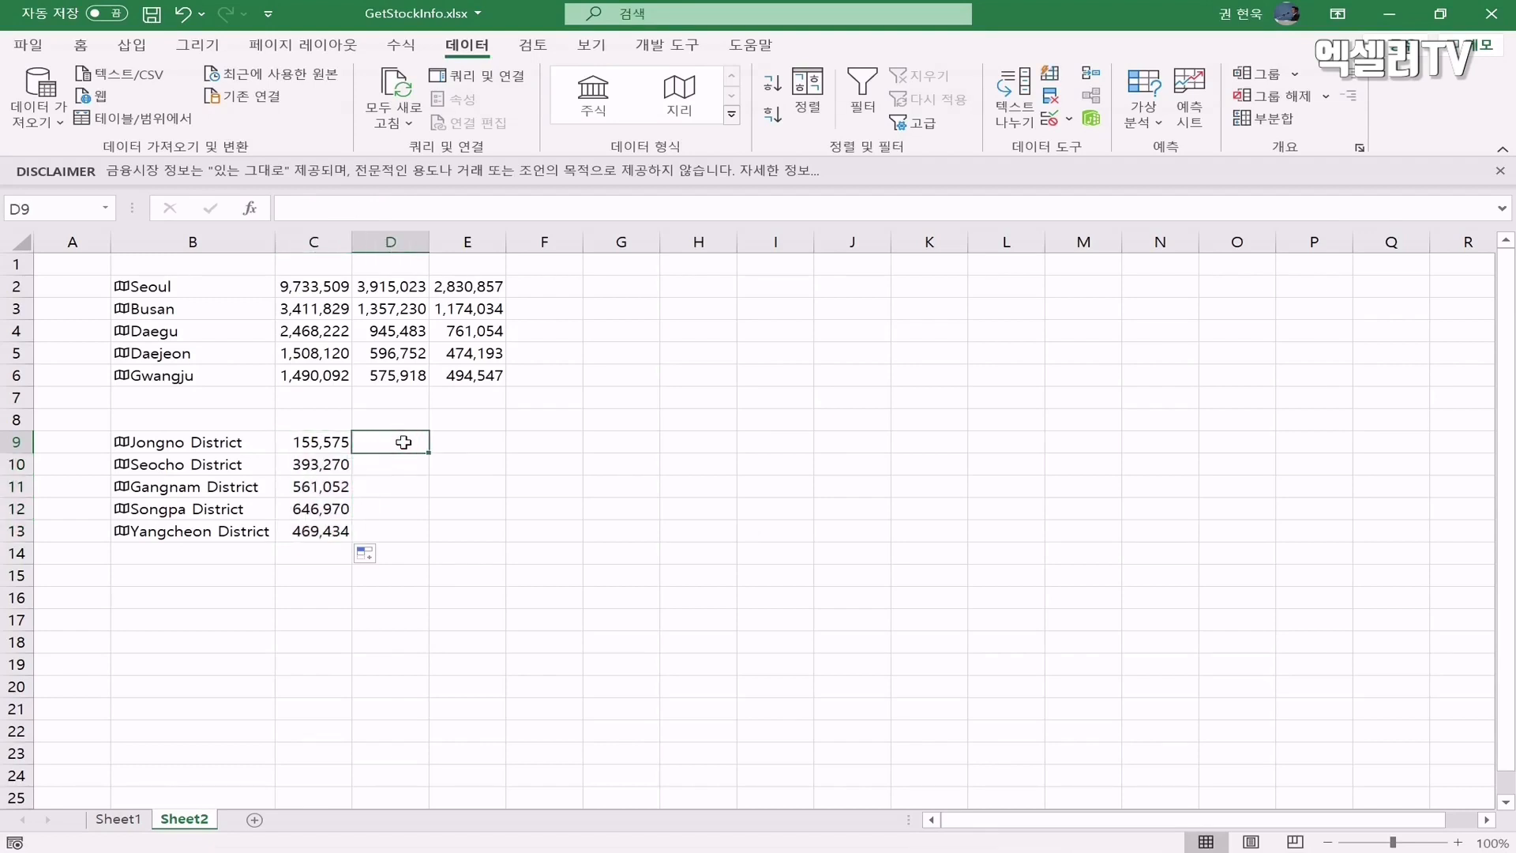
left_click(117, 820)
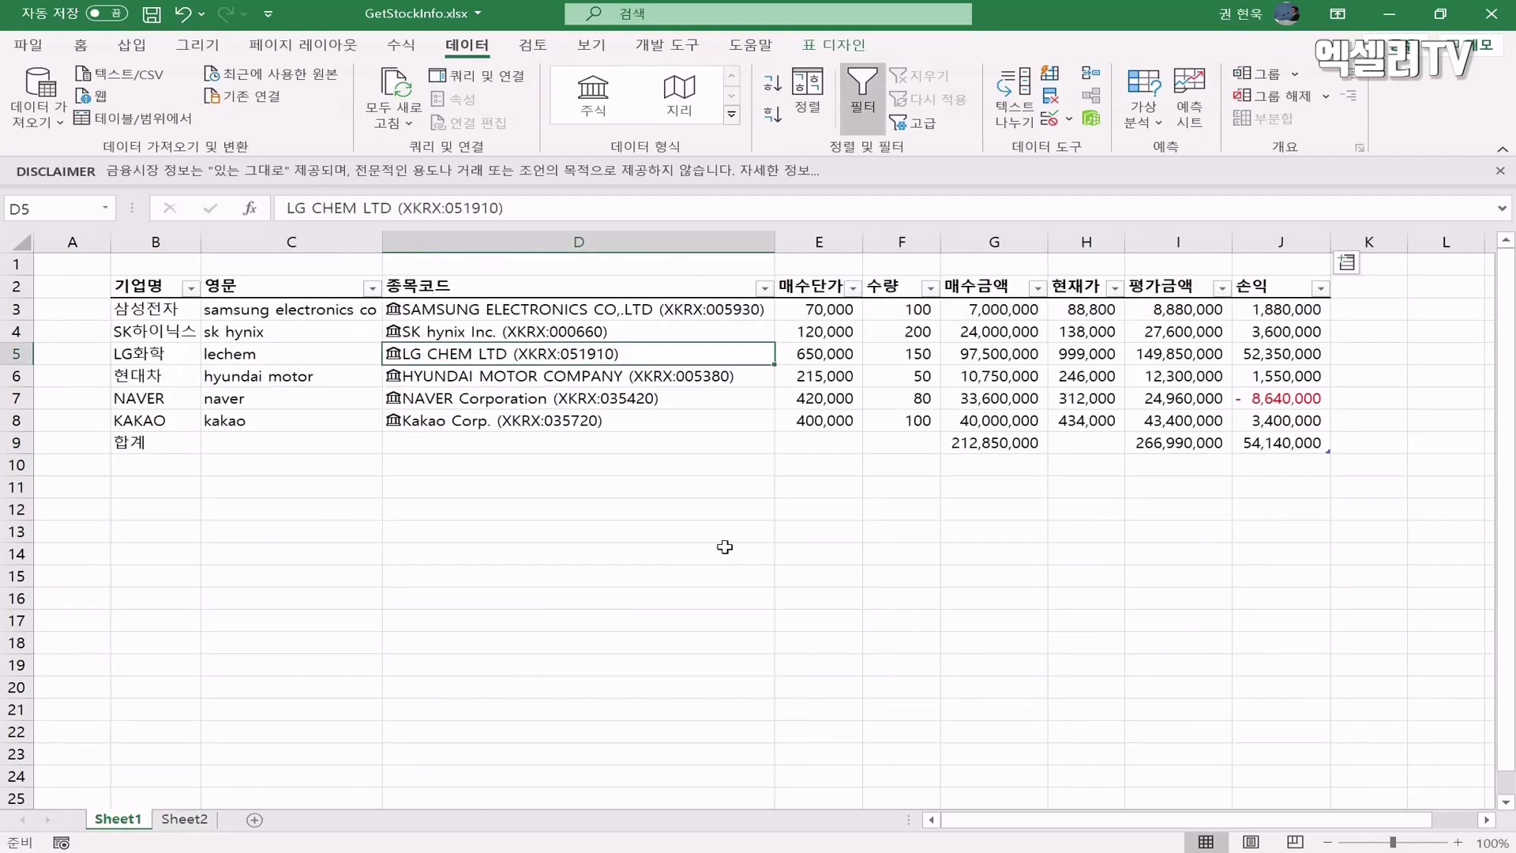